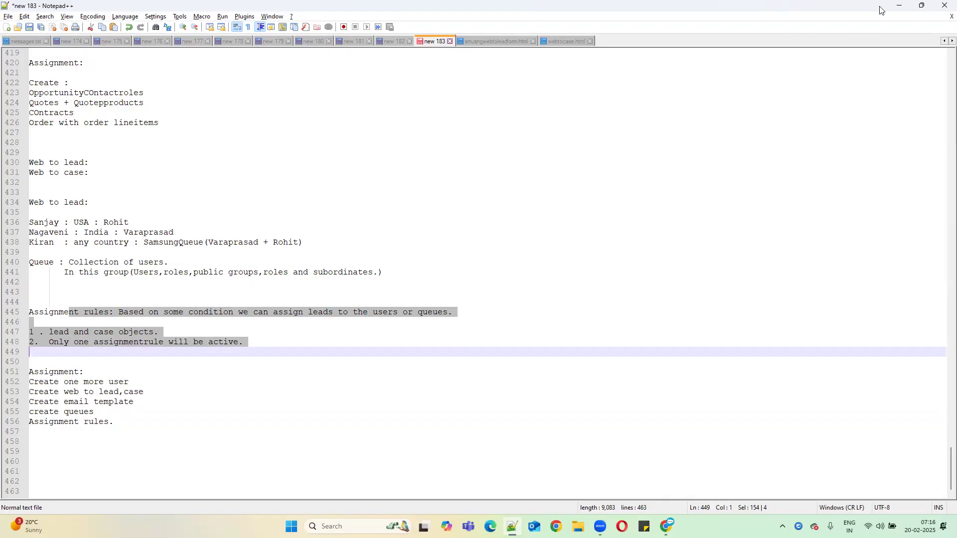
Step: Minimize Notepad++ so the Salesforce Developer Edition home page in Chrome is visible
left_click(899, 6)
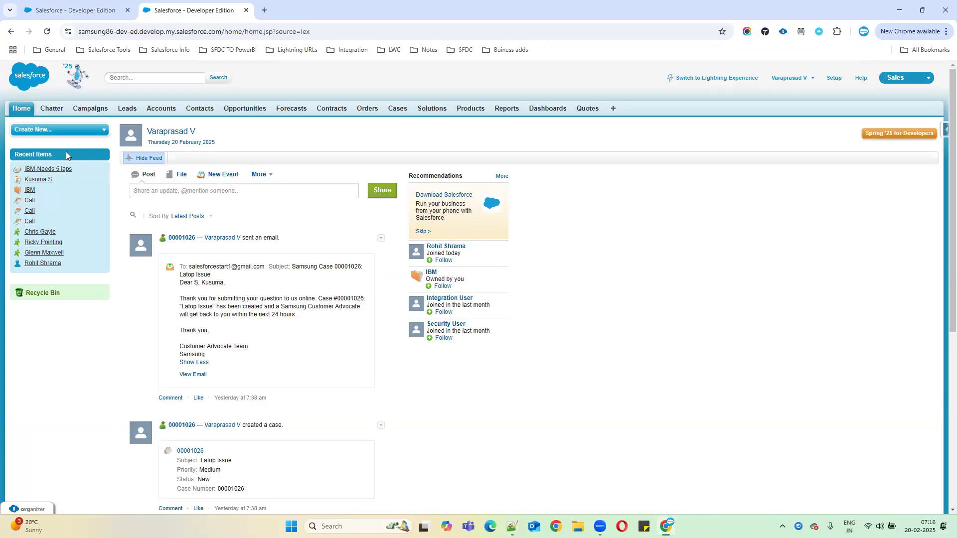
Step: Search Setup Quick Find for 'email' and open the Classic Email Templates list
left_click(831, 80)
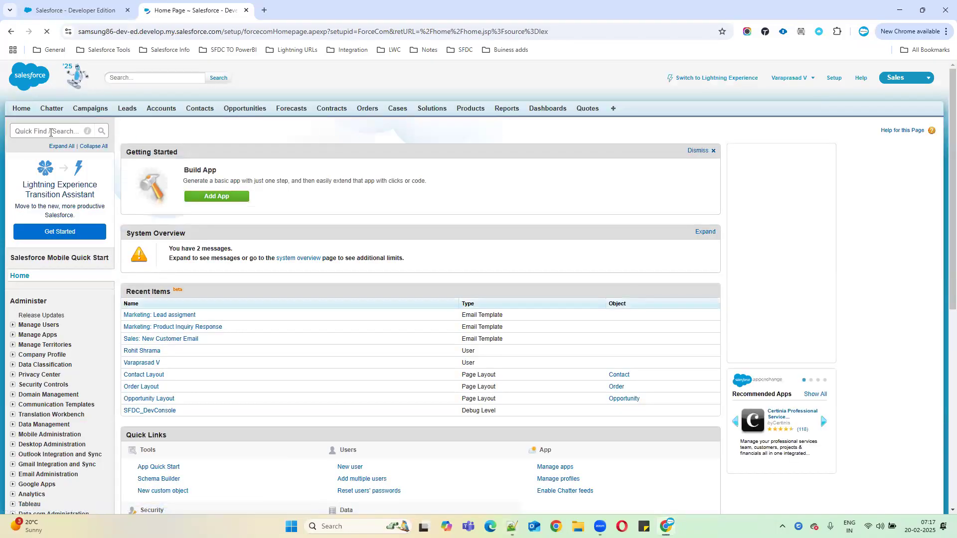
left_click(51, 132)
type("email")
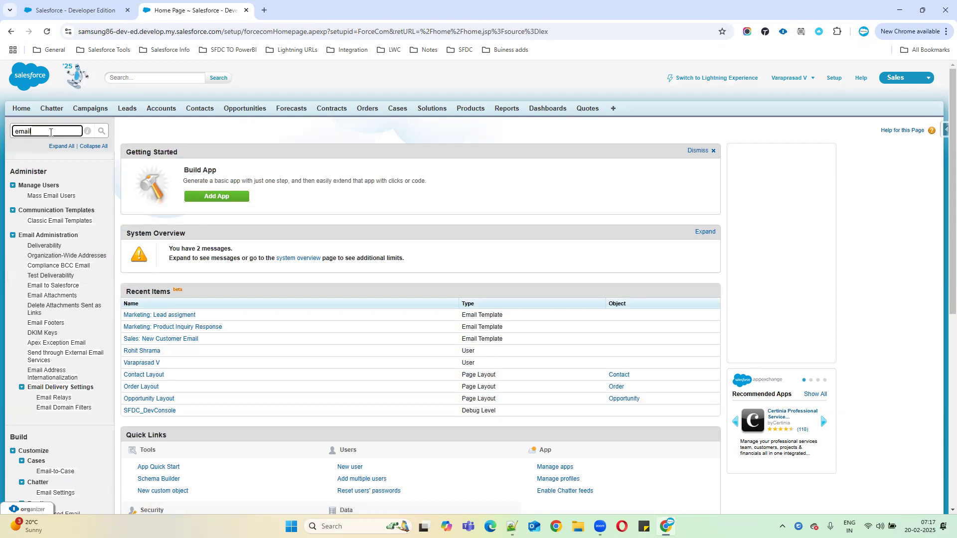
left_click(54, 222)
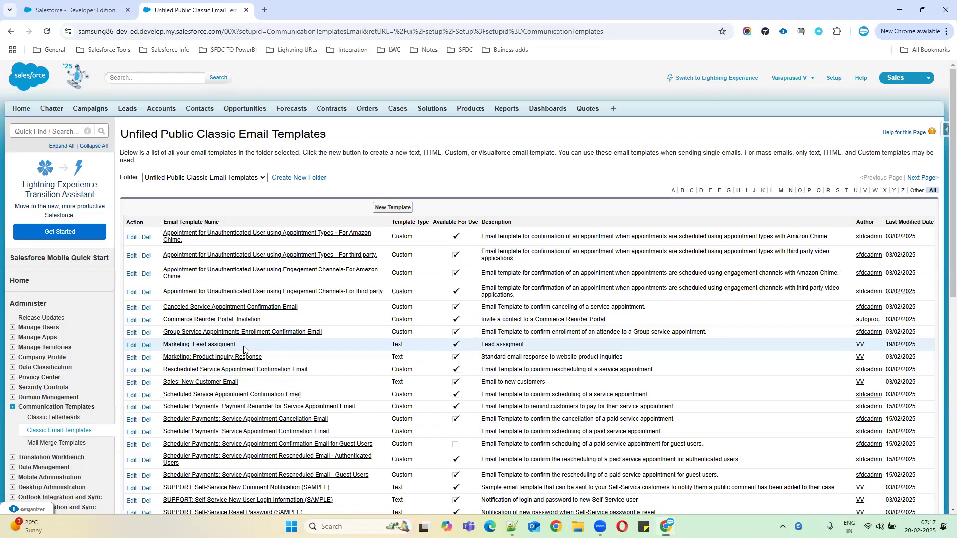
Step: Open the 'Marketing: Lead assigment' template and highlight its owner merge field and body lines
left_click(196, 347)
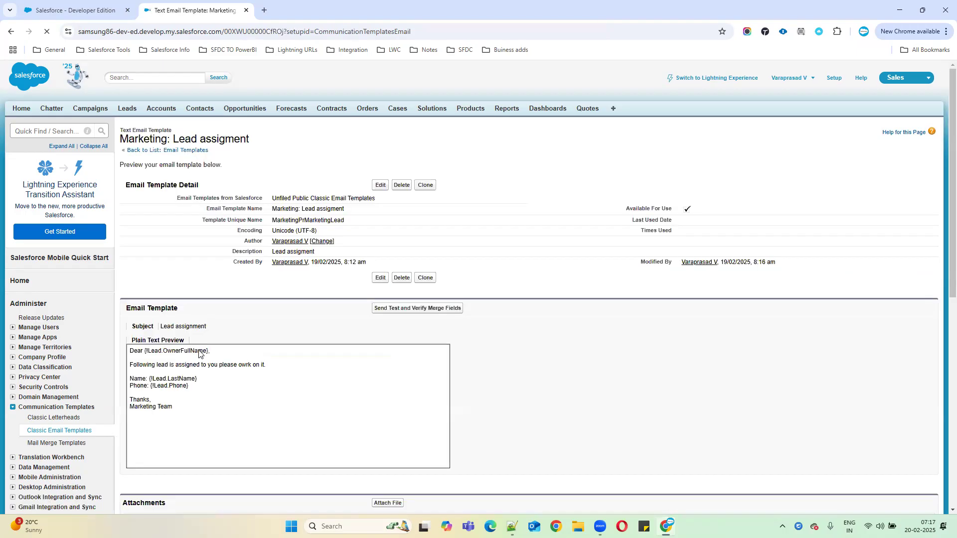
left_click_drag(151, 351, 226, 354)
left_click(138, 363)
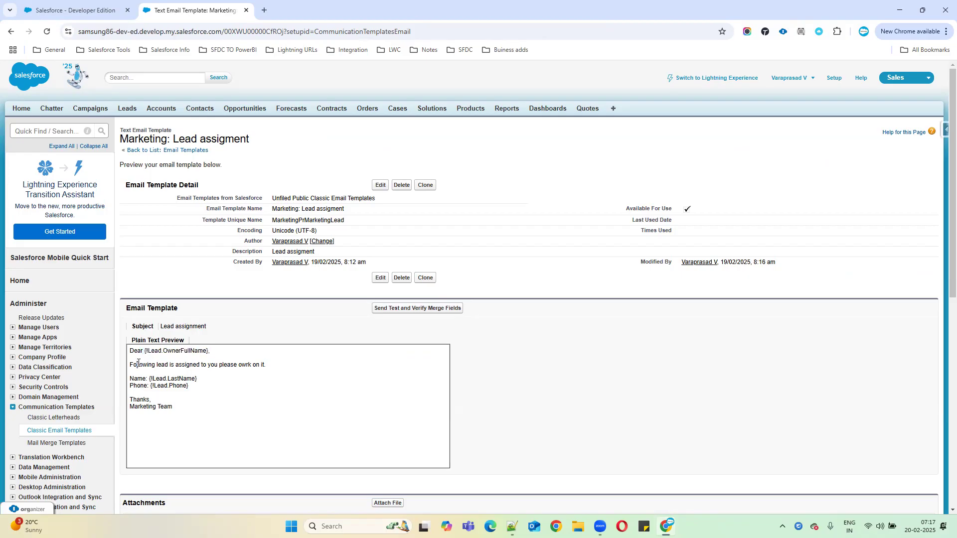
left_click_drag(139, 363, 191, 392)
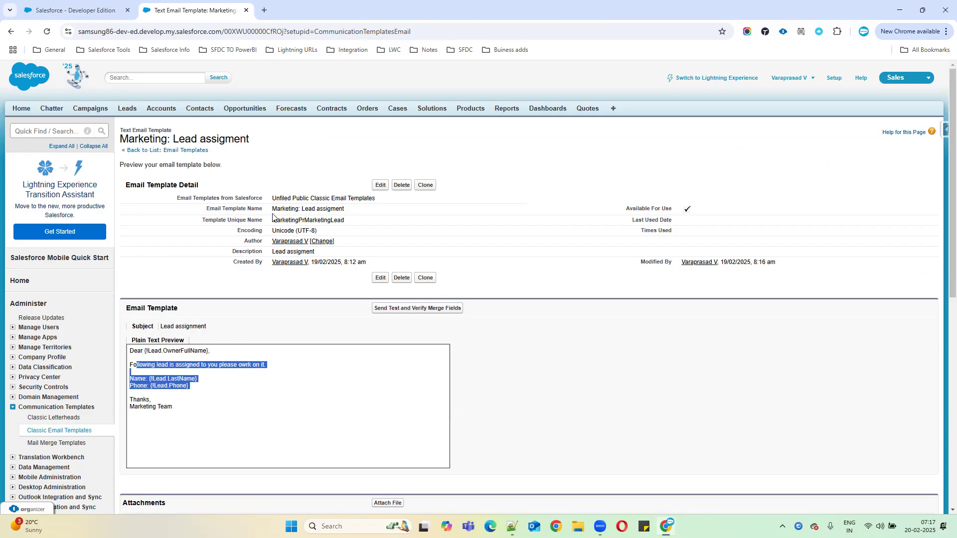
Step: Highlight the template name, unique name MarketingPrMarketingLead and the body text for review
left_click_drag(272, 209, 392, 209)
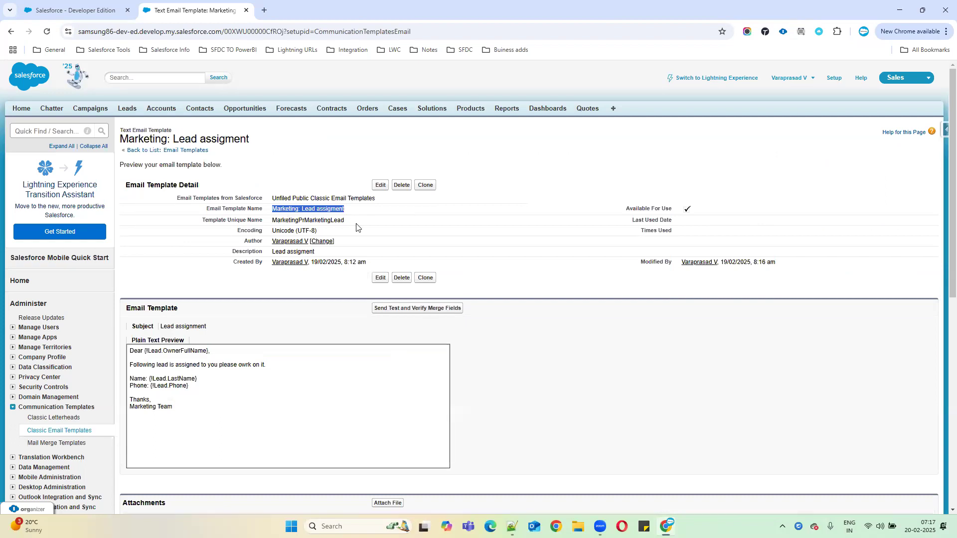
left_click(283, 219)
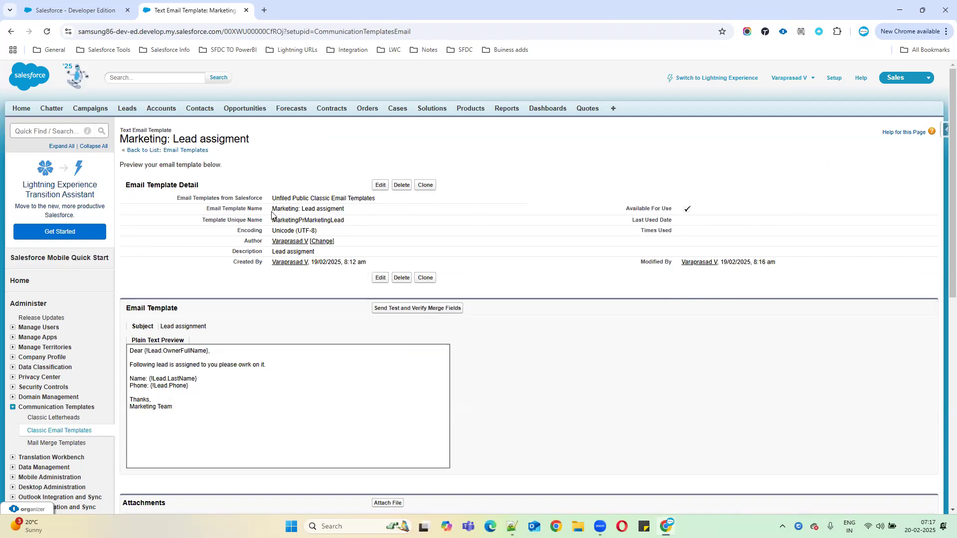
left_click_drag(273, 208, 354, 216)
left_click(277, 220)
left_click_drag(273, 219, 367, 224)
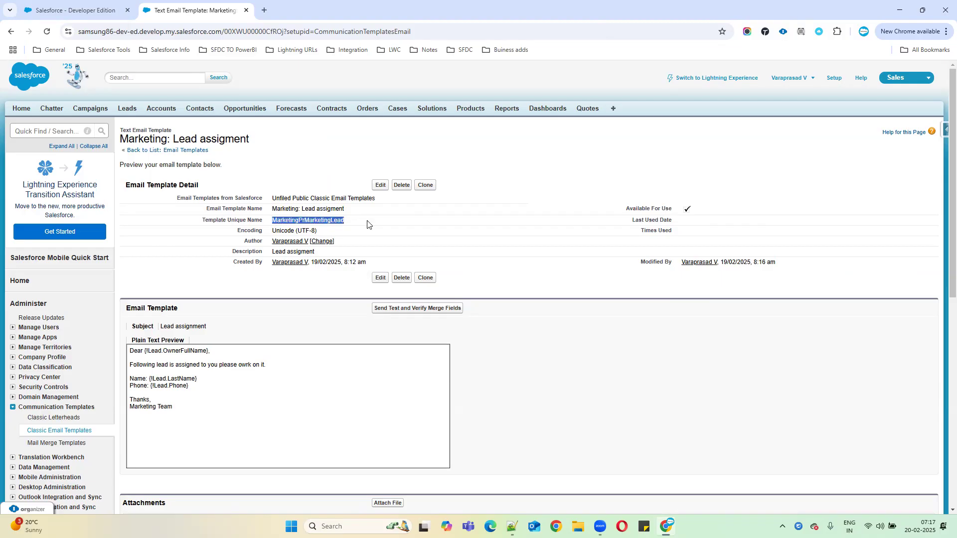
left_click(274, 210)
left_click_drag(273, 209, 361, 213)
left_click_drag(197, 423, 127, 352)
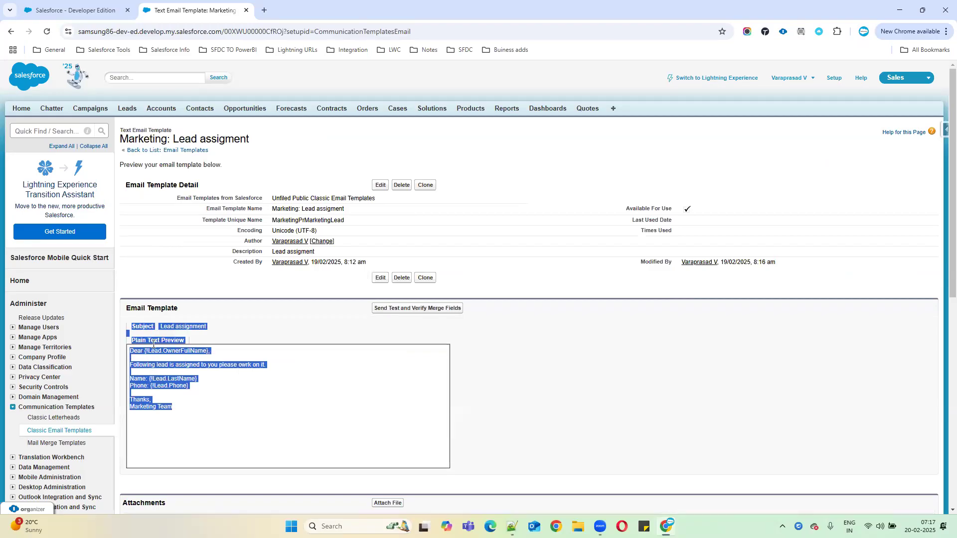
left_click(277, 321)
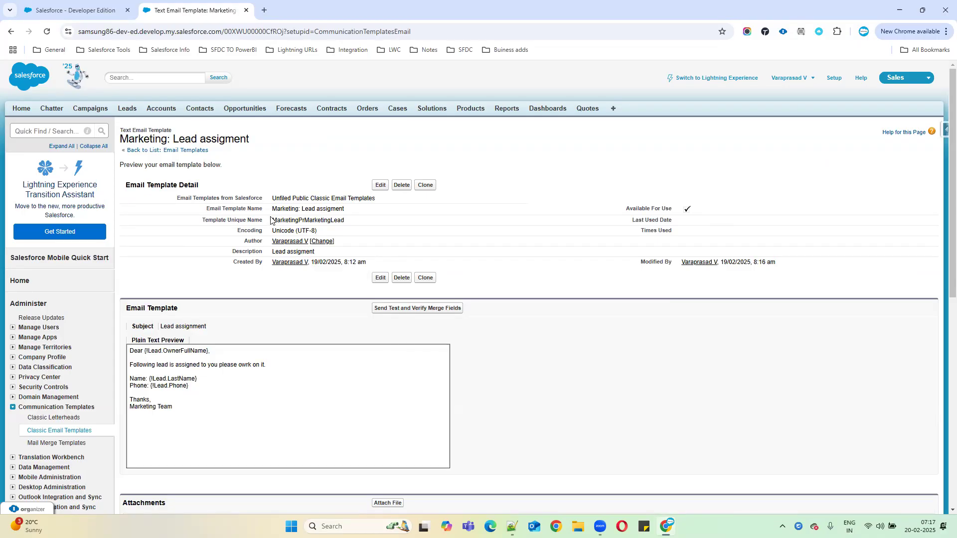
left_click_drag(273, 212, 379, 223)
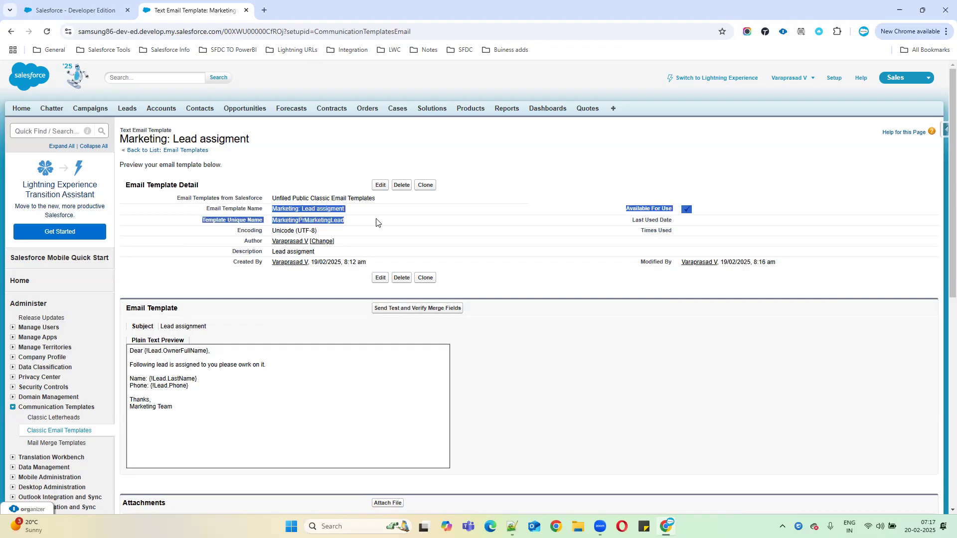
left_click(315, 218)
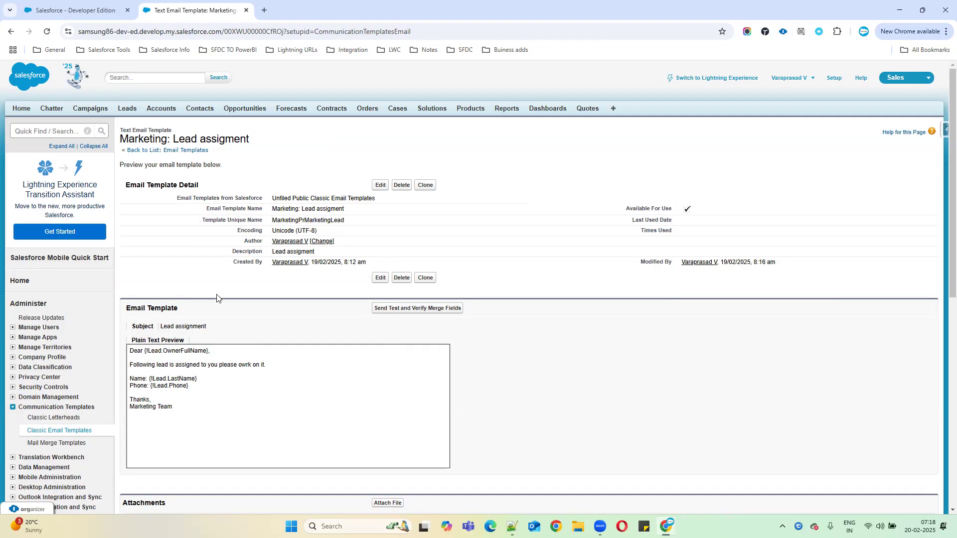
left_click_drag(181, 409, 130, 349)
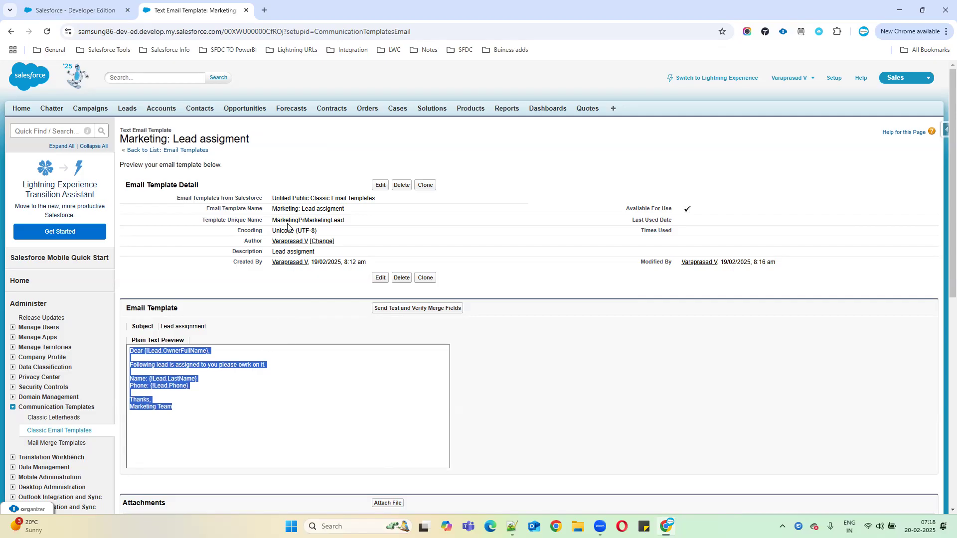
left_click_drag(273, 208, 376, 213)
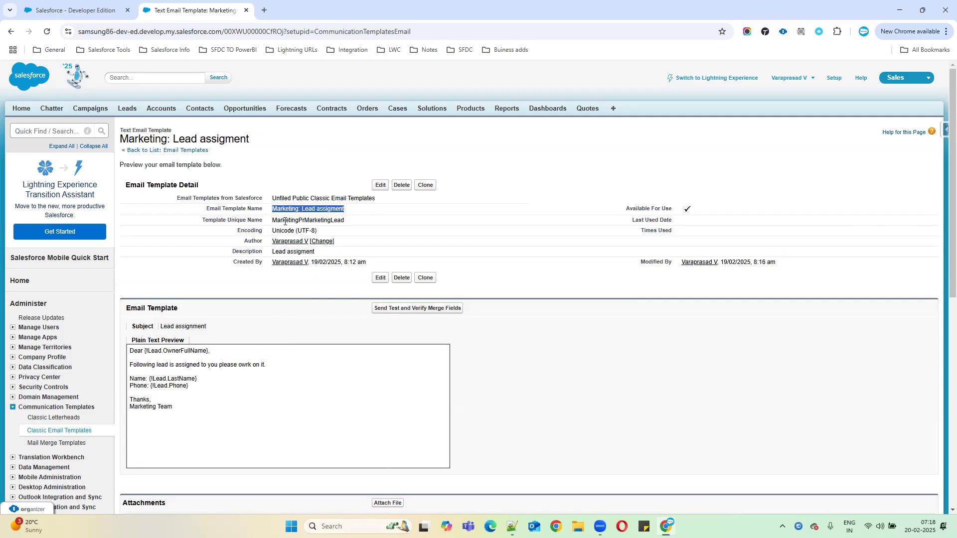
left_click_drag(196, 409, 131, 349)
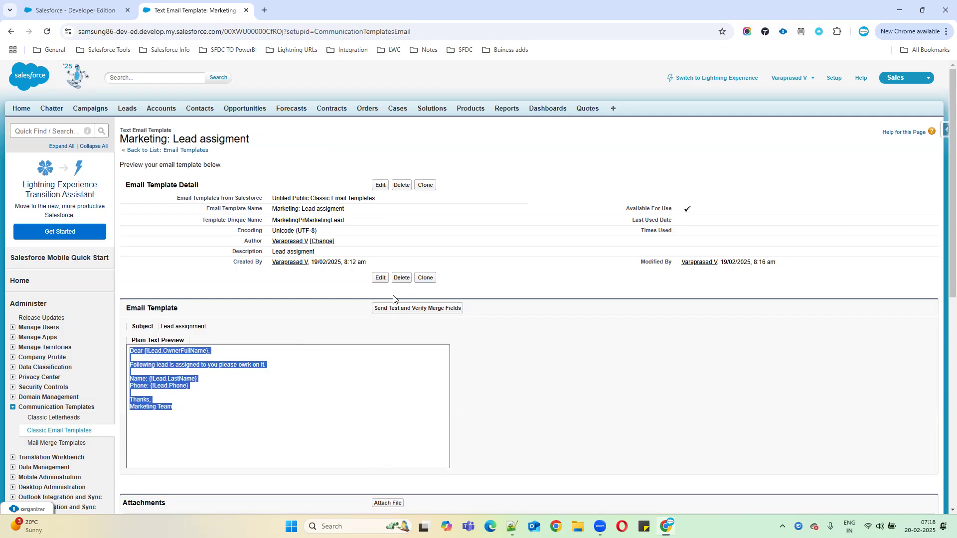
scroll(252, 402, "down", 1)
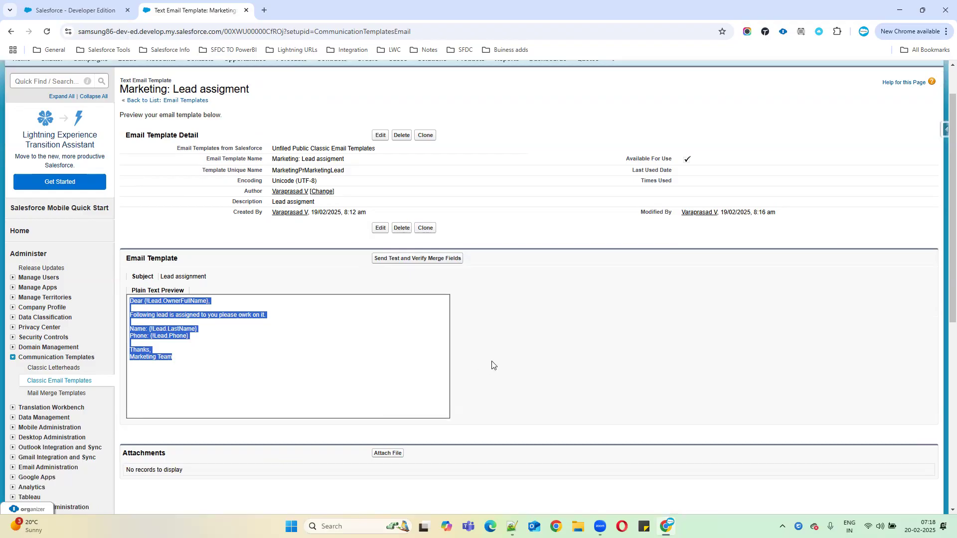
scroll(524, 334, "up", 1)
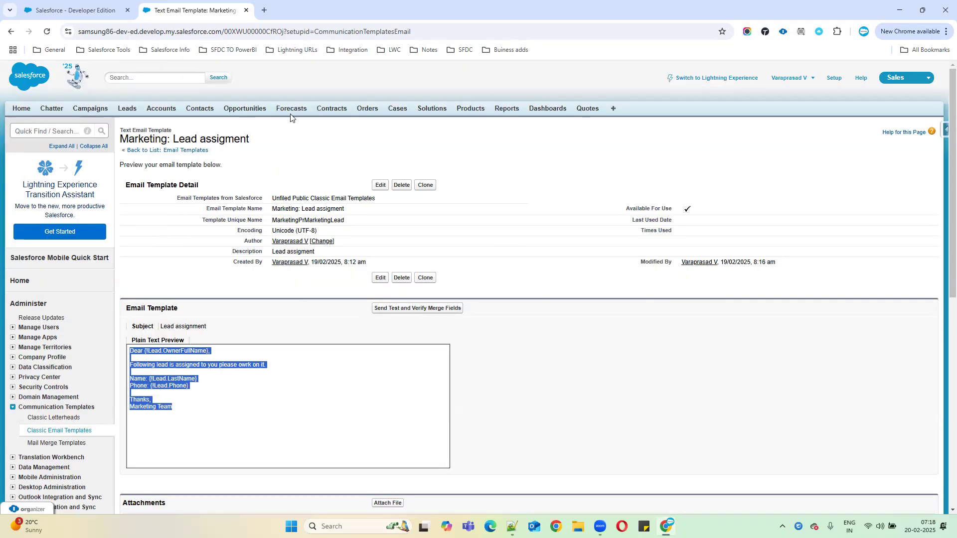
left_click(103, 15)
left_click(189, 6)
left_click(269, 358)
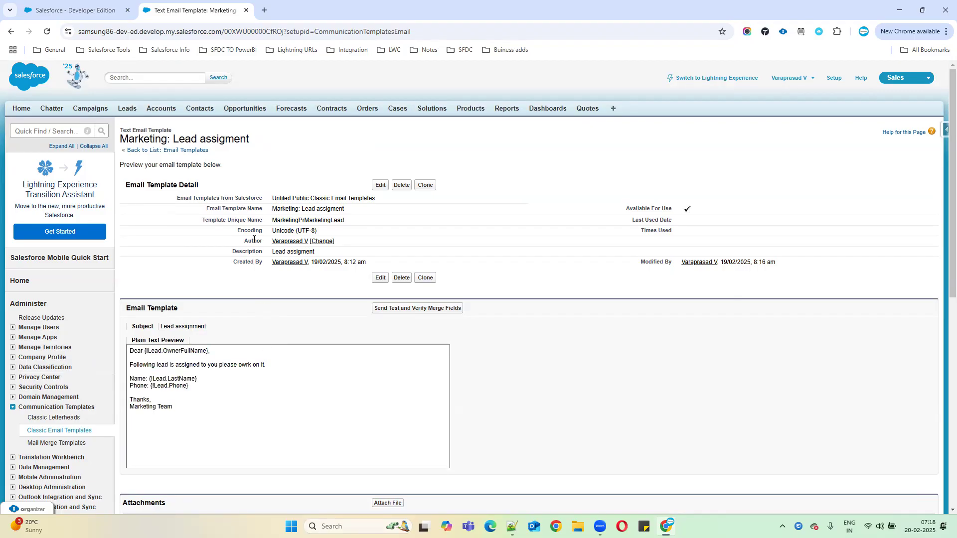
left_click_drag(272, 209, 353, 211)
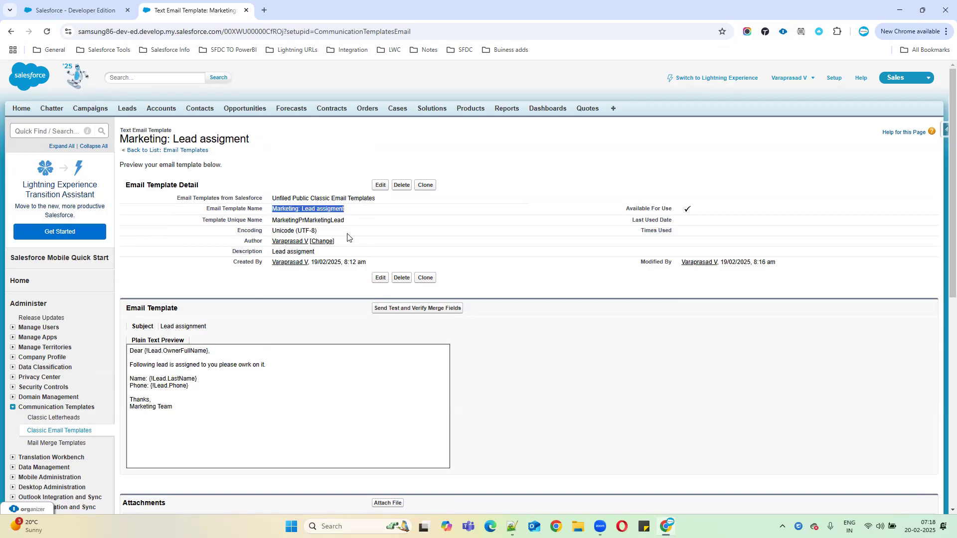
left_click_drag(173, 407, 125, 339)
left_click_drag(272, 209, 370, 211)
Step: Add an 'AutoResponde rules:' heading on a new line above the Assignment list in the notes
key("alt+Tab")
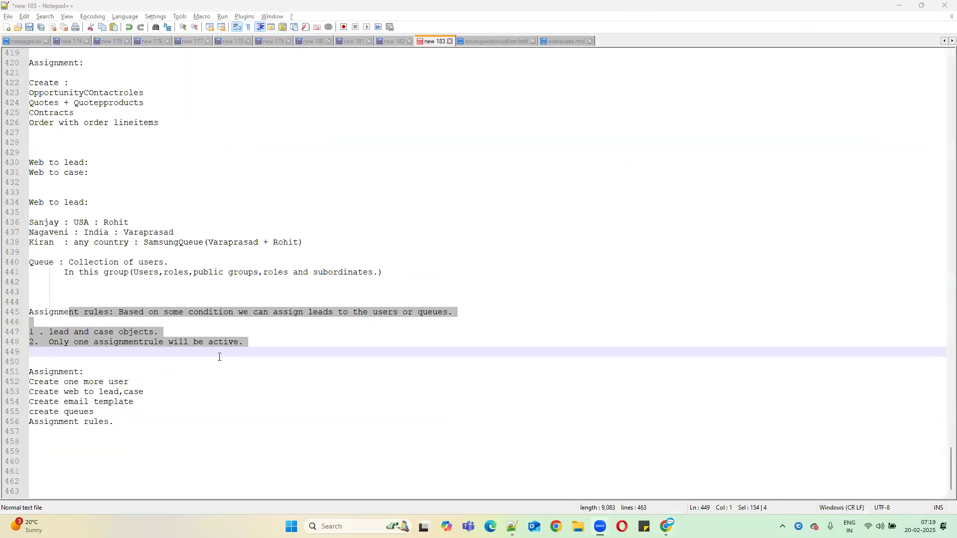
key("Down")
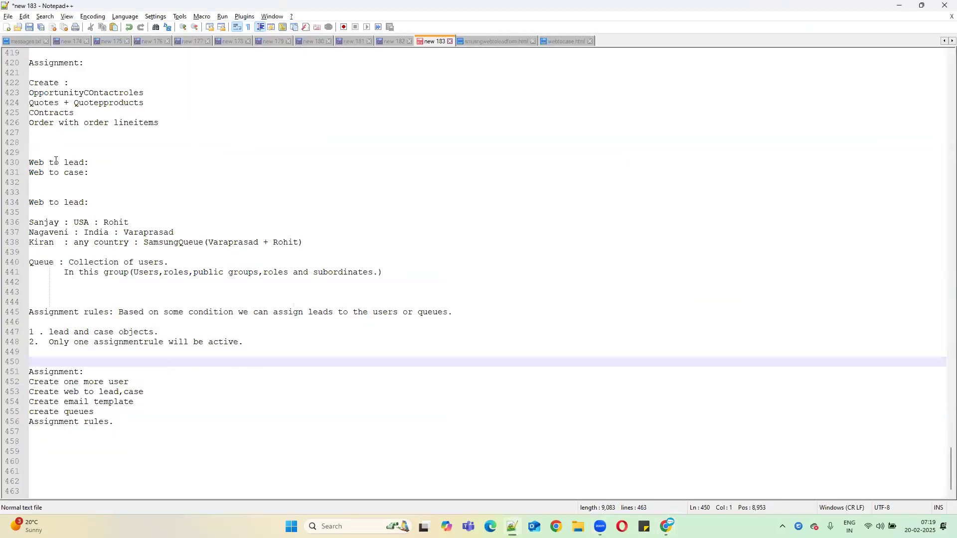
scroll(75, 154, "up", 2)
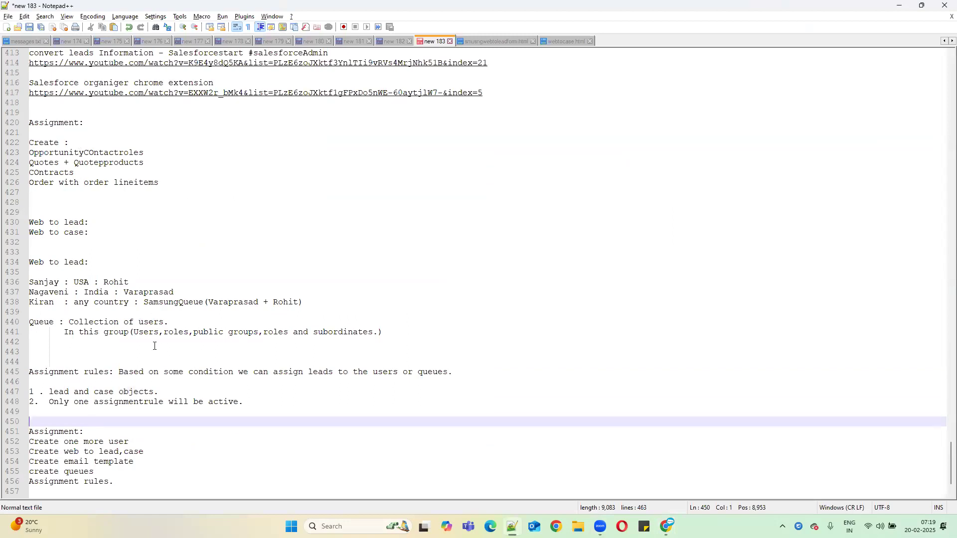
scroll(78, 389, "down", 2)
key("Return")
key("Return")
key("Return")
key("Up")
key("Up")
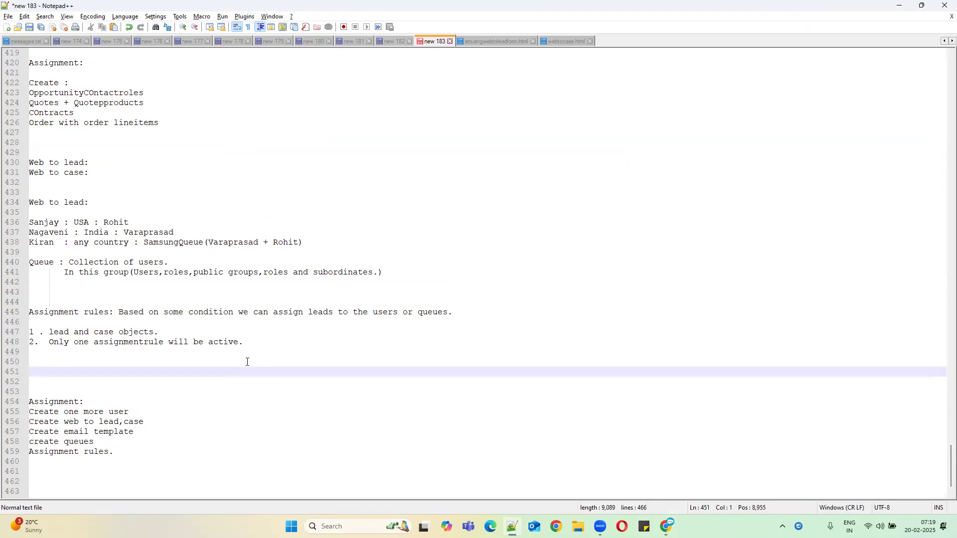
type("Au")
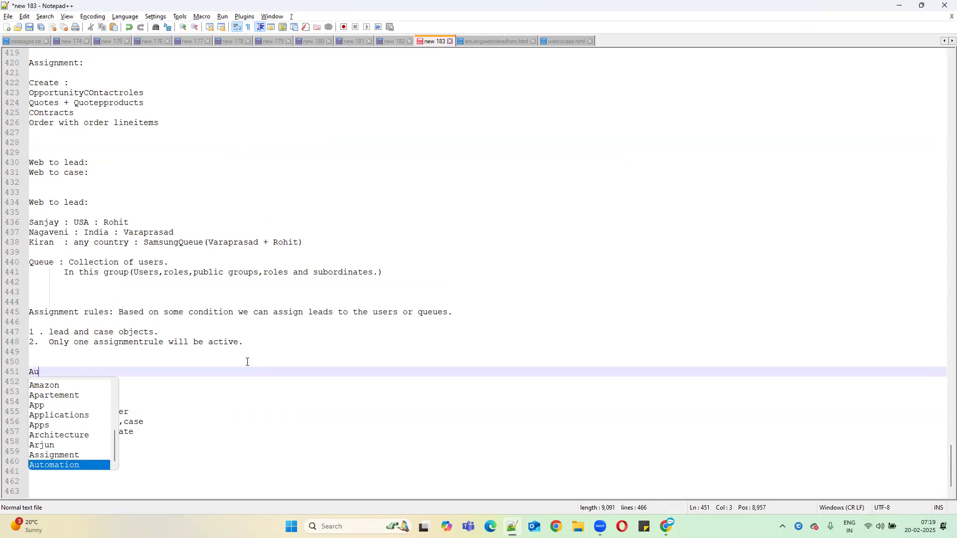
type("toRes")
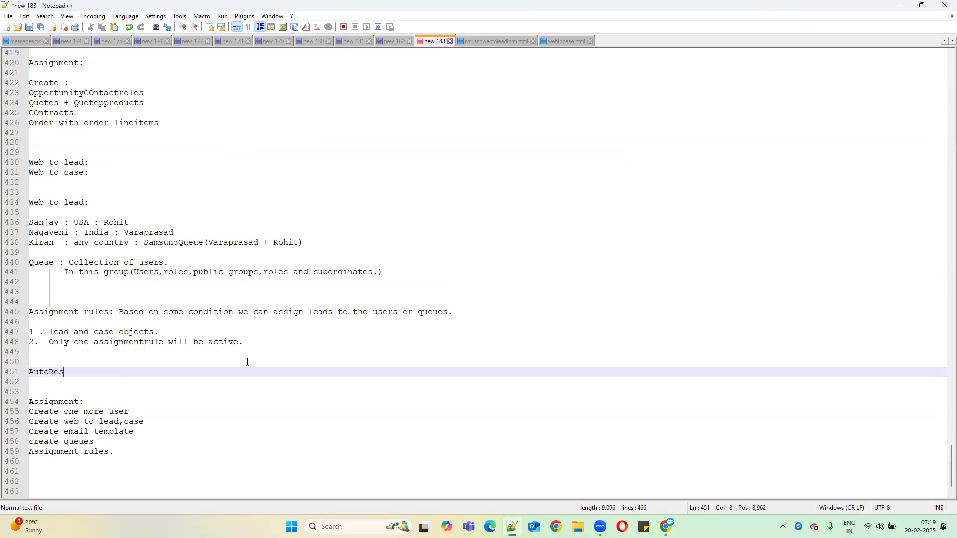
type("ponde ru")
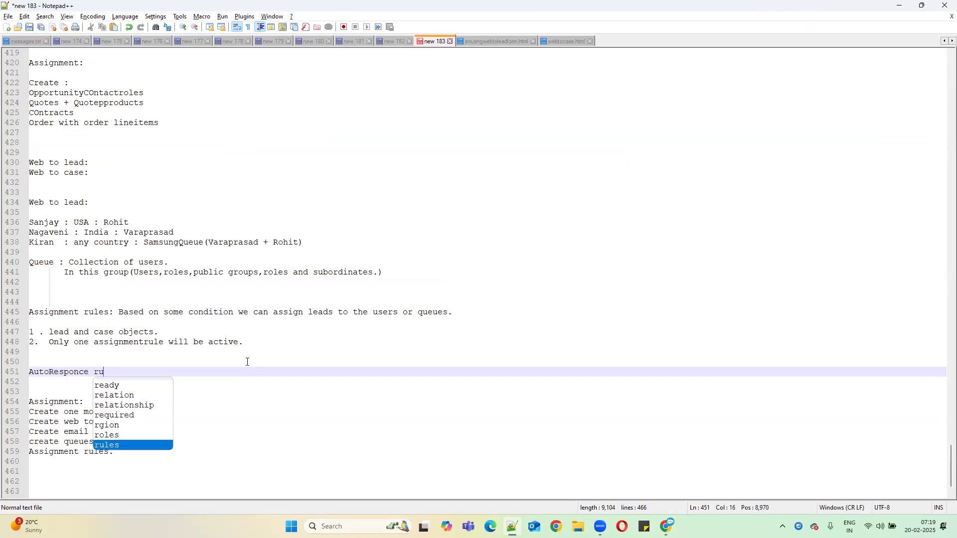
type("les:")
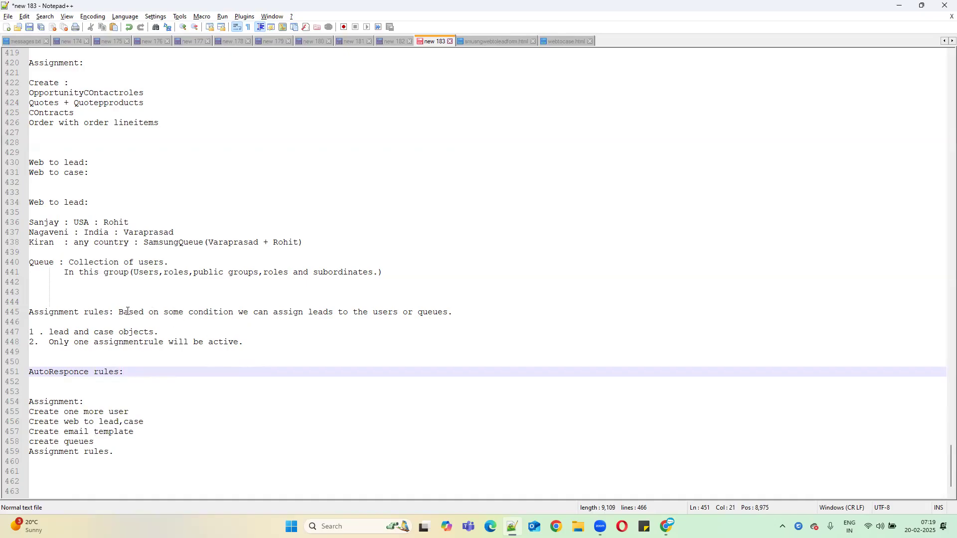
Step: Copy line 445's rules sentence after the heading and reword it to 'send email to leads or cases'
left_click_drag(119, 312, 466, 313)
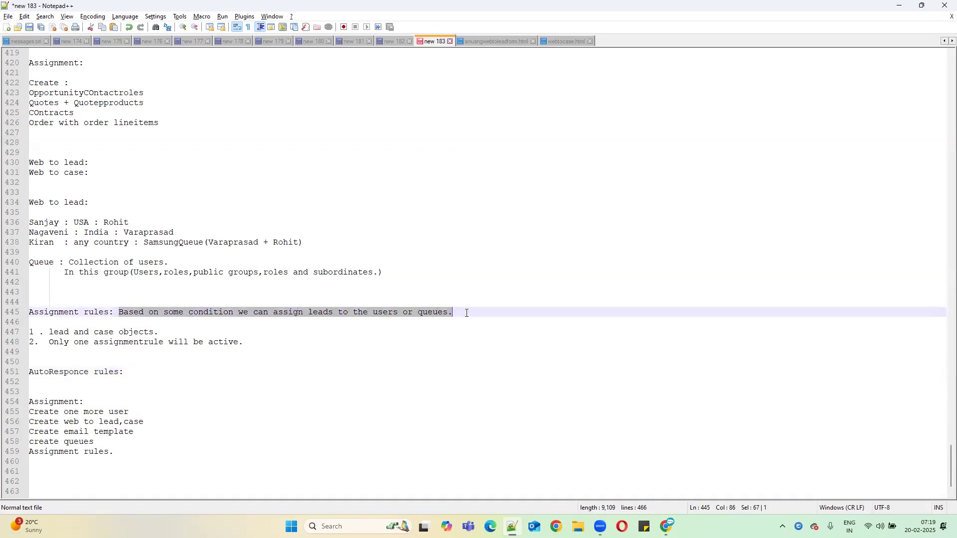
key("ctrl+c")
left_click(132, 372)
key("ctrl+v")
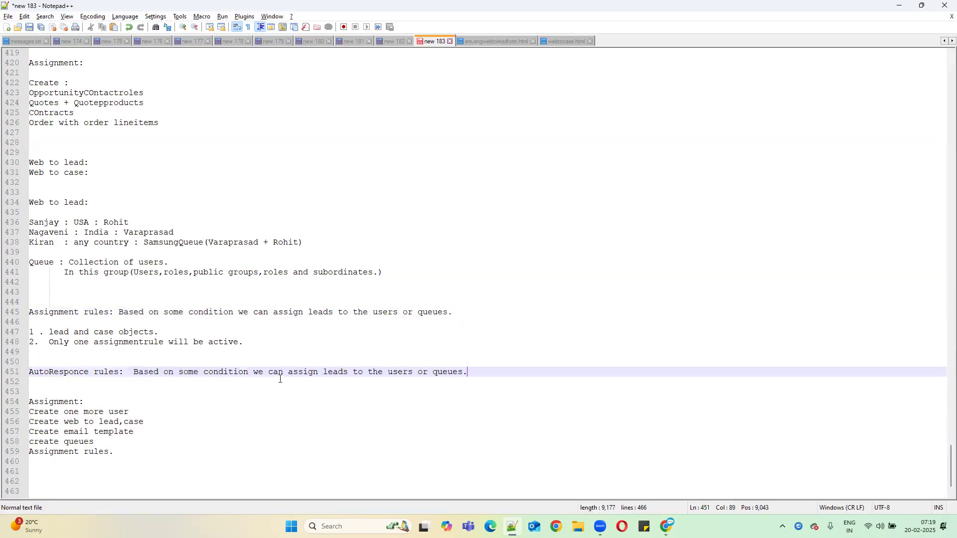
double_click(299, 373)
type("send email ")
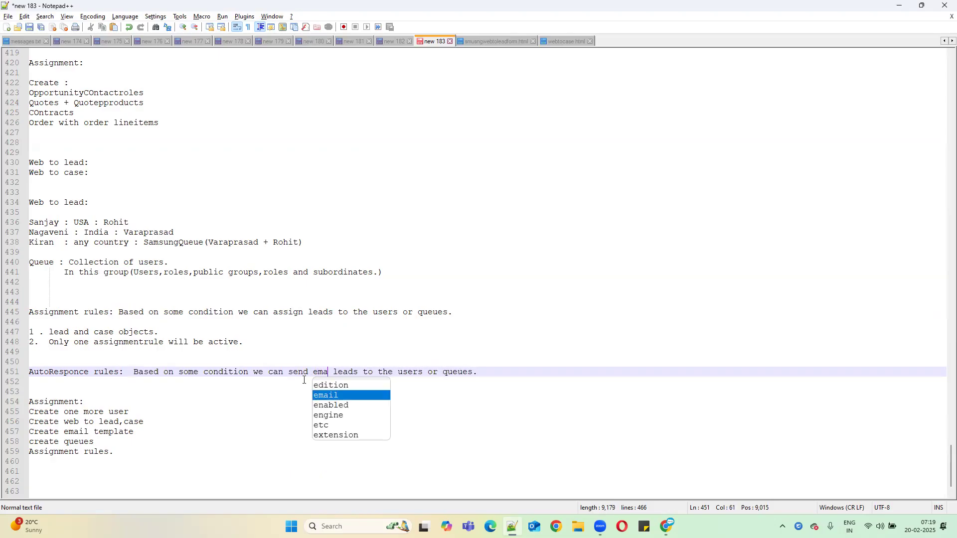
type("to")
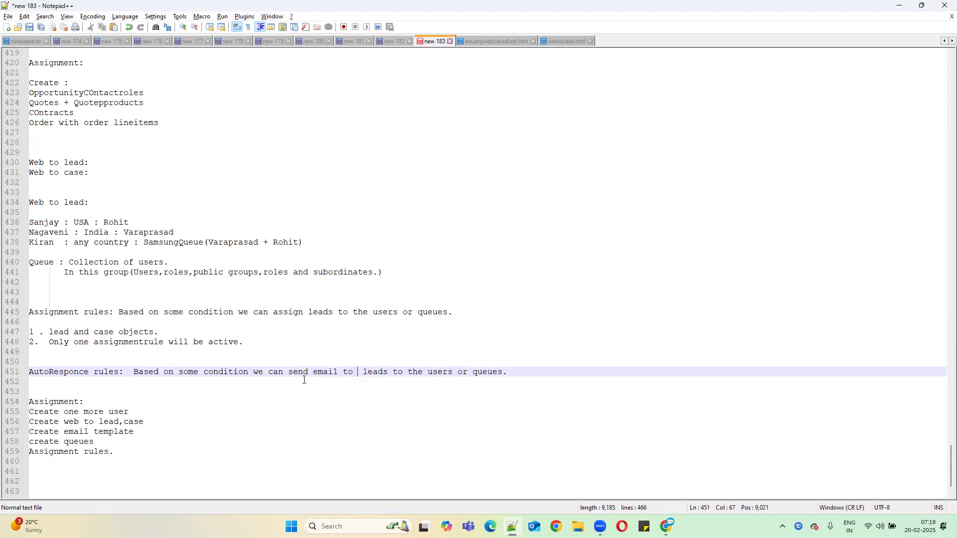
left_click_drag(392, 372, 503, 372)
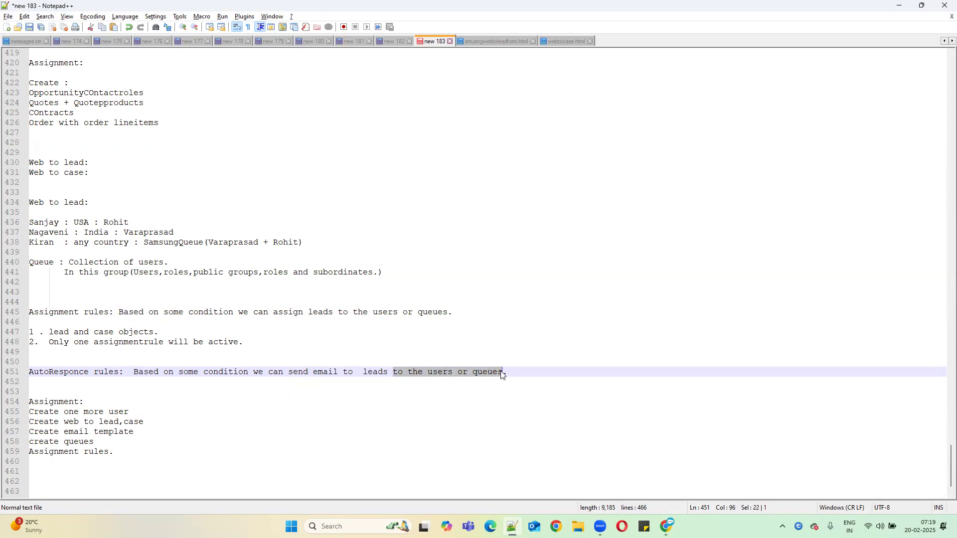
key("BackSpace")
type("or cases")
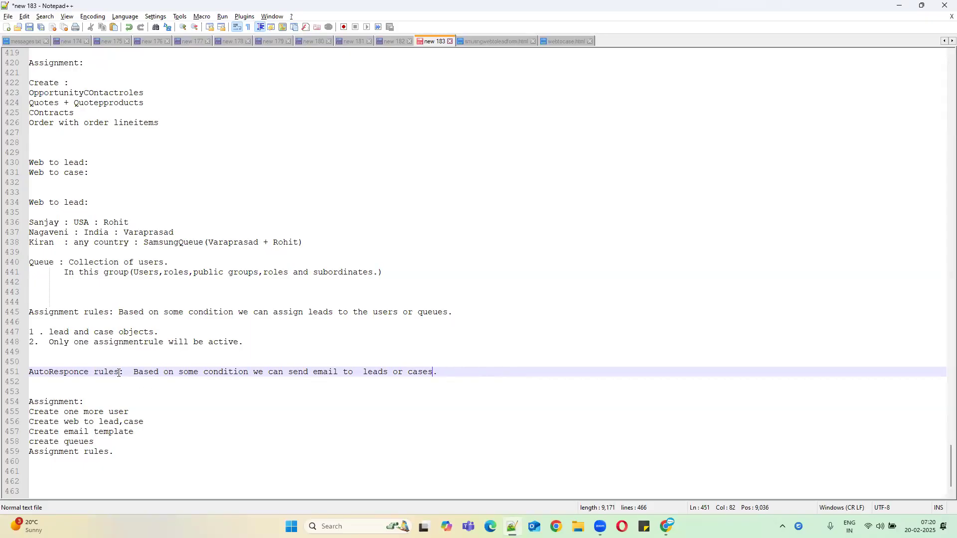
Step: Repeat the two numbered notes beneath the AutoResponce rules description
left_click_drag(119, 372, 27, 369)
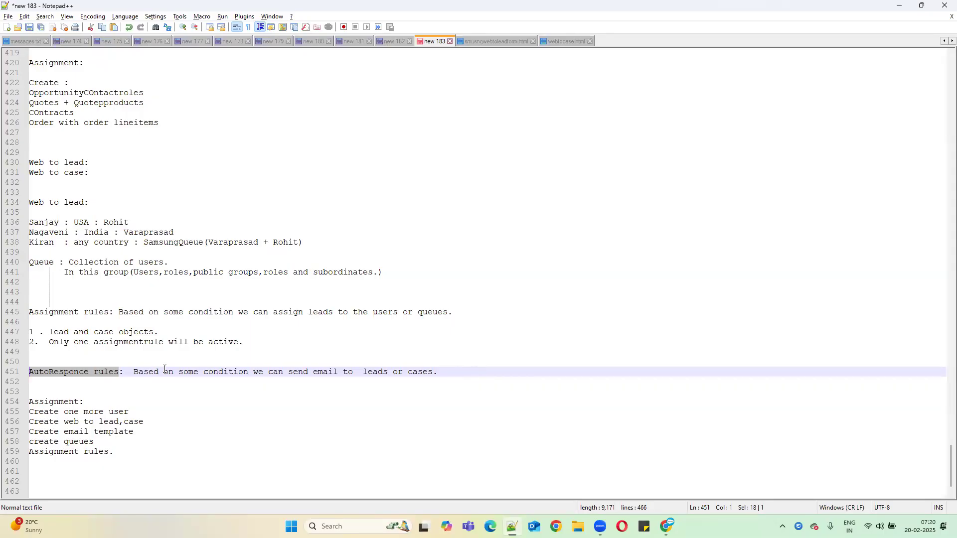
left_click_drag(123, 372, 29, 373)
left_click(441, 373)
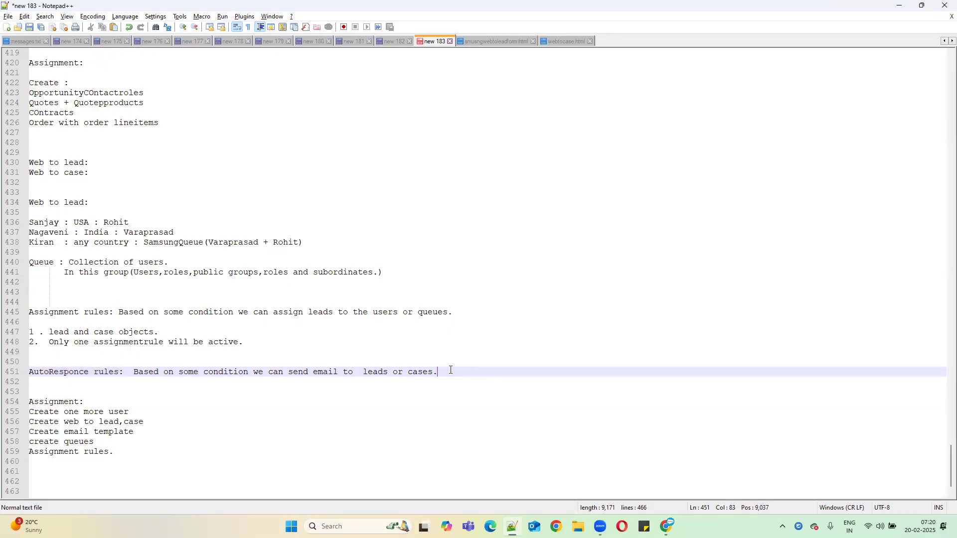
key("Return")
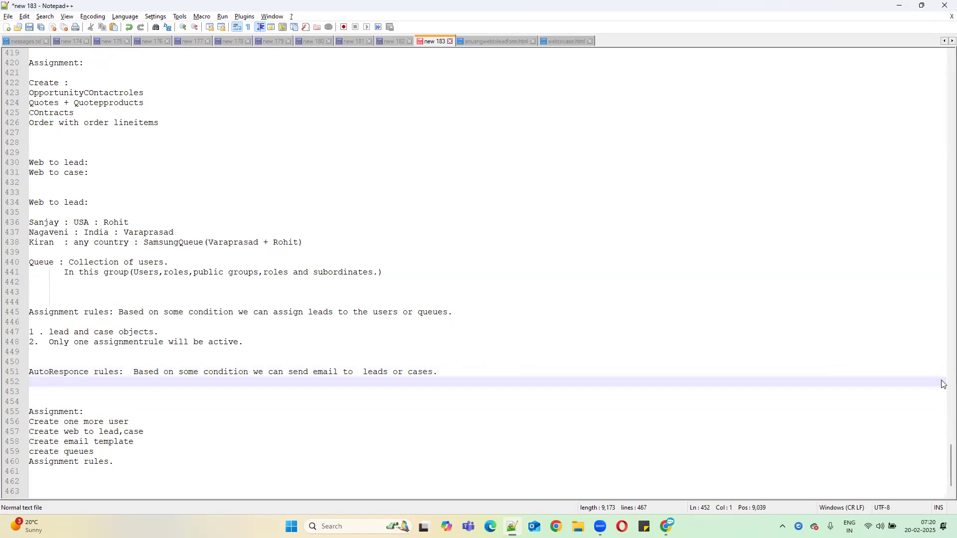
left_click_drag(243, 342, 32, 333)
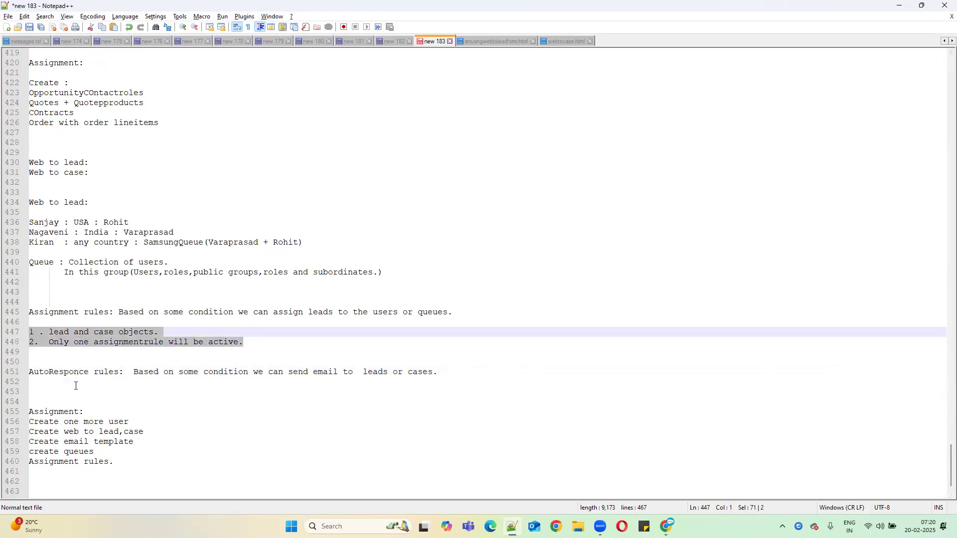
left_click(38, 387)
key("ctrl+v")
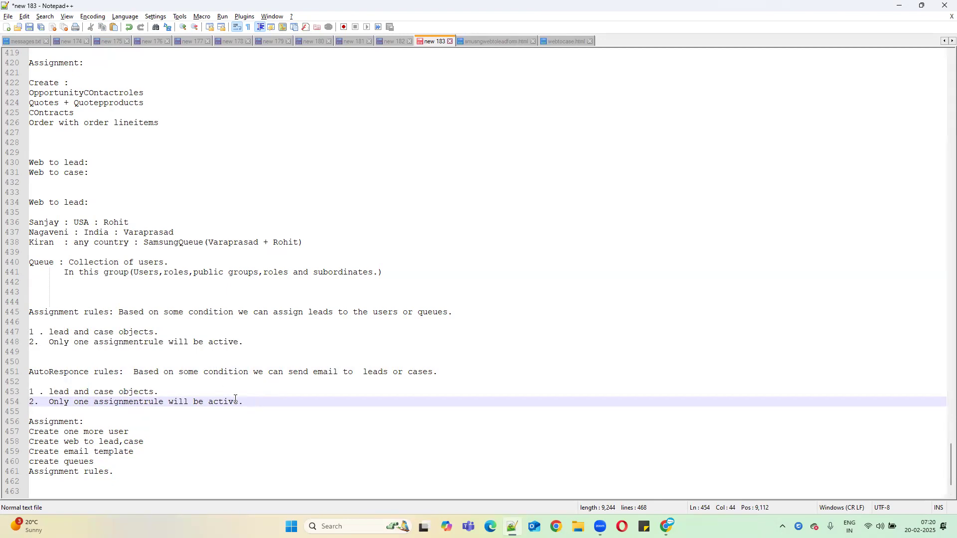
Step: Add an 'Email template' heading below, fixing its spelling and capitalisation
key("Return")
key("Return")
key("Return")
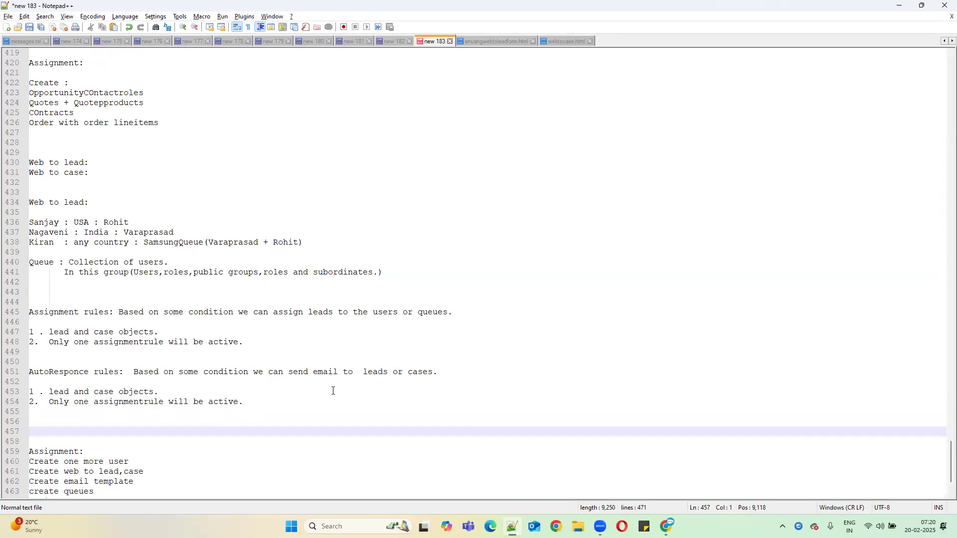
type("EMa")
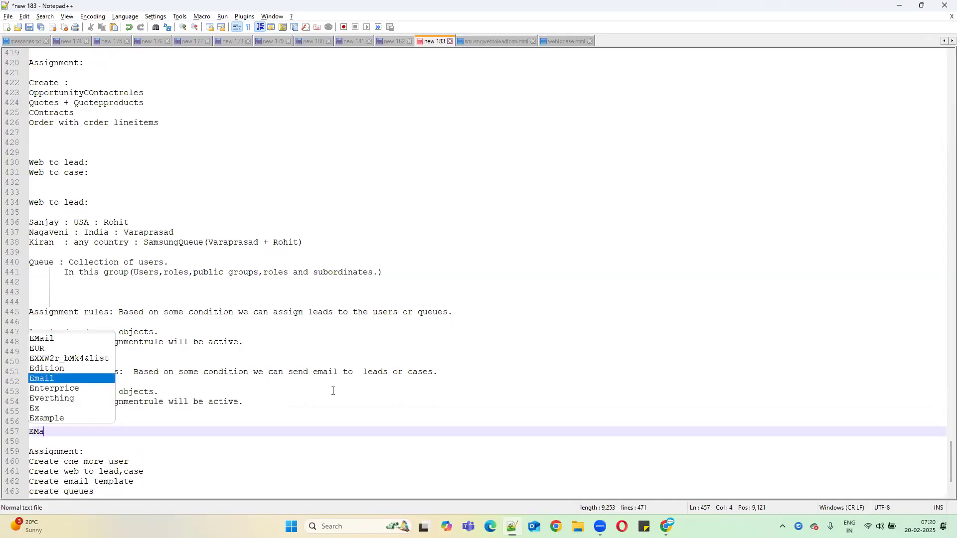
type("il t")
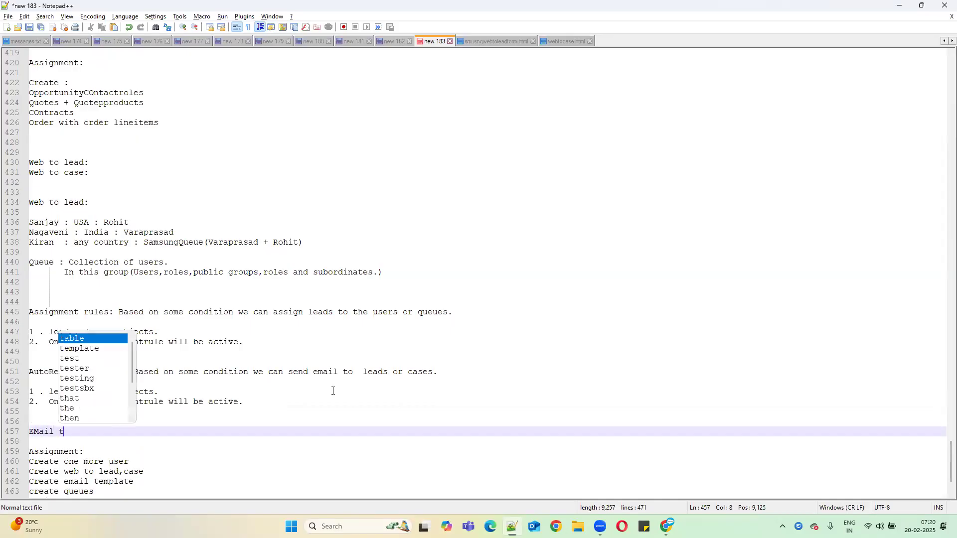
type("emplayte")
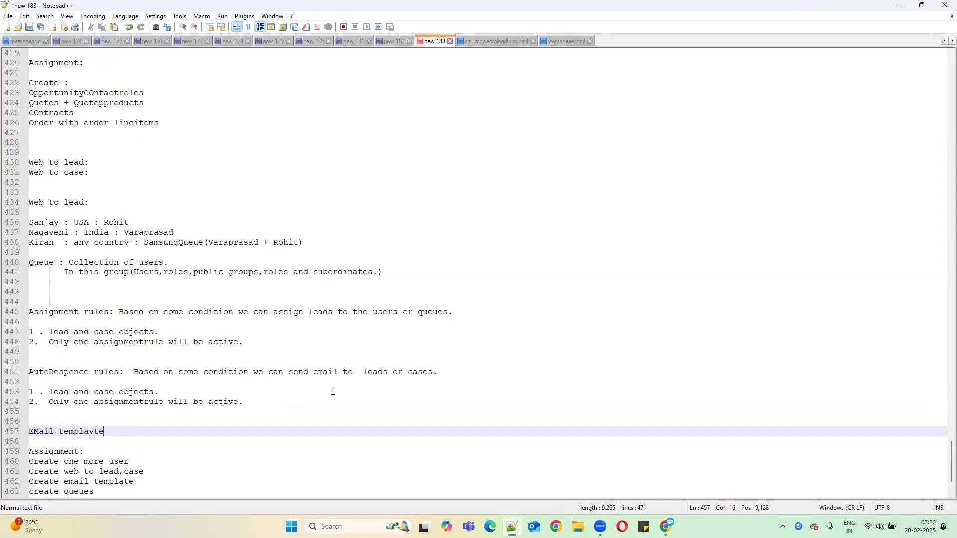
key("BackSpace")
key("BackSpace")
key("BackSpace")
type("te")
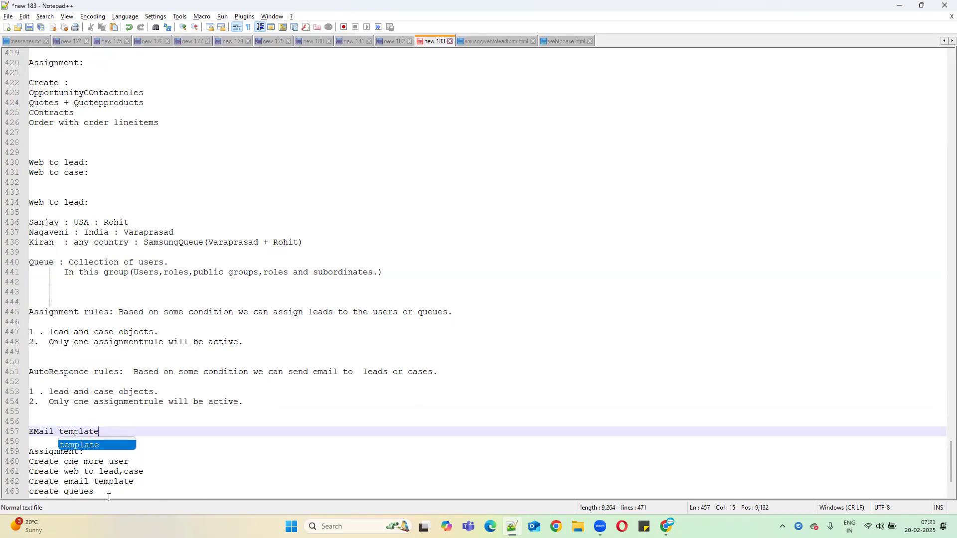
left_click(36, 435)
key("BackSpace")
type("m")
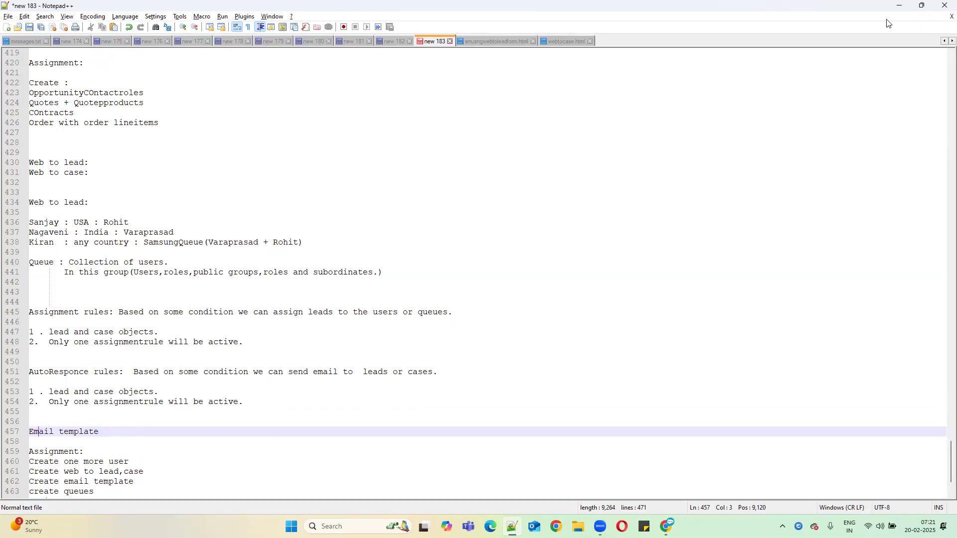
Step: Return to the Email Templates list, start a New Template and select its four type labels
left_click(899, 7)
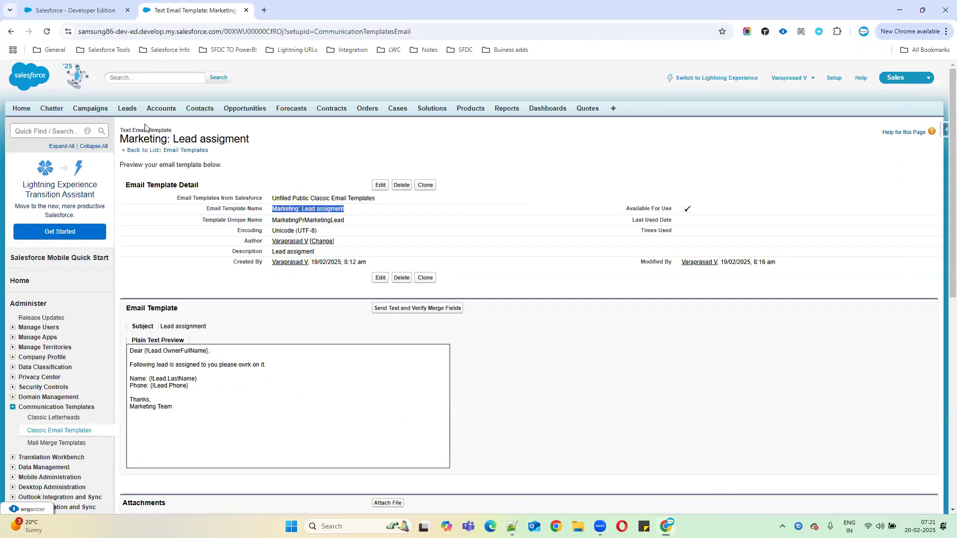
left_click(49, 129)
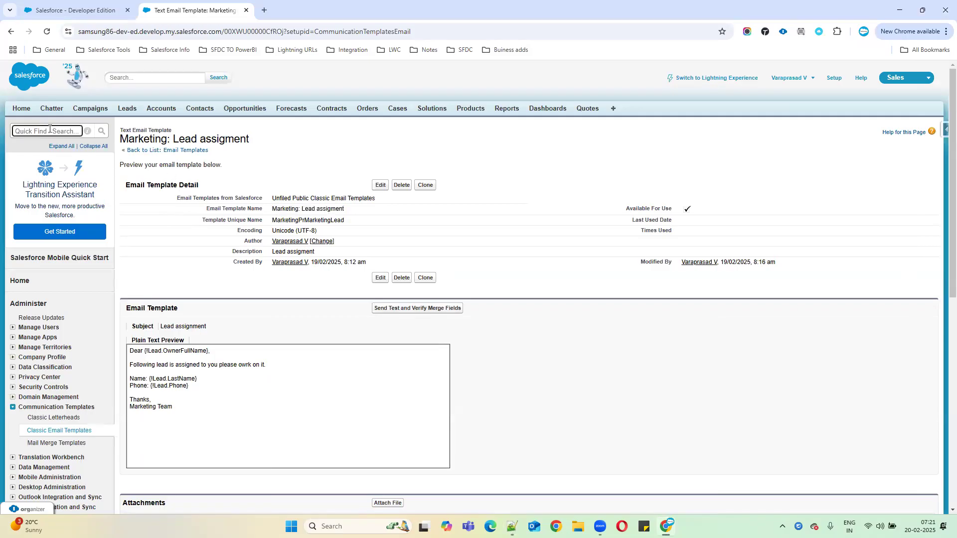
left_click(178, 151)
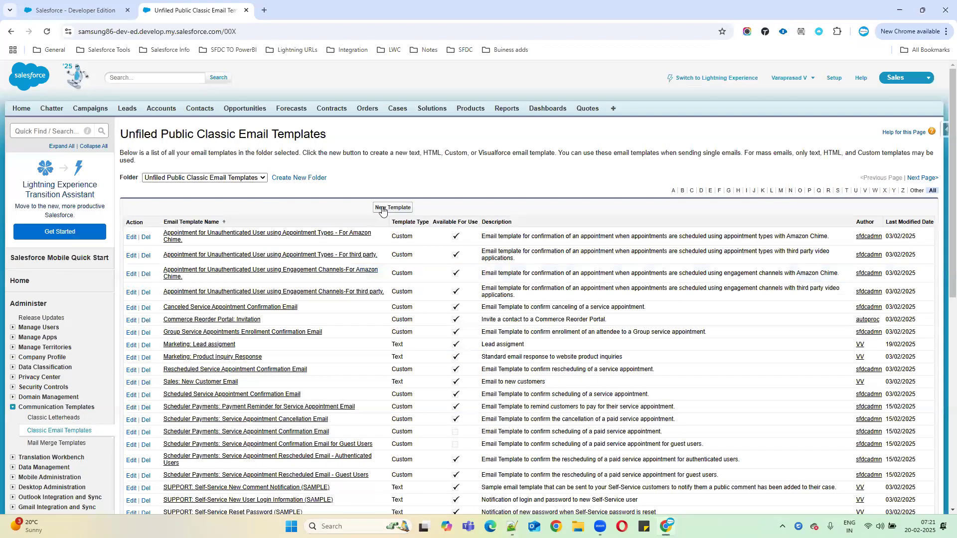
left_click(383, 208)
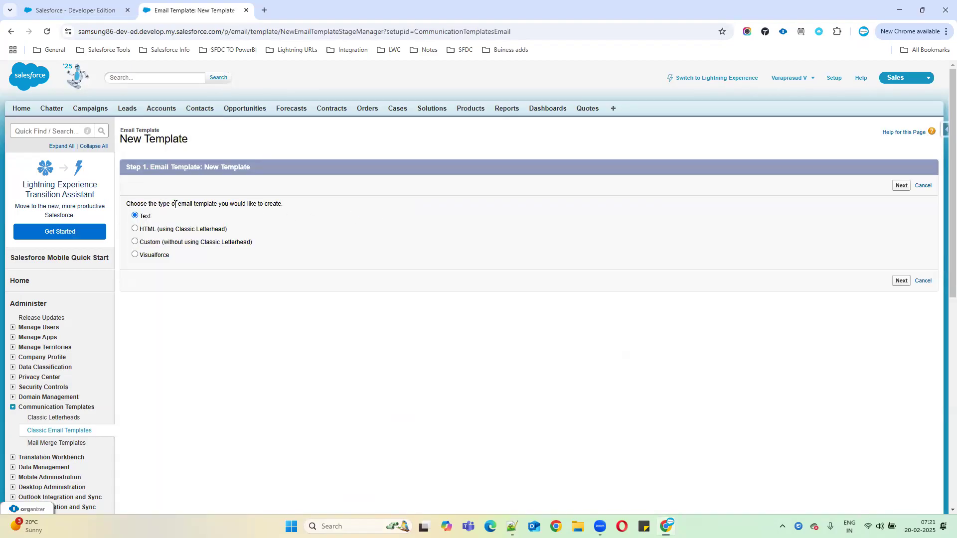
left_click_drag(130, 203, 315, 213)
left_click(323, 270)
left_click_drag(138, 216, 194, 255)
key("ctrl+c")
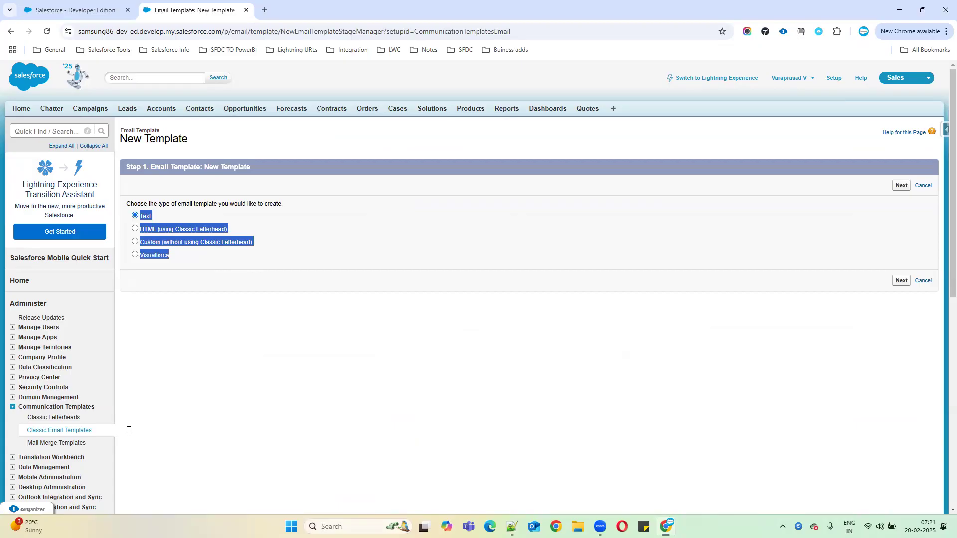
Step: Paste the template types Text, HTML, Custom and Visualforce under 'Email templates:' in the notes
key("alt+Tab")
key("Return")
key("Return")
key("ctrl+v")
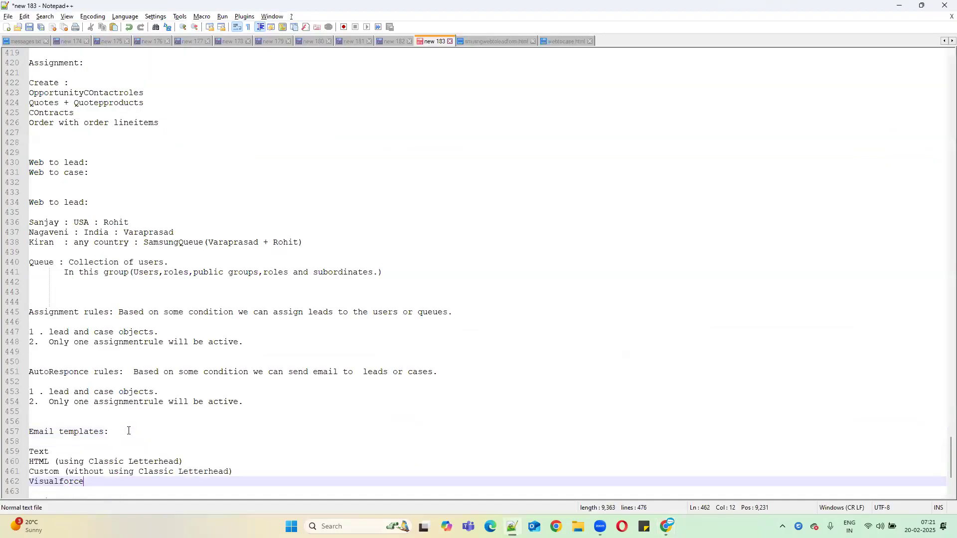
key("Return")
key("Return")
key("Return")
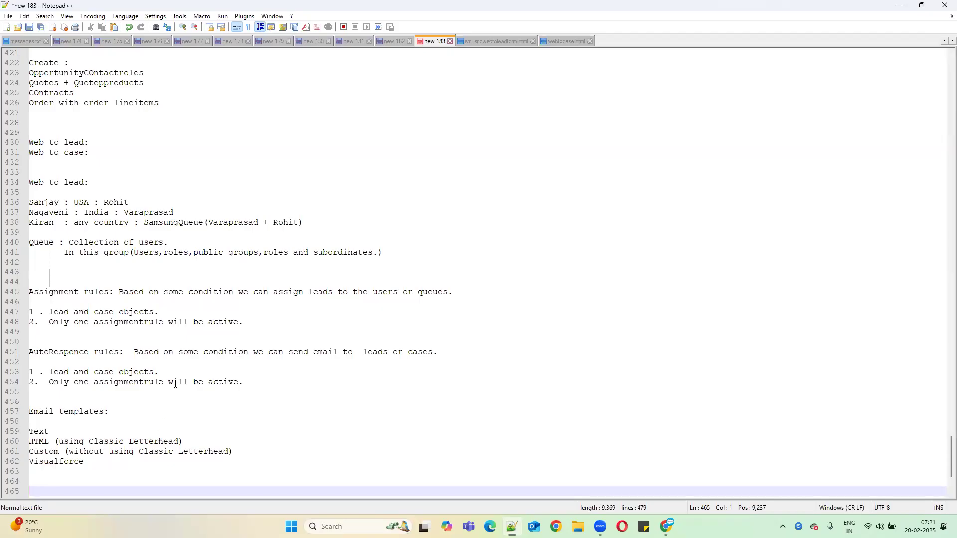
left_click(239, 324)
key("shift+Up")
key("shift+Up")
key("shift+Up")
key("shift+Up")
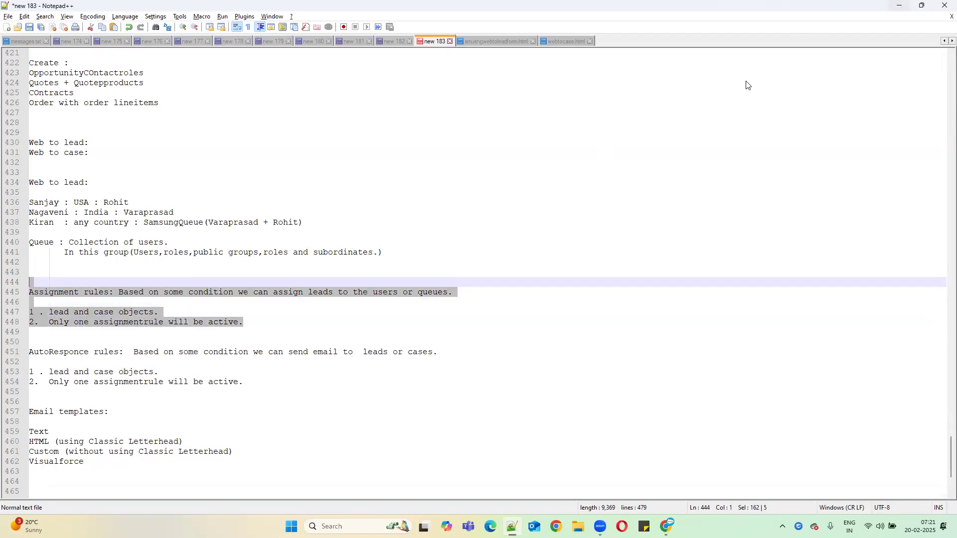
key("alt+Tab")
Step: Try the HTML, Custom, Visualforce and Text template types, then cancel the wizard
left_click(150, 241)
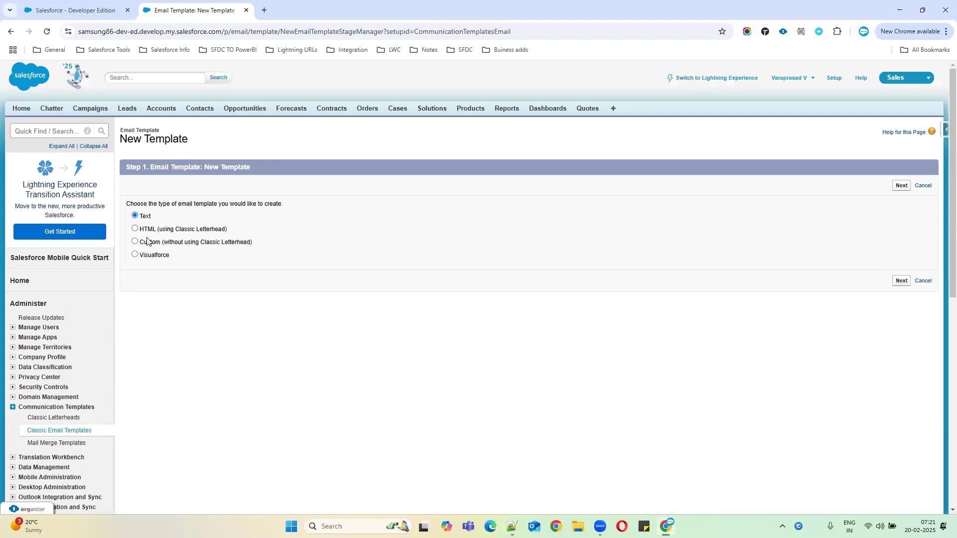
left_click(134, 229)
left_click(135, 244)
left_click_drag(197, 229, 228, 230)
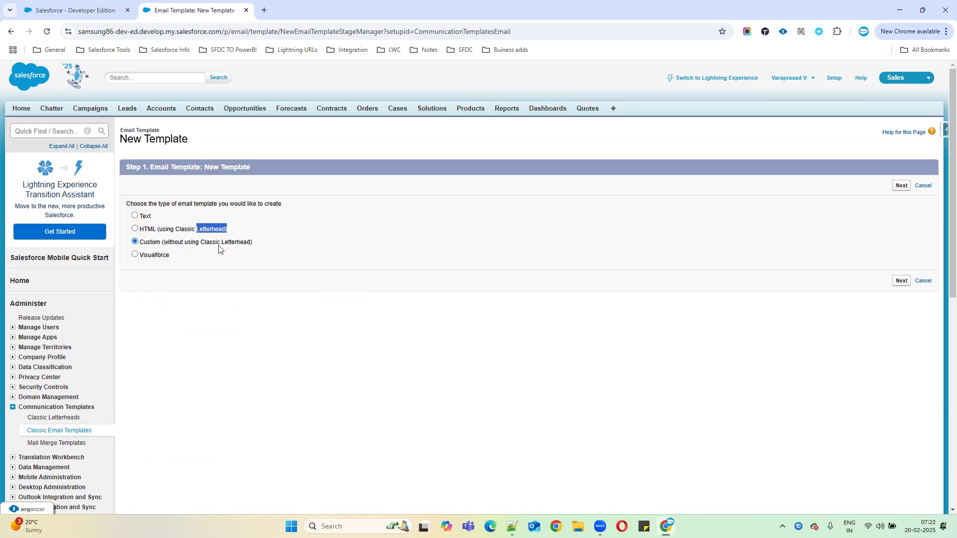
left_click(135, 255)
left_click_drag(174, 256, 133, 256)
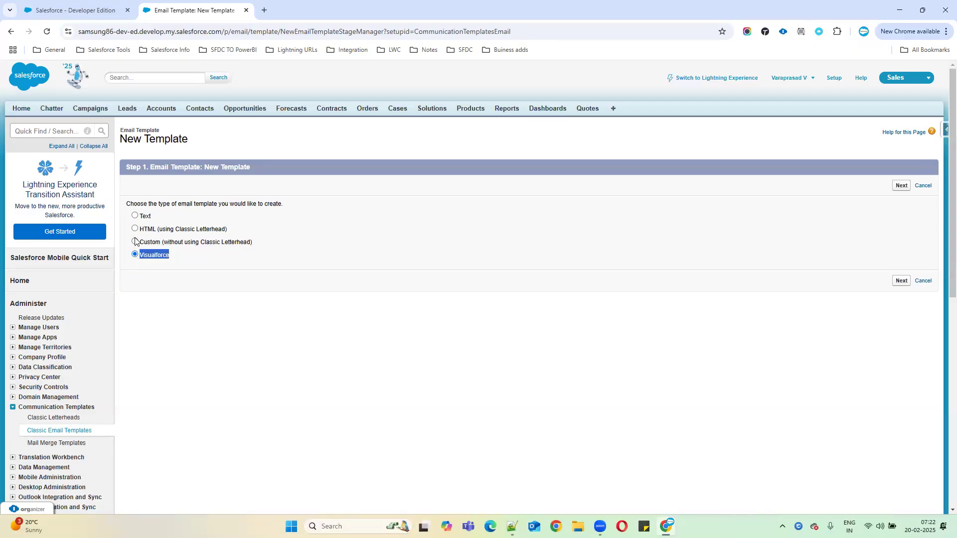
left_click(278, 223)
left_click(136, 216)
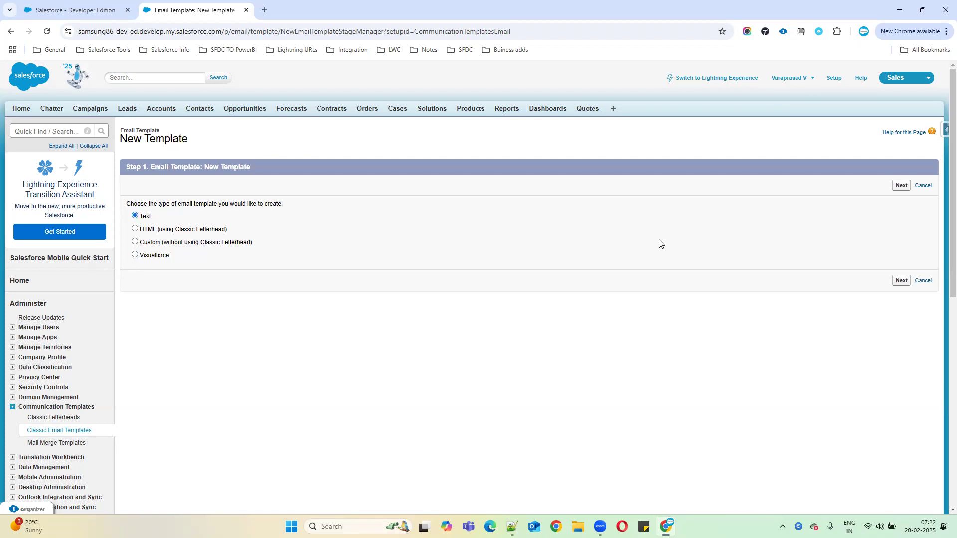
left_click(924, 282)
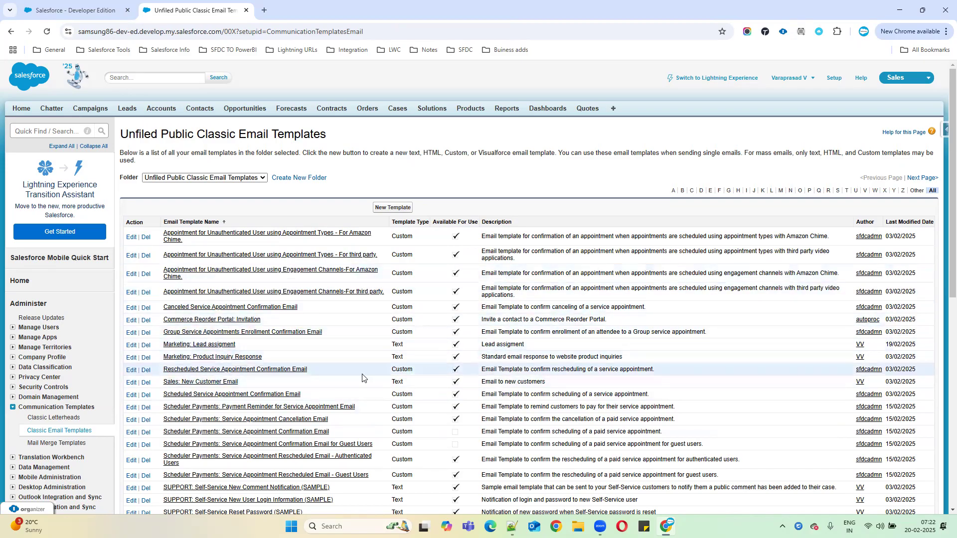
scroll(351, 369, "down", 3)
scroll(244, 356, "down", 1)
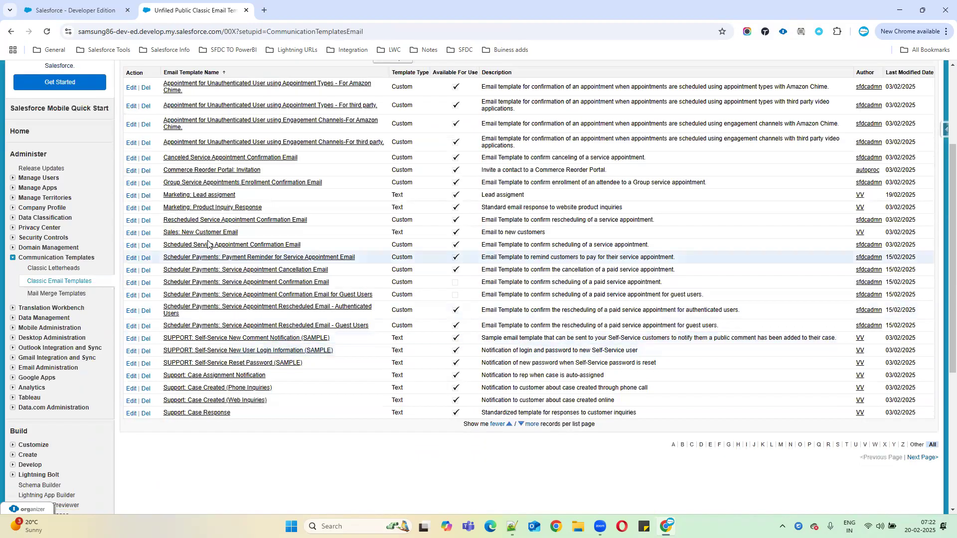
Step: Open the 'Marketing: Product Inquiry Response' template, subject 'GenWatt: Thanks for your inquiry'
left_click(233, 209)
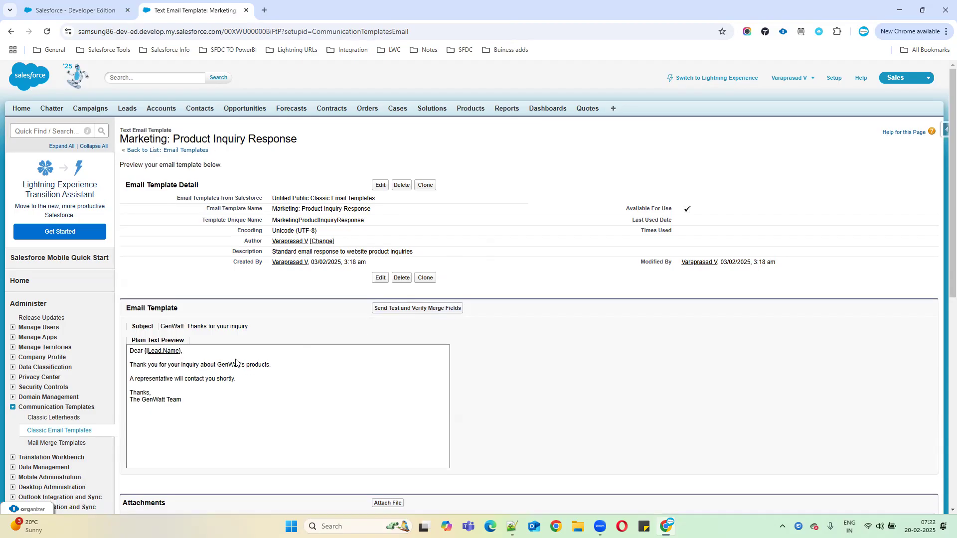
Step: Edit the Product Inquiry Response template, keeping folder Unfiled Public, and review its description
left_click(385, 281)
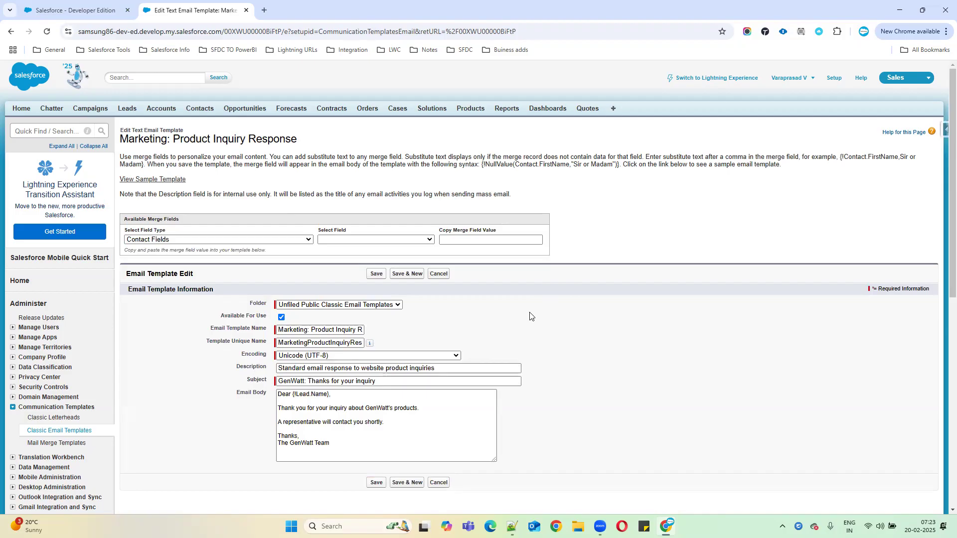
scroll(530, 316, "down", 1)
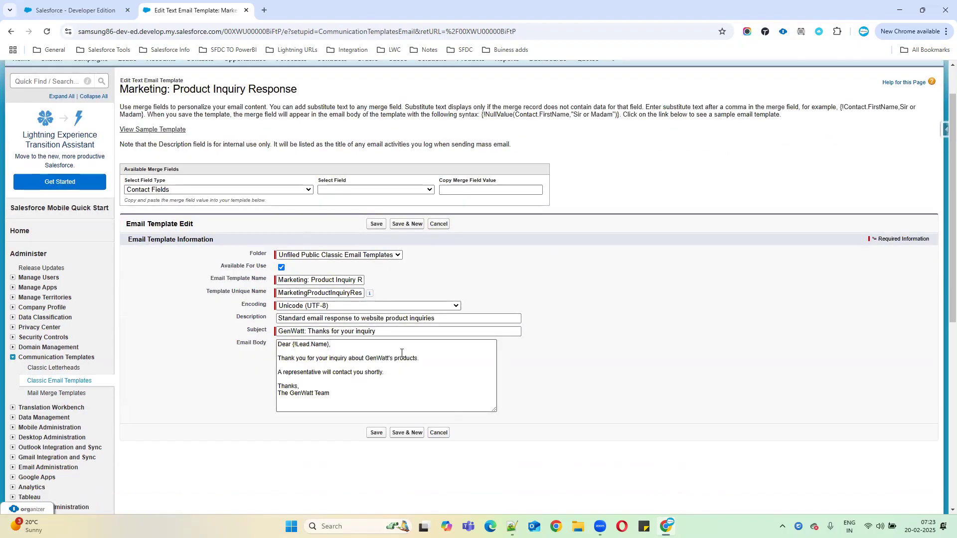
left_click(362, 256)
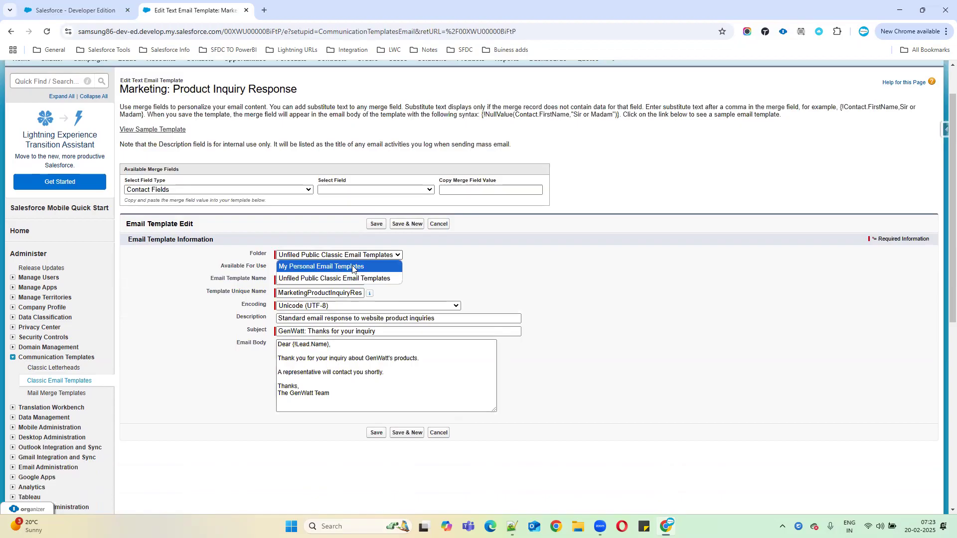
left_click(344, 279)
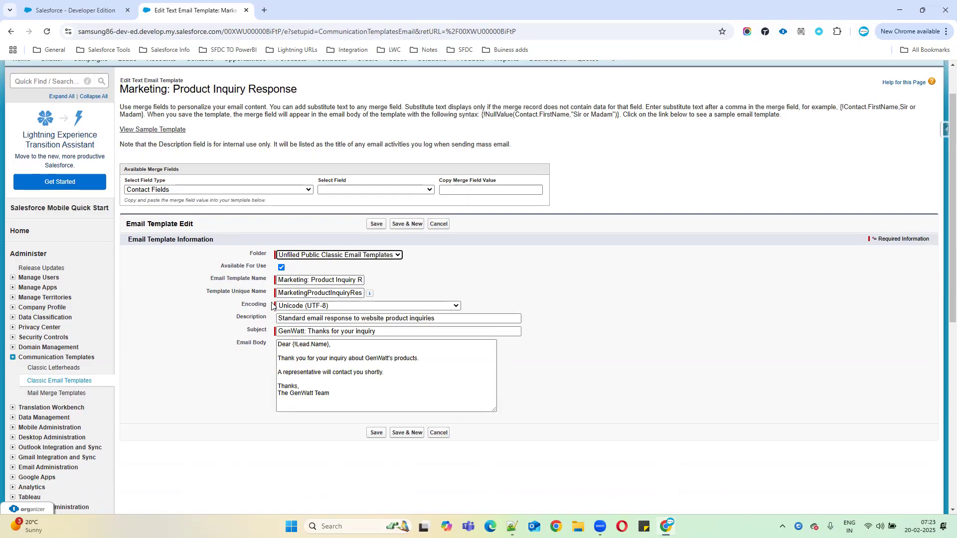
left_click_drag(436, 320, 267, 320)
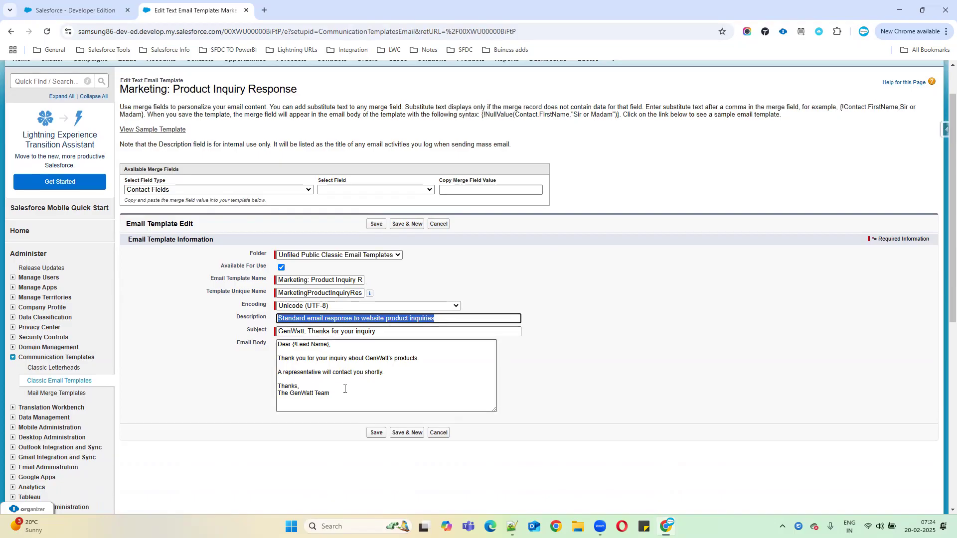
Step: Replace the three 'GenWatt' mentions in subject and body with 'Samsung' and save
double_click(297, 331)
type("Samsung")
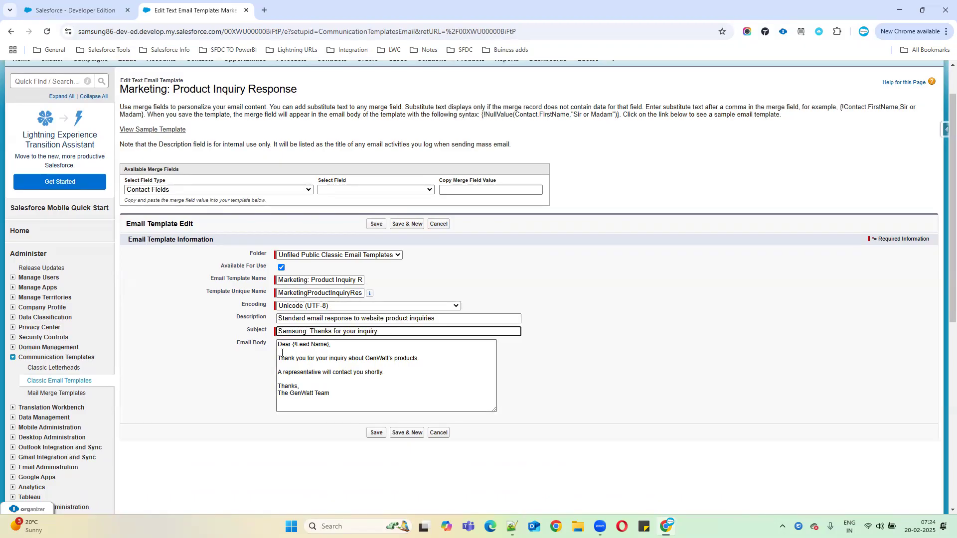
double_click(379, 358)
type("Samsung")
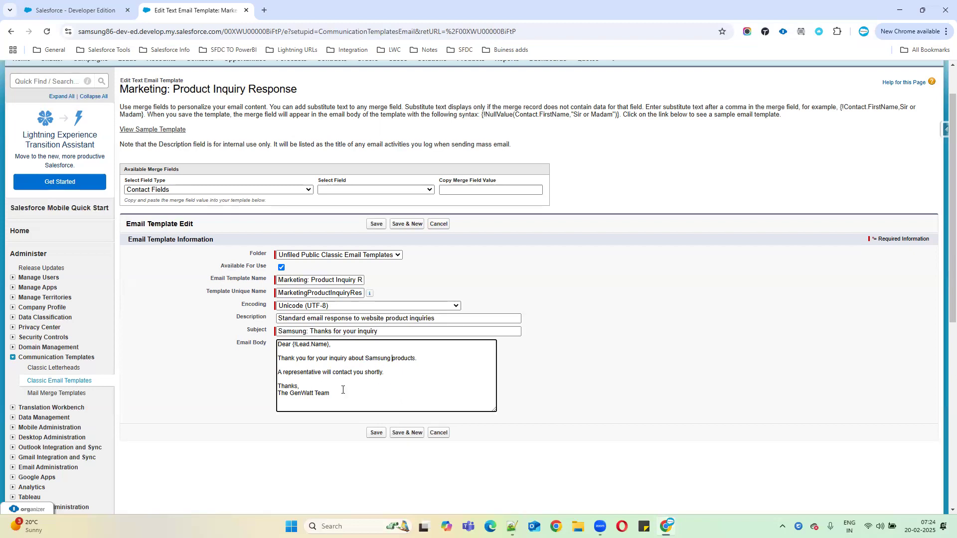
double_click(305, 393)
type("Samsung")
left_click_drag(406, 374, 269, 349)
left_click_drag(348, 393, 272, 338)
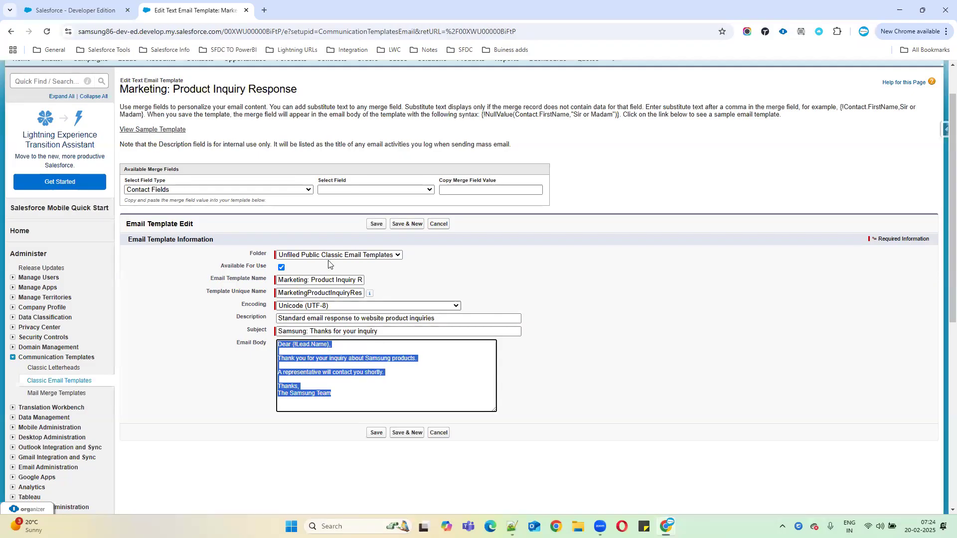
left_click(375, 433)
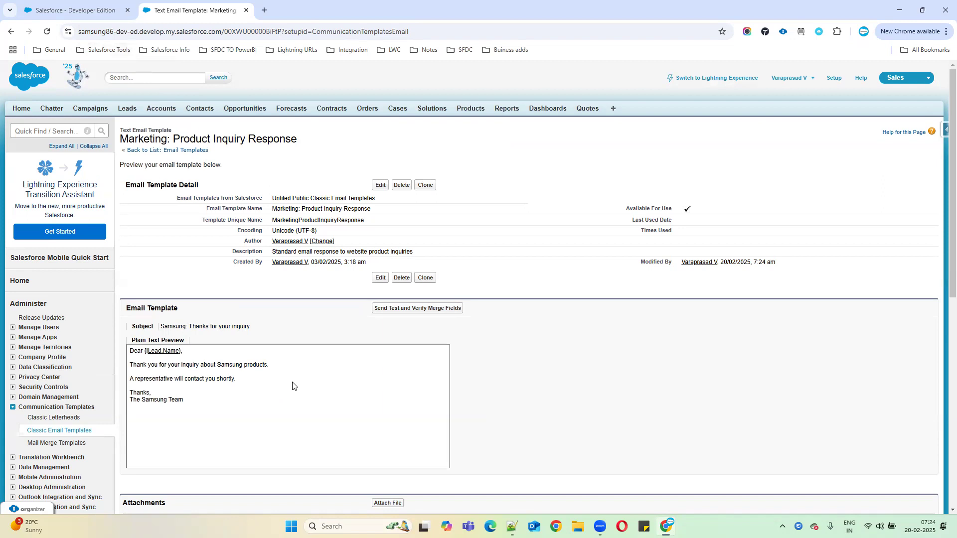
Step: Open the Lead Auto-Response Rules setup page through a Quick Find search for 'auto'
left_click(50, 128)
type("auto")
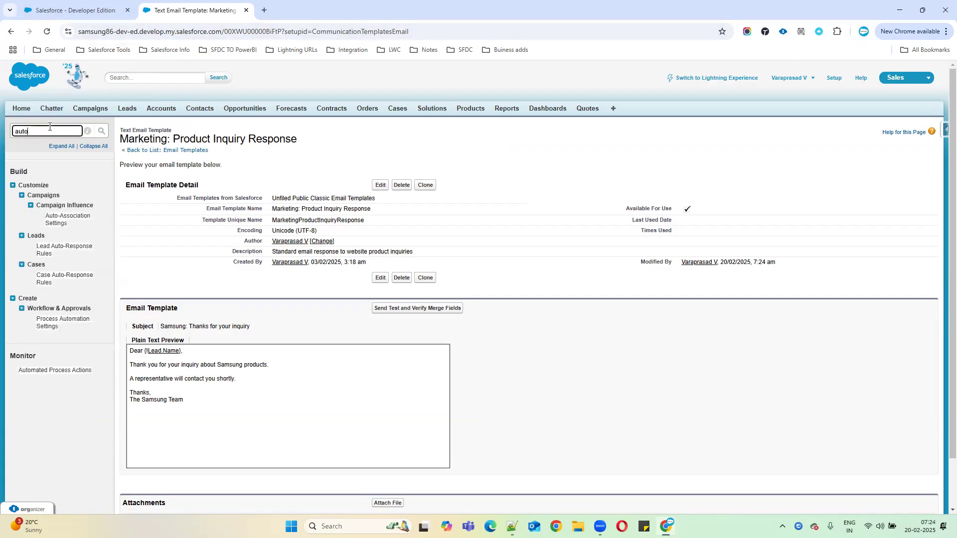
left_click(49, 249)
left_click_drag(49, 249, 70, 288)
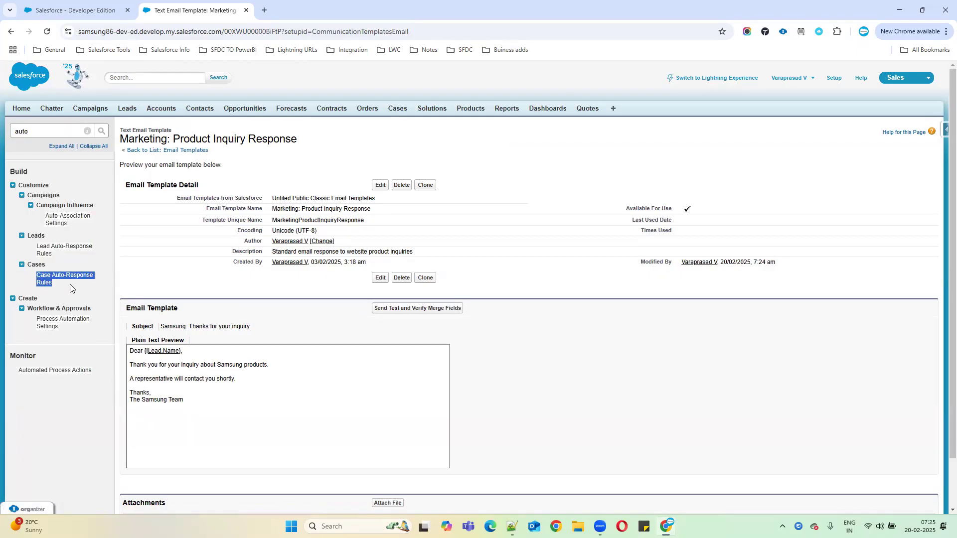
left_click(48, 251)
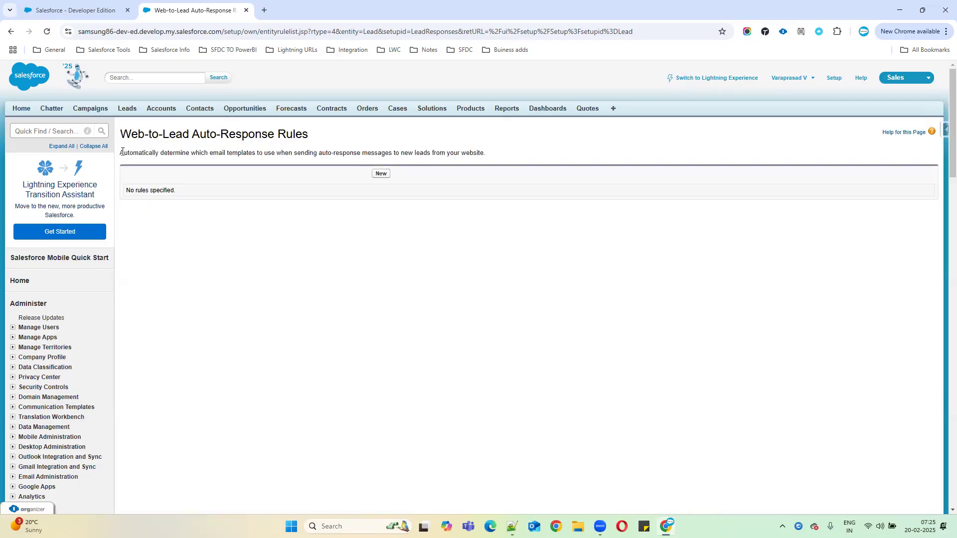
Step: Copy the 'Web-to-Lead Auto-Response Rules' page title into Notepad++ line 452
left_click_drag(121, 152, 309, 153)
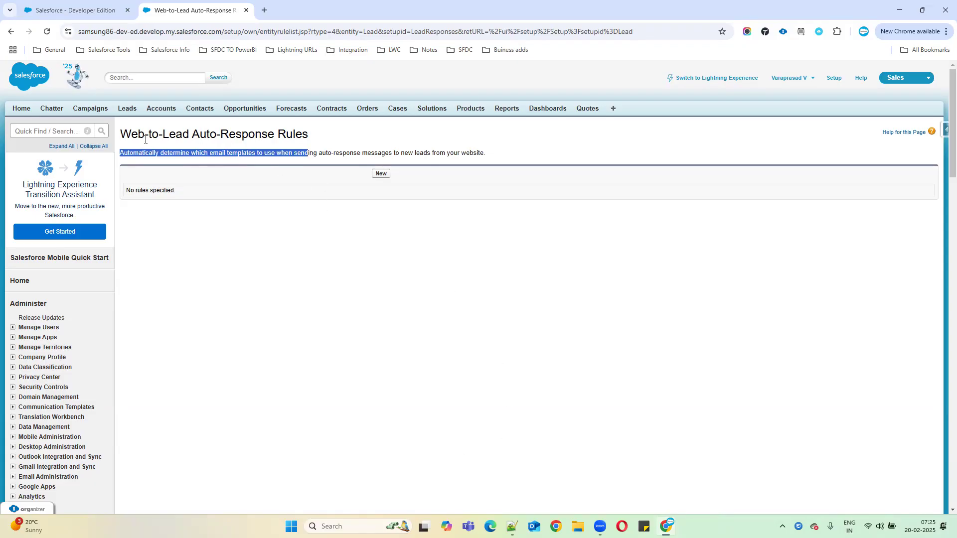
left_click_drag(121, 135, 330, 136)
key("ctrl+c")
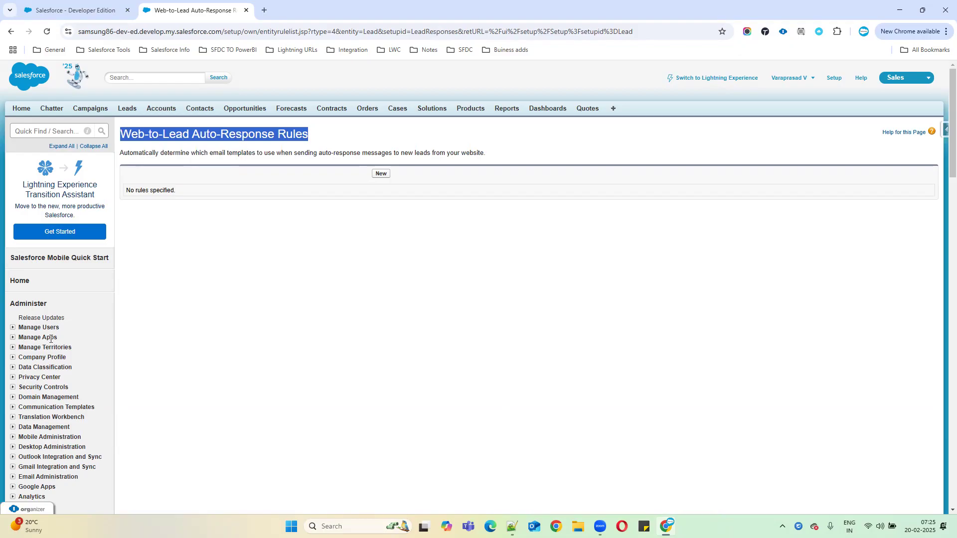
key("alt+Tab")
left_click(39, 363)
key("ctrl+v")
key("Return")
key("Return")
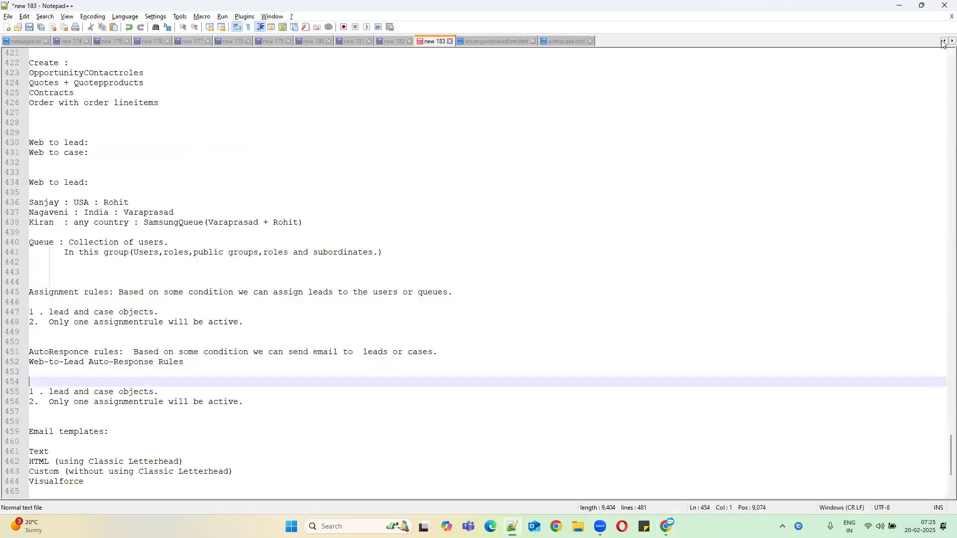
key("alt+Tab")
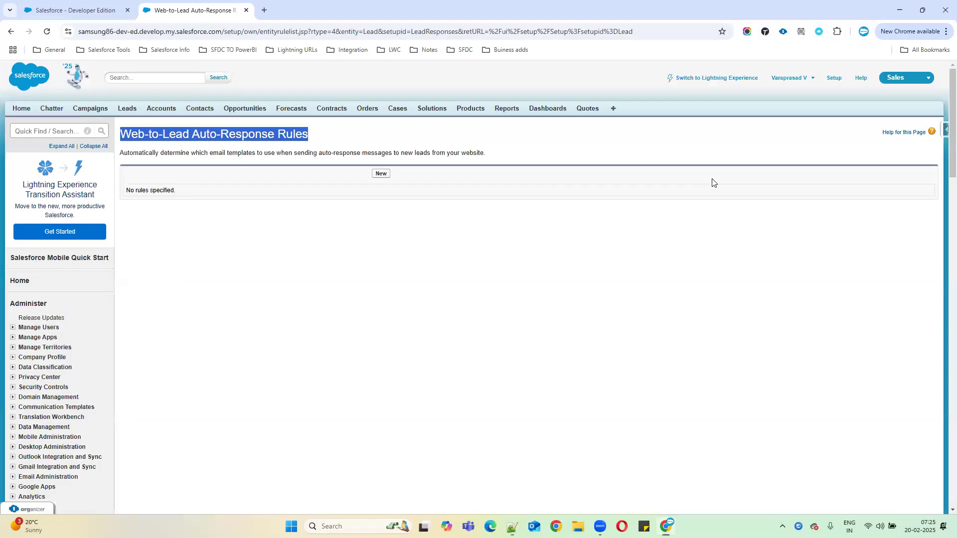
Step: Create a new auto-response rule named 'Samsung Aead Auto Responce rules'
left_click(377, 177)
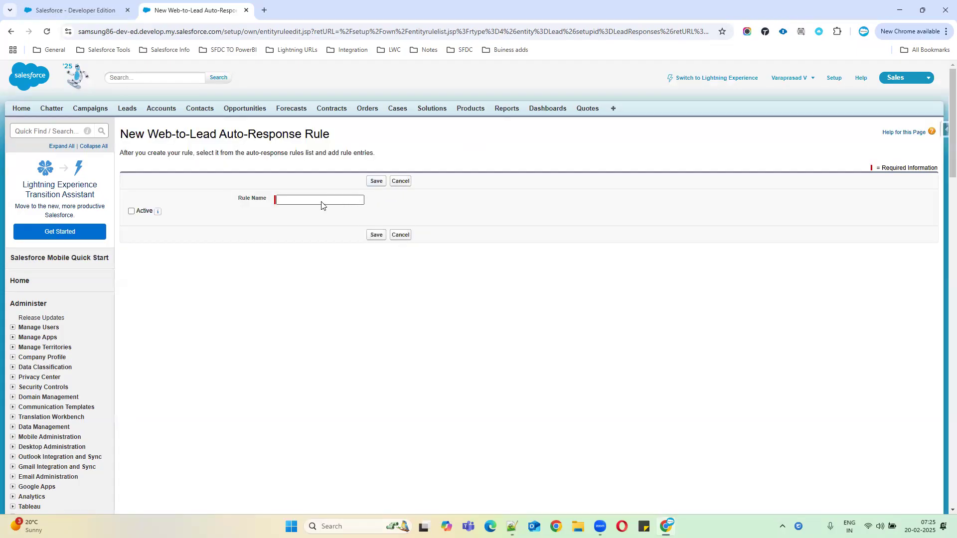
left_click(321, 201)
type("Samsung A")
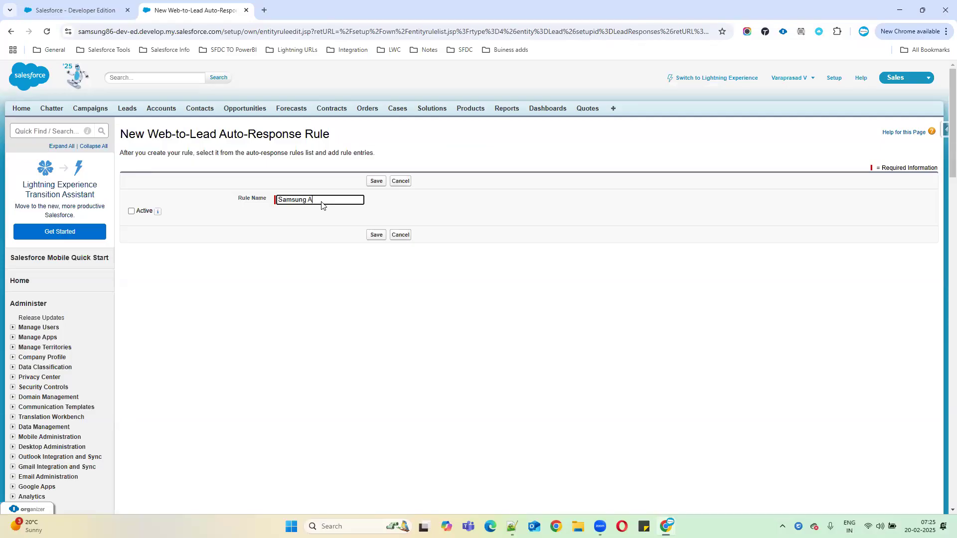
type("ead Auto Responce rules")
Step: Save the Samsung rule as active and open its detail page to add a rule entry
left_click(131, 211)
left_click(380, 235)
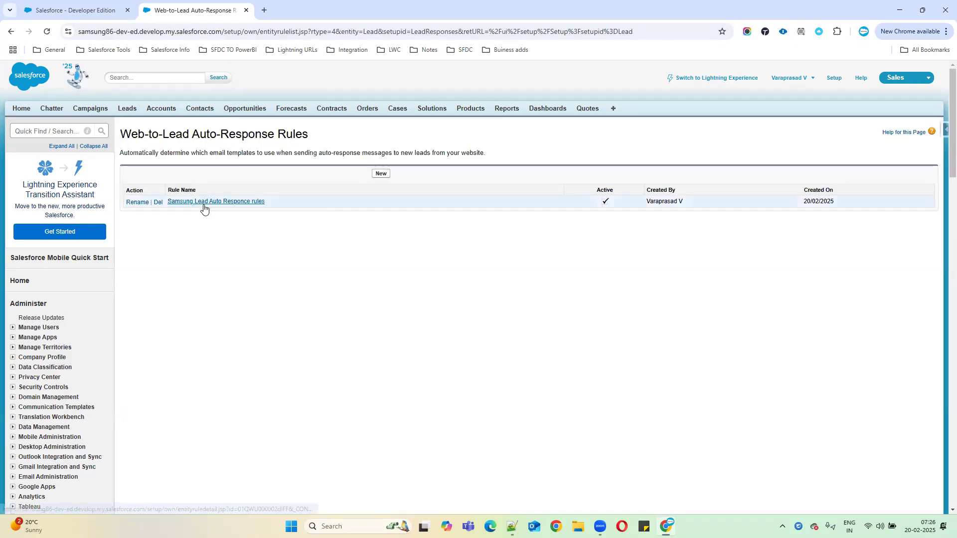
left_click(227, 202)
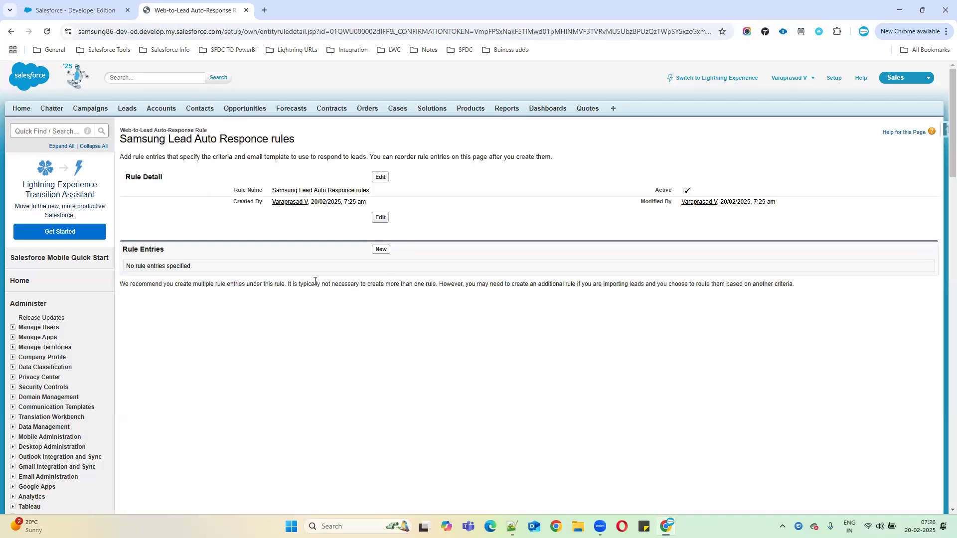
left_click_drag(128, 256, 292, 258)
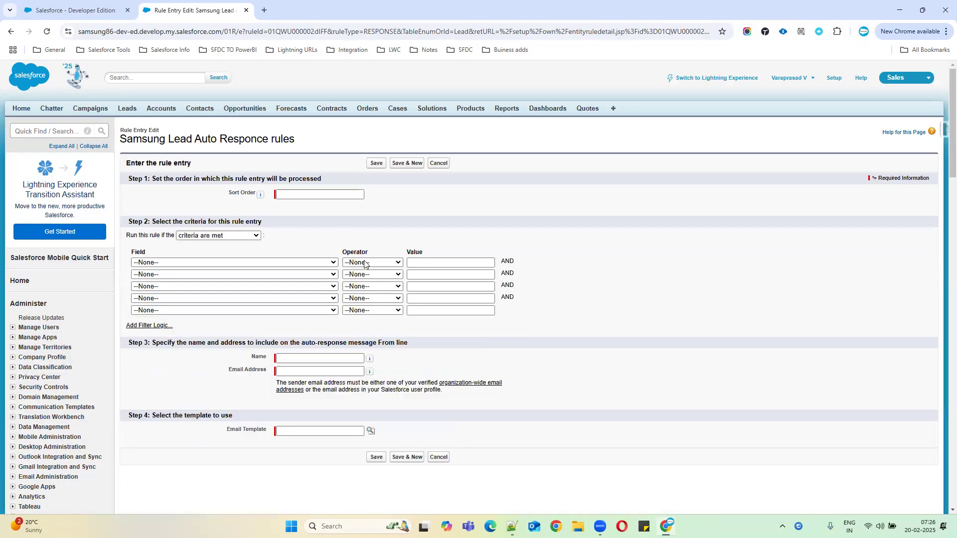
Step: Set the first criterion to Lead: Lead Source equals Web using the value lookup
left_click(237, 263)
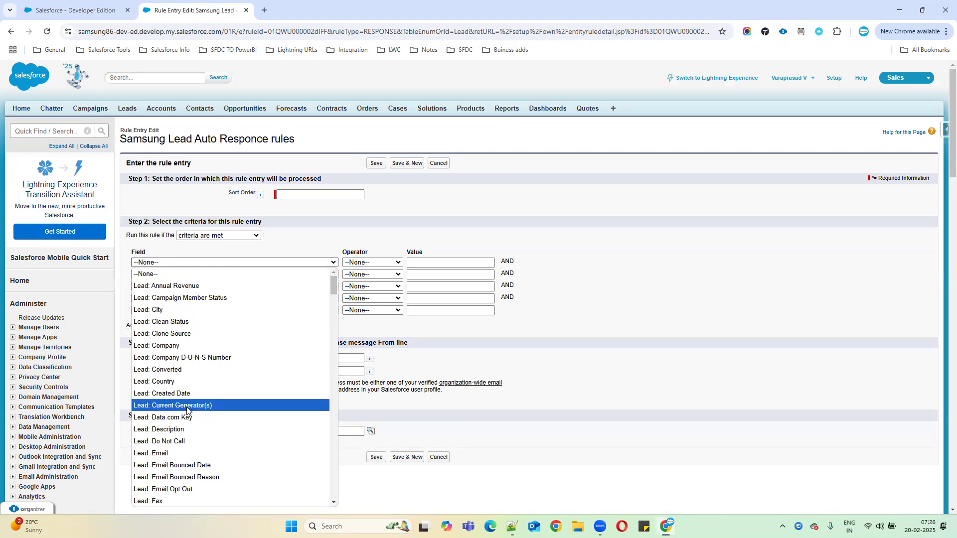
scroll(190, 448, "down", 3)
scroll(188, 414, "down", 2)
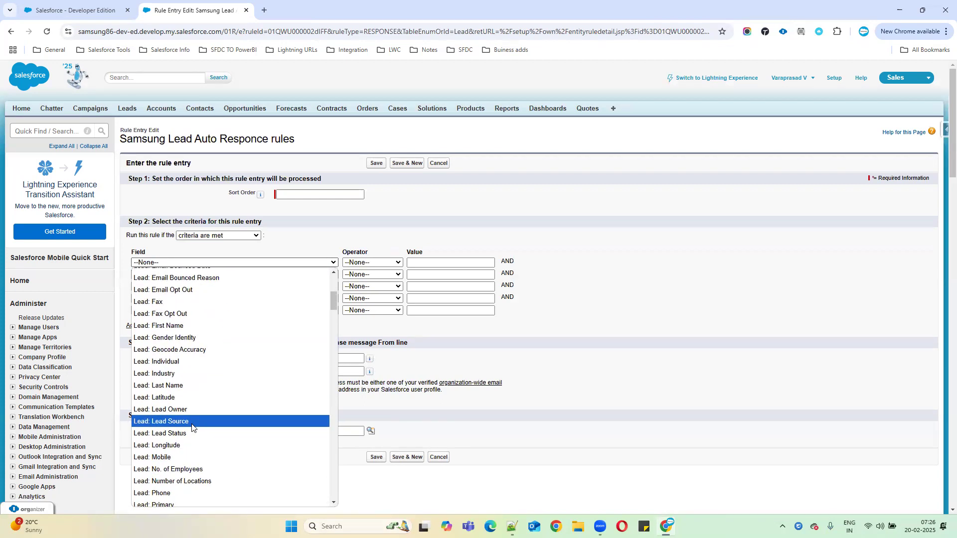
scroll(192, 428, "down", 2)
scroll(190, 438, "down", 2)
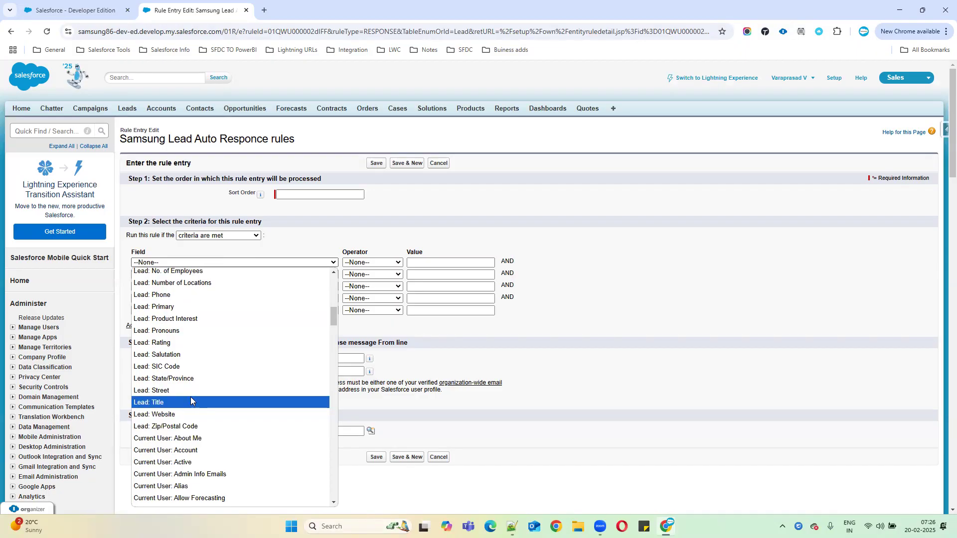
scroll(190, 399, "up", 2)
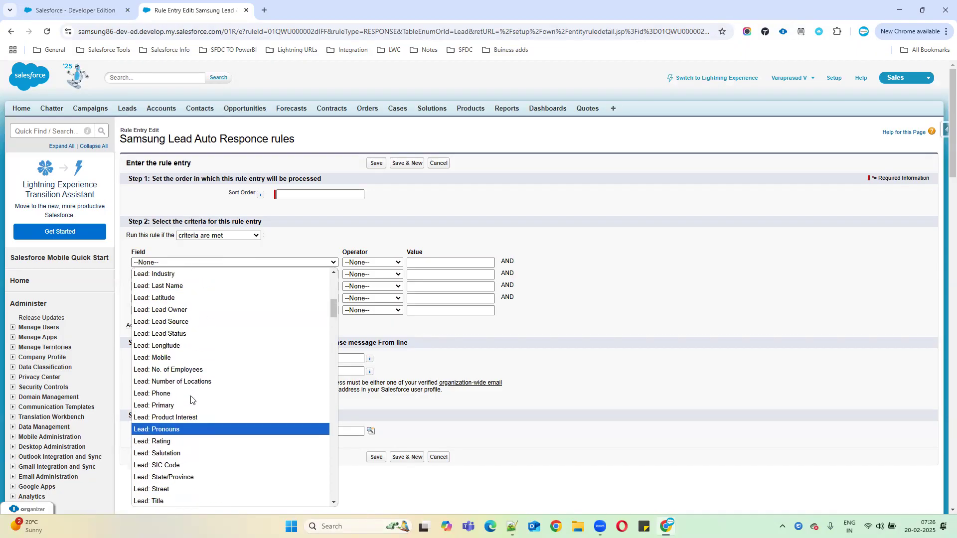
left_click(172, 323)
left_click(386, 263)
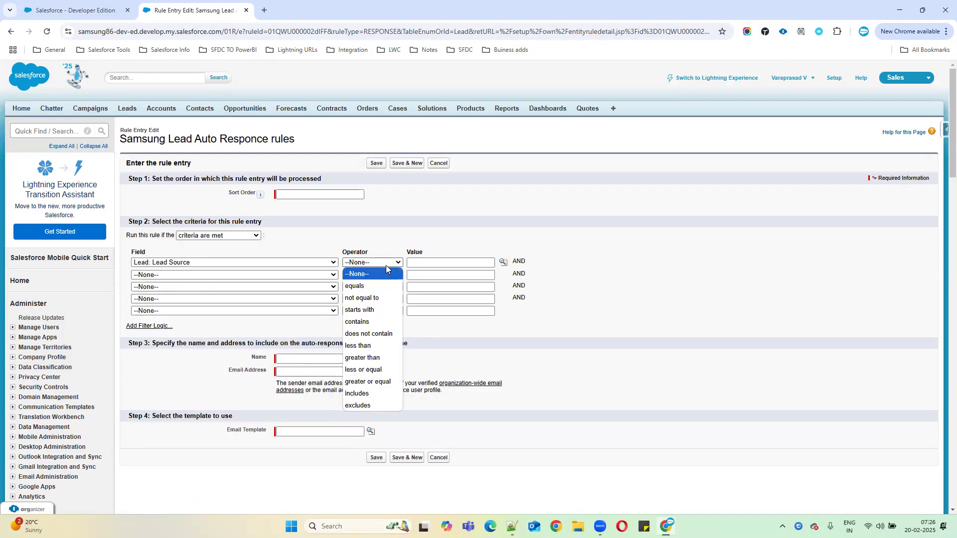
left_click(370, 286)
left_click(503, 262)
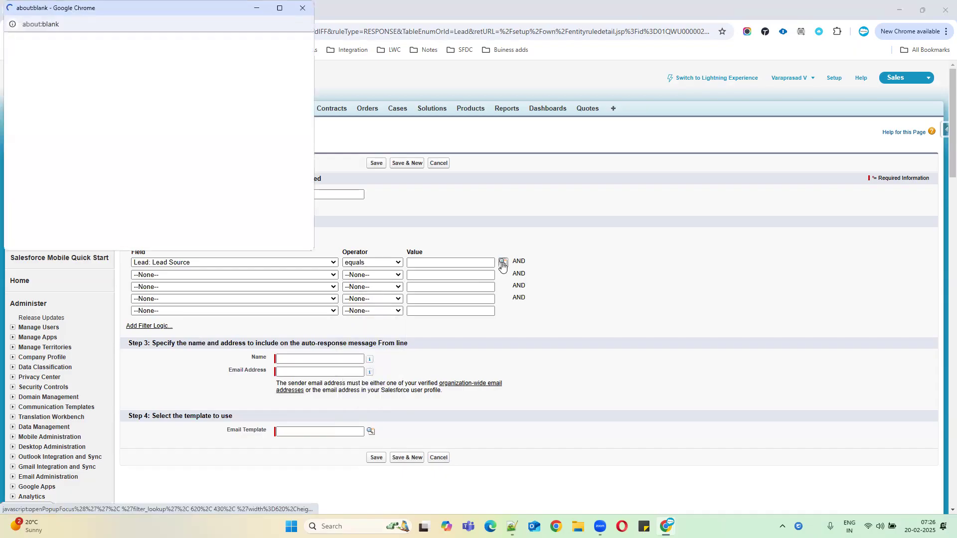
left_click(18, 101)
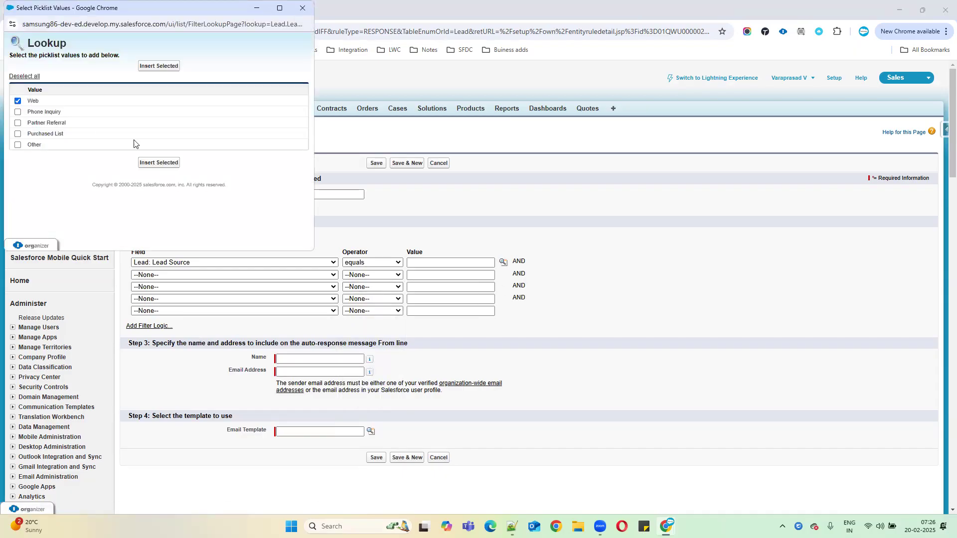
left_click(160, 163)
Step: Enter sort order 1, pick Lead: Annual Revenue for row 2, and show the desktop
left_click(286, 192)
type("1")
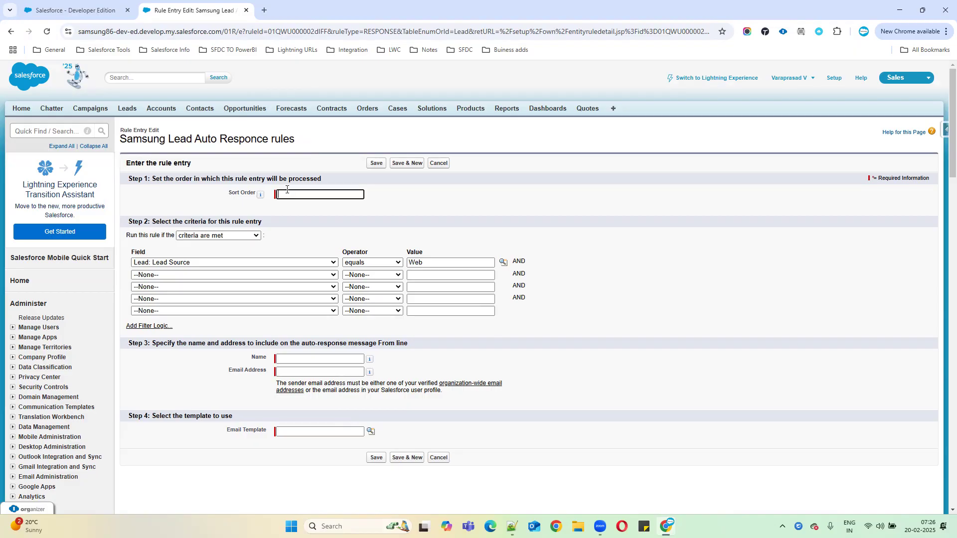
left_click(176, 277)
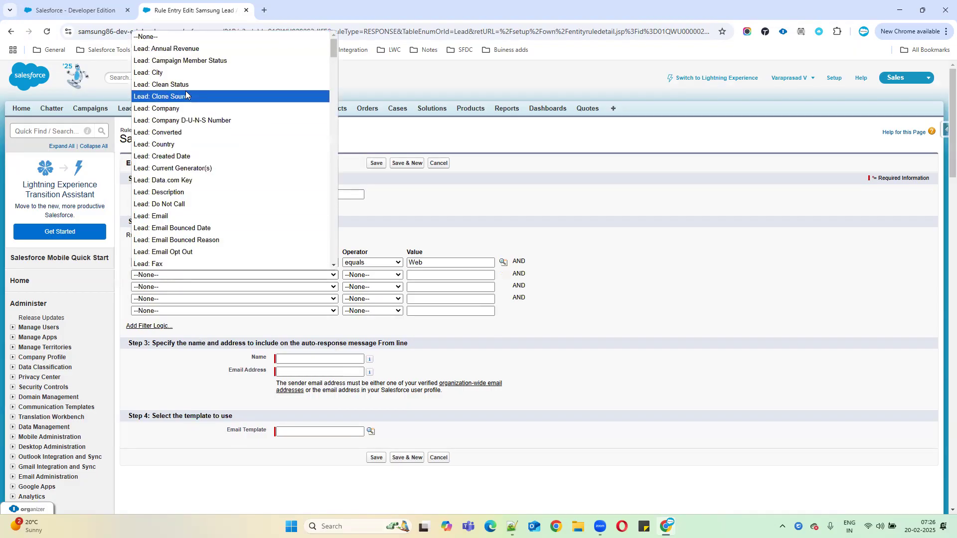
left_click(185, 48)
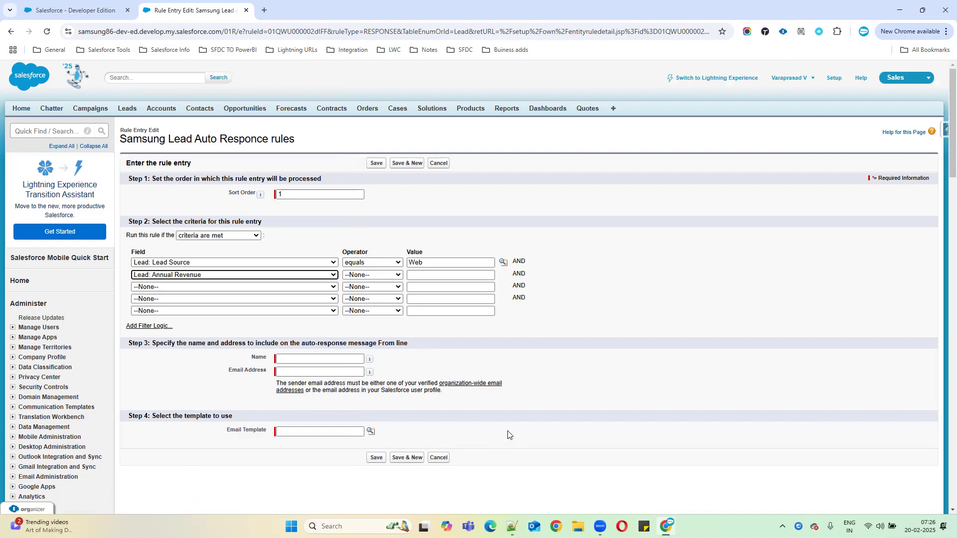
key("super+d")
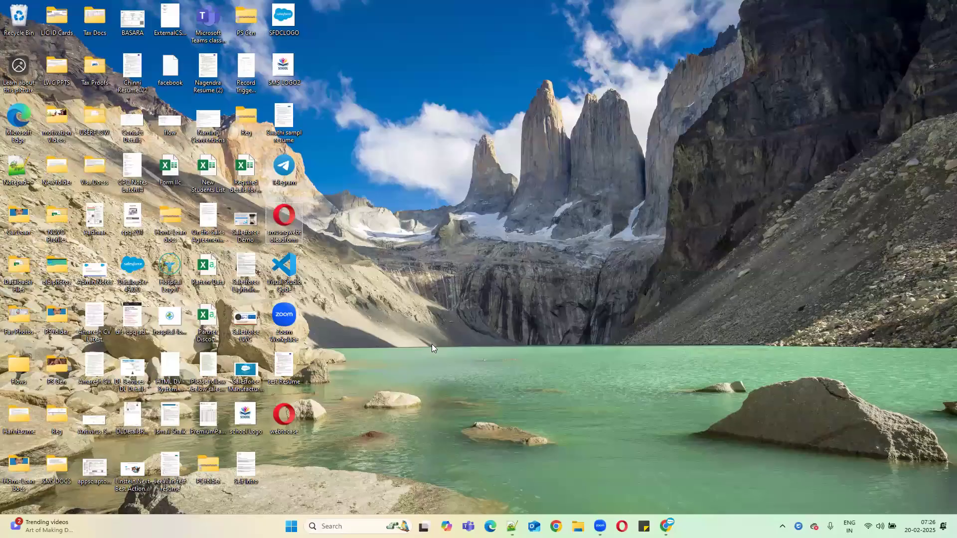
Step: View the local Samsung web-to-lead form in Opera, then return to the Salesforce rule entry
double_click(282, 230)
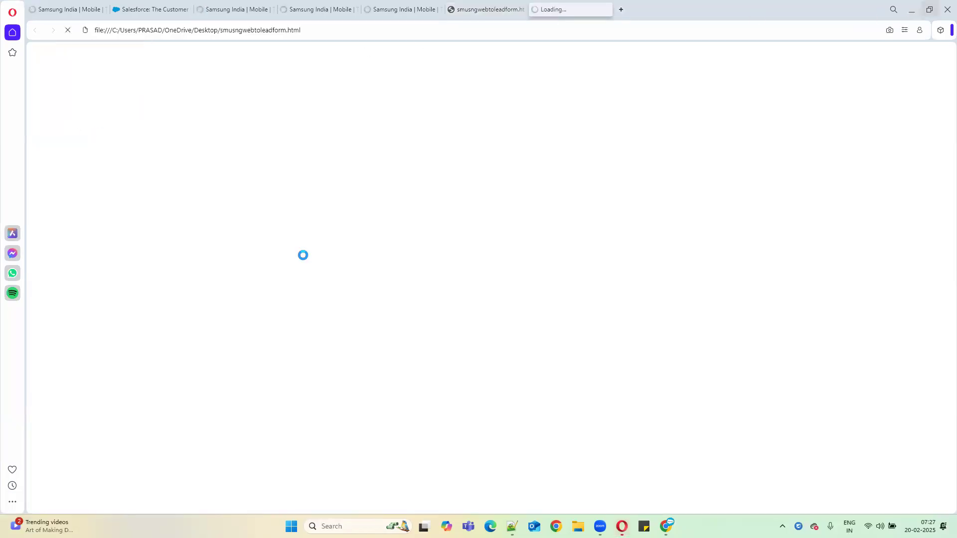
left_click(622, 526)
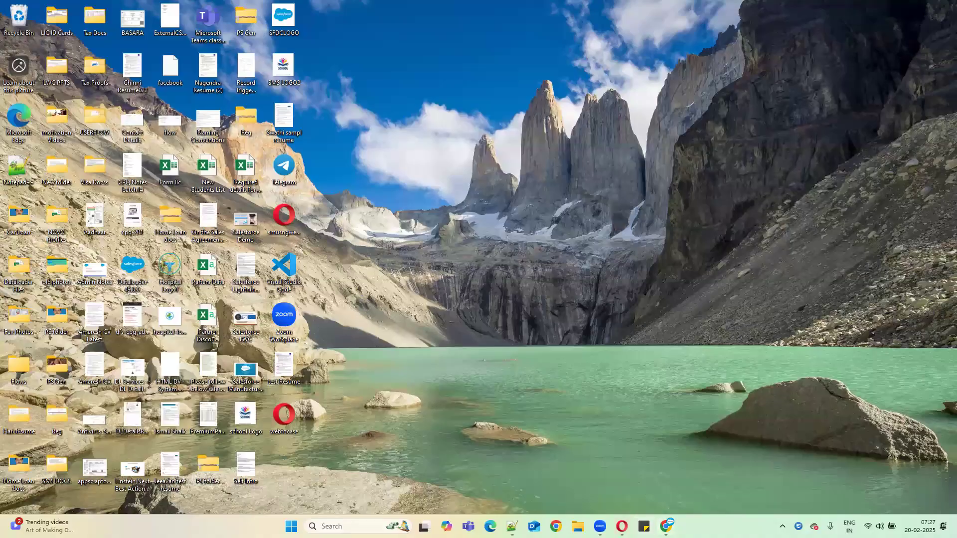
left_click(666, 526)
left_click(229, 276)
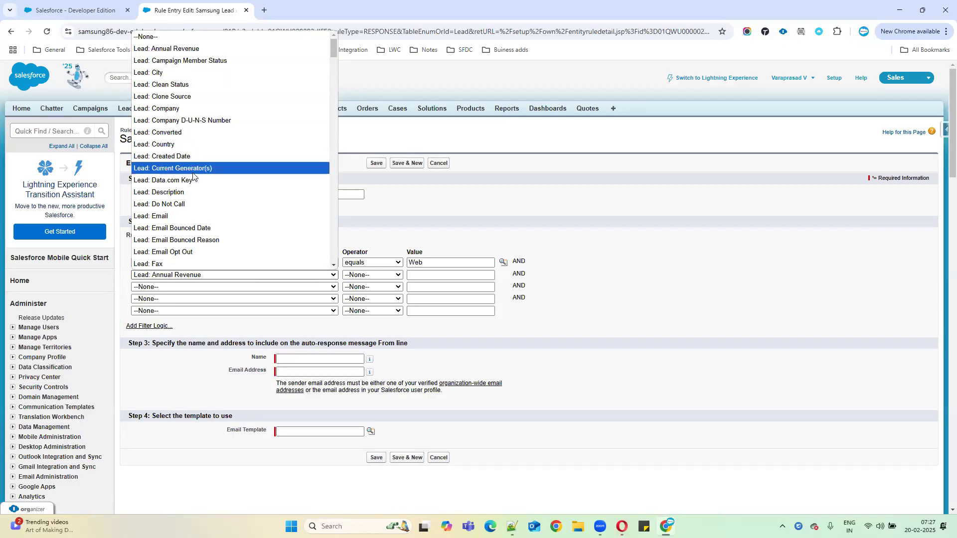
Step: Change the second criterion to Lead: Rating equals Warm via the value lookup
scroll(191, 227, "down", 2)
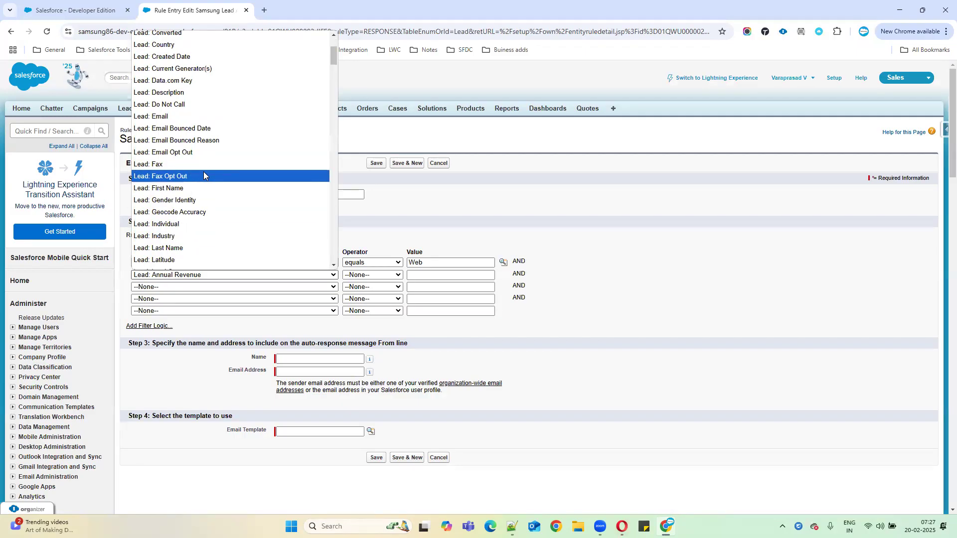
scroll(203, 175, "down", 2)
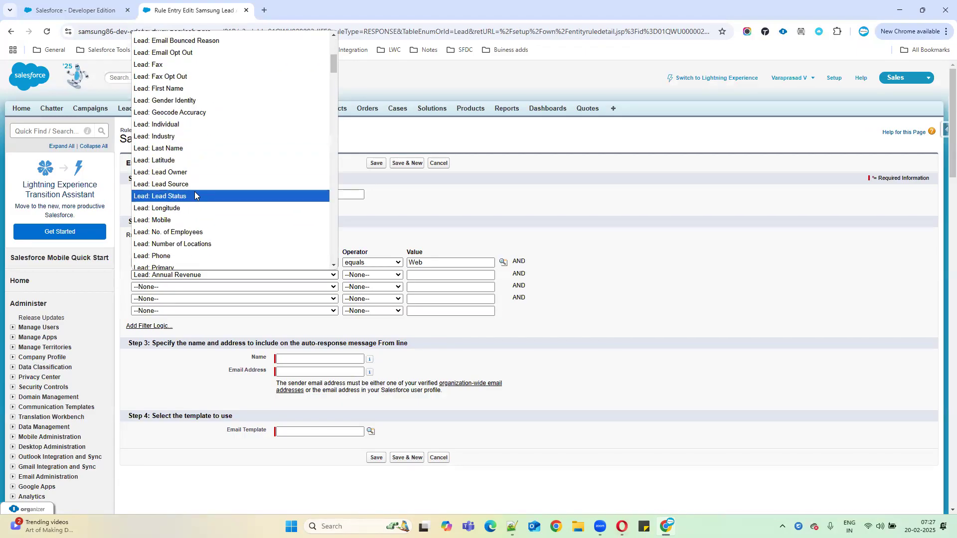
scroll(200, 199, "down", 4)
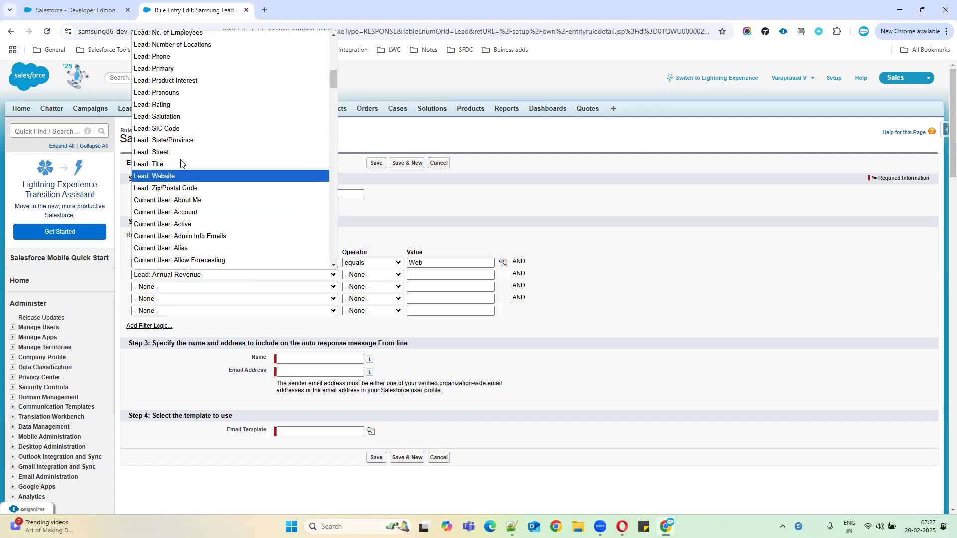
left_click(167, 109)
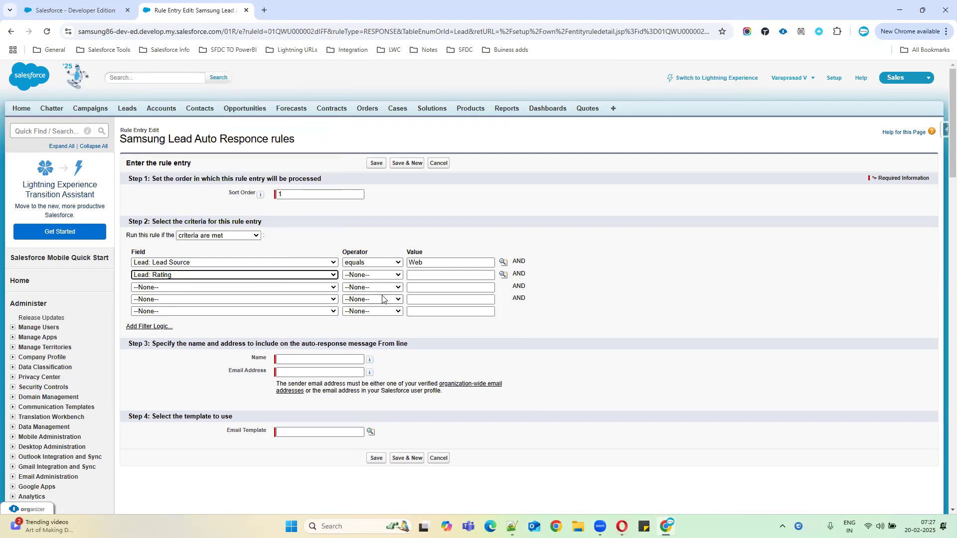
left_click(372, 275)
left_click(366, 298)
left_click(502, 275)
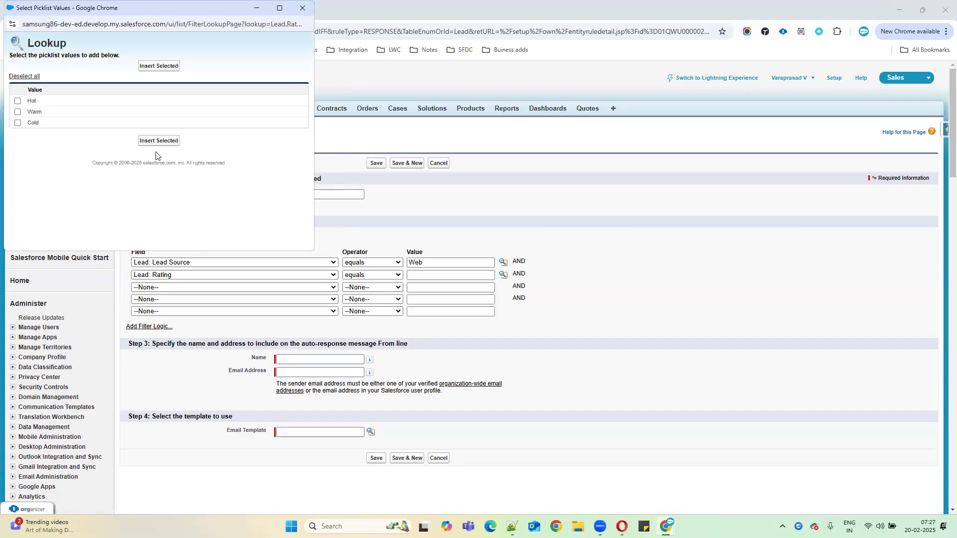
left_click(18, 112)
left_click(169, 141)
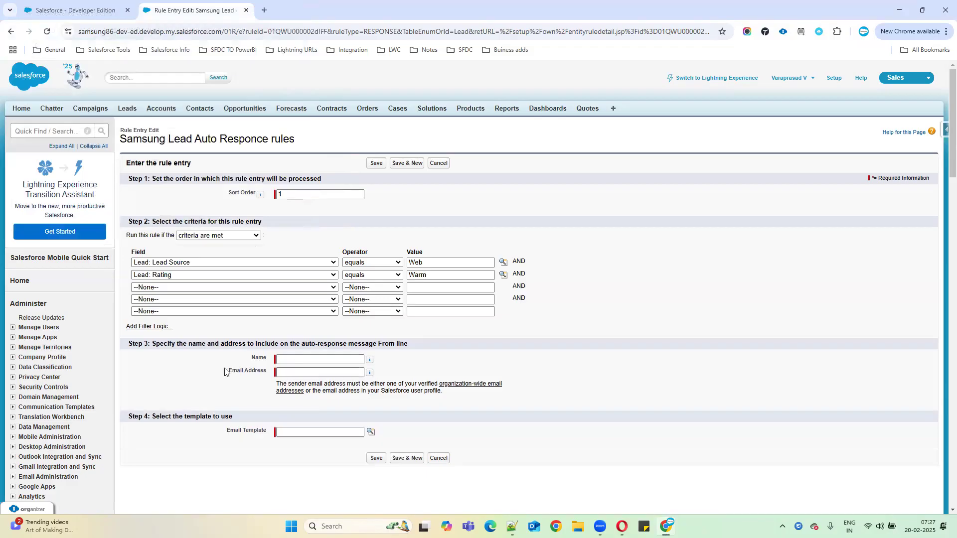
left_click_drag(238, 362, 283, 359)
left_click_drag(168, 345, 414, 350)
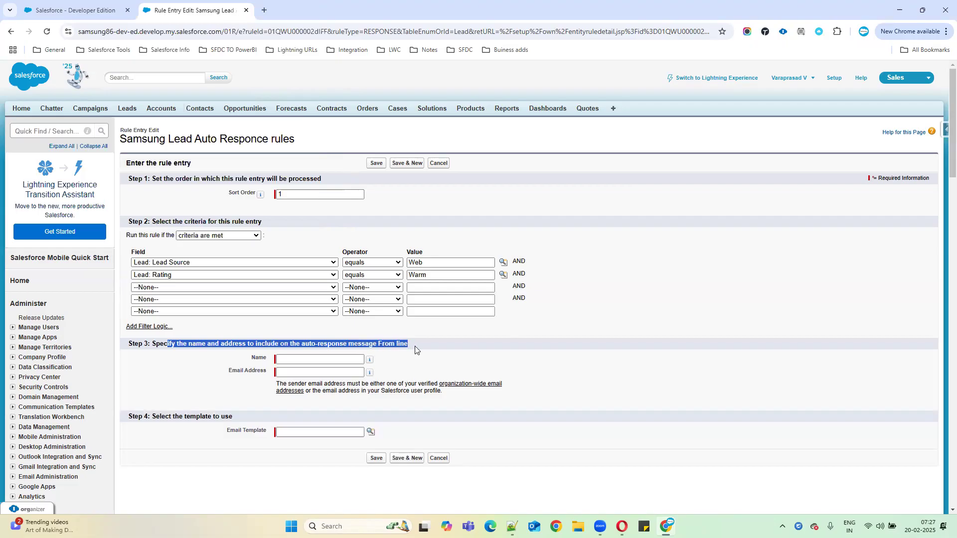
Step: Enter 'Lead autoresponce message' as the sender name, then go to the Email Address field
left_click(292, 360)
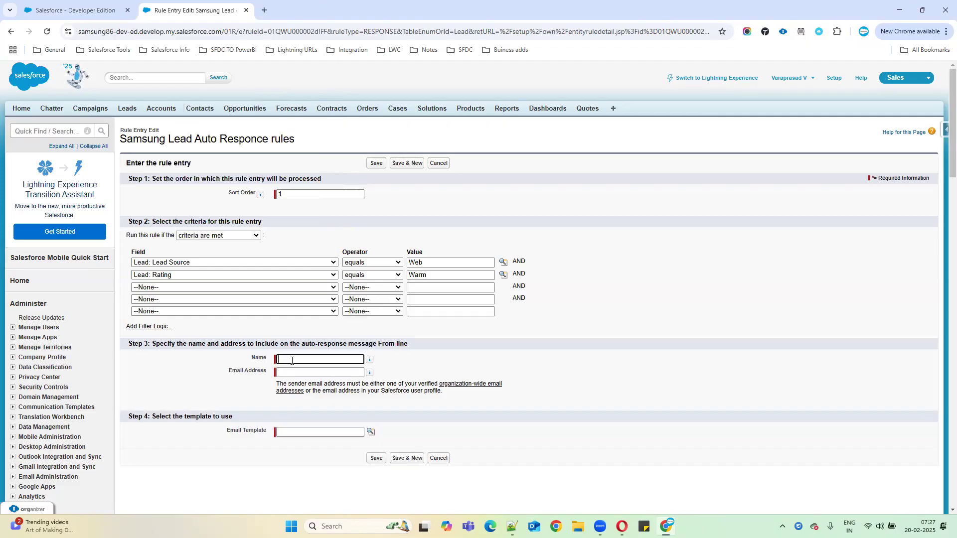
type("Lead autoresponce messa")
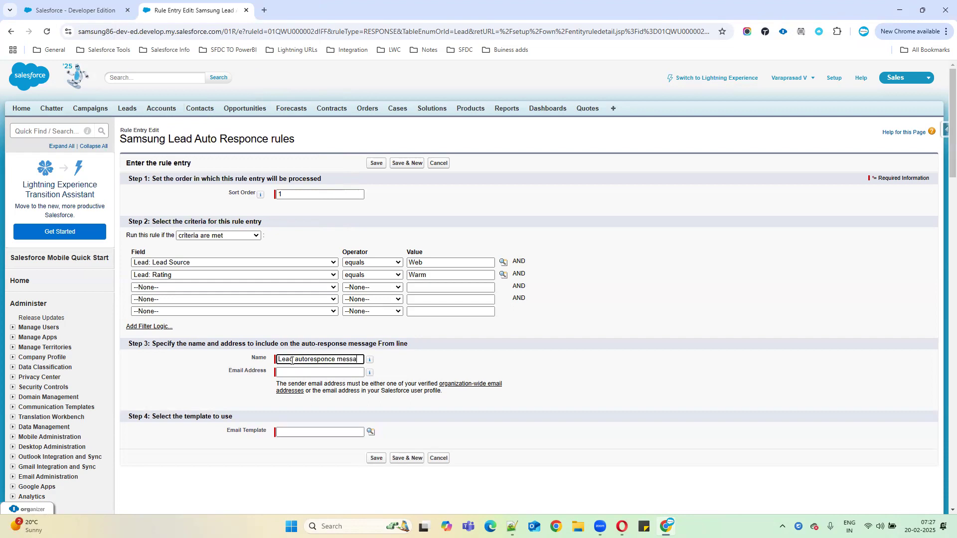
type("ge")
left_click(289, 373)
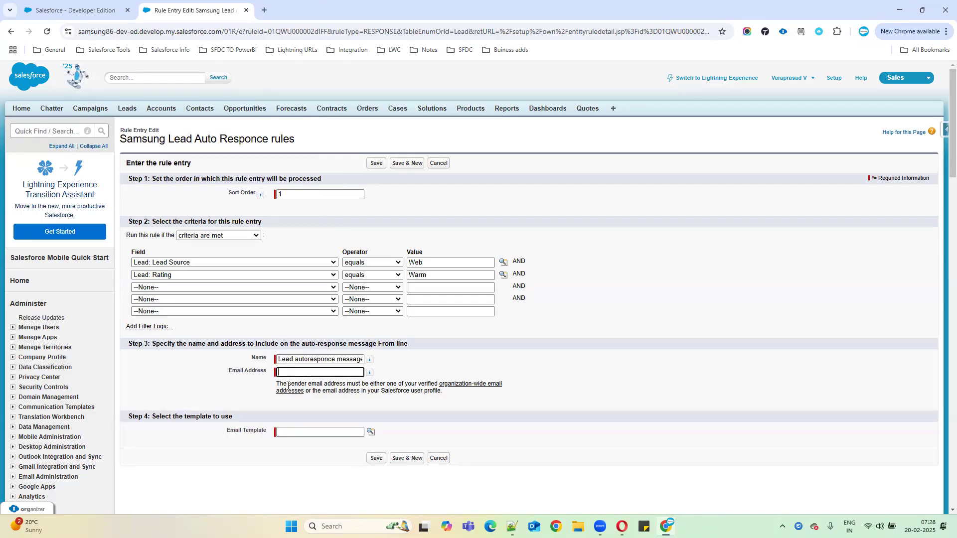
left_click_drag(276, 383, 488, 392)
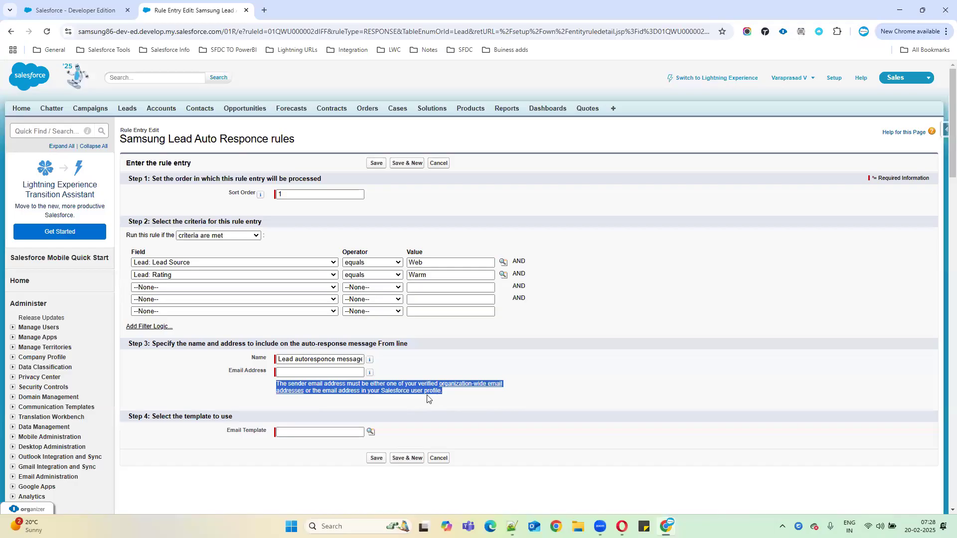
left_click(297, 373)
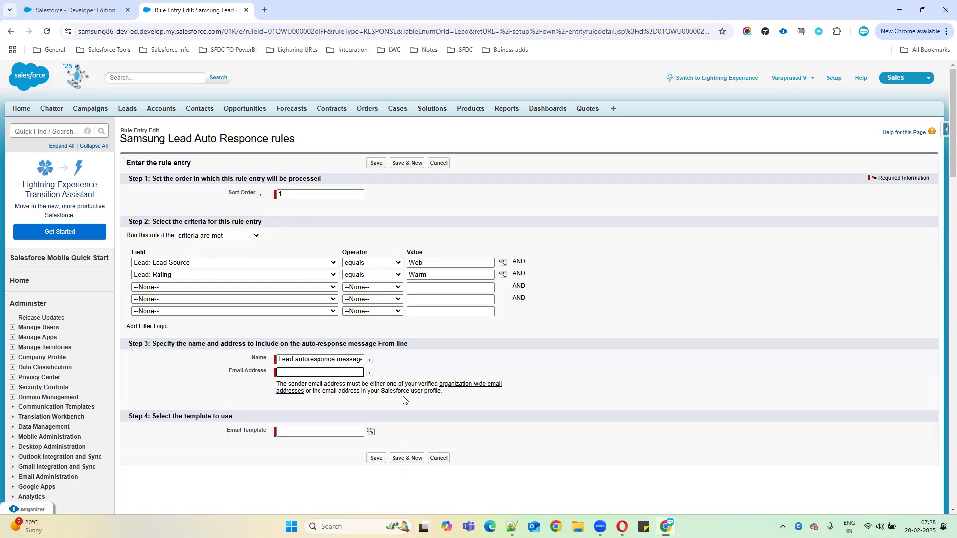
Step: In the other tab, open Setup and the Users list via Quick Find 'users'
left_click(62, 11)
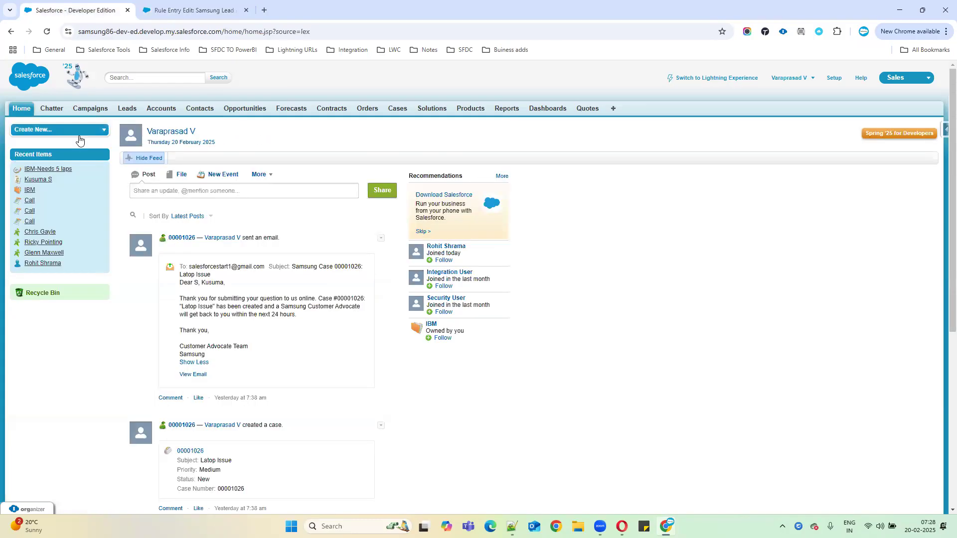
left_click(833, 79)
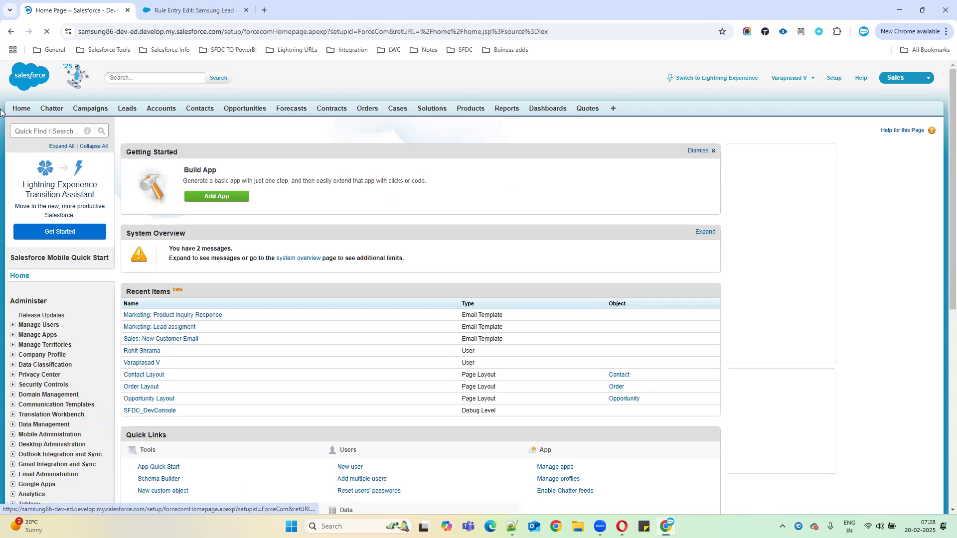
left_click(30, 130)
type("users")
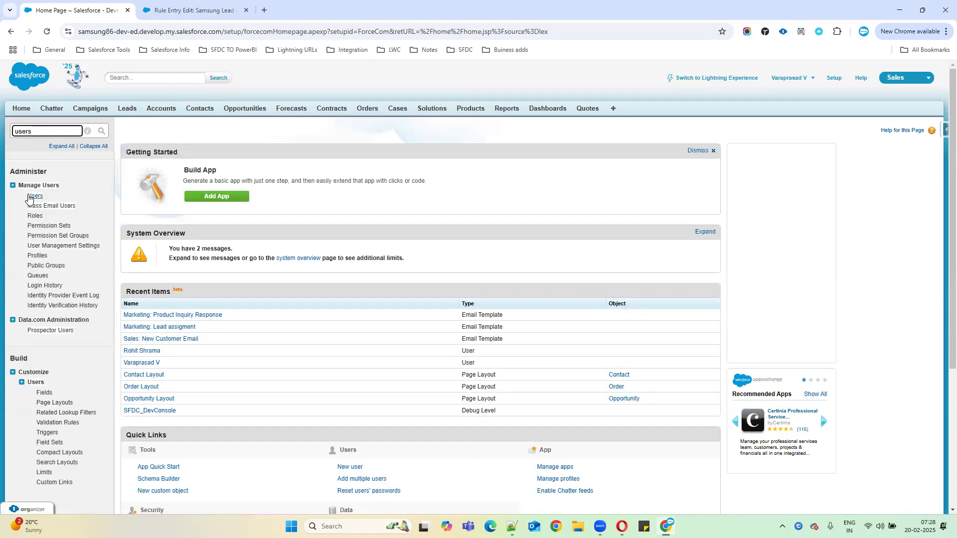
left_click(31, 198)
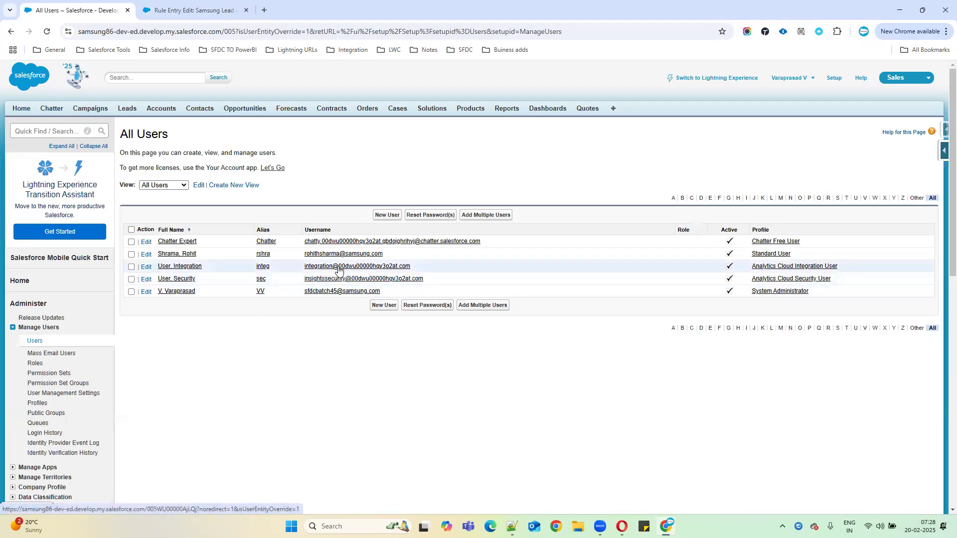
Step: Review the org-wide address note, then open Organization-Wide Addresses via Quick Find 'org'
left_click(194, 9)
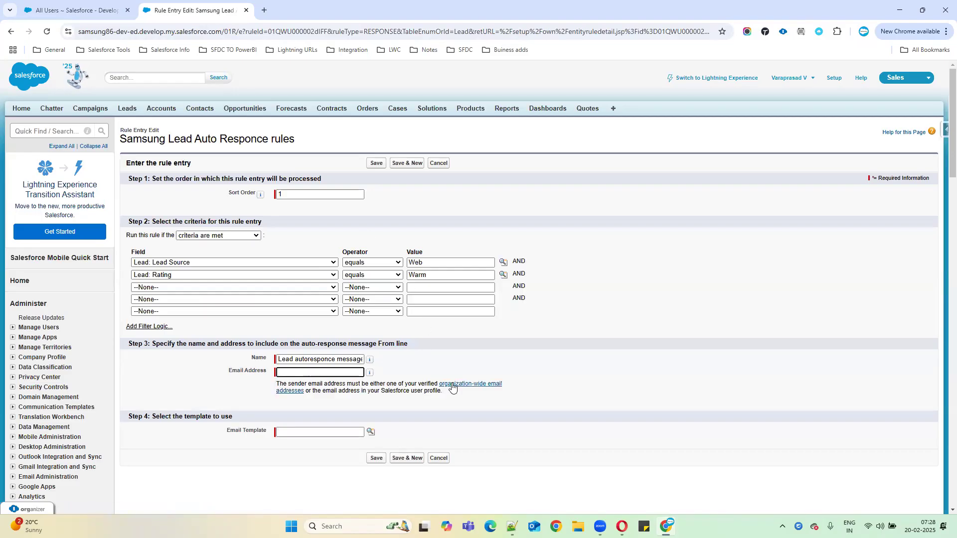
left_click_drag(439, 384, 305, 391)
left_click(86, 15)
left_click(58, 131)
type("org")
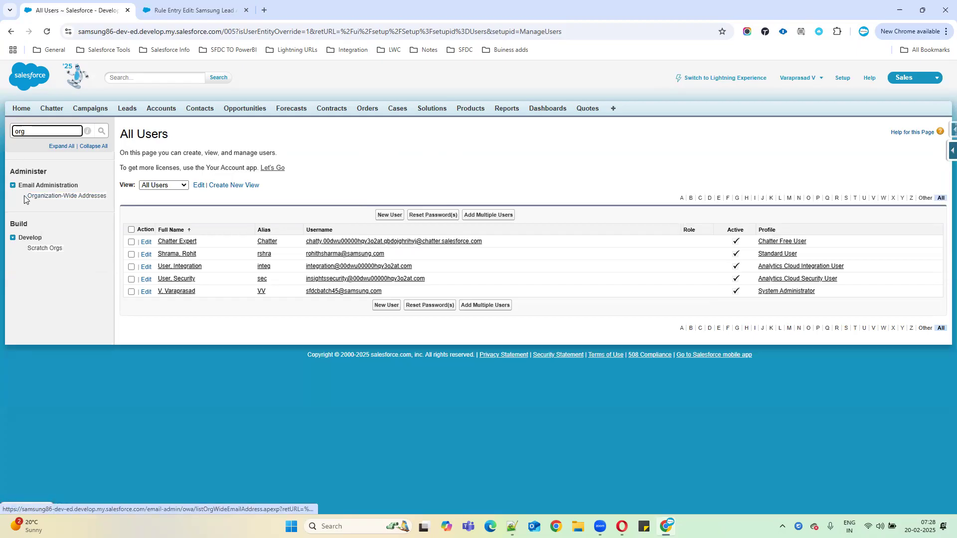
left_click(74, 196)
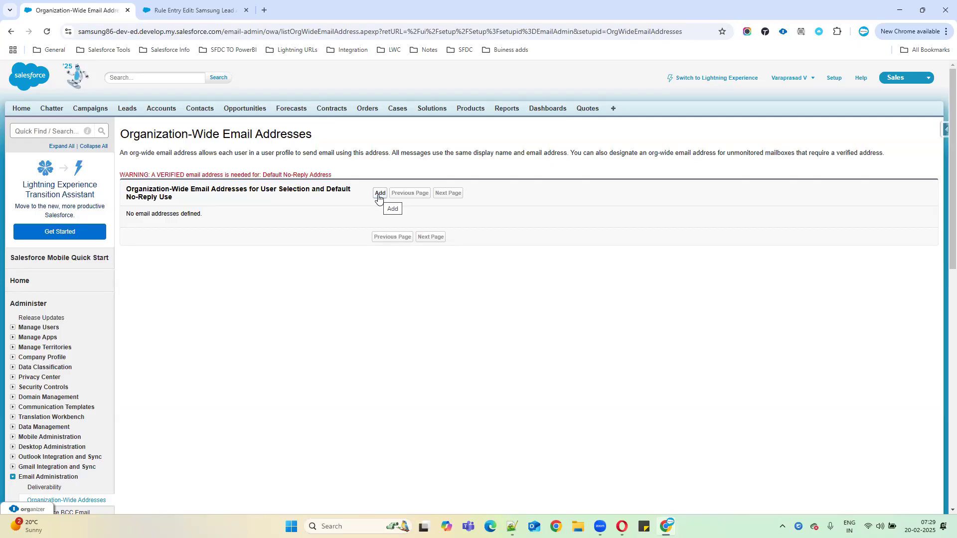
Step: Start a new organization-wide email address and enter the display name SamsungLeads
left_click(378, 195)
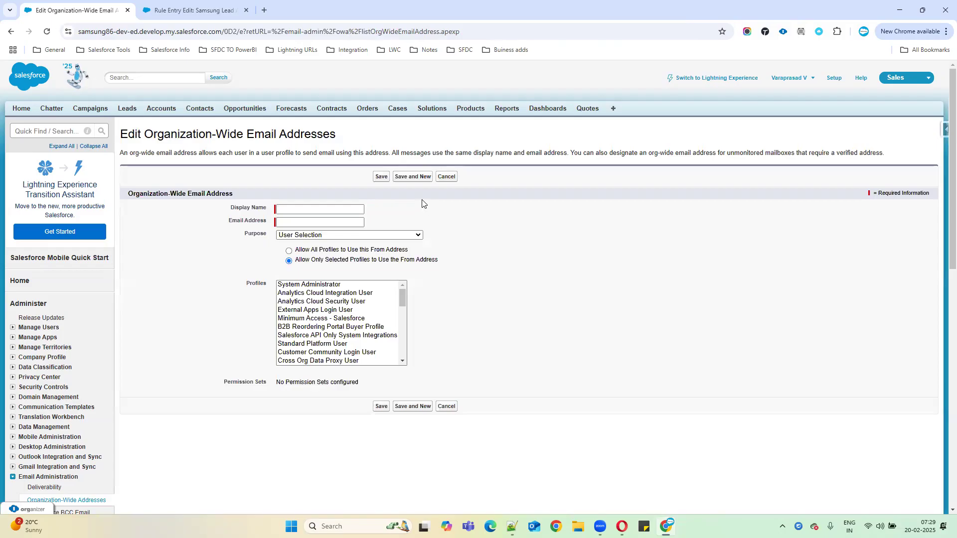
left_click(310, 221)
left_click(157, 15)
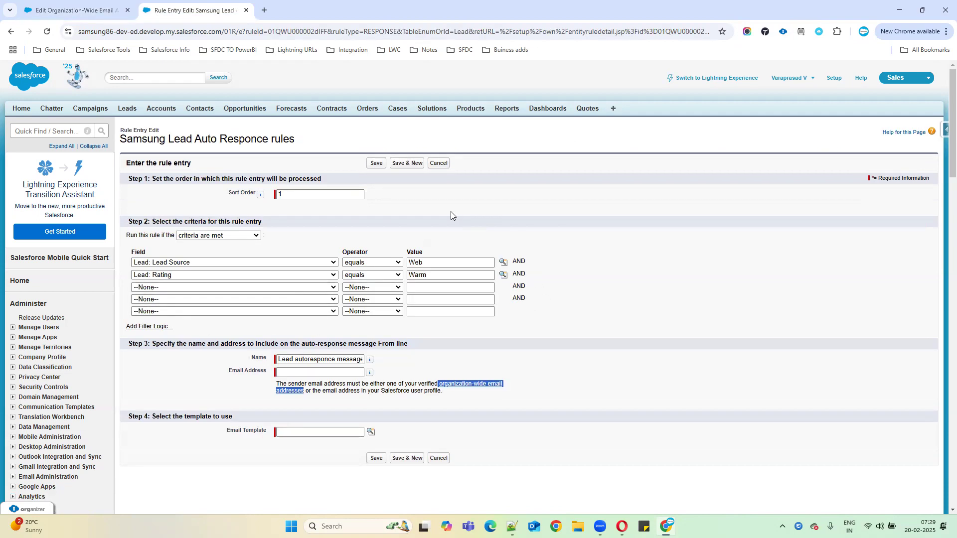
left_click(75, 10)
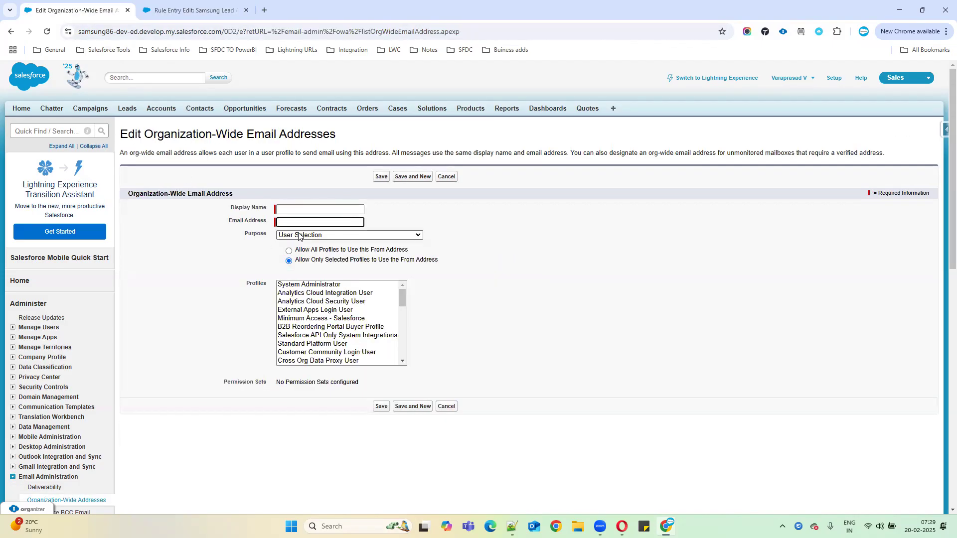
left_click(290, 206)
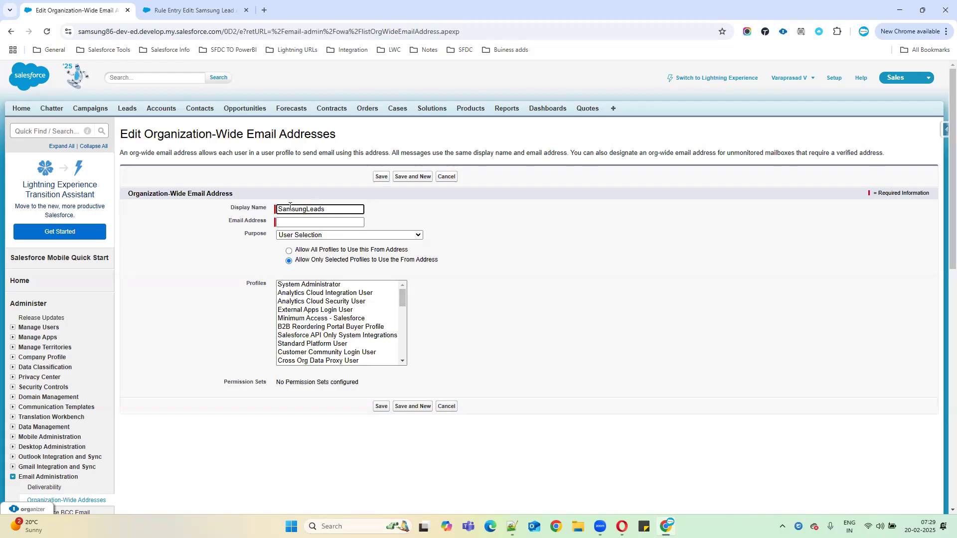
left_click(295, 223)
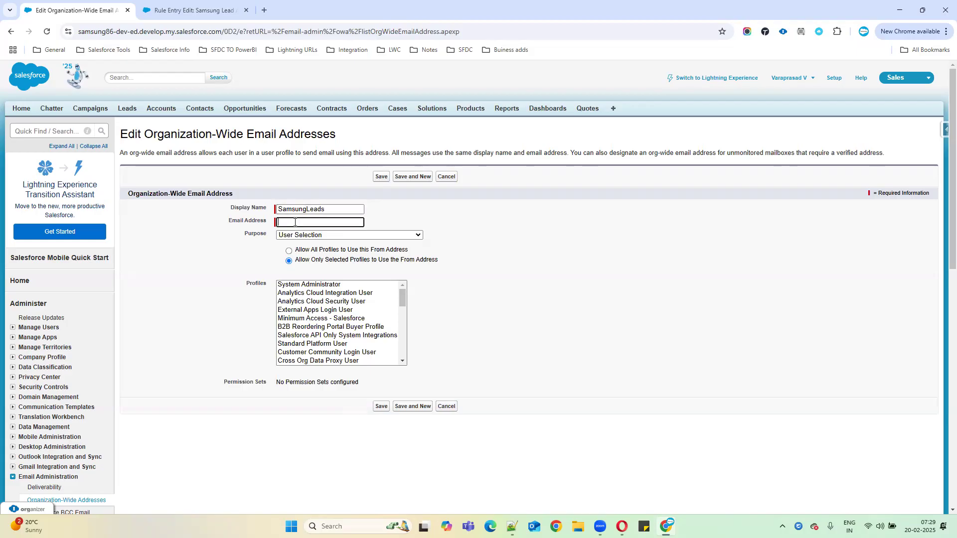
left_click_drag(227, 222, 267, 222)
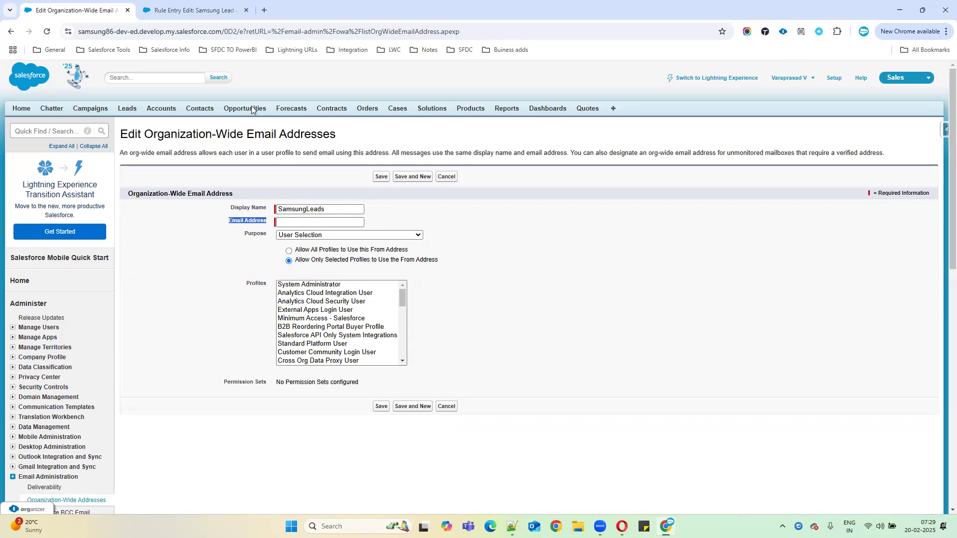
Step: Duplicate the organization-wide address form tab and expand Manage Users in the Setup tree
left_click(197, 11)
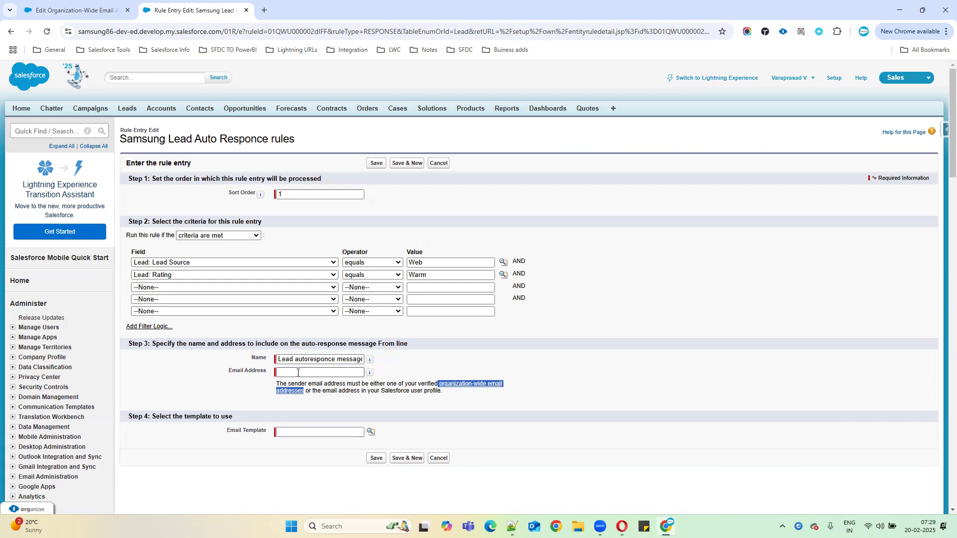
left_click(94, 10)
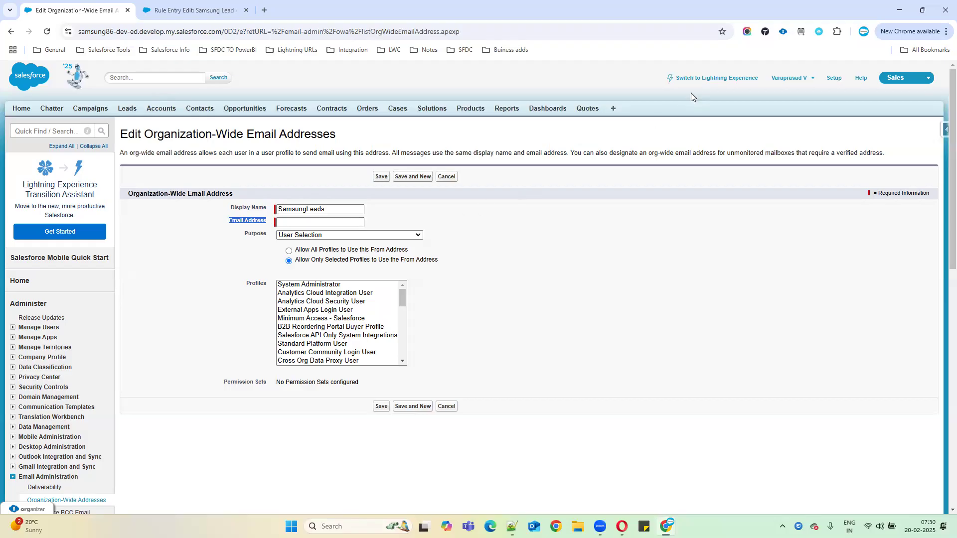
left_click(264, 10)
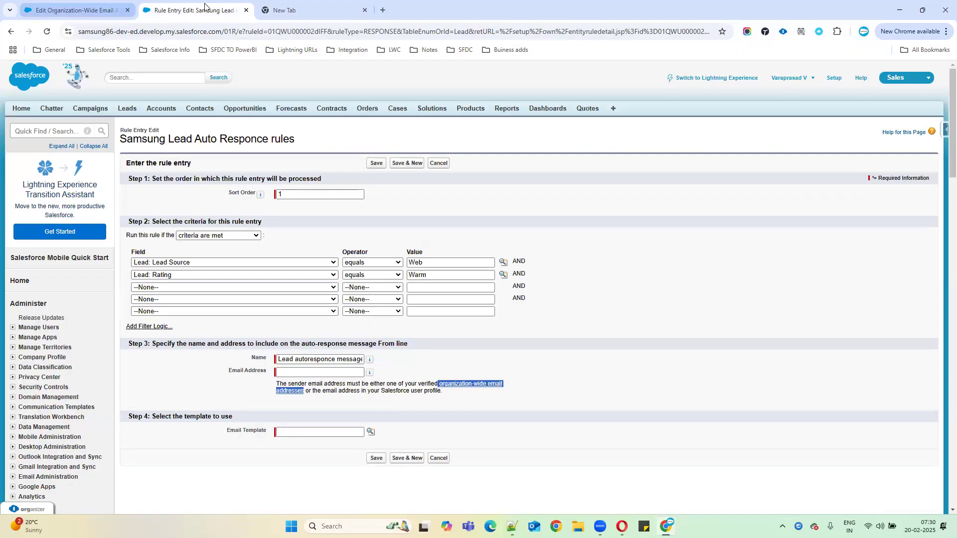
left_click(56, 14)
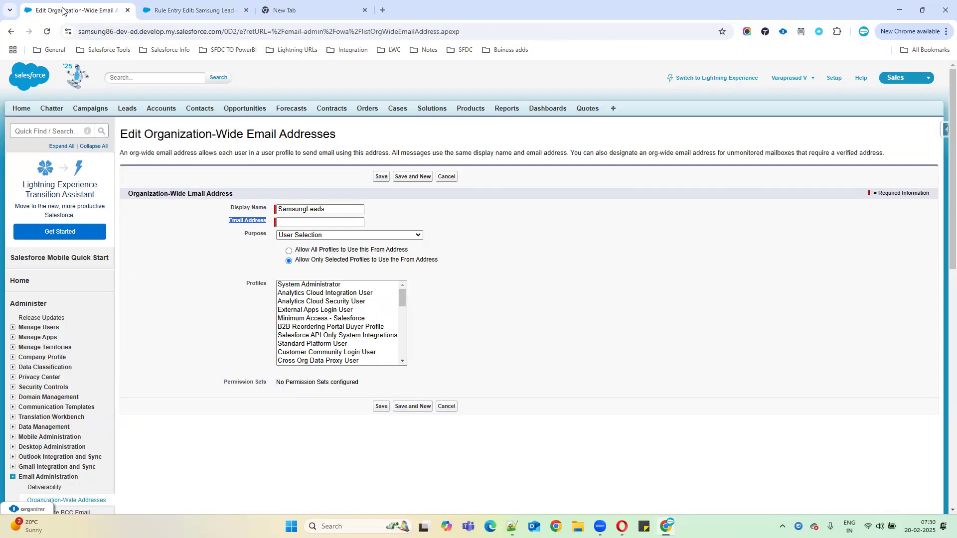
right_click(57, 15)
key("Escape")
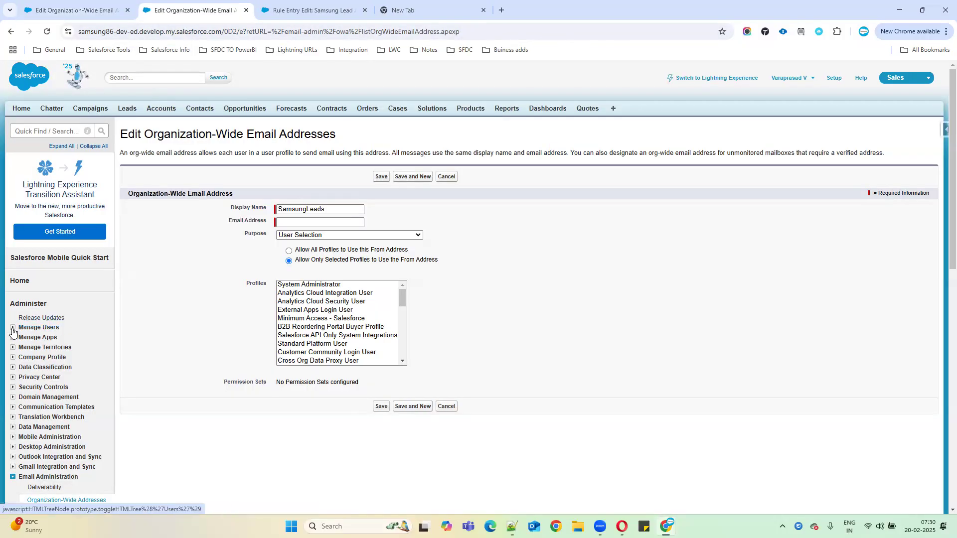
left_click(13, 328)
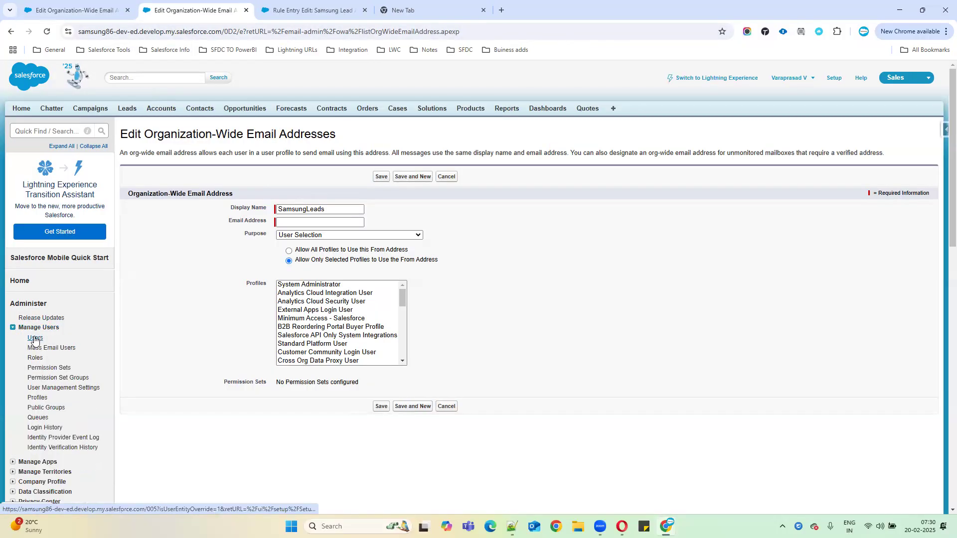
Step: Check your own user record's e-mail in the Users list, then focus the org-wide form's Email Address
left_click(34, 337)
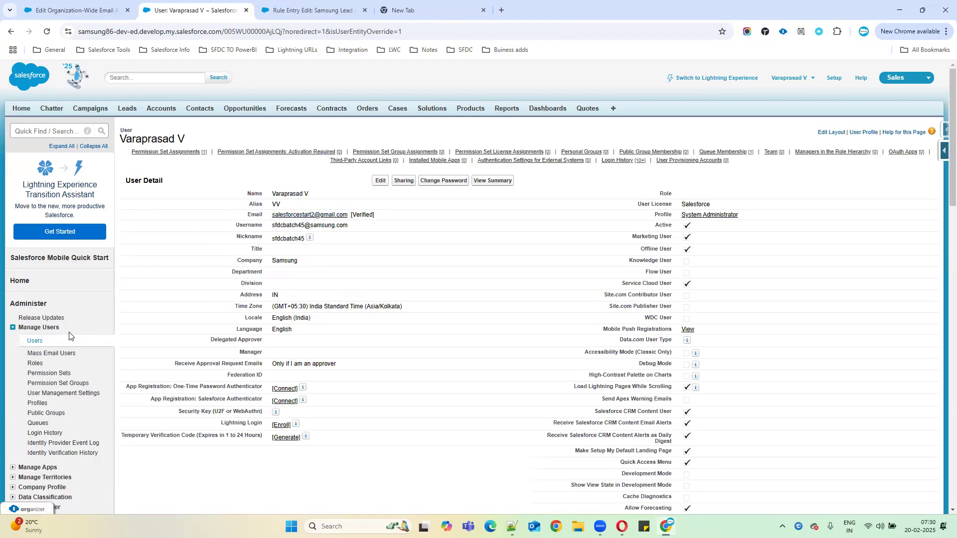
left_click(35, 342)
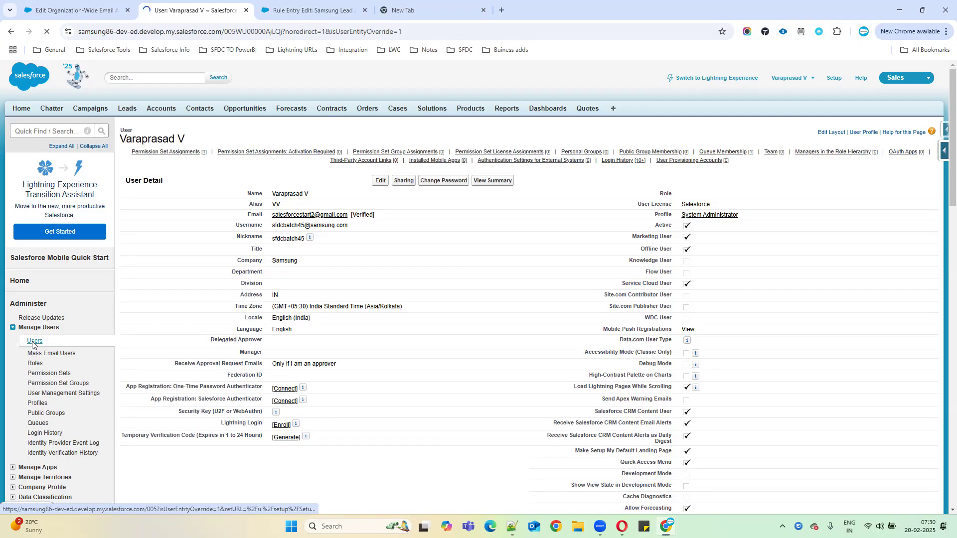
left_click(75, 10)
left_click(284, 224)
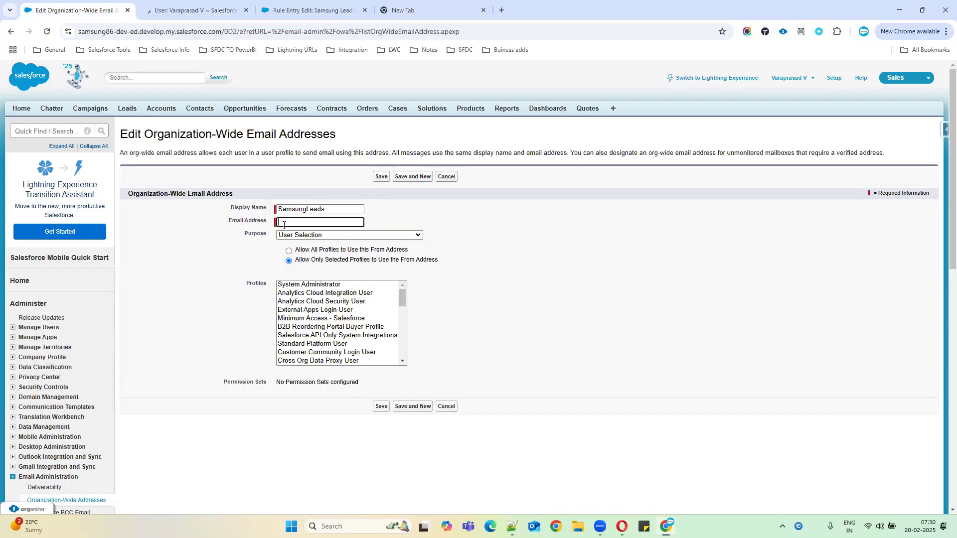
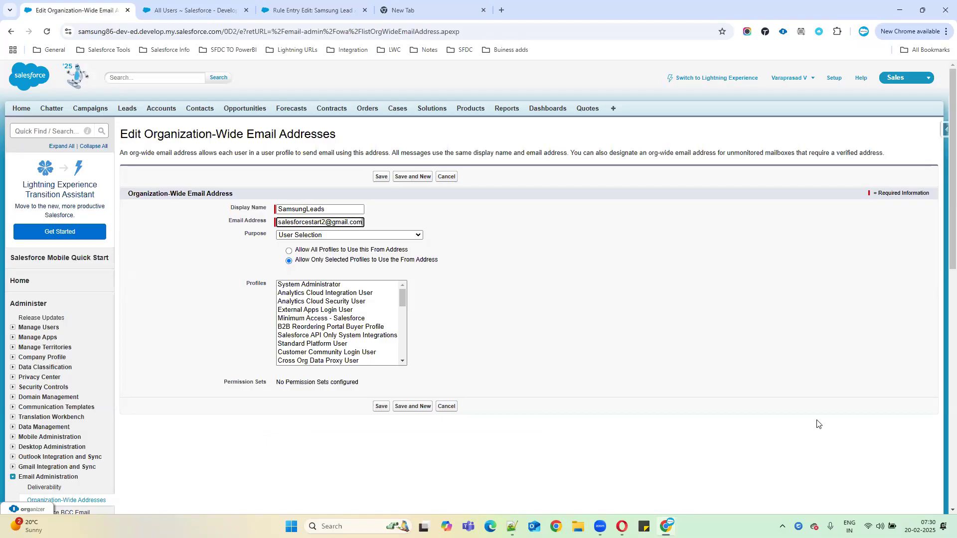
Step: Enter the user's e-mail address, keep purpose User Selection, allow all profiles, and save SamsungLeads
left_click(331, 235)
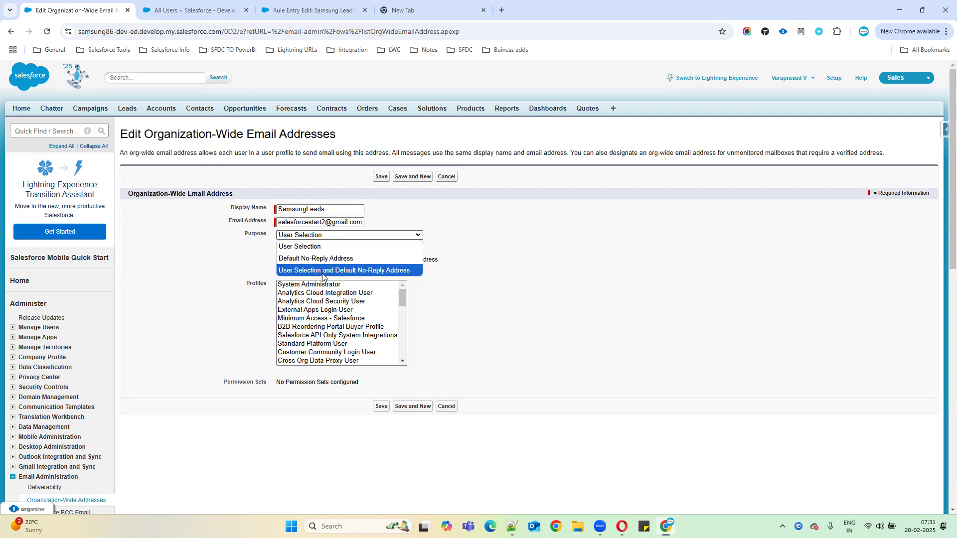
left_click(300, 246)
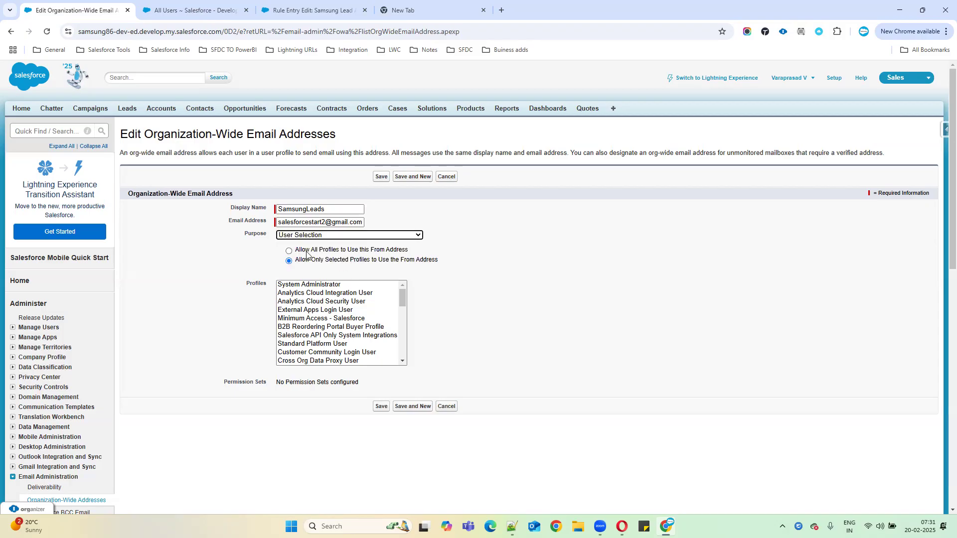
left_click(393, 251)
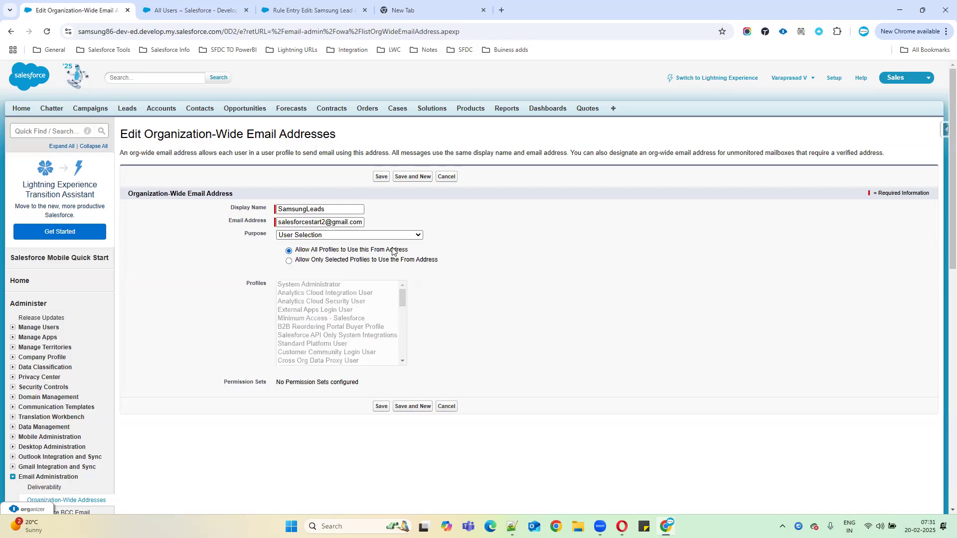
left_click(382, 407)
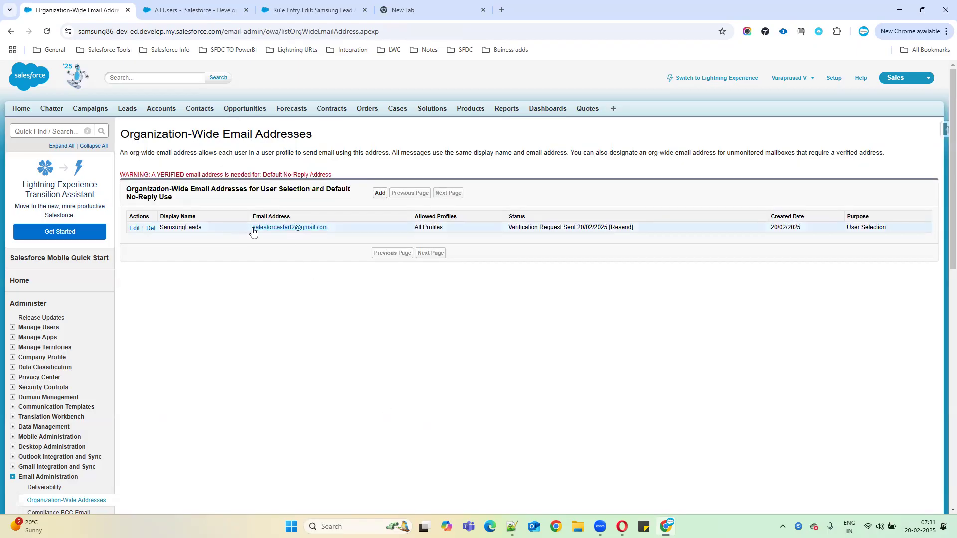
Step: Copy the saved organization-wide e-mail address into the rule entry's sender e-mail field
left_click_drag(252, 229, 336, 227)
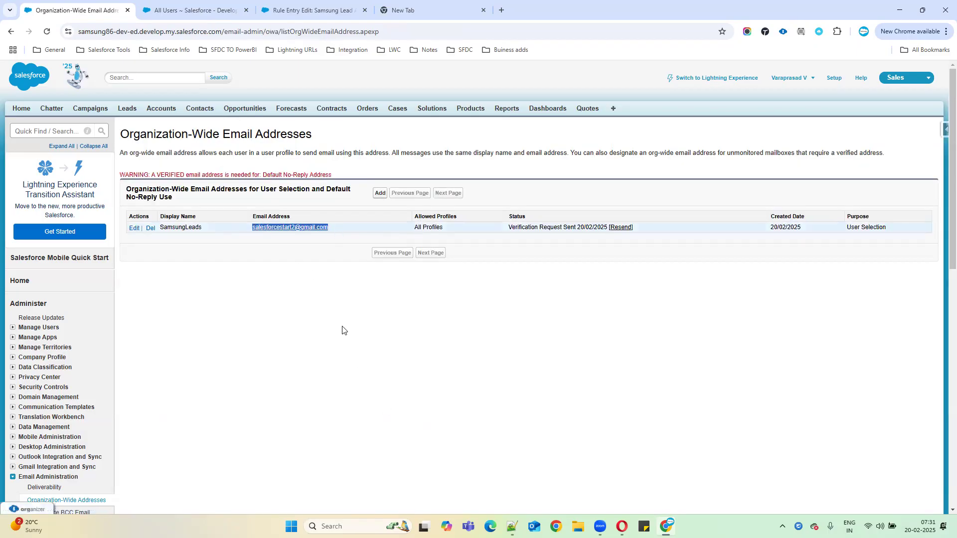
left_click(179, 6)
left_click(307, 8)
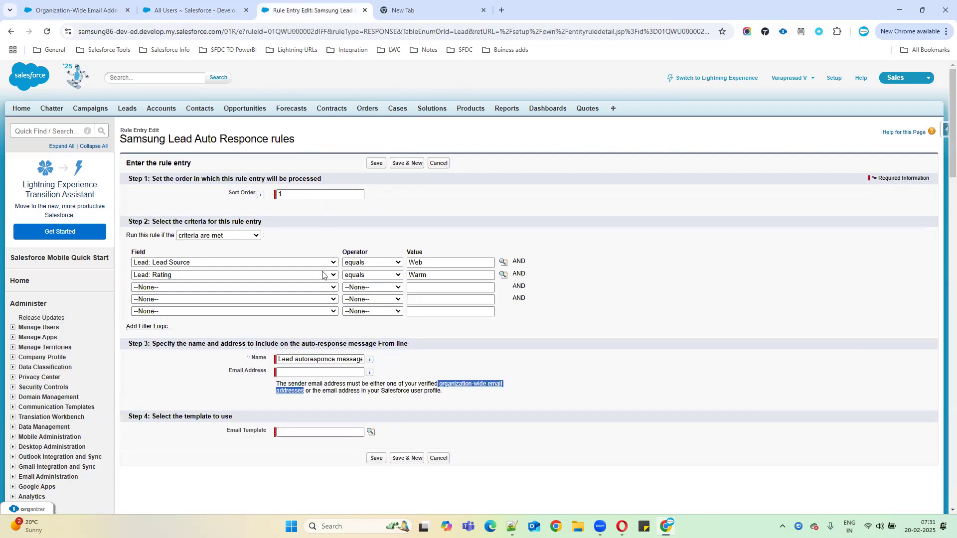
left_click(75, 10)
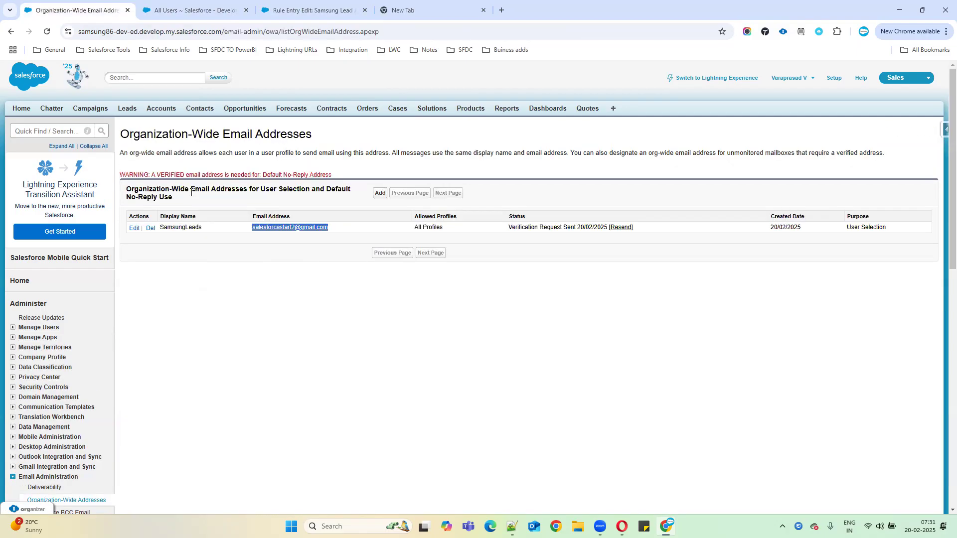
left_click(336, 228)
left_click_drag(331, 228, 248, 229)
key("ctrl+c")
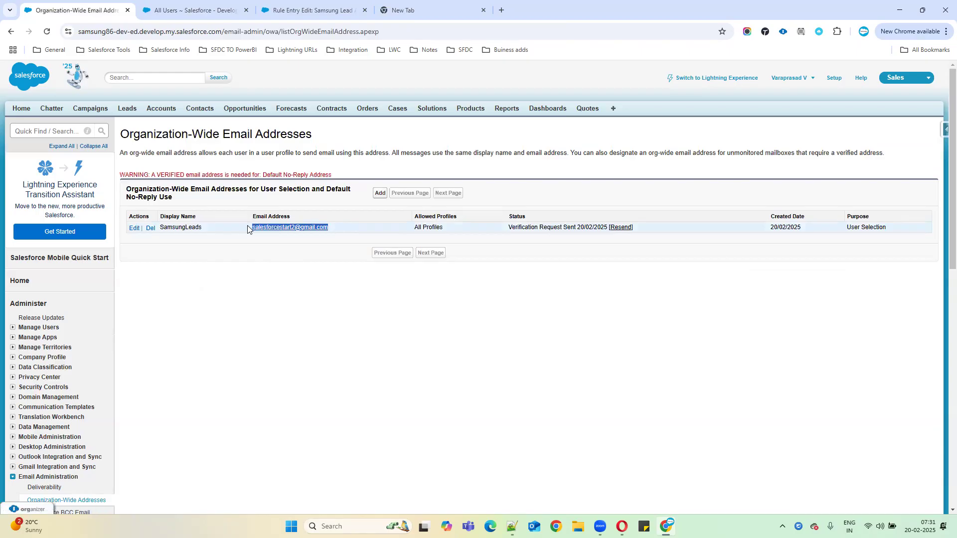
left_click(242, 10)
left_click(309, 10)
left_click(319, 373)
key("ctrl+v")
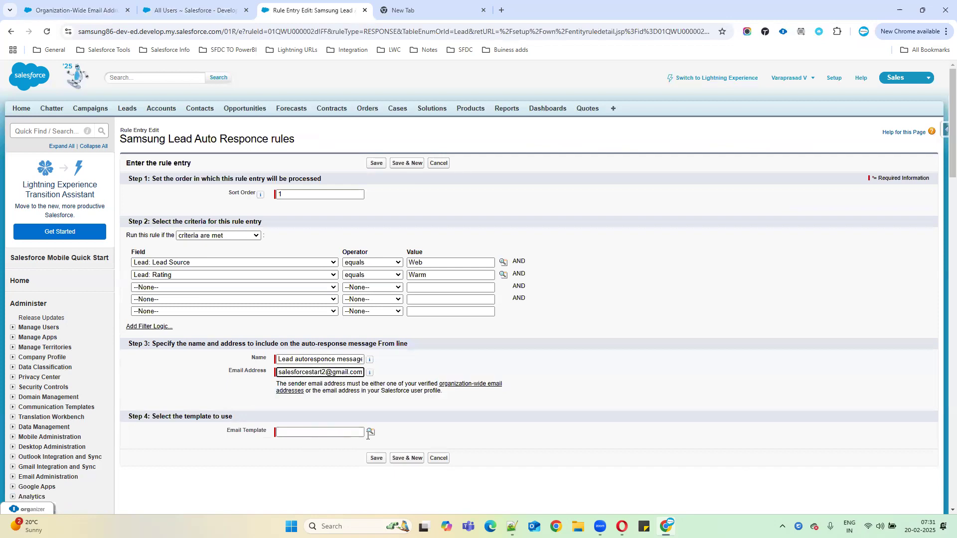
Step: Choose the Marketing: Product Inquiry Response template, strip the sender e-mail's leading spaces, and save the entry
left_click(370, 432)
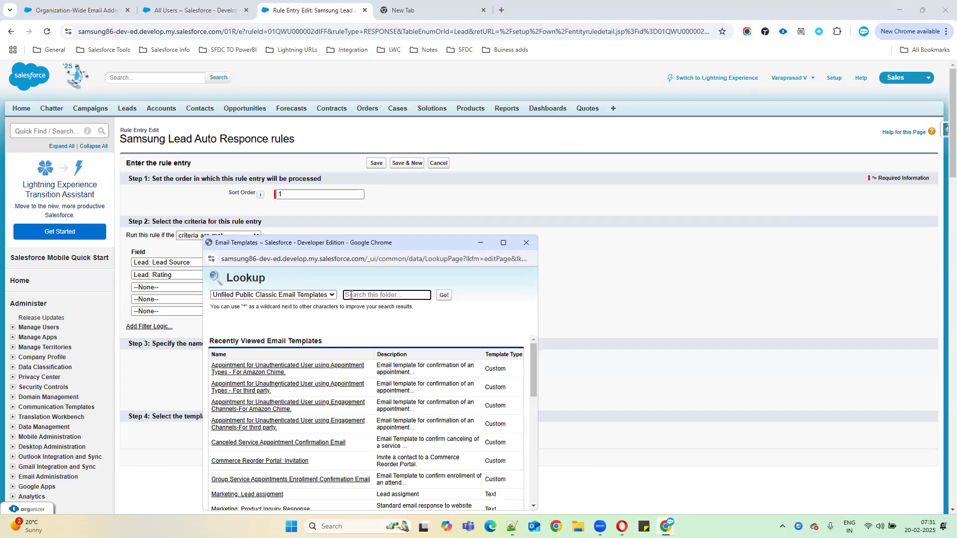
scroll(293, 423, "down", 2)
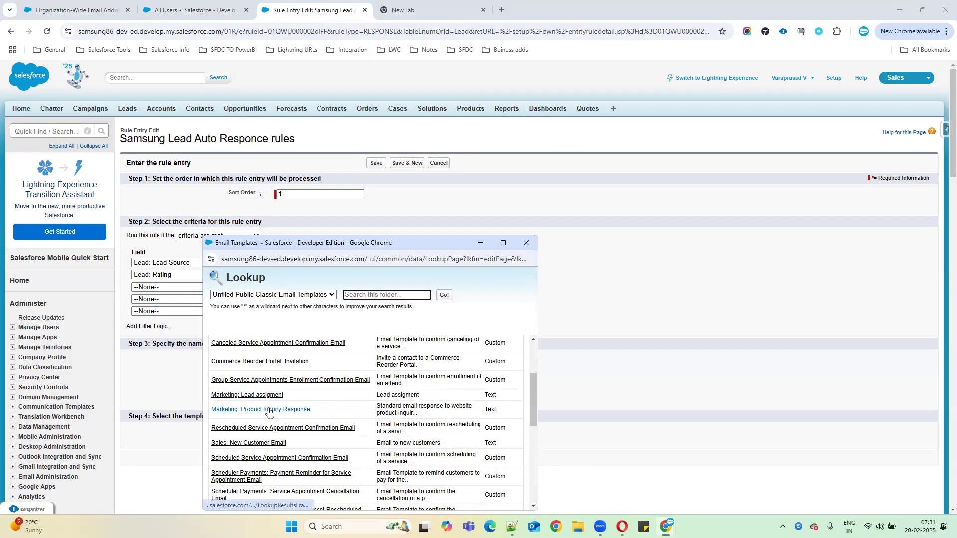
left_click(269, 410)
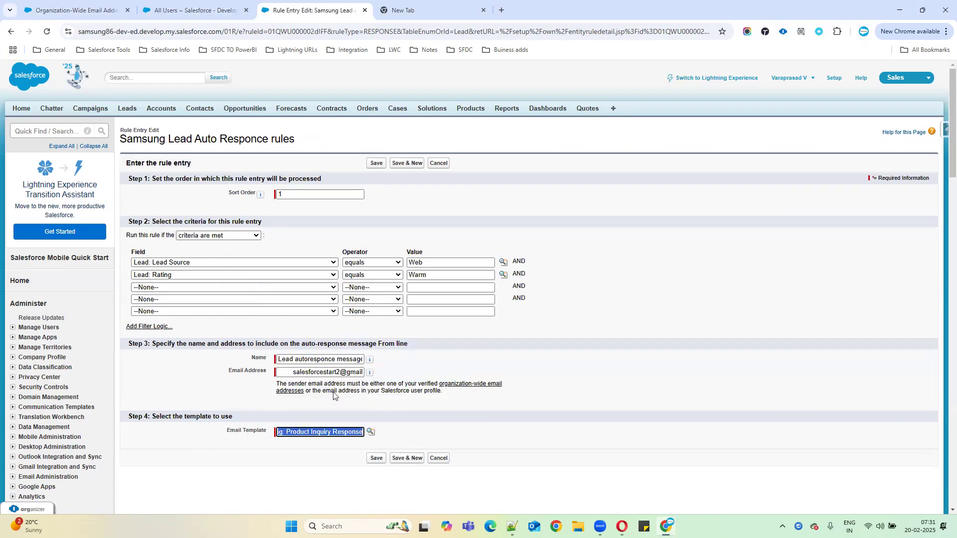
left_click_drag(294, 373, 231, 378)
key("BackSpace")
left_click(377, 458)
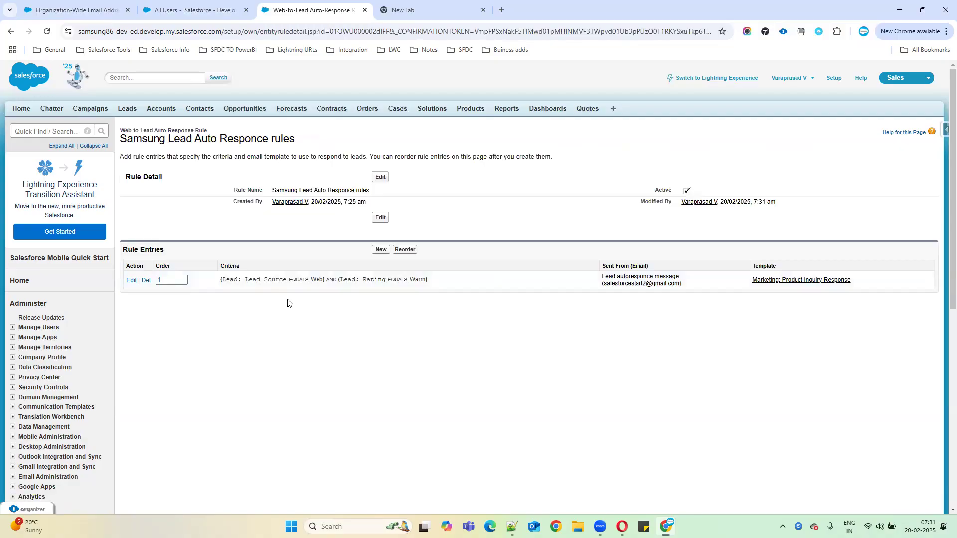
left_click(379, 250)
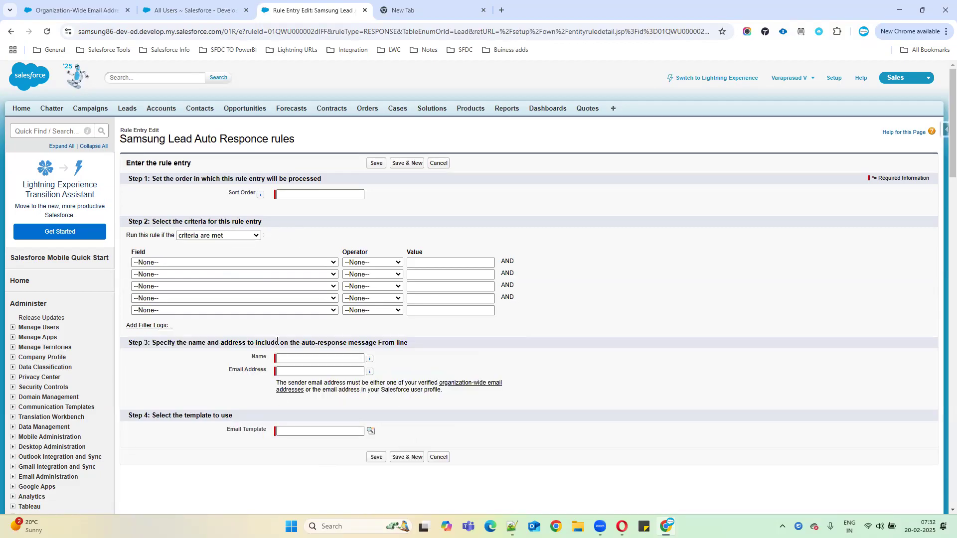
left_click_drag(224, 430, 296, 431)
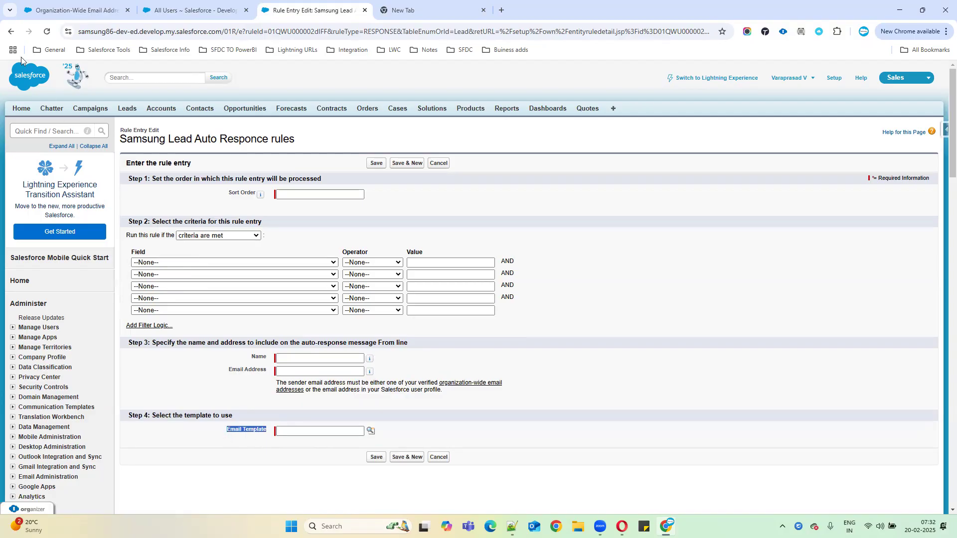
left_click(10, 32)
left_click_drag(244, 279, 327, 280)
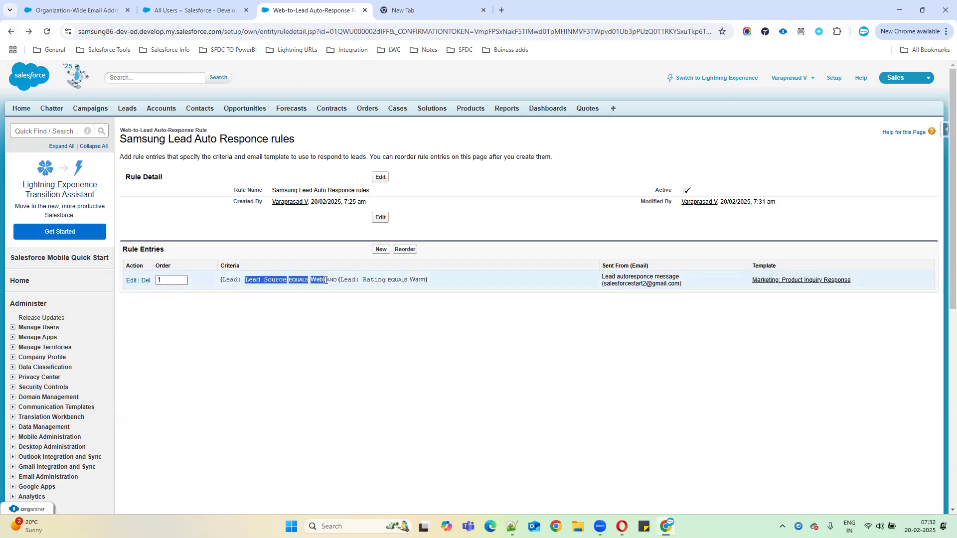
left_click(10, 32)
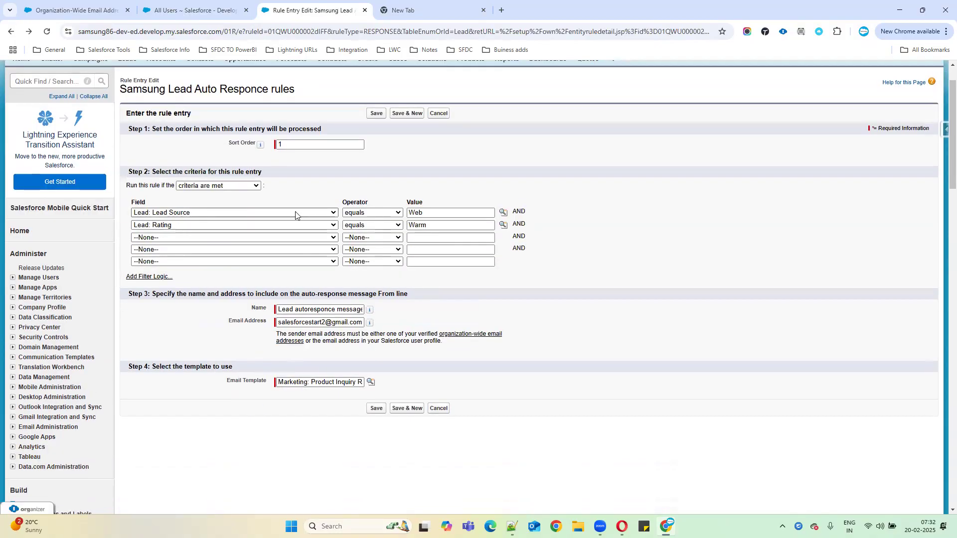
left_click_drag(310, 382, 404, 386)
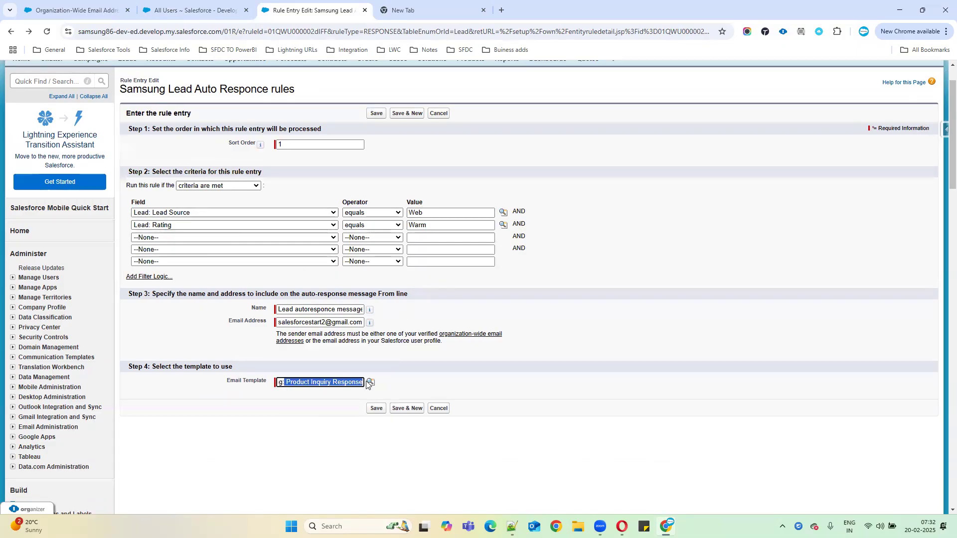
left_click_drag(152, 196, 514, 265)
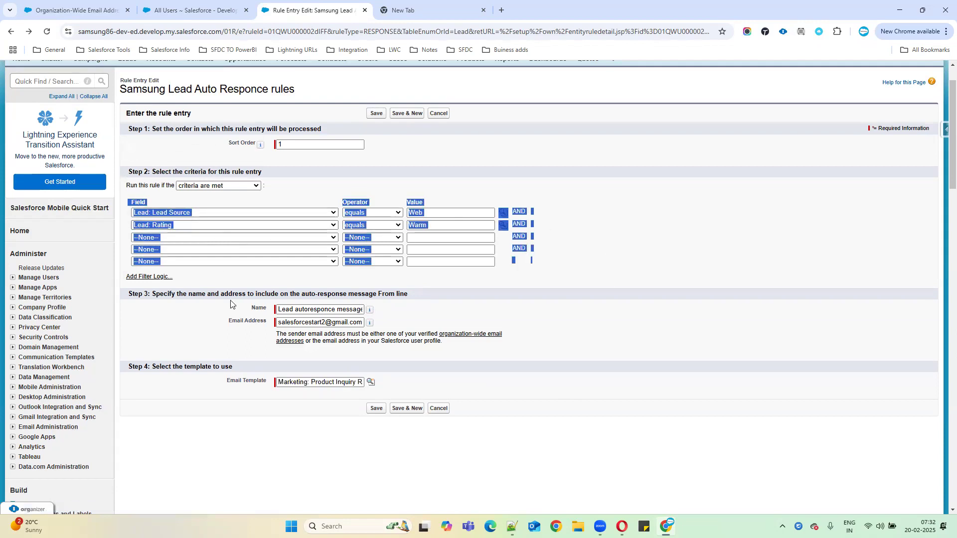
left_click_drag(208, 381, 422, 382)
left_click_drag(221, 314, 450, 327)
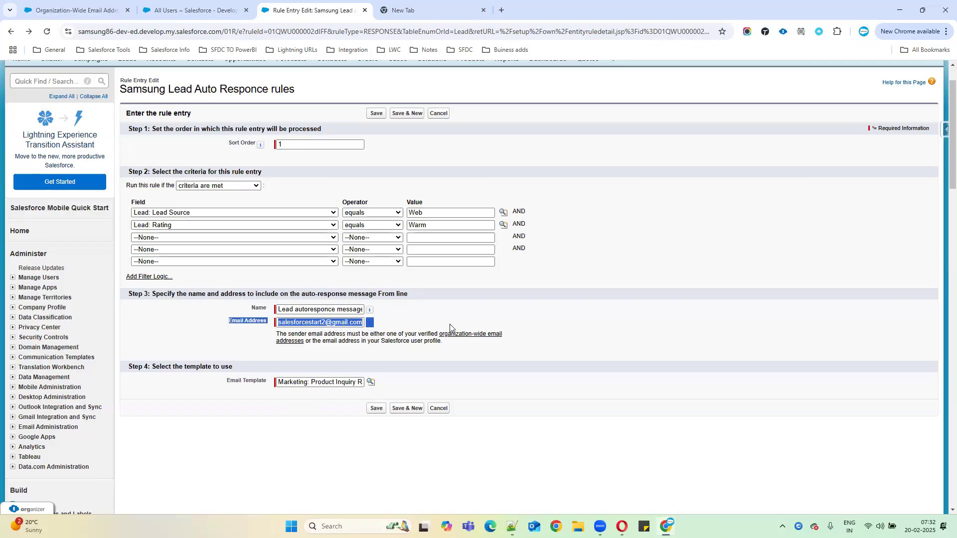
left_click(445, 410)
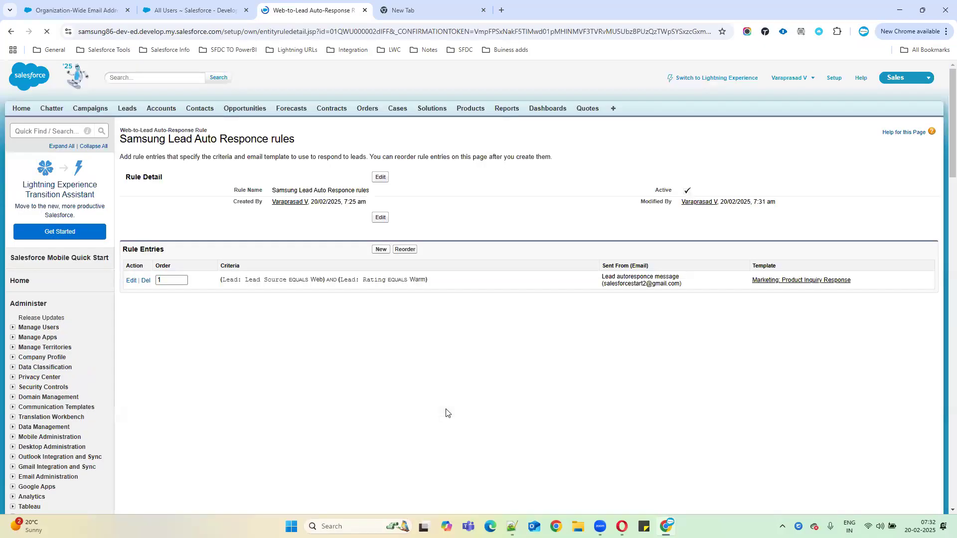
left_click_drag(124, 249, 848, 284)
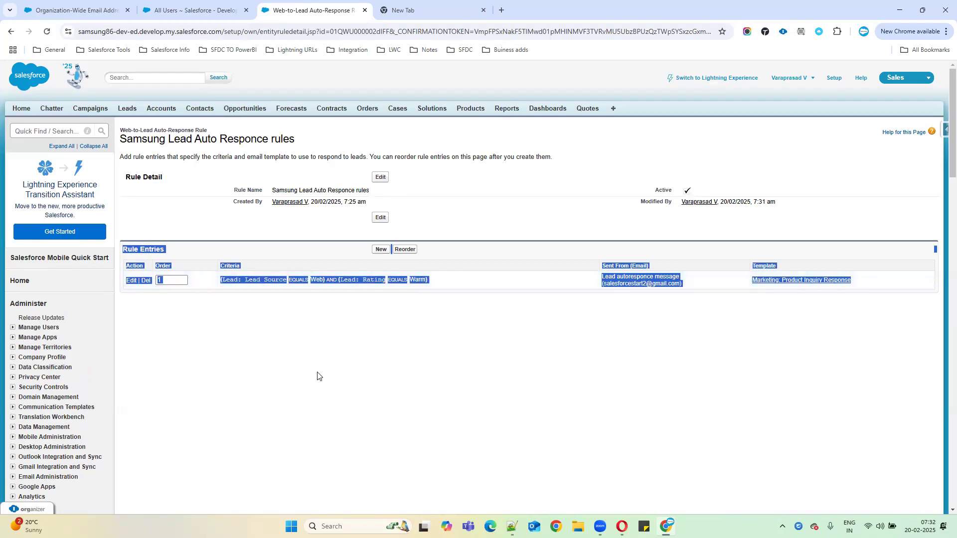
left_click(449, 369)
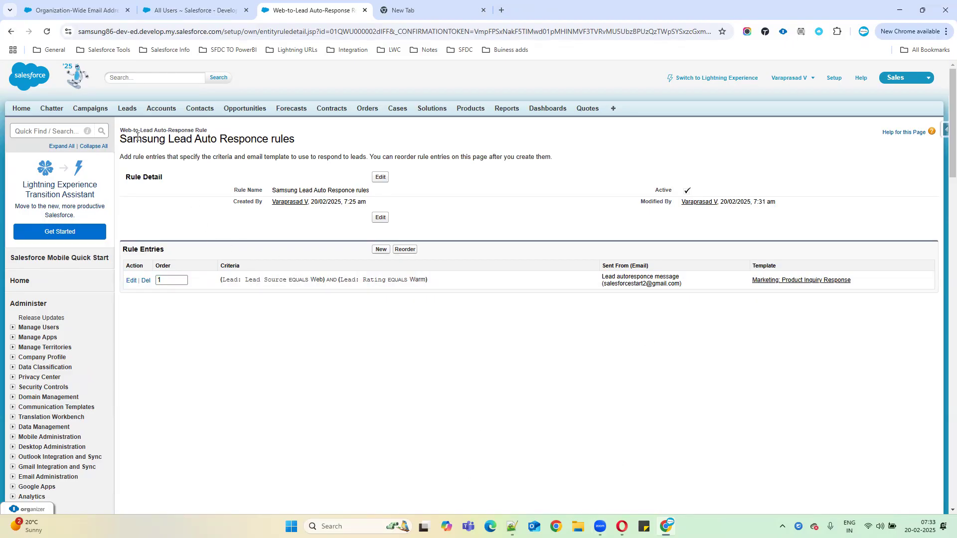
left_click_drag(154, 132, 252, 132)
left_click_drag(121, 129, 125, 128)
mouse_move(600, 527)
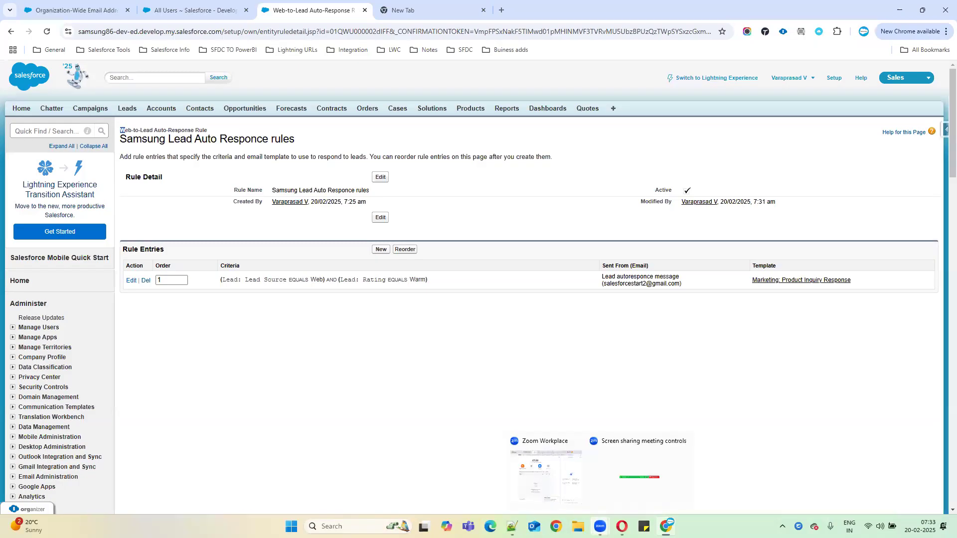
Step: In Opera's local lead form, enter the lead's first and last name
left_click(623, 523)
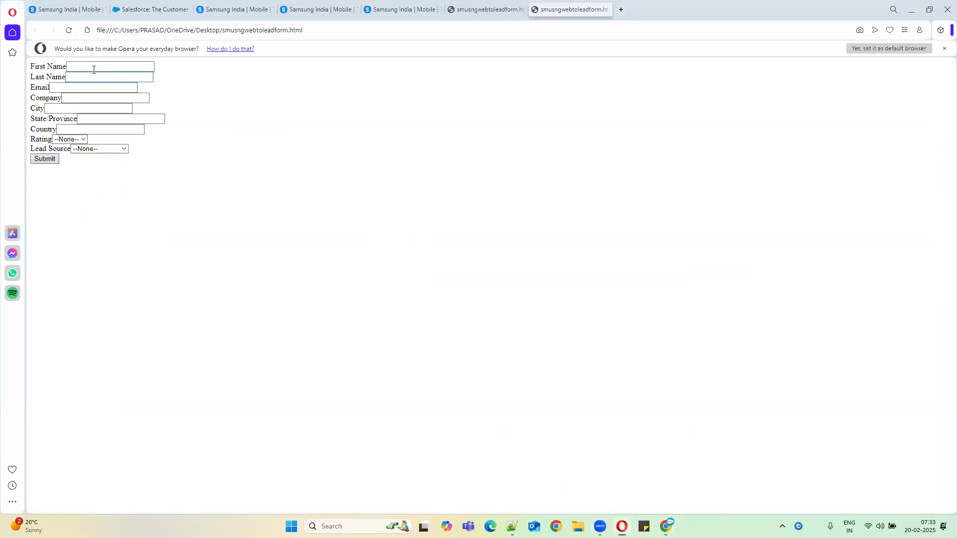
left_click(94, 70)
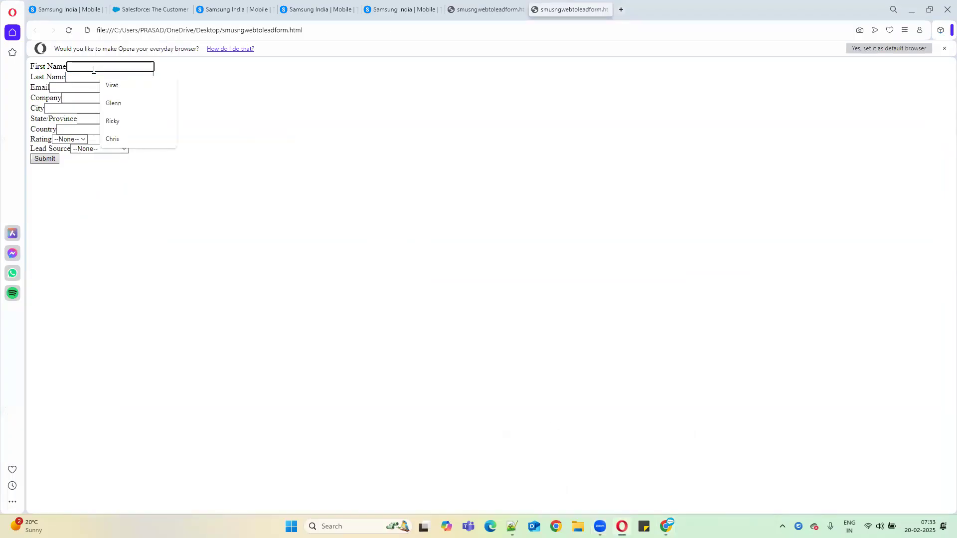
type("R")
key("BackSpace")
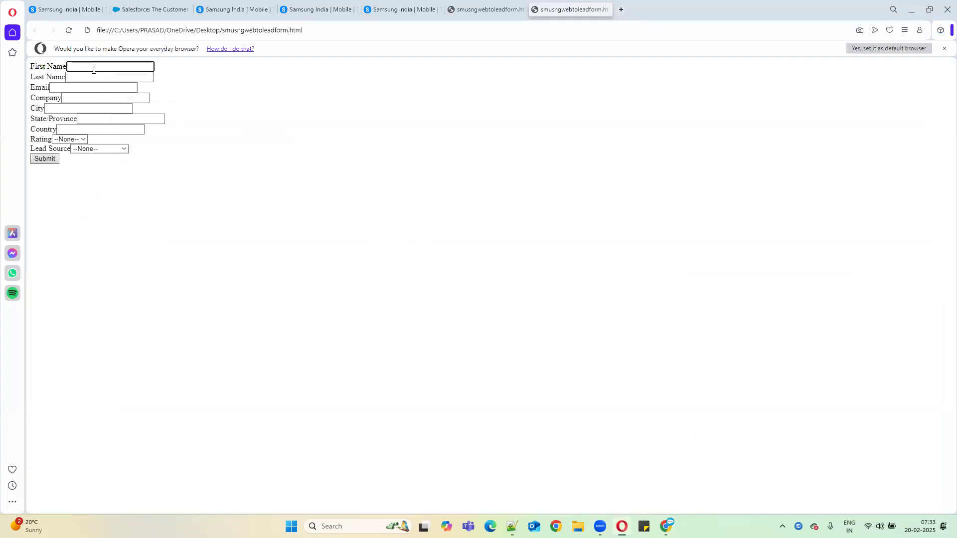
left_click(98, 75)
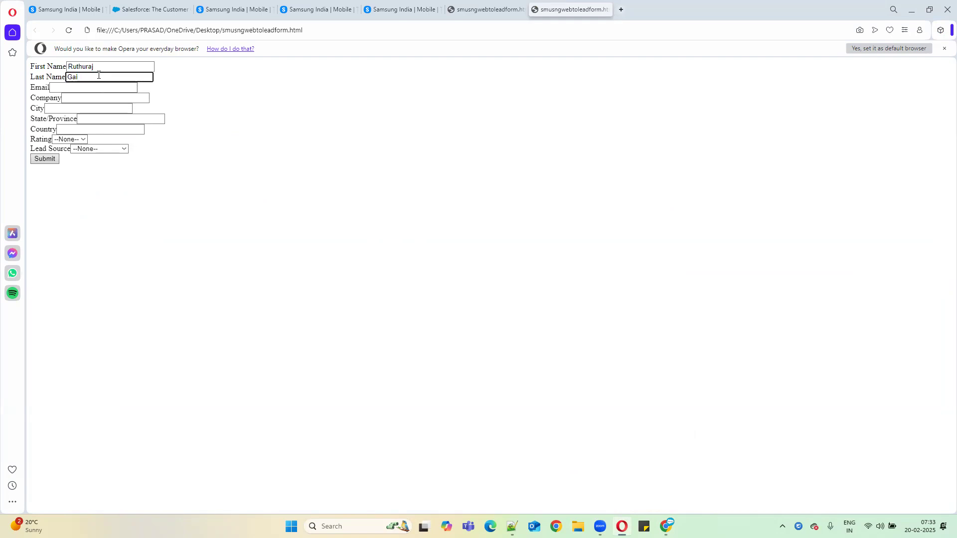
Step: Type a partial e-mail into the Email field, then erase it, leaving Email empty
left_click(74, 88)
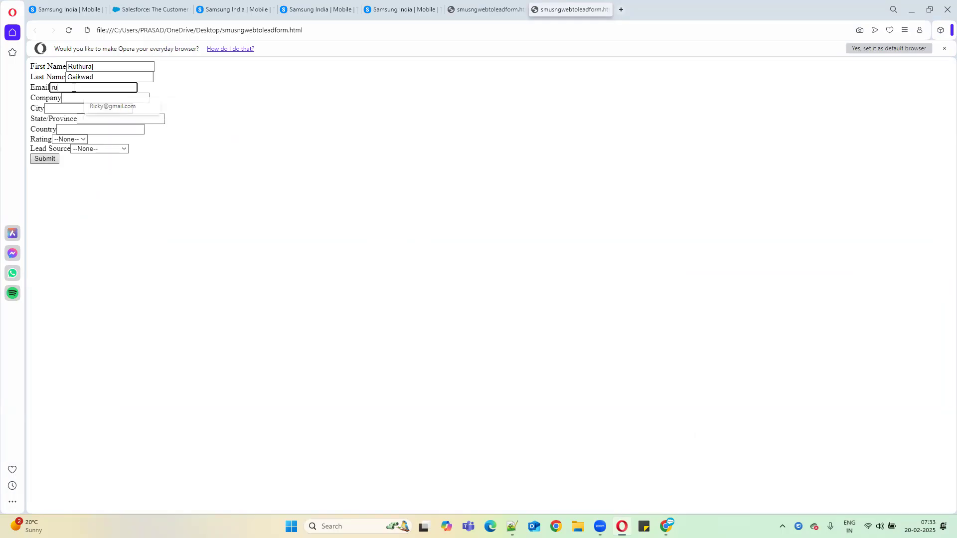
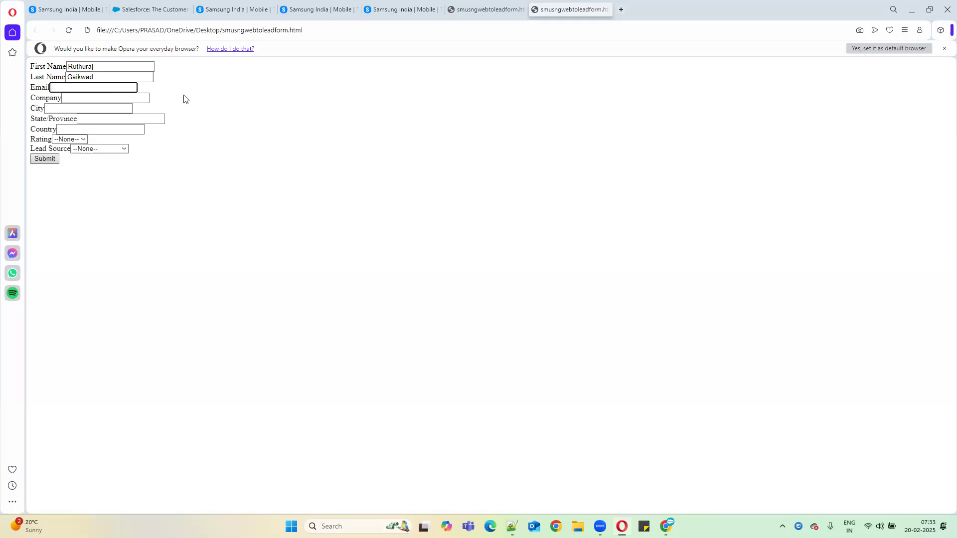
left_click(104, 85)
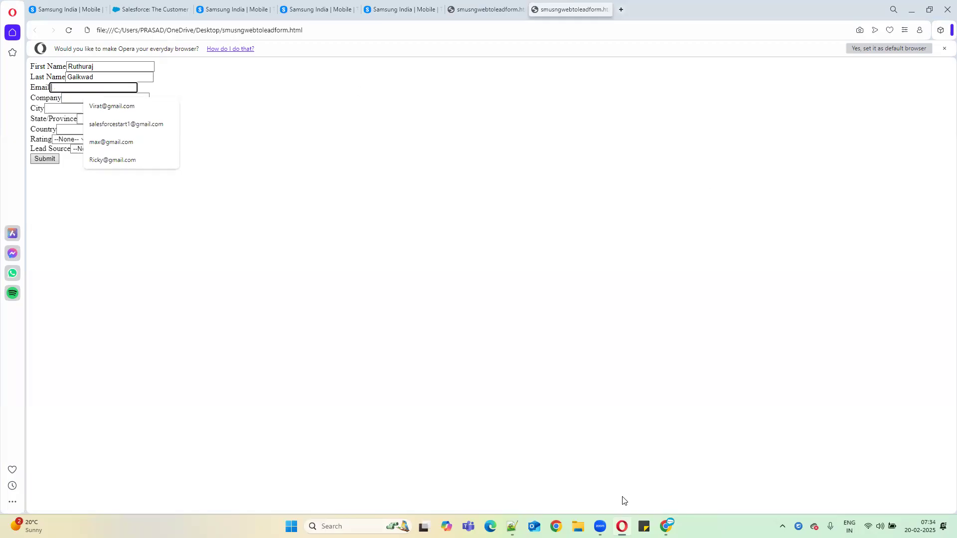
left_click(667, 526)
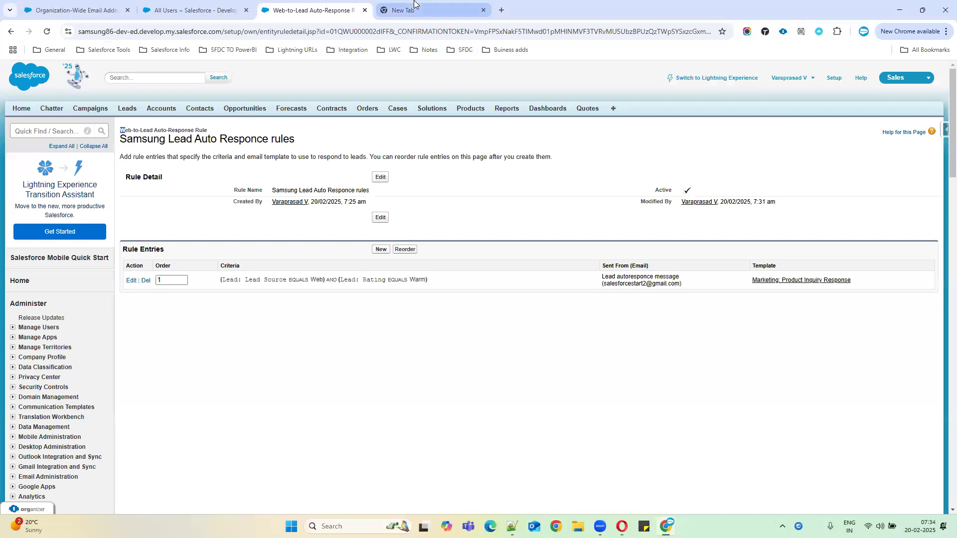
Step: Switch Google in the fourth tab to another signed-in account, confirm it, and return to the rule tab
left_click(414, 9)
left_click(937, 78)
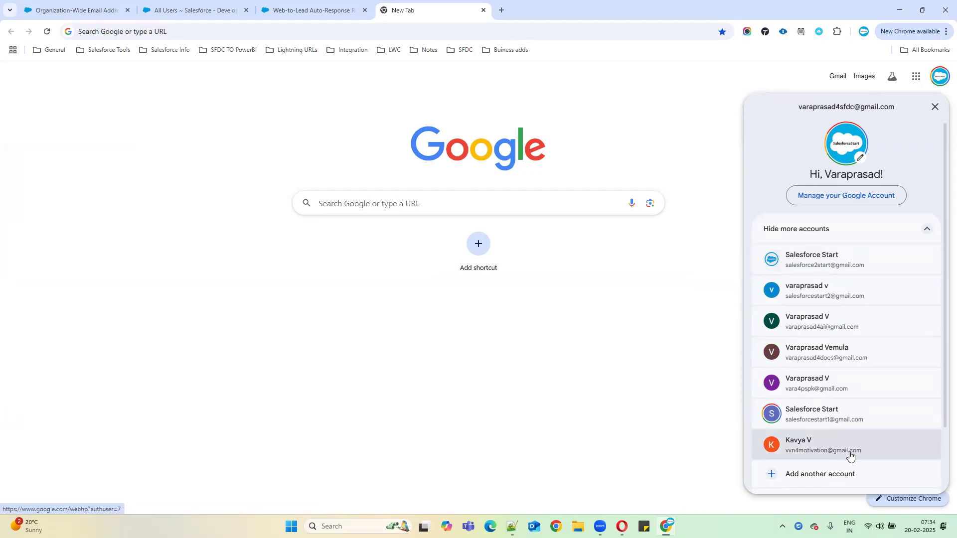
left_click(287, 6)
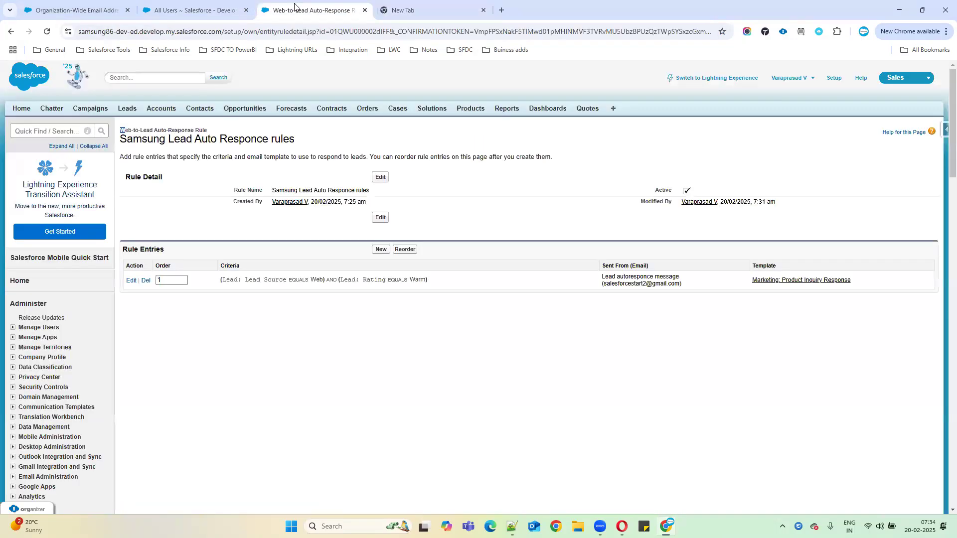
left_click(419, 6)
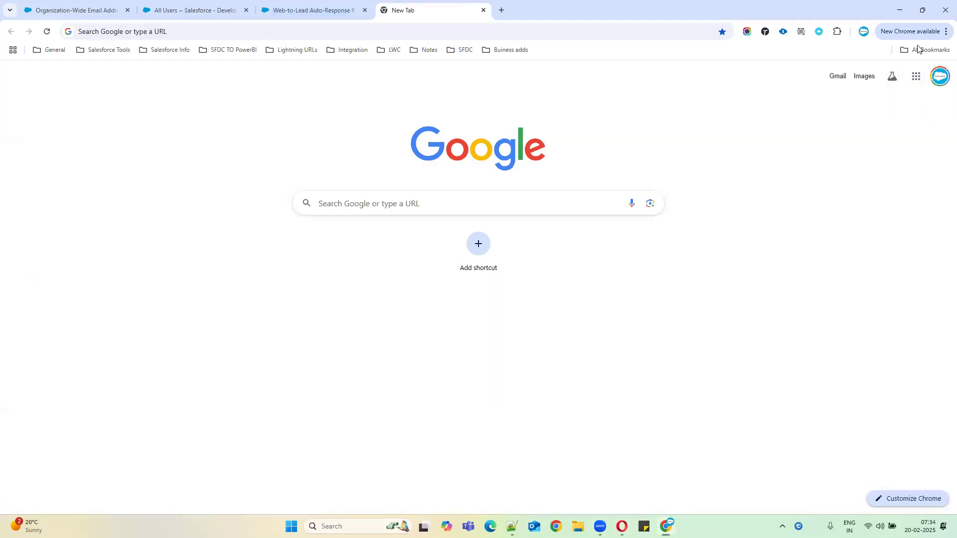
left_click(941, 80)
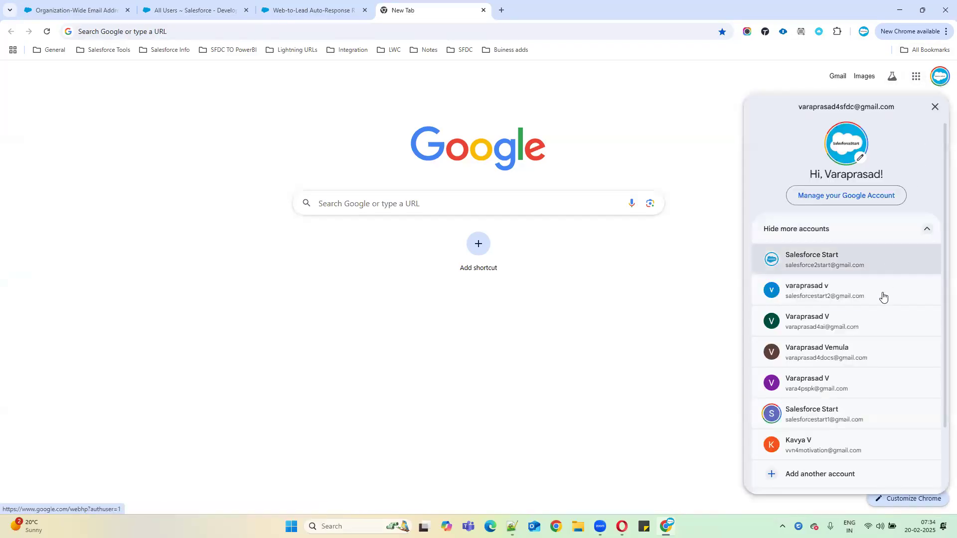
left_click(805, 325)
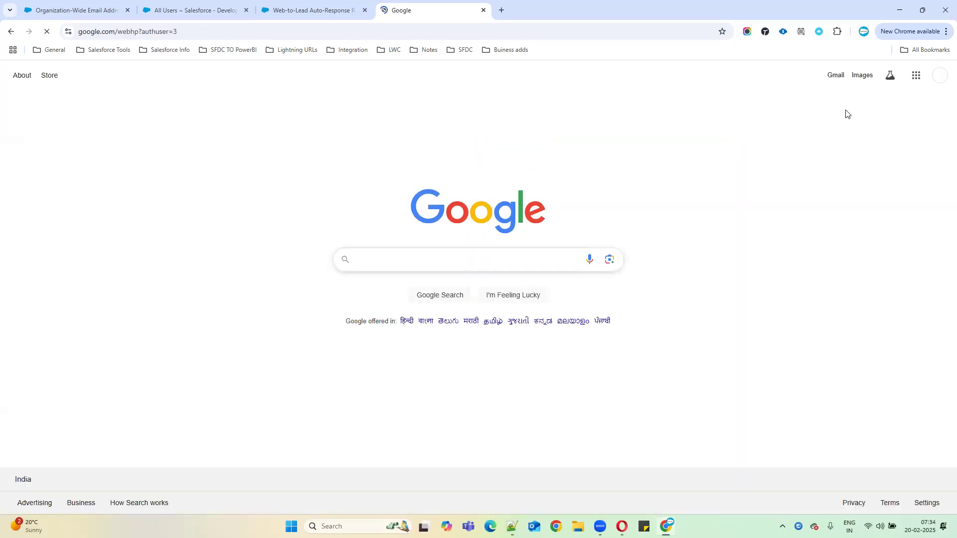
left_click(940, 76)
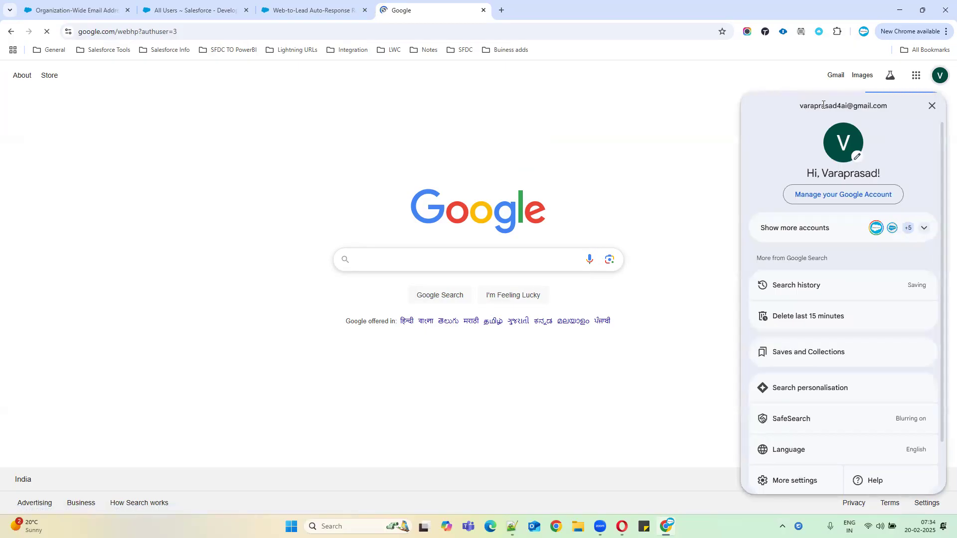
left_click_drag(797, 106, 908, 107)
left_click(354, 6)
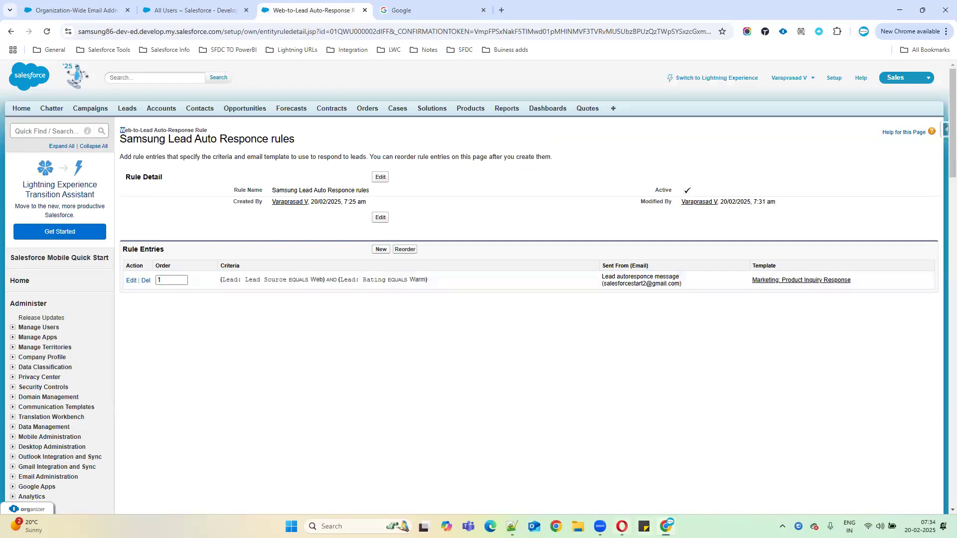
Step: Fill the lead form's Email from the saved autofill address and enter company CSK
left_click(622, 526)
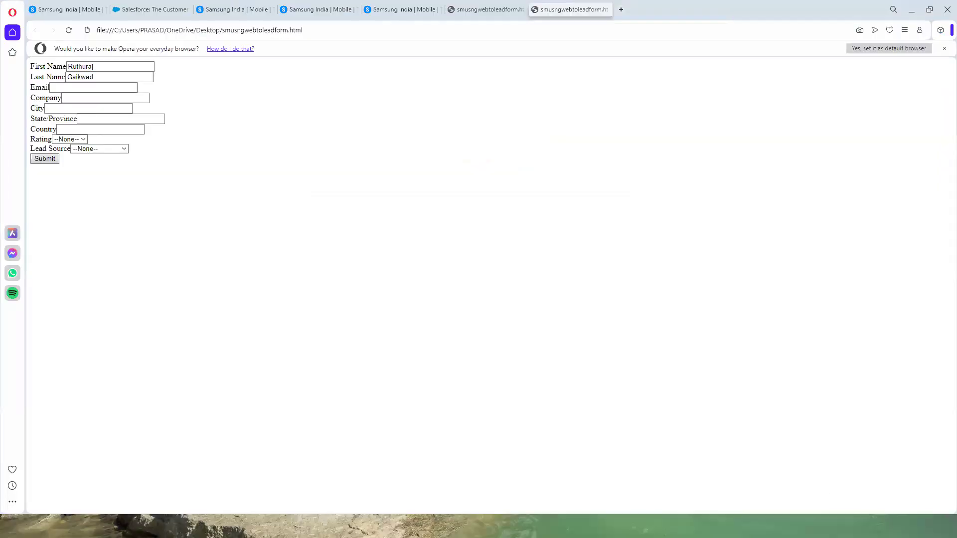
left_click(75, 89)
left_click(125, 122)
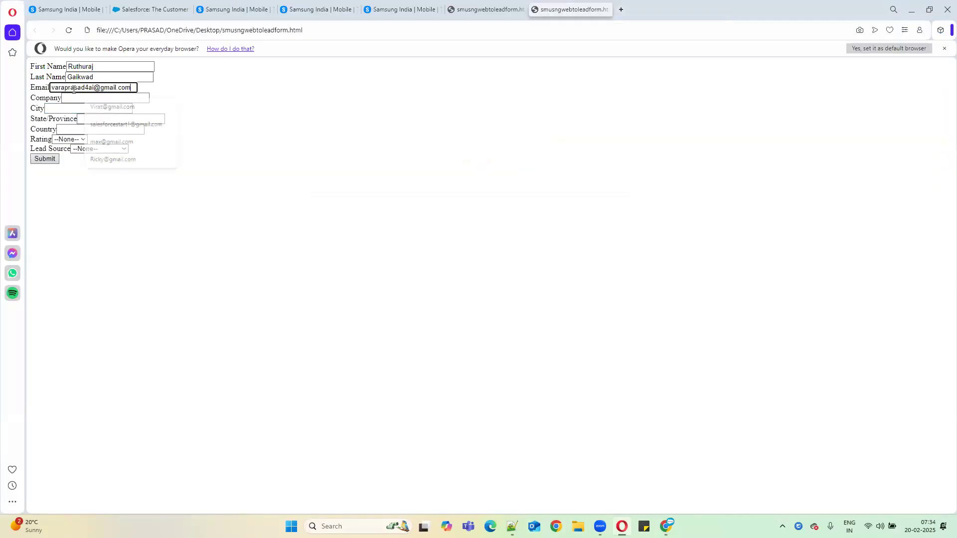
left_click(114, 99)
type("CSK")
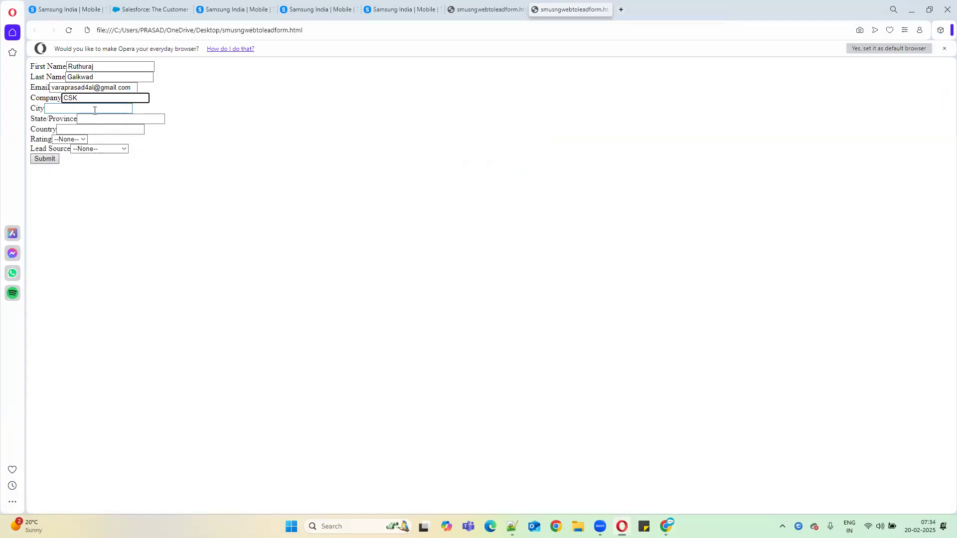
Step: Set Rating to Warm and Lead Source to Web, then compare against the rule's Lead Source criterion
left_click(68, 139)
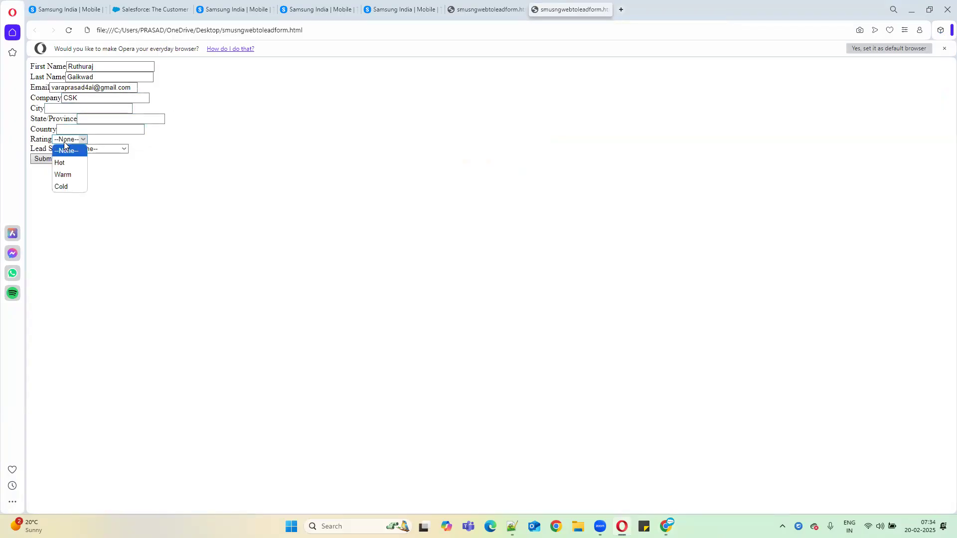
left_click(69, 175)
left_click(97, 149)
left_click(98, 172)
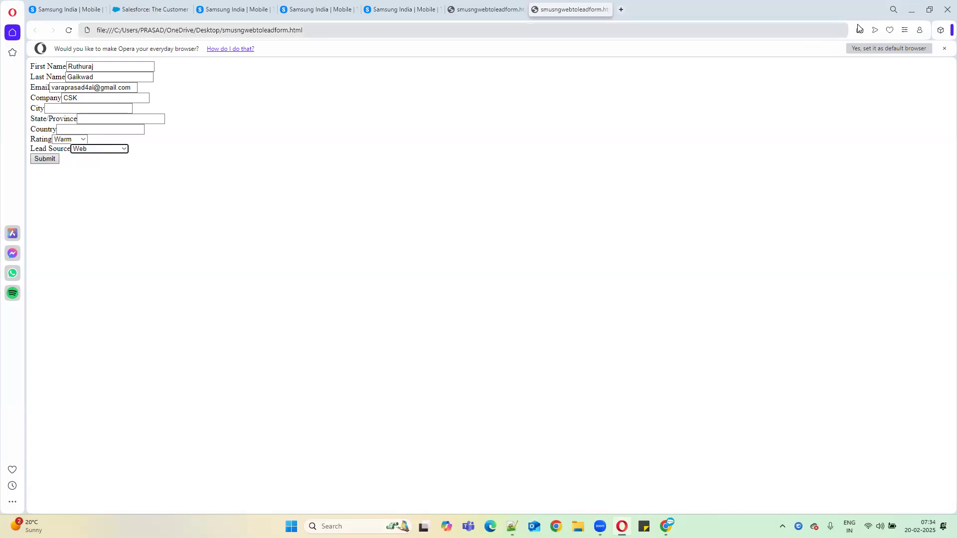
left_click(913, 15)
left_click_drag(279, 280, 429, 280)
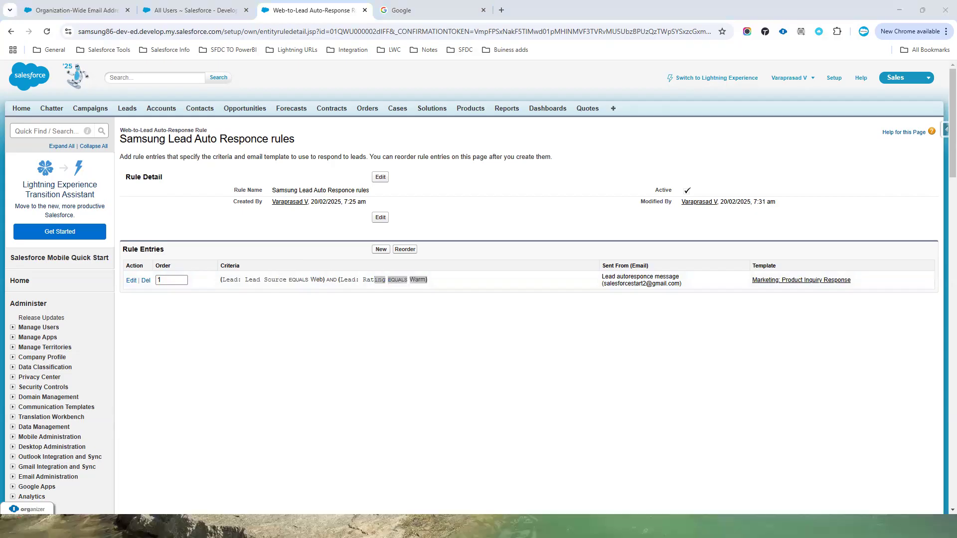
Step: Submit the web-to-lead form in Opera, then open Salesforce's Leads home in a new tab
left_click(621, 526)
left_click(45, 161)
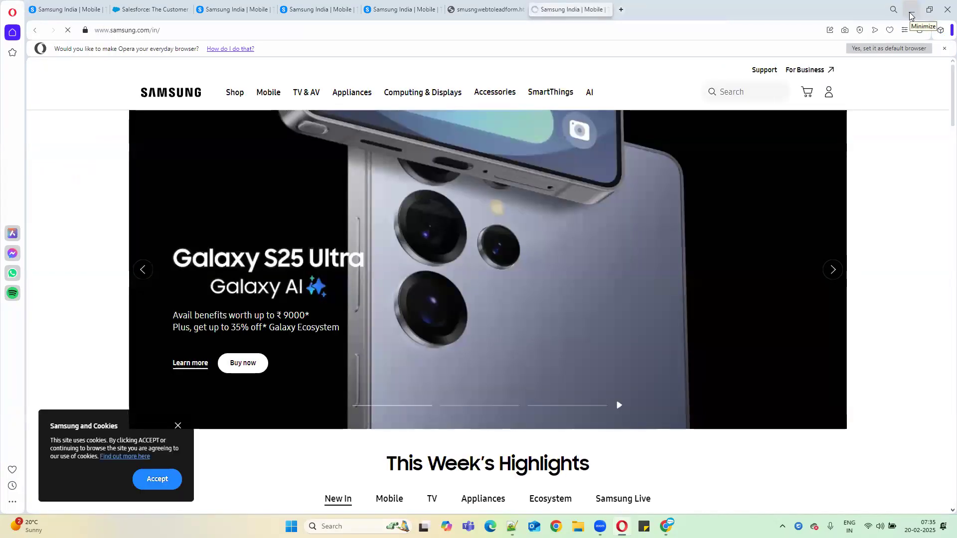
left_click(910, 14)
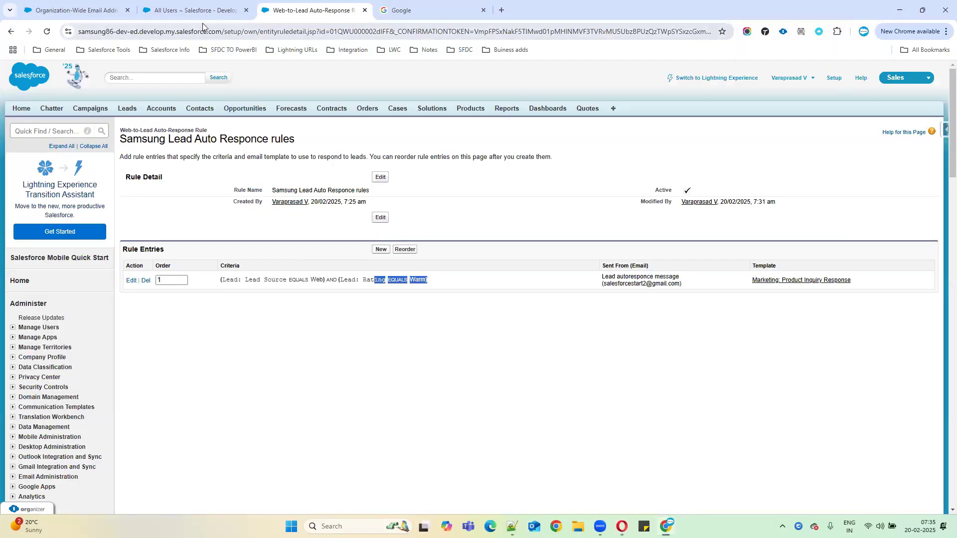
middle_click(127, 109)
scroll(127, 108, "down", 1)
Step: Show All Open Leads on the Leads tab and open the new CSK lead's record
left_click(449, 7)
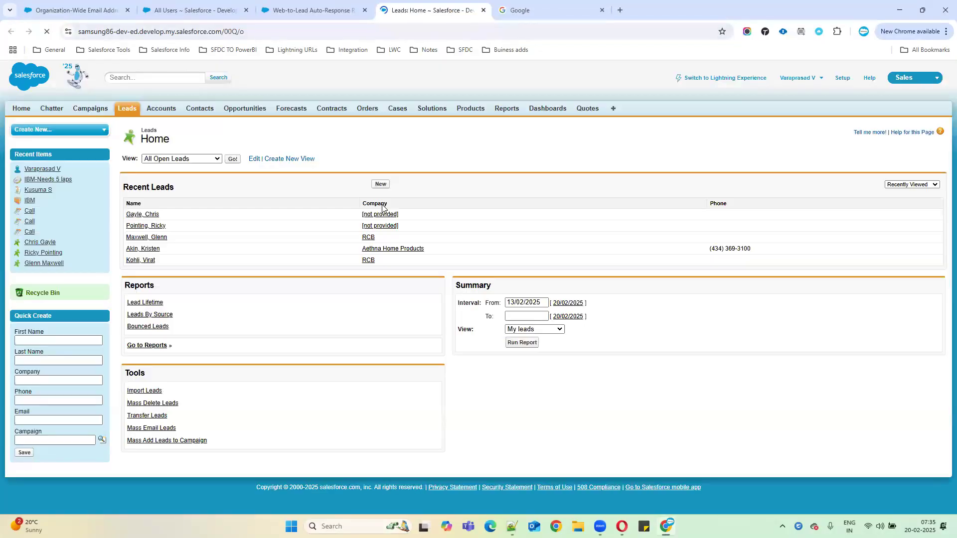
left_click(233, 160)
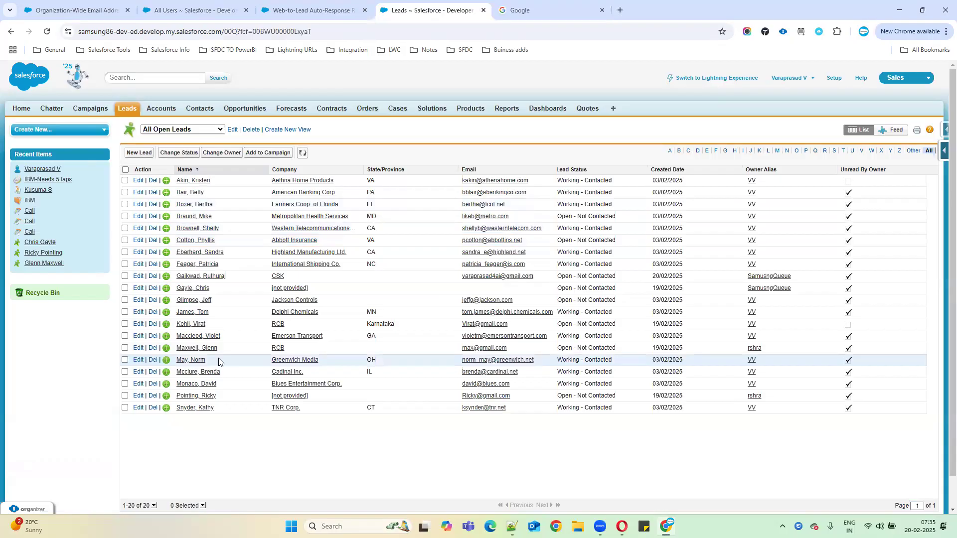
left_click(211, 277)
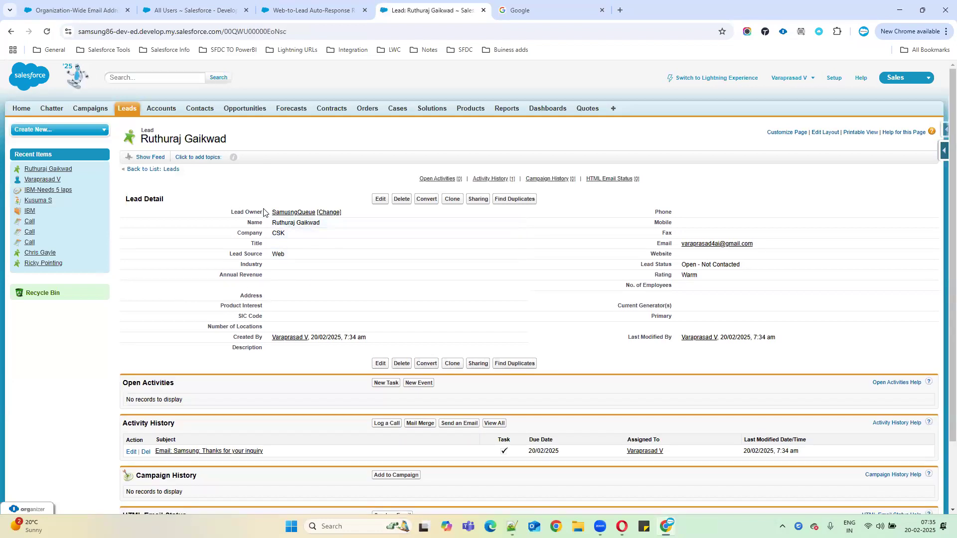
left_click_drag(266, 215, 318, 213)
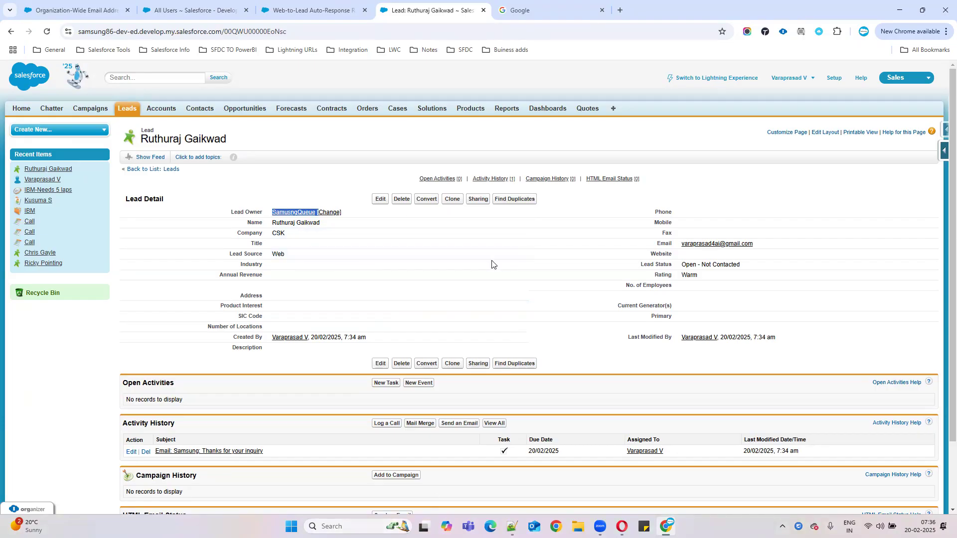
key("super+z")
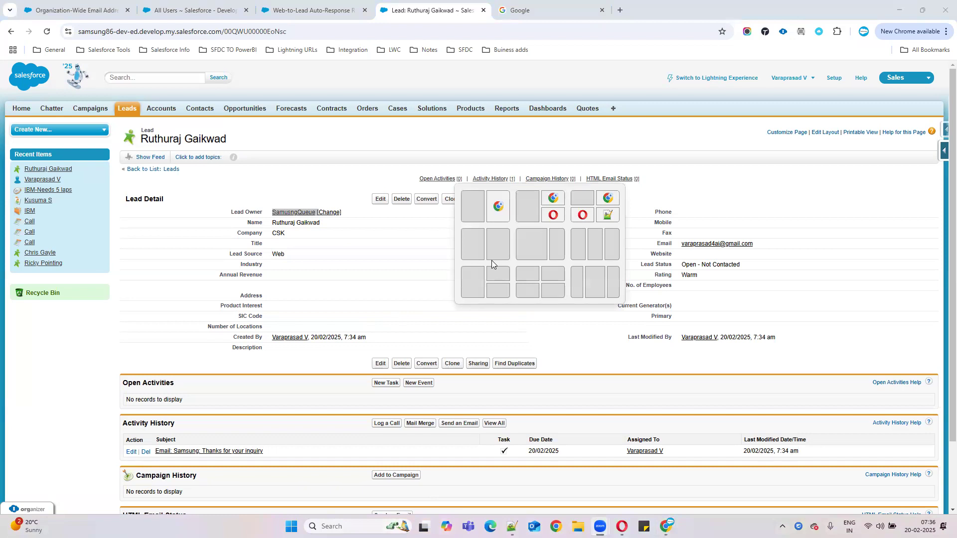
key("Escape")
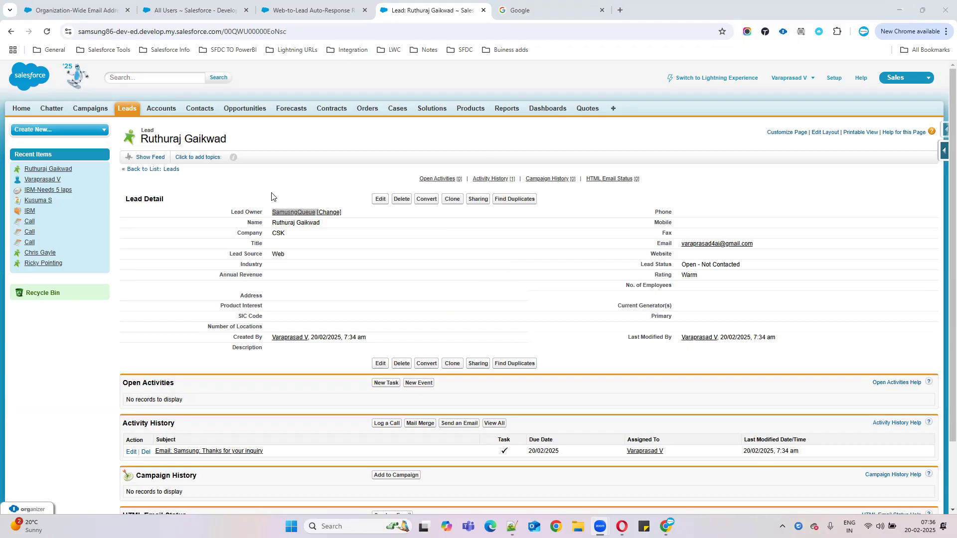
left_click(213, 218)
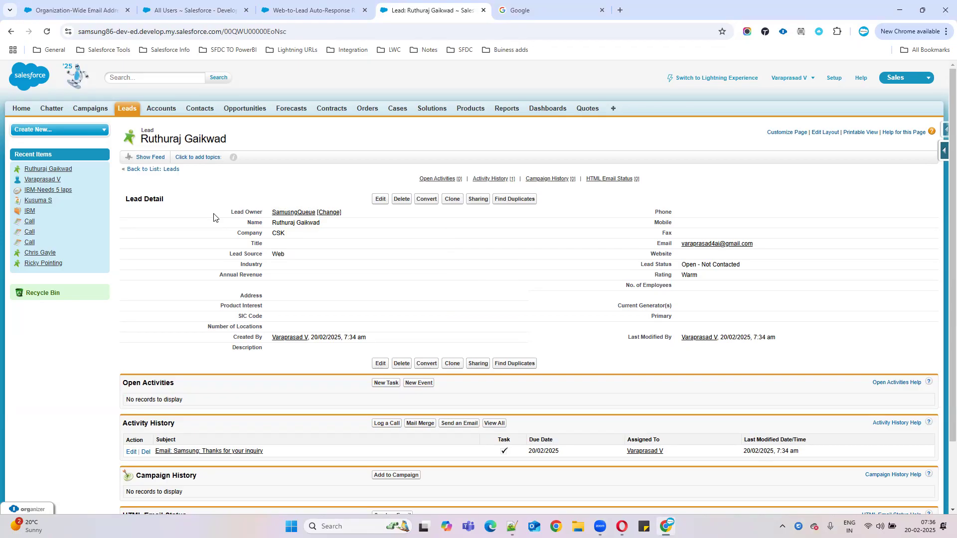
left_click_drag(220, 213, 317, 213)
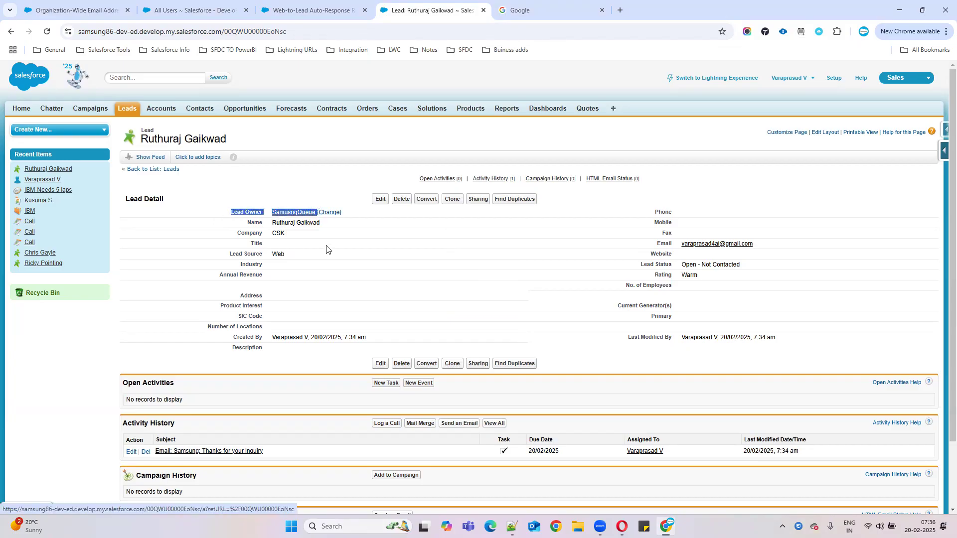
left_click(326, 288)
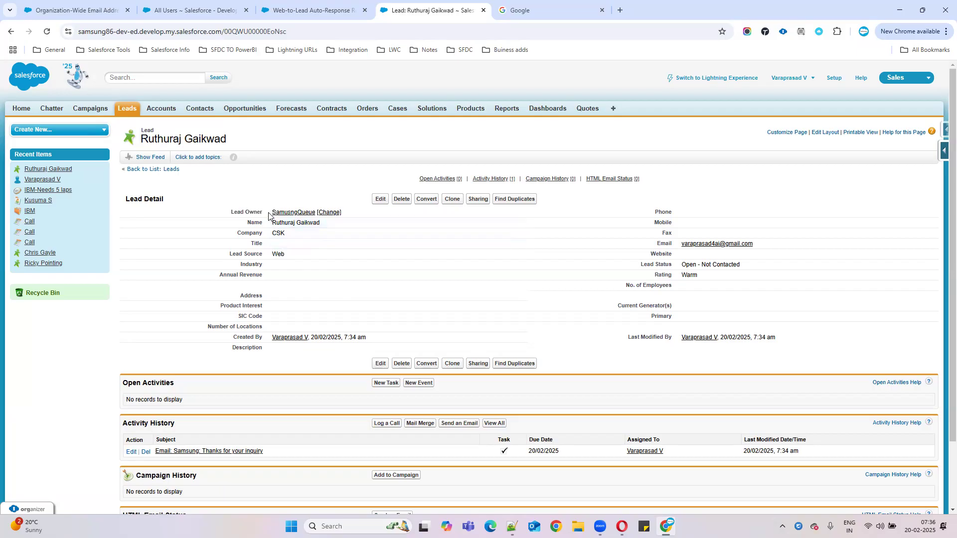
left_click_drag(271, 215, 319, 215)
Step: Highlight the Notepad++ notes on country-based lead routing, including the any-country-to-SamsungQueue line
left_click(512, 526)
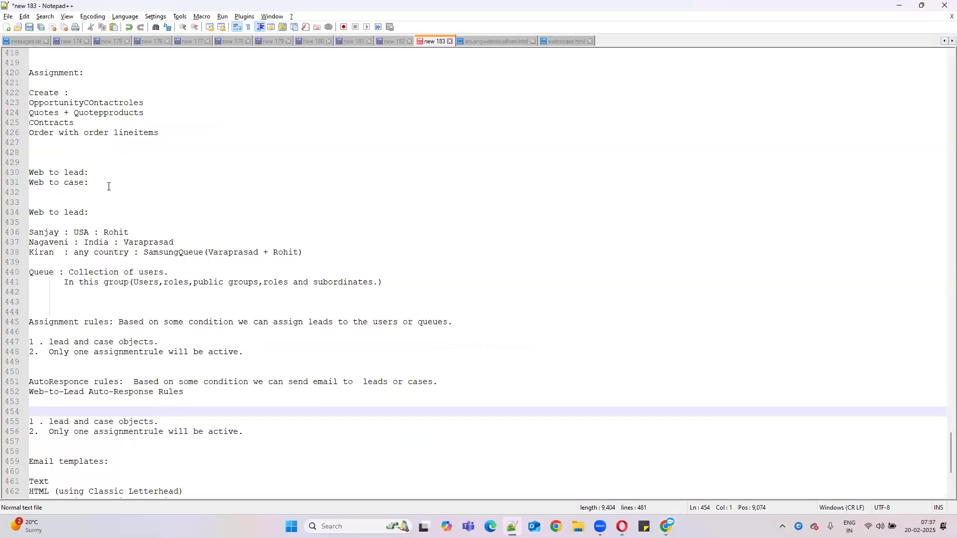
left_click_drag(32, 232, 189, 242)
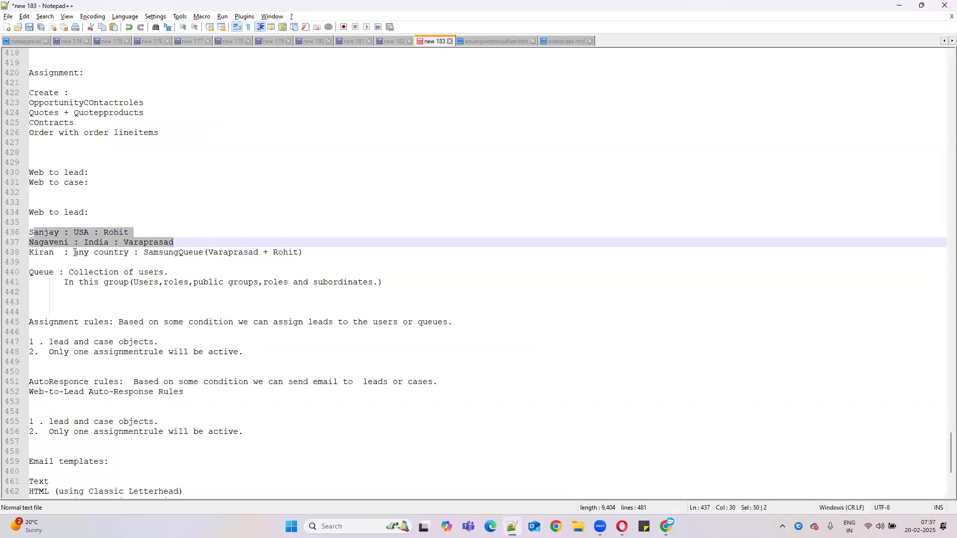
left_click_drag(32, 253, 319, 252)
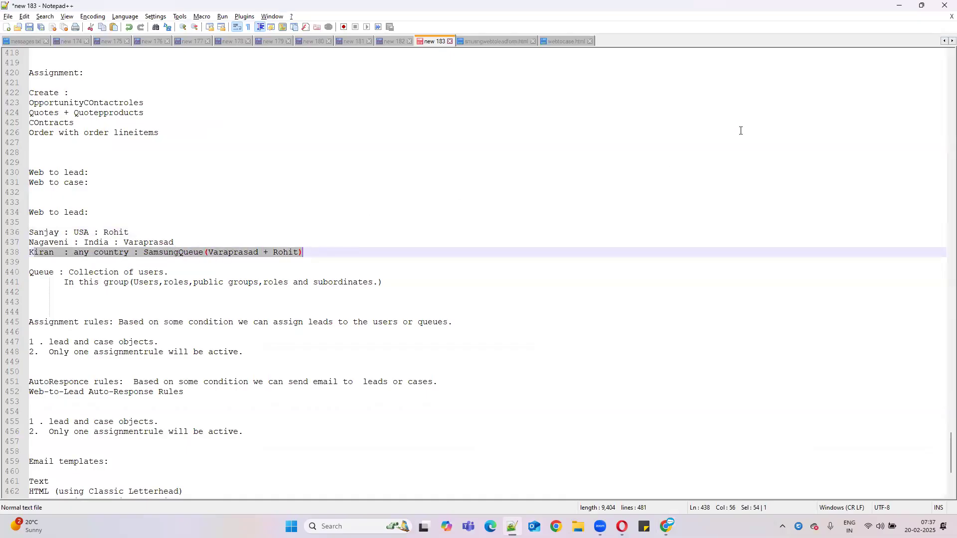
Step: Highlight the CSK lead's owner SamsungQueue, then go to the Google tab and open Gmail
left_click(899, 6)
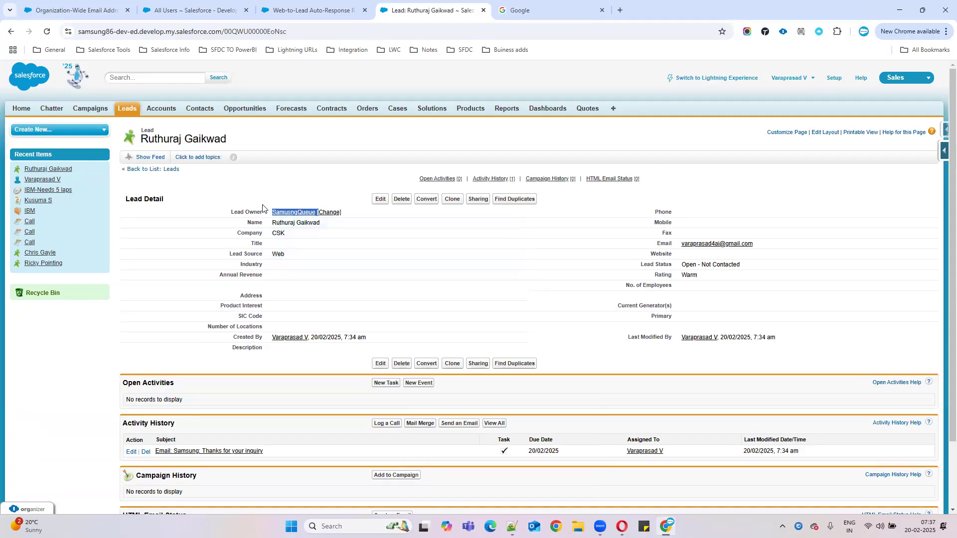
left_click_drag(271, 212, 329, 210)
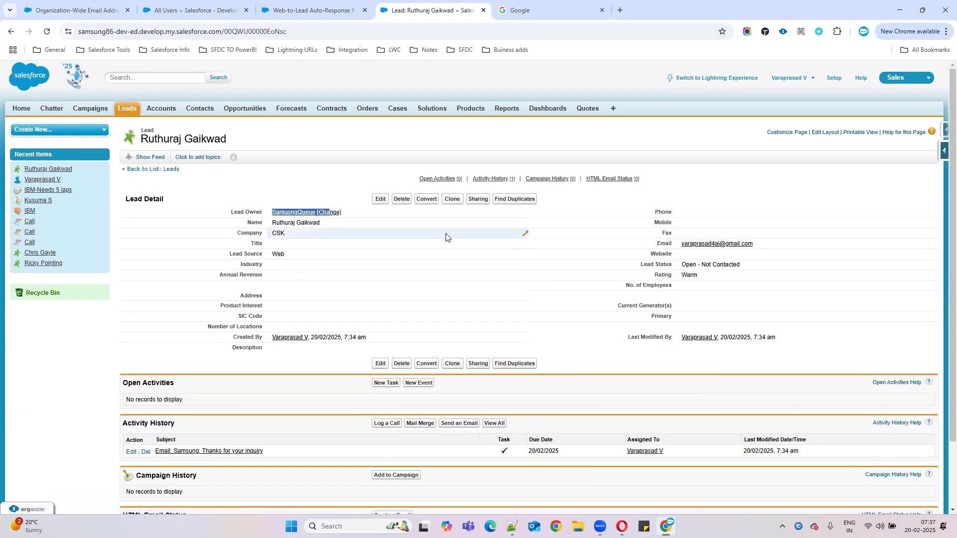
left_click(542, 14)
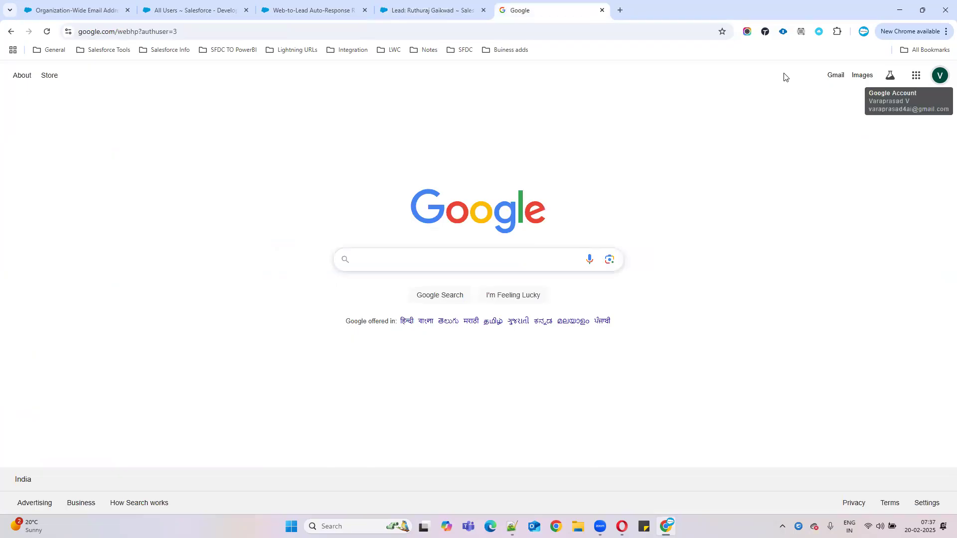
left_click(834, 76)
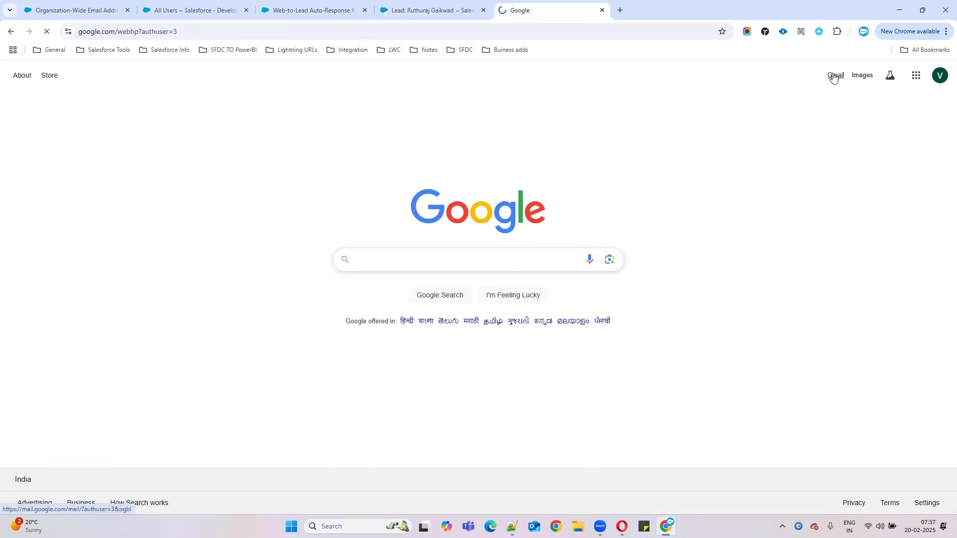
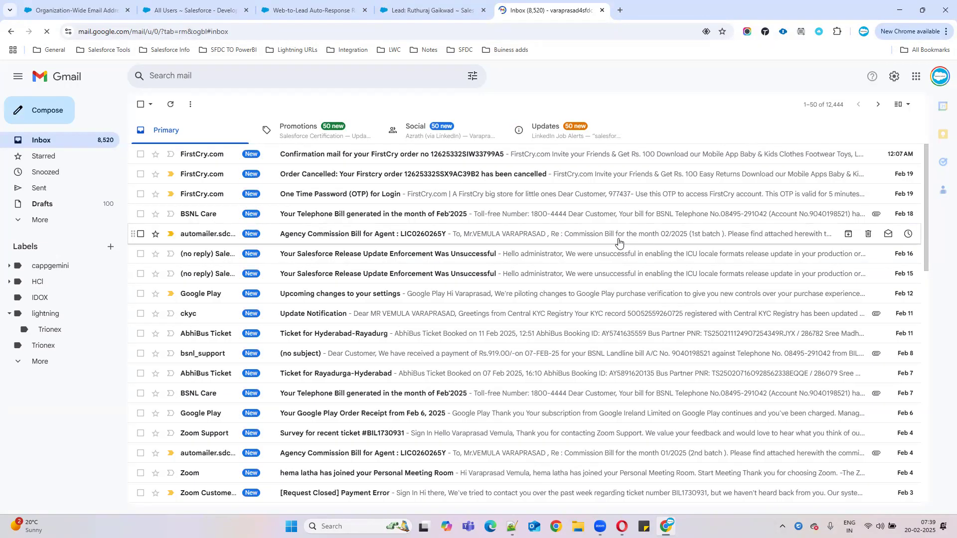
Step: Switch Gmail to a different Google account and close the previous inbox
left_click(938, 85)
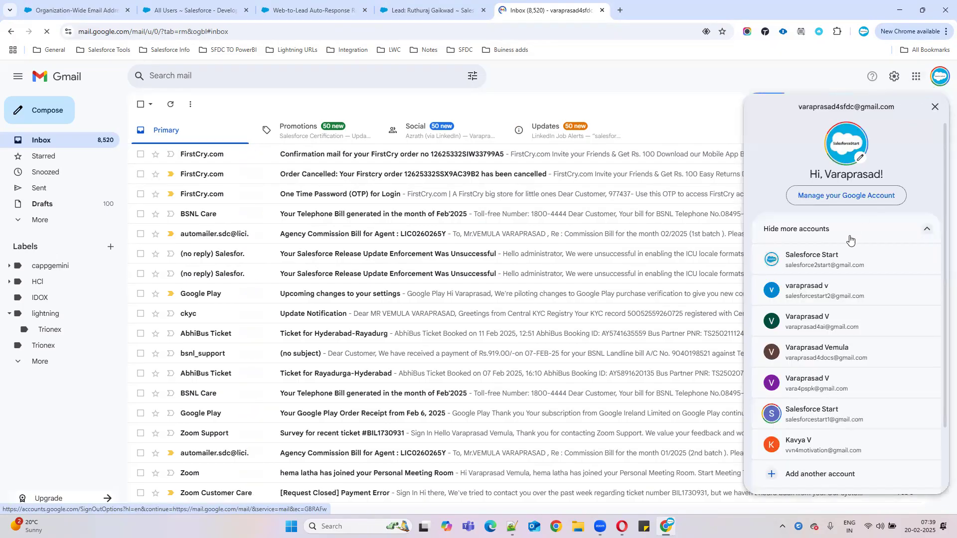
left_click(808, 439)
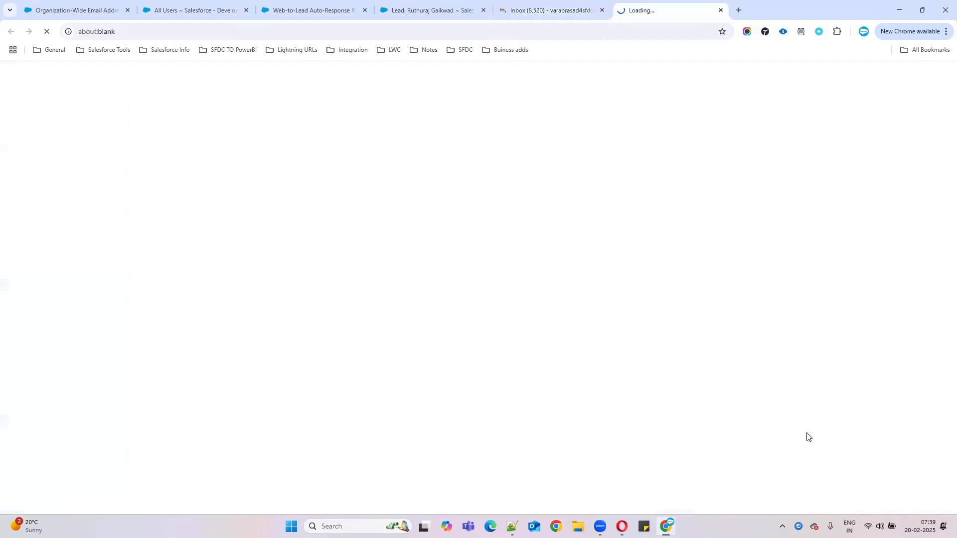
left_click(602, 10)
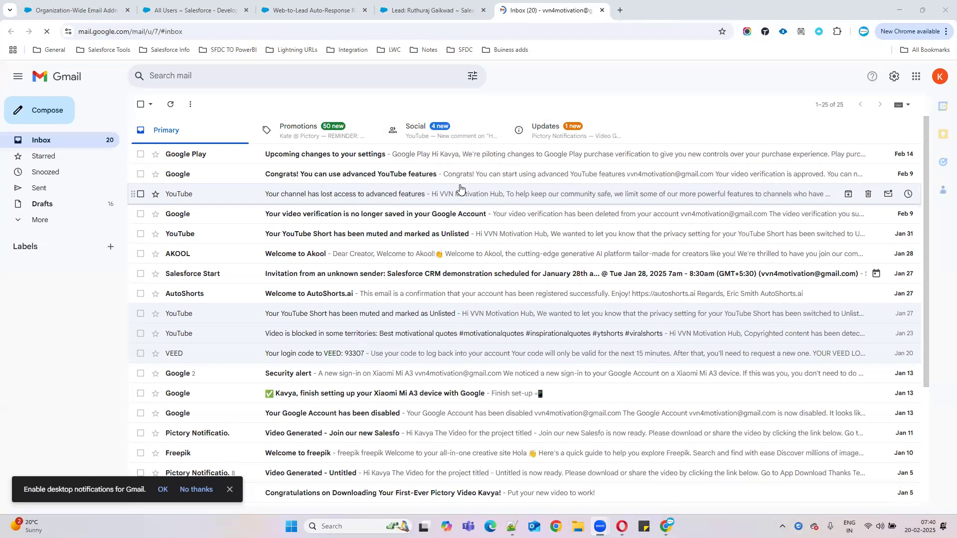
Step: View the logged auto-response email activity on the Salesforce lead record
left_click(938, 79)
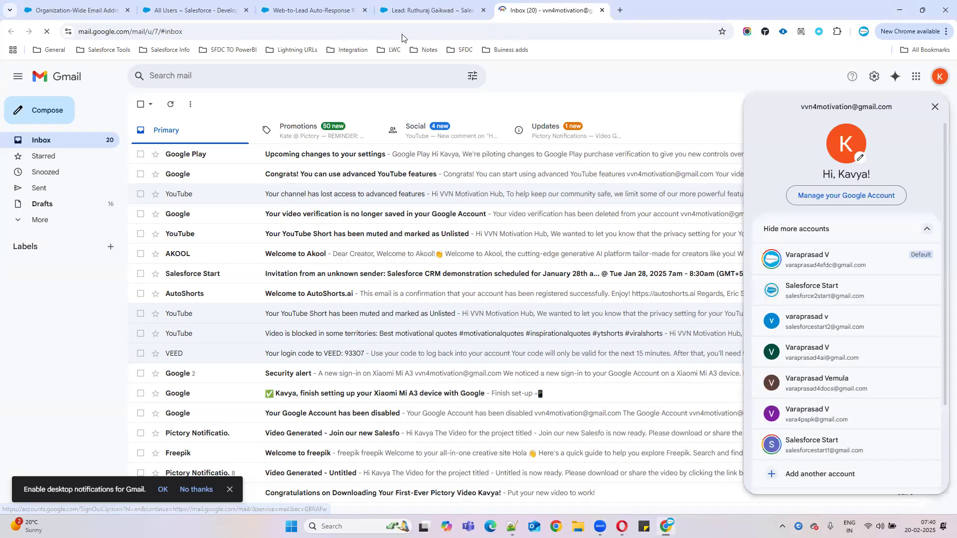
left_click(412, 11)
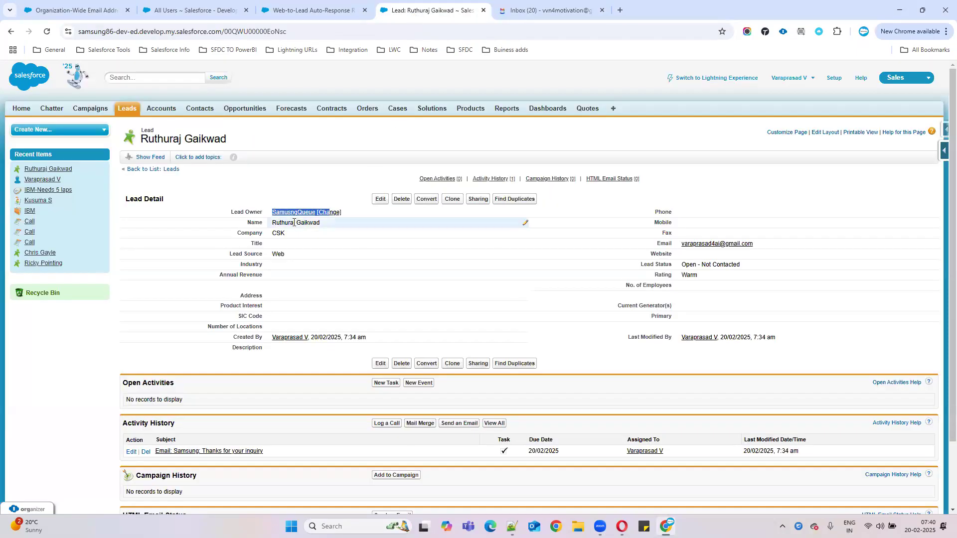
left_click(209, 453)
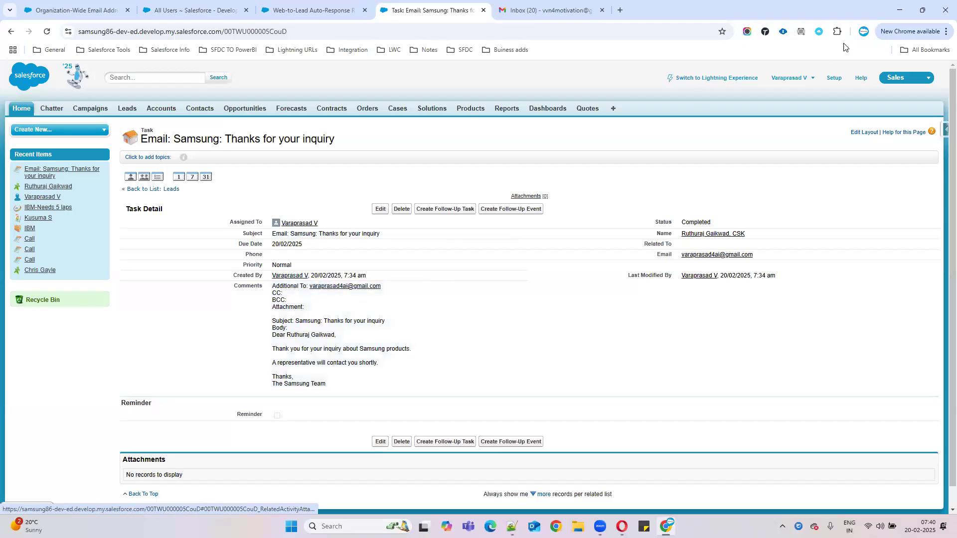
Step: Switch Gmail to the lead's mailbox account and close the previous account's inbox
left_click(530, 13)
left_click(940, 77)
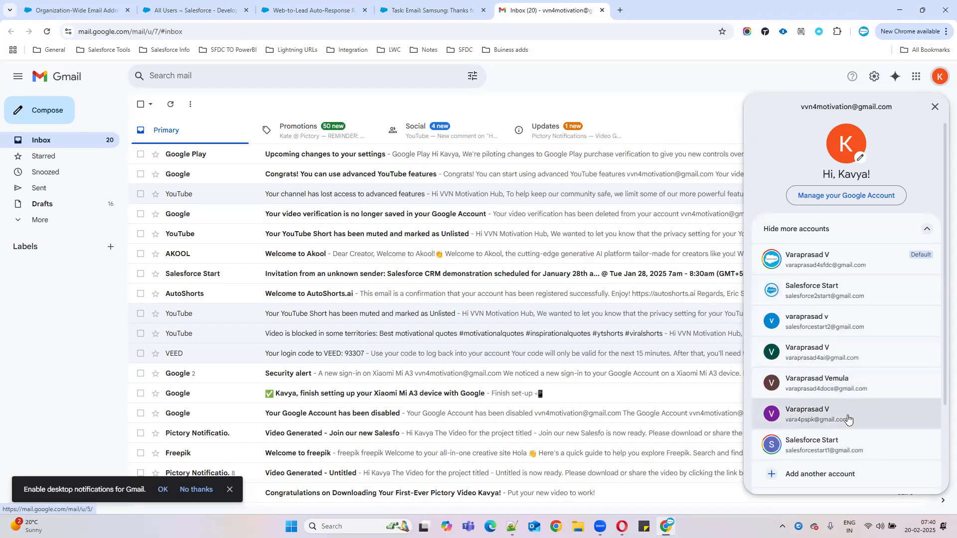
scroll(857, 345, "down", 2)
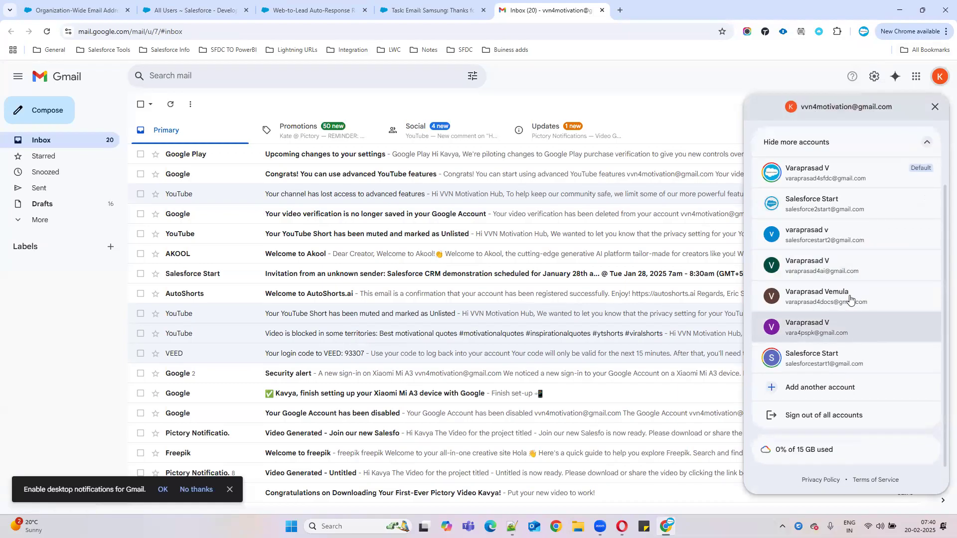
left_click(844, 269)
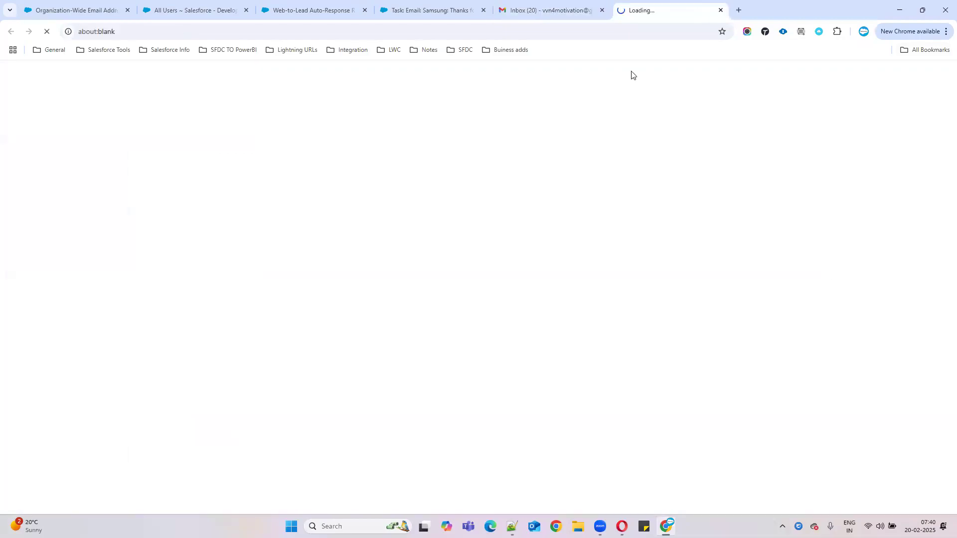
left_click(601, 10)
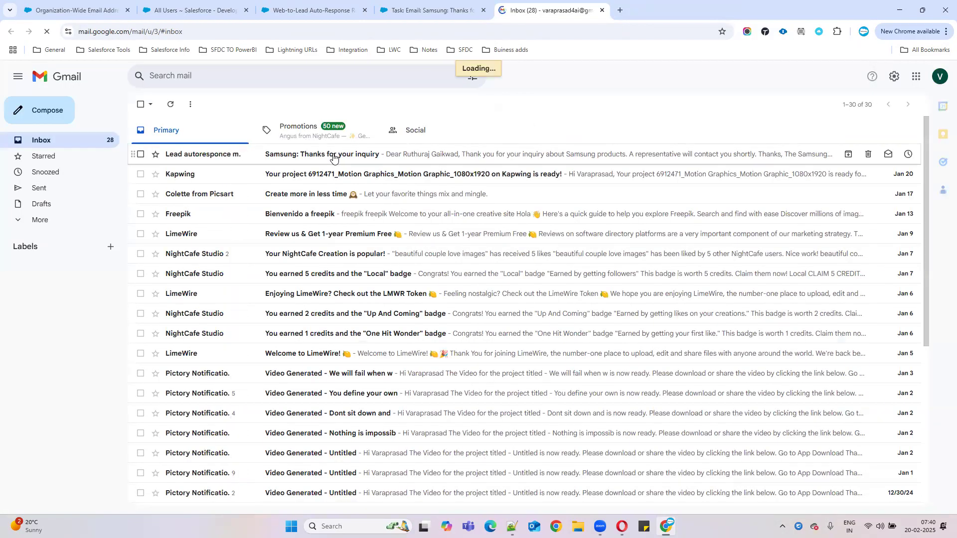
Step: Open the 'Samsung: Thanks for your inquiry' email and review its body, subject and sender name
left_click(333, 155)
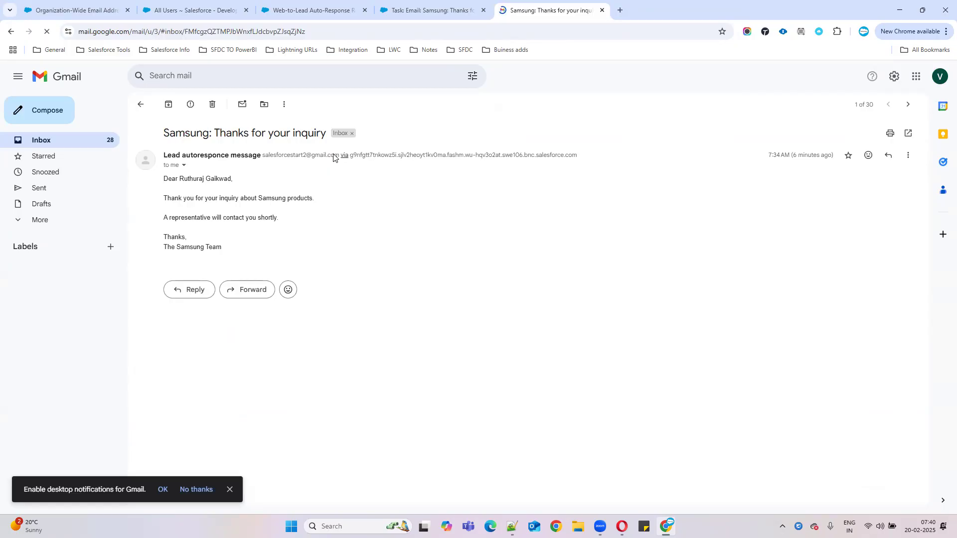
left_click(230, 491)
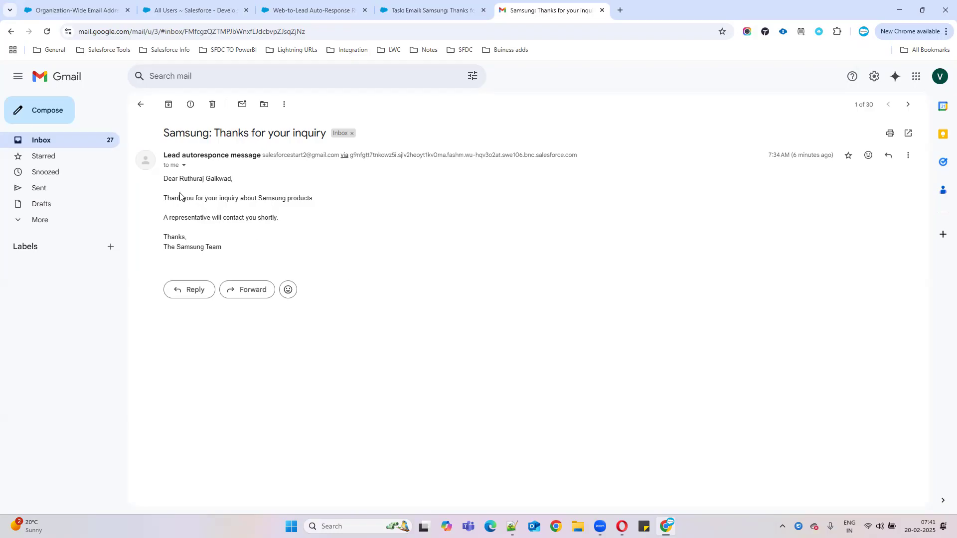
mouse_move(165, 178)
left_mouse_down()
mouse_move(348, 215)
mouse_move(459, 254)
mouse_move(477, 277)
left_mouse_up()
left_click(478, 277)
left_click_drag(162, 134, 325, 133)
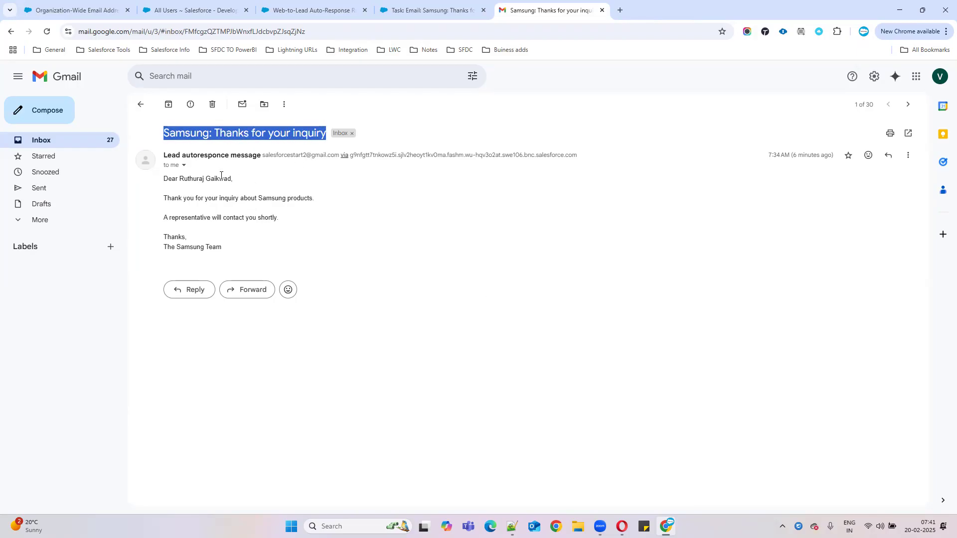
left_click_drag(164, 156, 257, 154)
Step: Compare the sender with the SamsungLeads org-wide email address, then return to the inbox
left_click(94, 16)
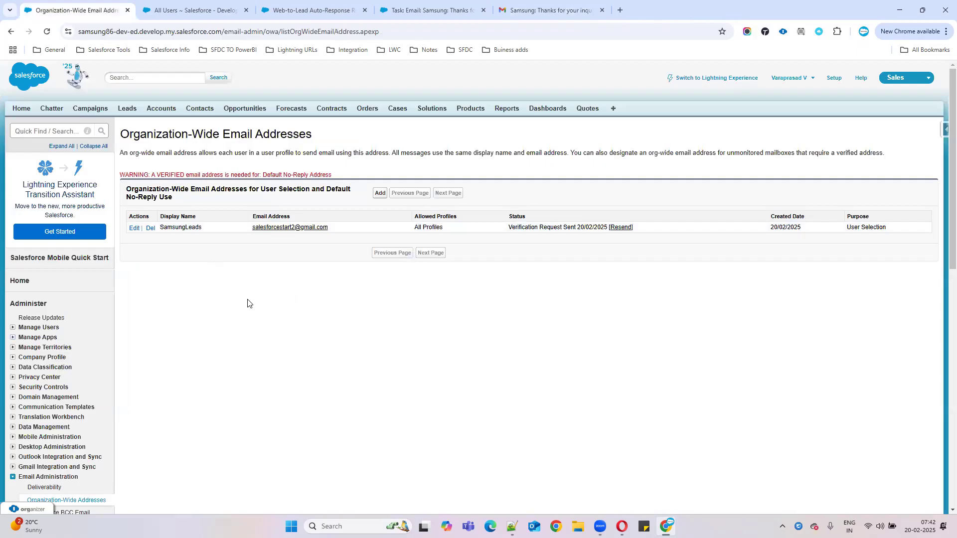
left_click_drag(160, 228, 201, 228)
left_click(508, 10)
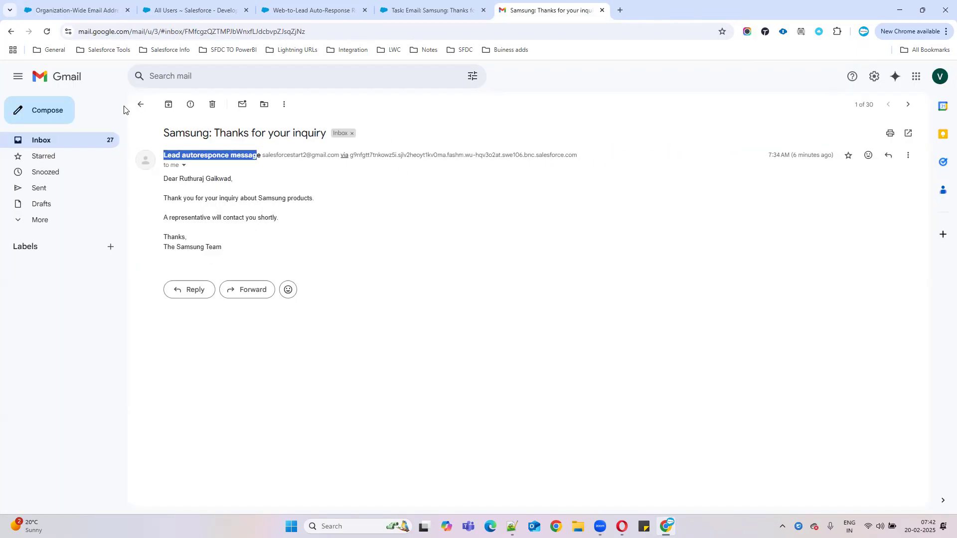
left_click(40, 142)
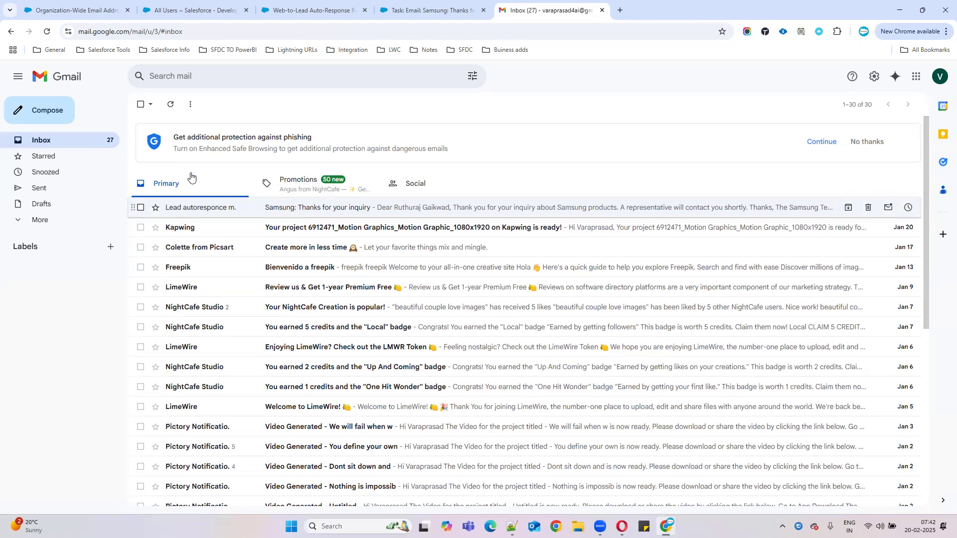
Step: Open the Samsung web-to-lead auto-response rule entry for editing and check its sender name
left_click(189, 11)
left_click(295, 12)
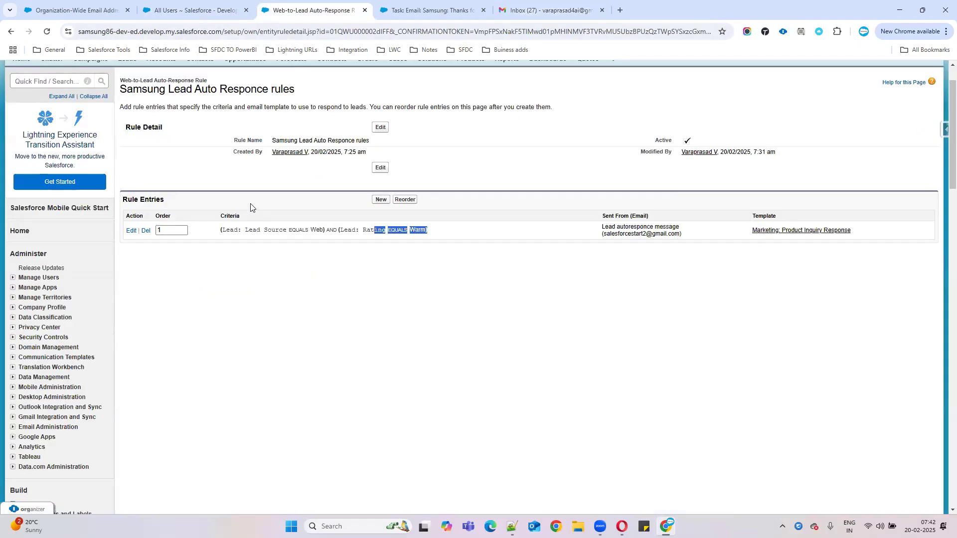
left_click_drag(273, 139, 388, 148)
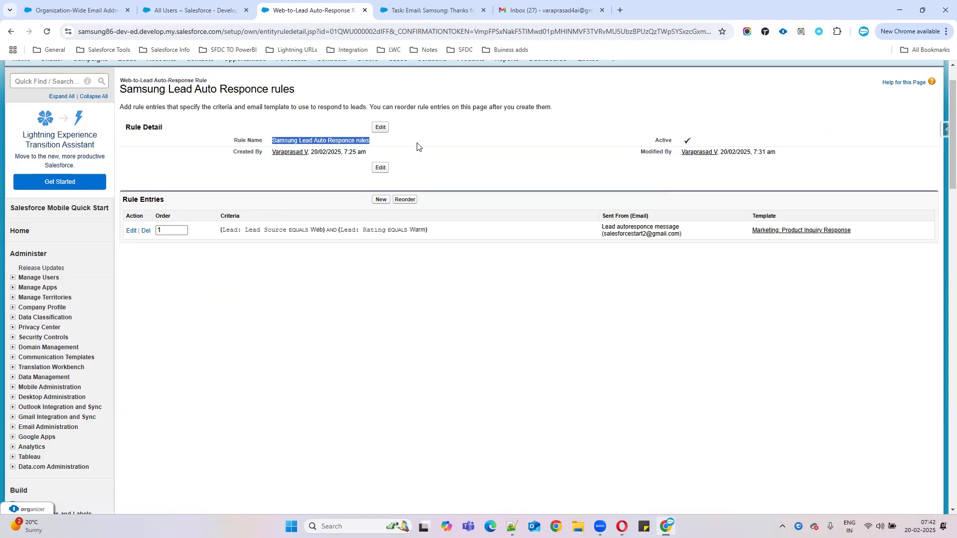
left_click(130, 231)
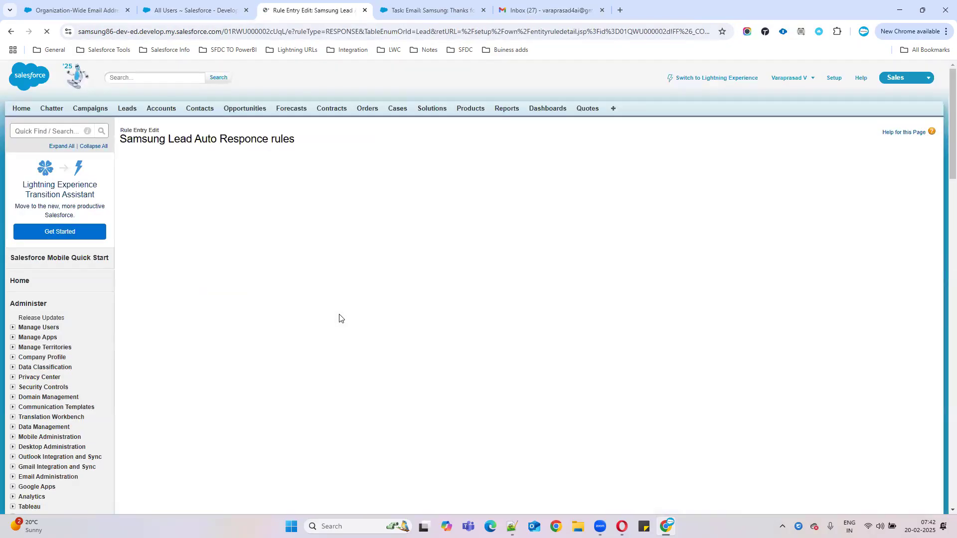
scroll(339, 318, "down", 2)
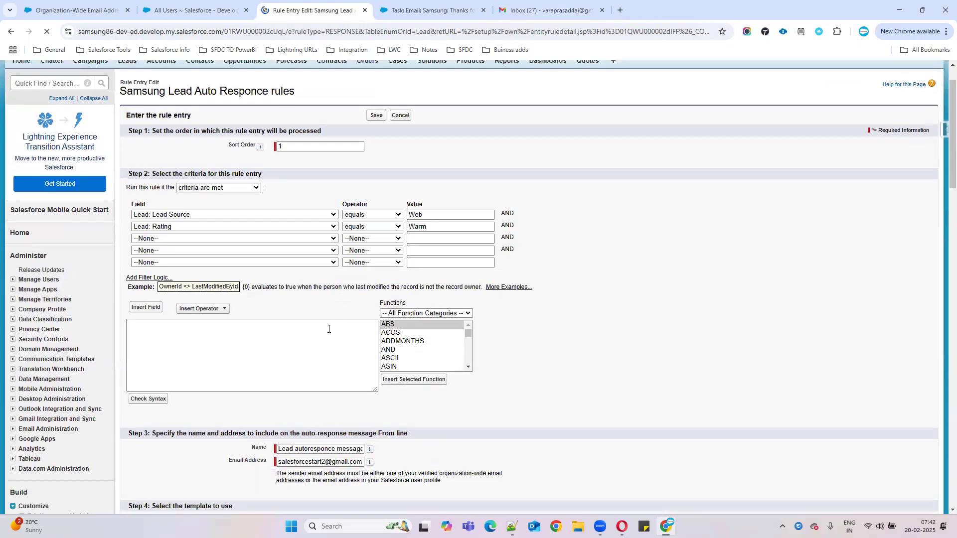
left_click_drag(277, 259, 363, 259)
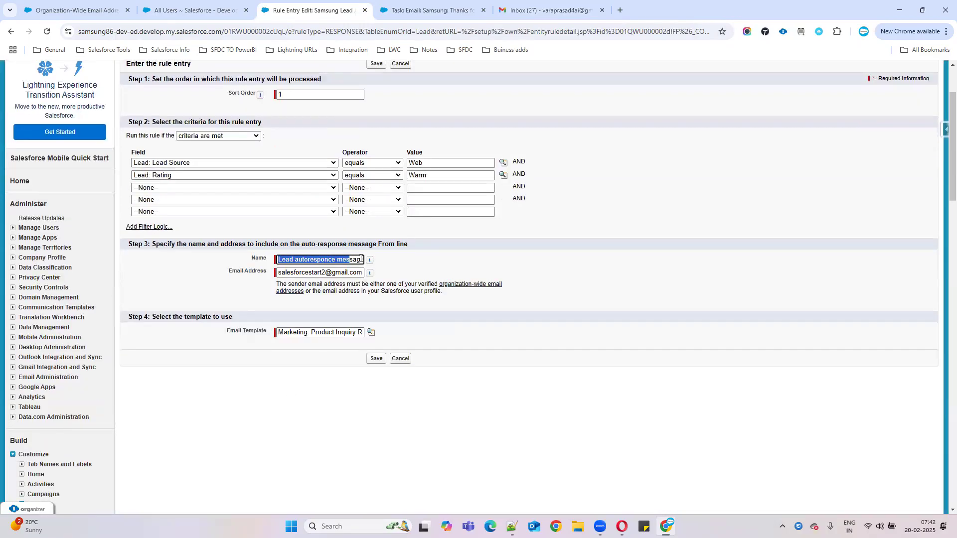
Step: Reopen the Samsung auto-response email to compare its sender and body with the rule entry
left_click(409, 13)
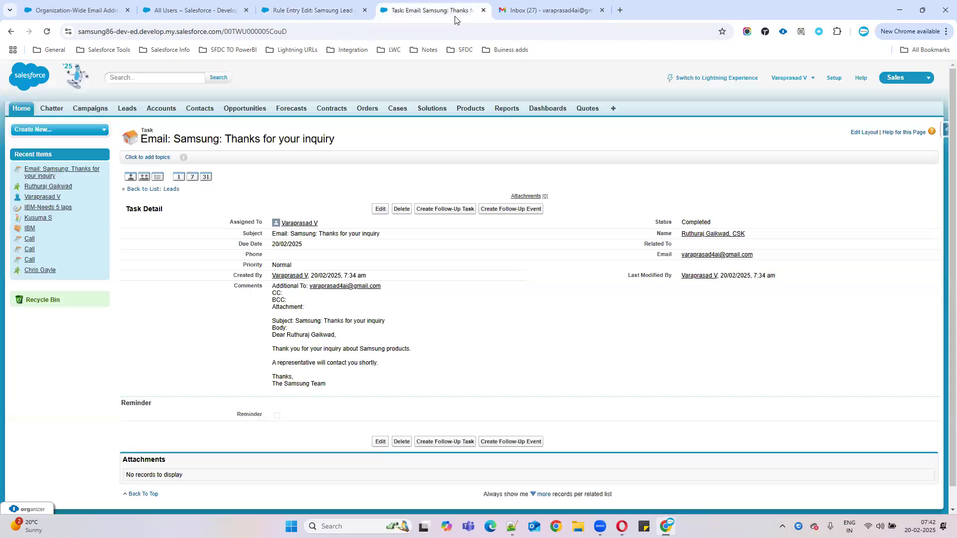
left_click(548, 10)
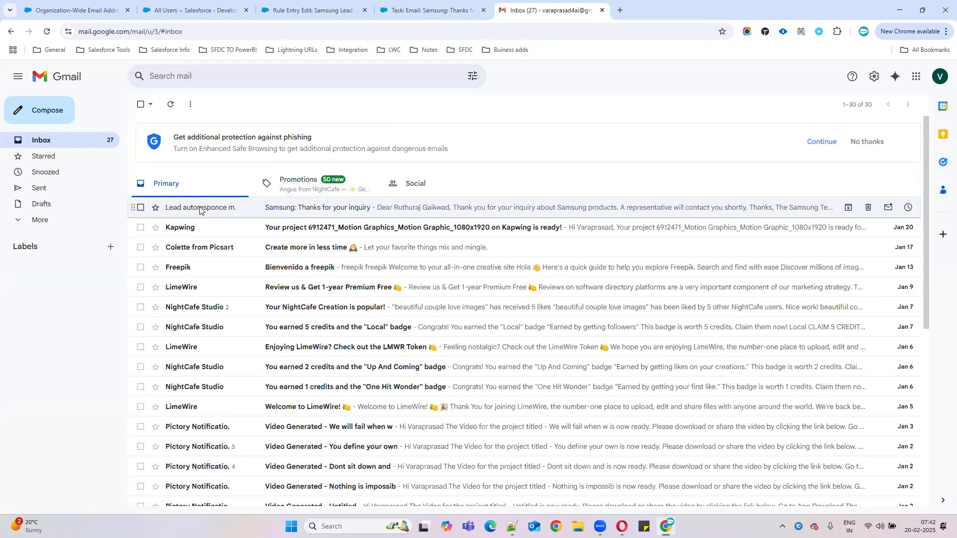
left_click(204, 212)
left_click_drag(164, 156, 375, 155)
left_click(77, 10)
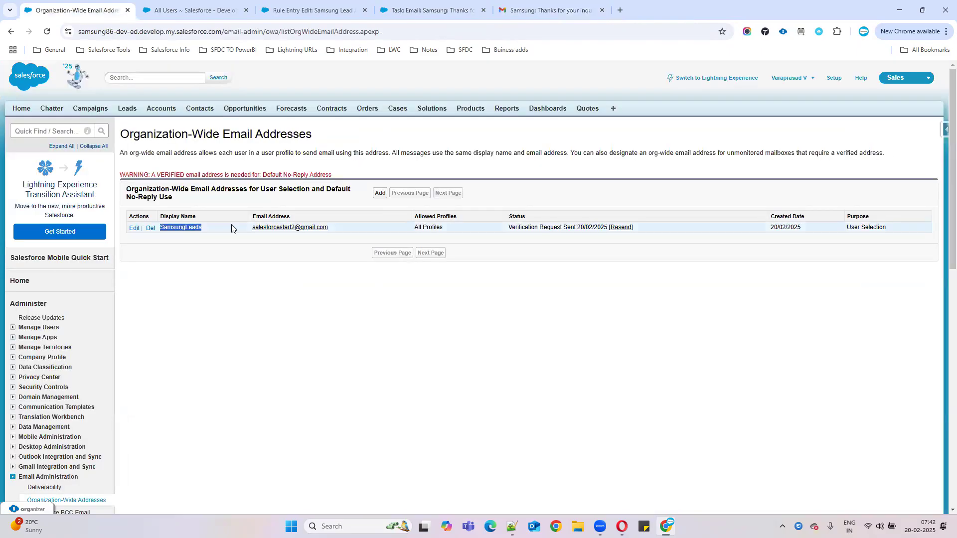
left_click(542, 10)
left_click_drag(165, 178, 275, 252)
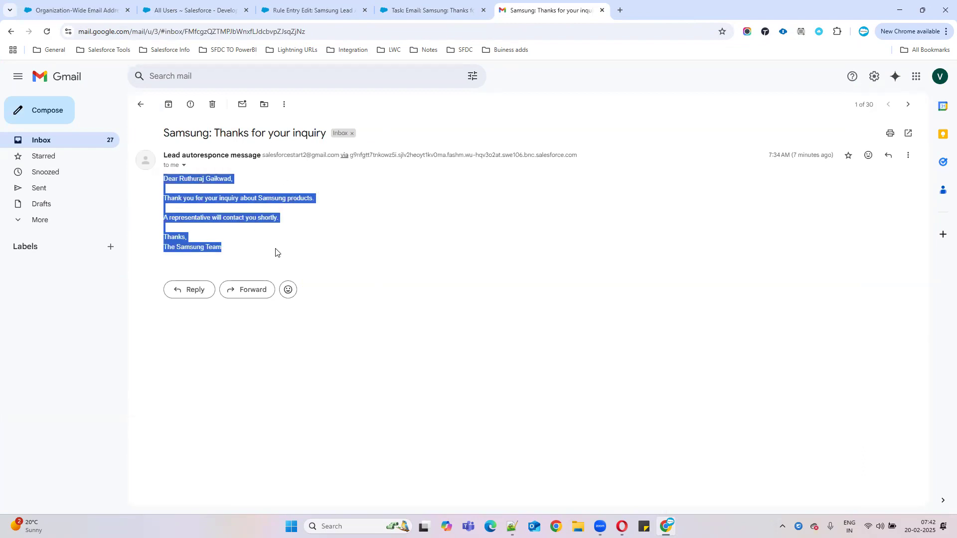
left_click(387, 251)
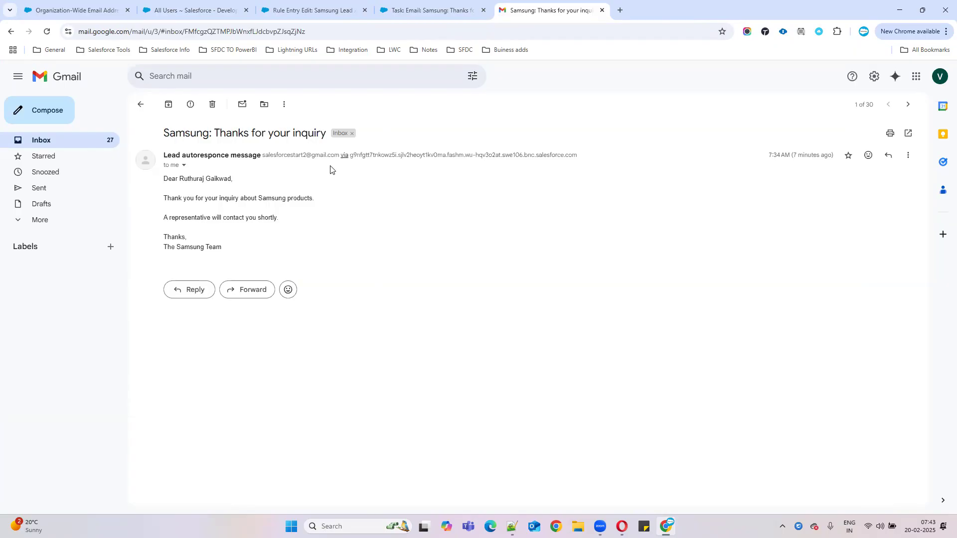
Step: Inspect the email's sender details and the Salesforce task, then scroll the Notepad++ notes
left_click(183, 166)
left_click(799, 244)
left_click(410, 7)
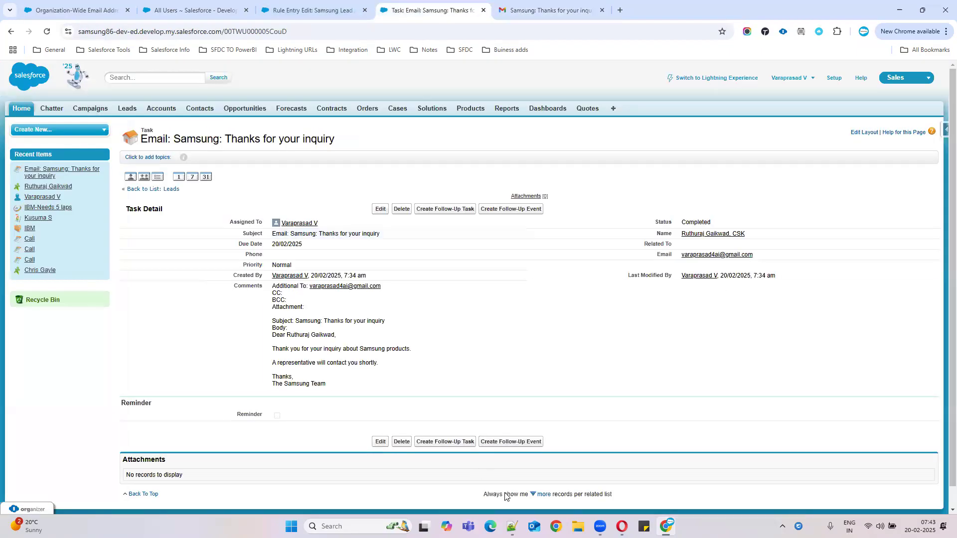
left_click(512, 526)
scroll(85, 341, "down", 4)
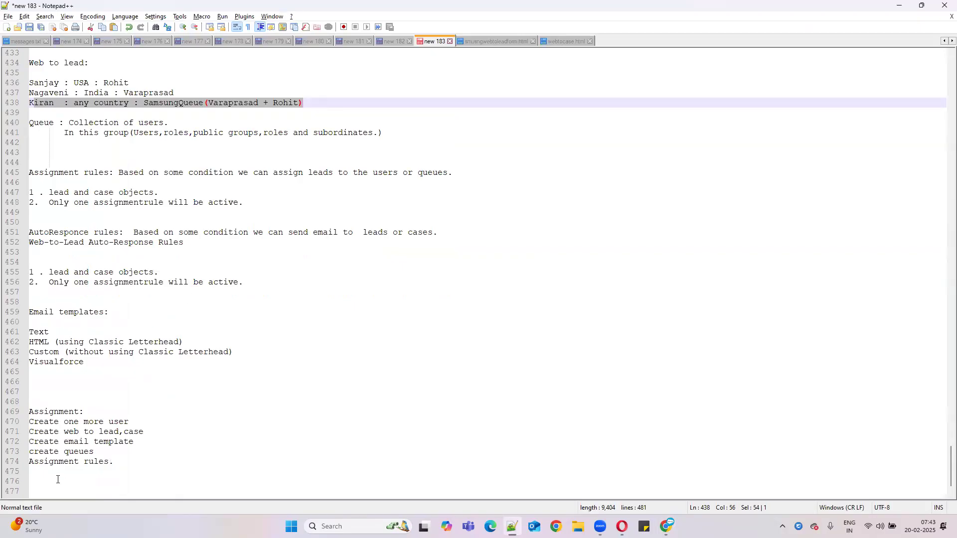
Step: Start an 'AutoResponceRules' note below the Assignment list
left_click(123, 468)
key("Return")
key("Return")
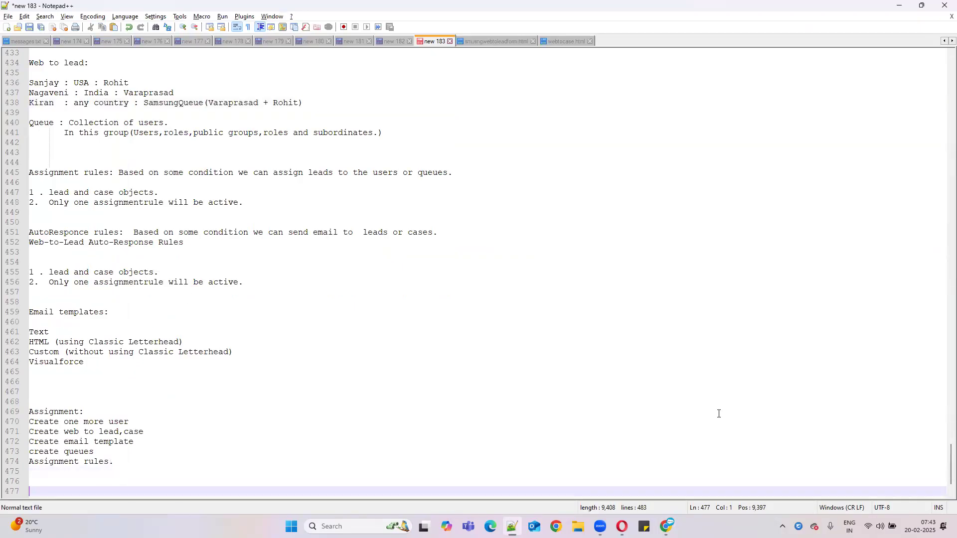
type("Assignm")
key("BackSpace")
key("BackSpace")
key("BackSpace")
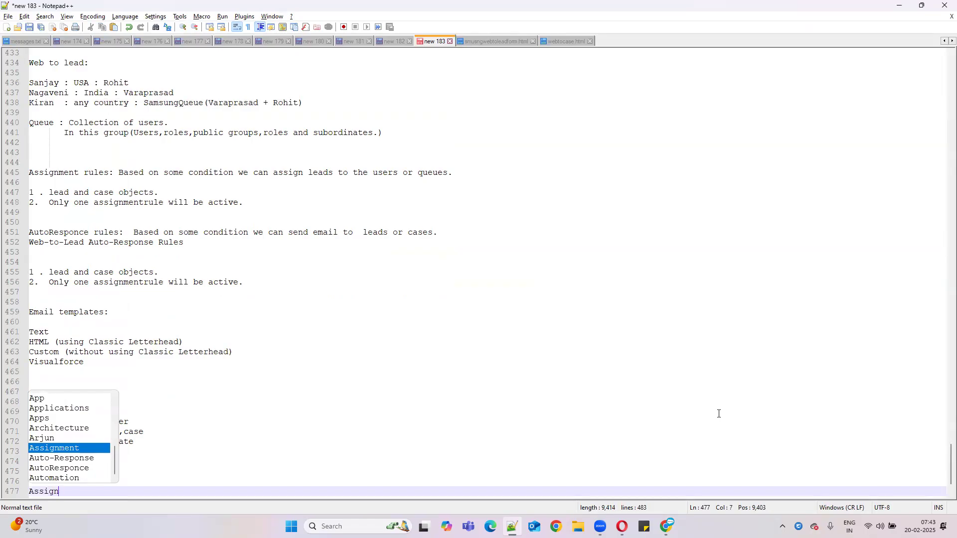
key("BackSpace")
key("BackSpace")
key("BackSpace")
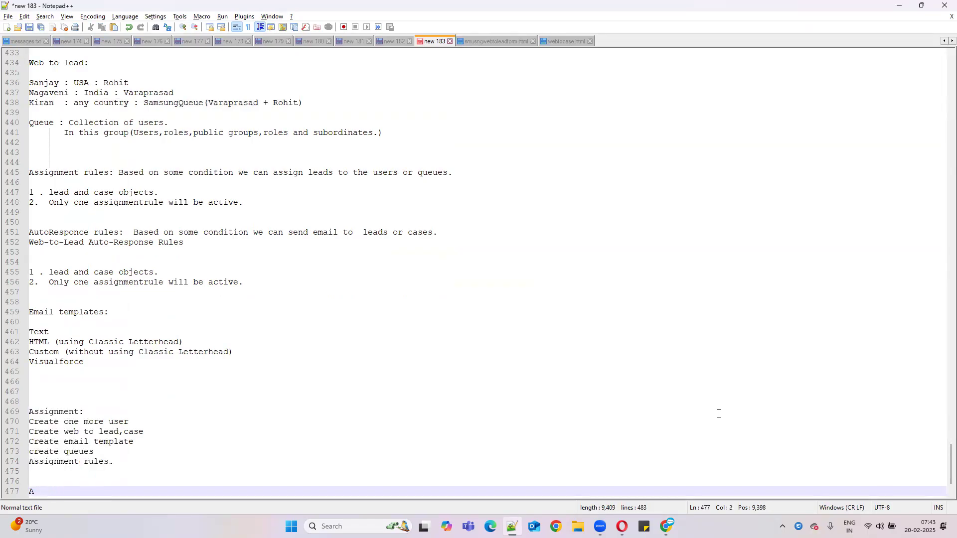
type("utoResponceRules")
key("Return")
key("Return")
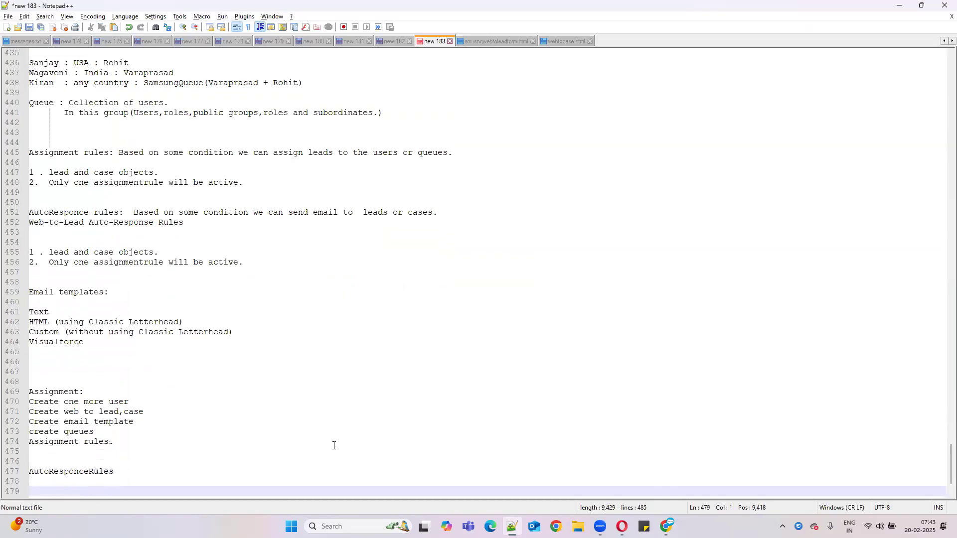
Step: Add the lines 'Modify existing emailtemplate' and 'Autor responce rules for both email and case'
left_click(74, 478)
type("Modify existin")
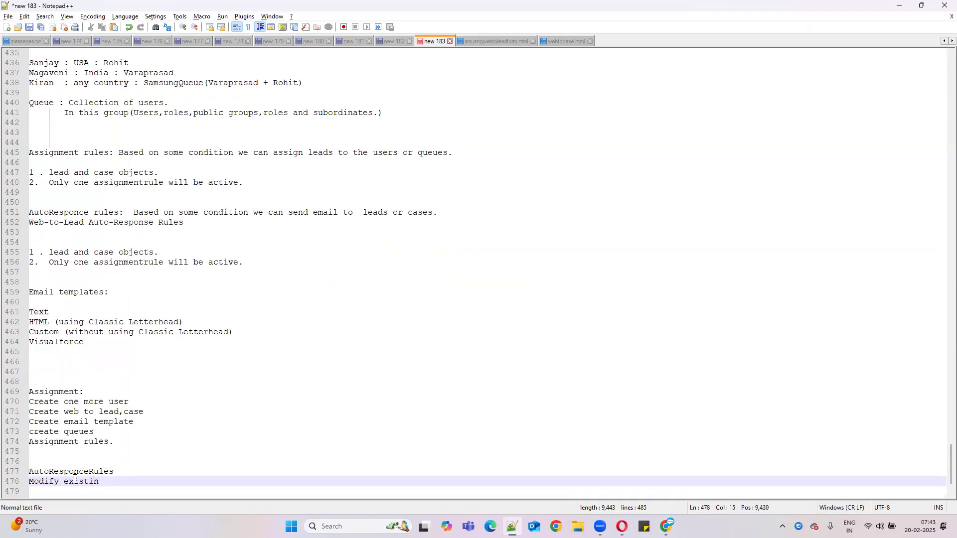
type("g emailtemplate")
key("Return")
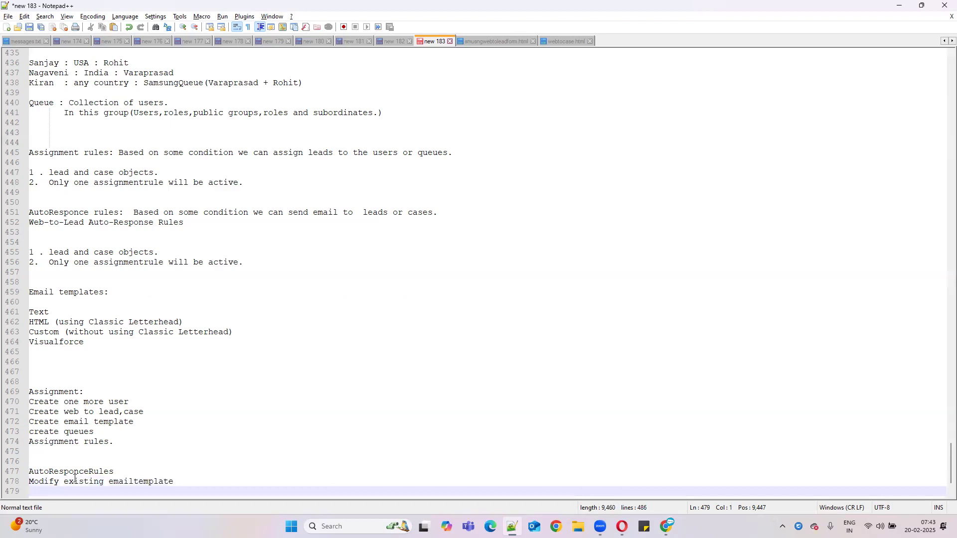
key("Return")
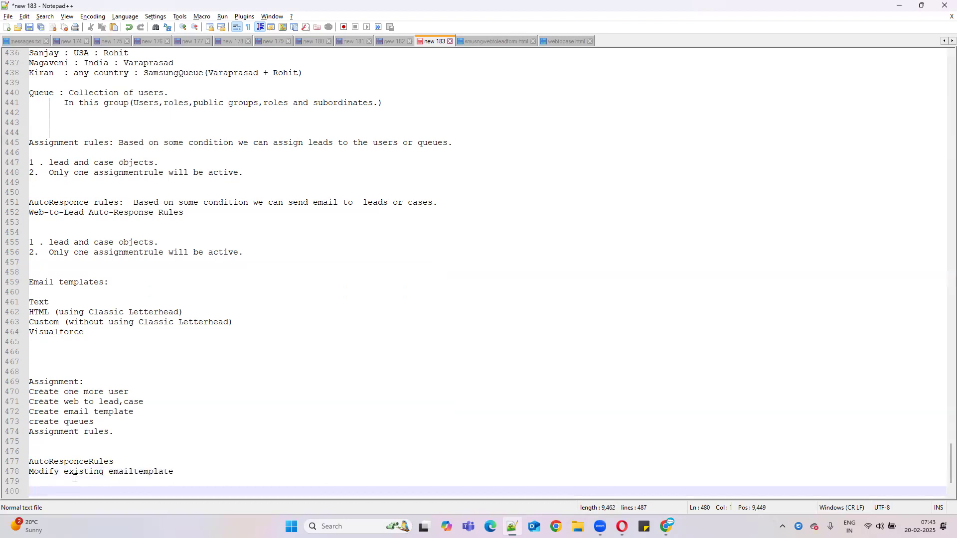
left_click(74, 479)
type("Autor")
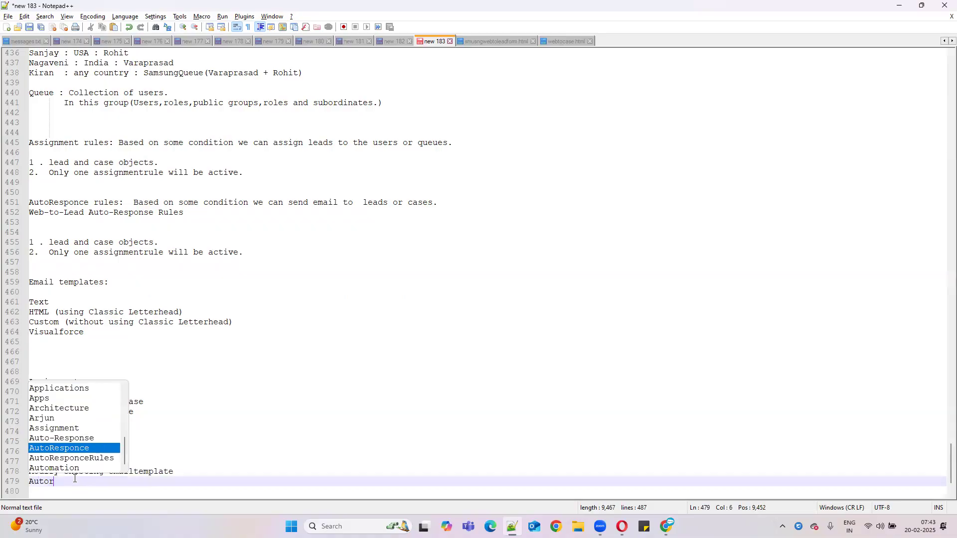
type(" responce rules for both email")
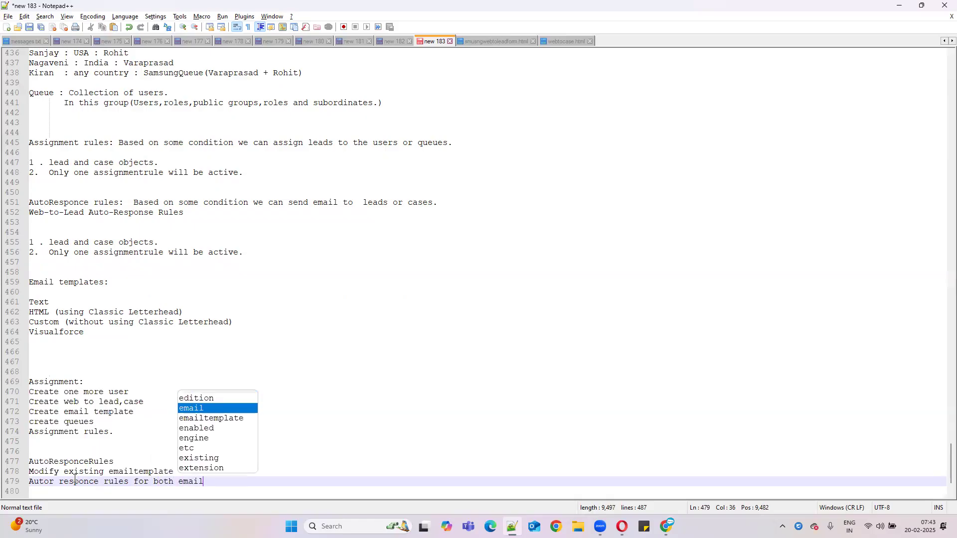
type(" and case")
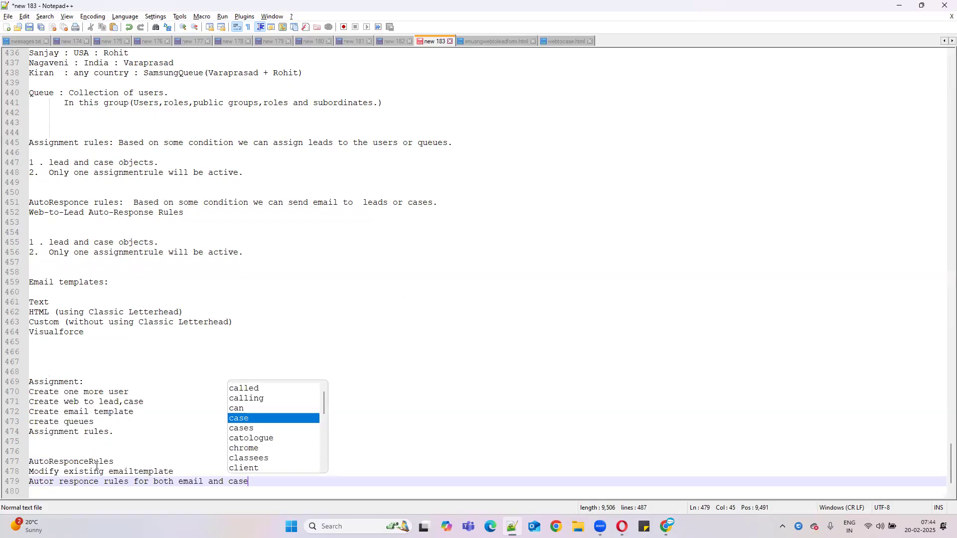
Step: Insert an 'Escalation Rules:' heading after the auto-response notes, above Email templates
left_click(340, 286)
scroll(181, 290, "up", 1)
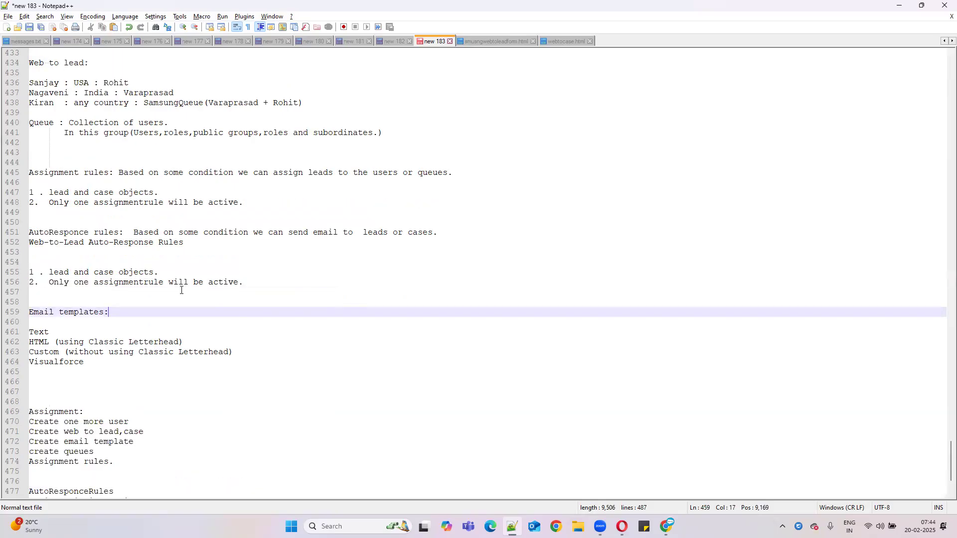
left_click_drag(34, 173, 189, 195)
left_click_drag(44, 233, 255, 282)
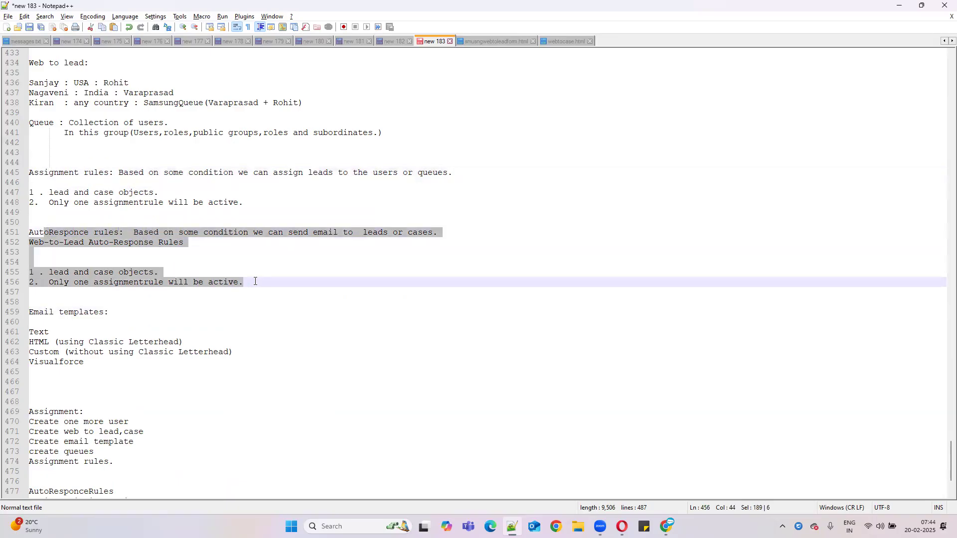
left_click(258, 282)
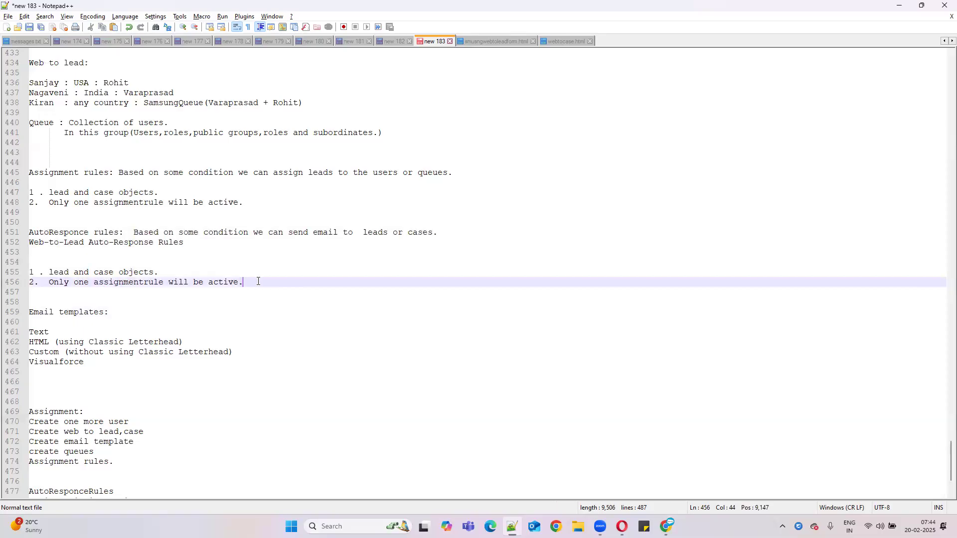
key("Return")
key("Return")
key("Return")
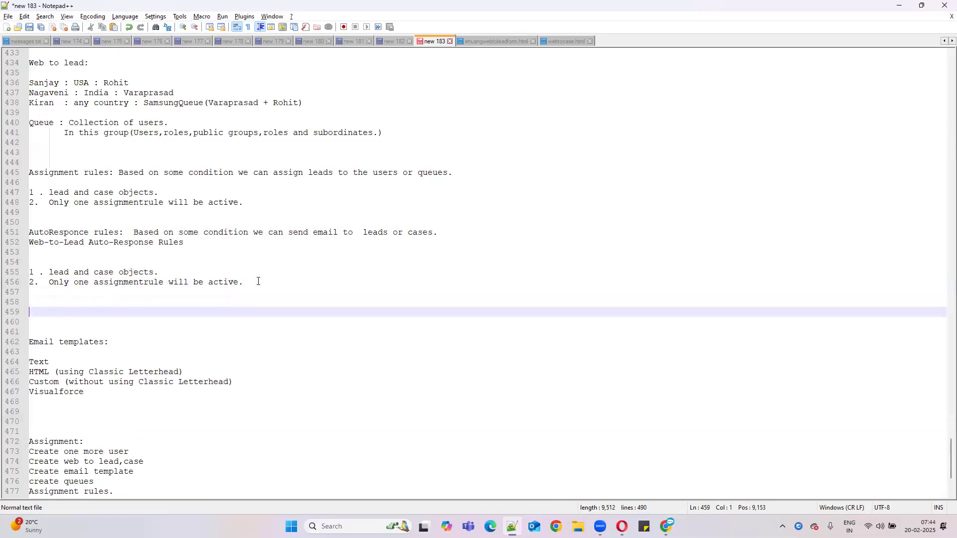
type("Escalation Rules")
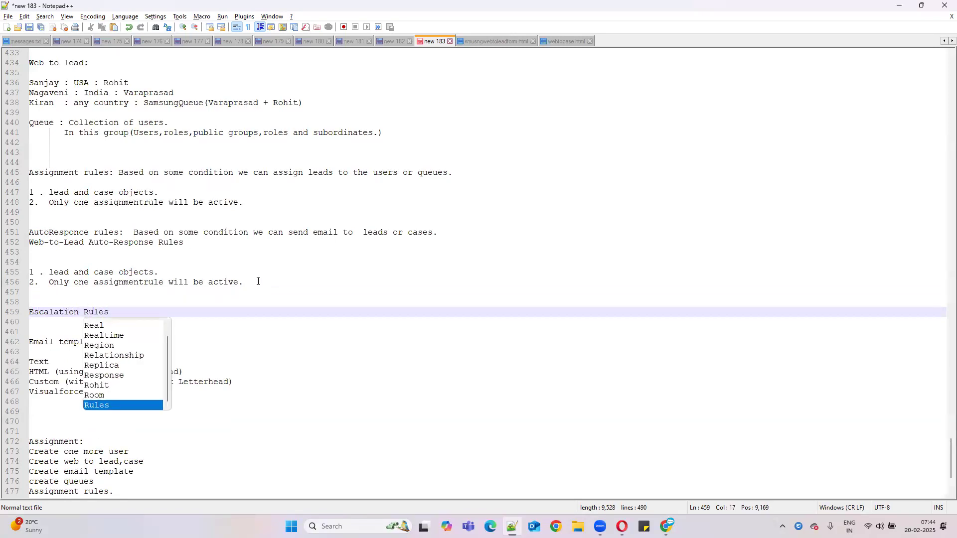
type(":")
key("Return")
key("Return")
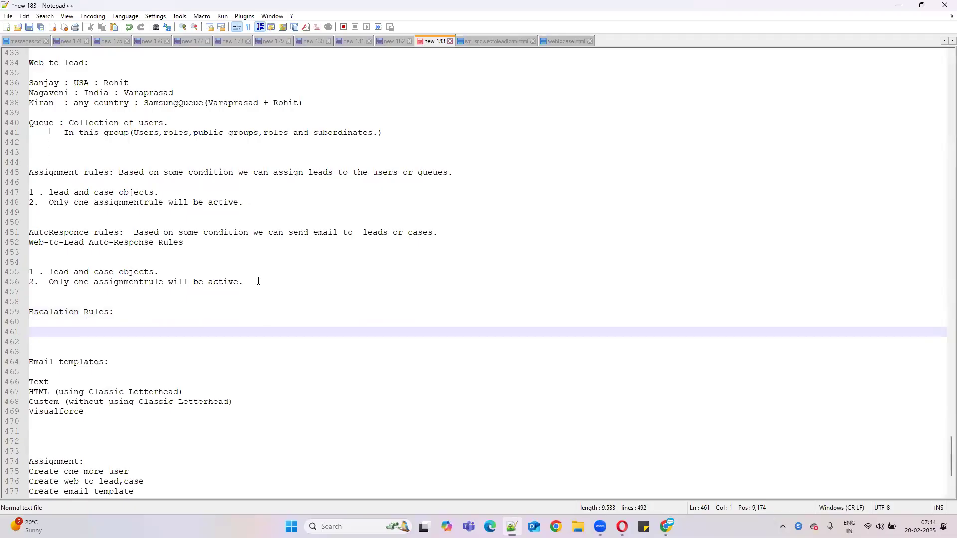
Step: Compare the new heading with the Assignment and AutoResponce headings
left_click_drag(116, 312, 18, 314)
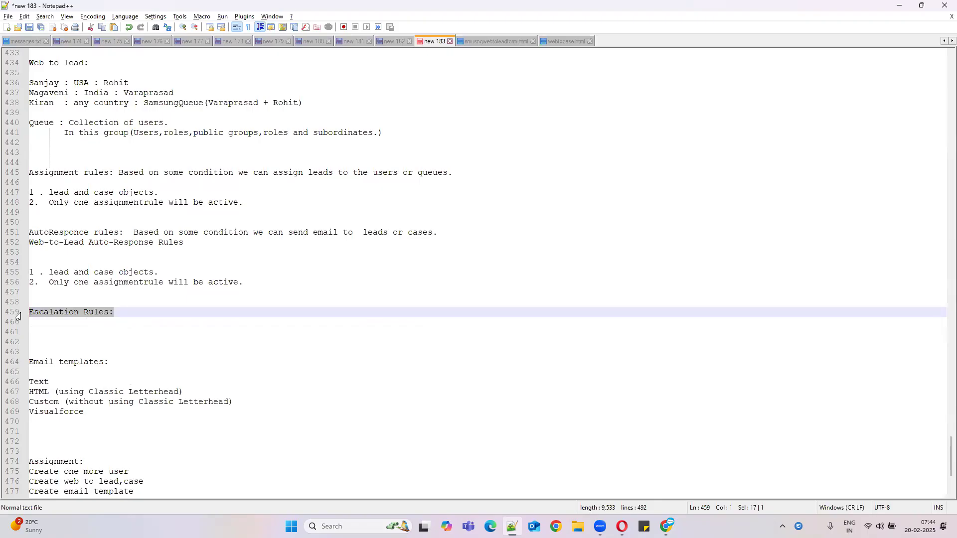
left_click_drag(93, 232, 18, 235)
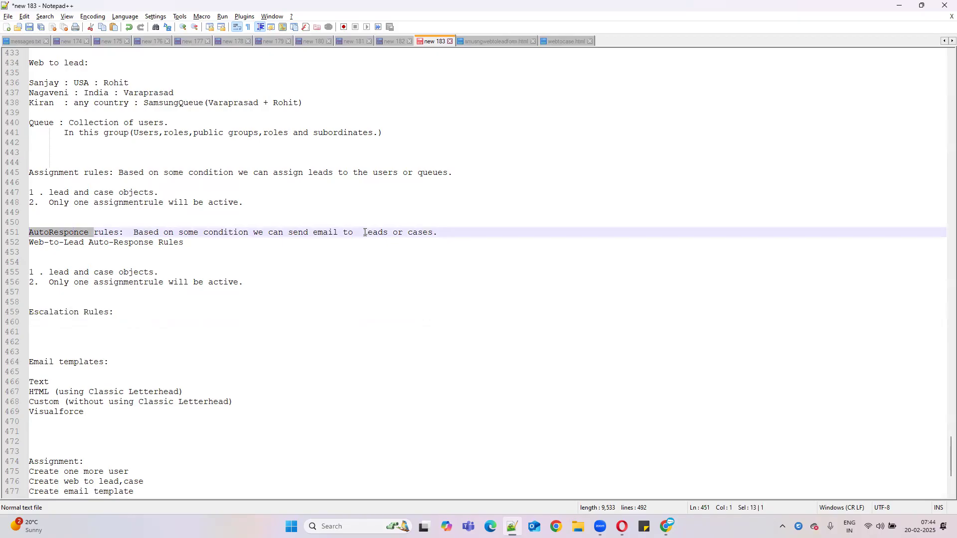
left_click_drag(80, 173, 28, 173)
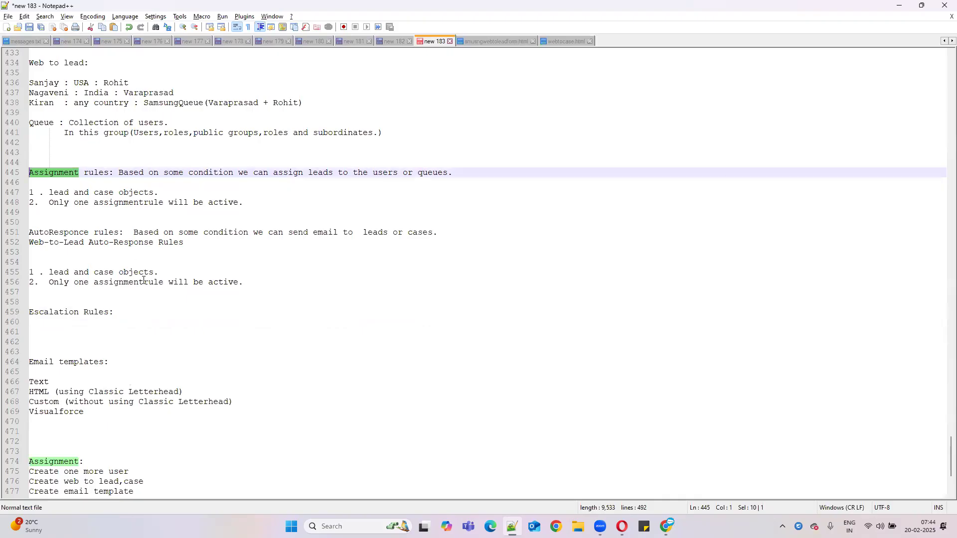
left_click_drag(116, 312, 19, 312)
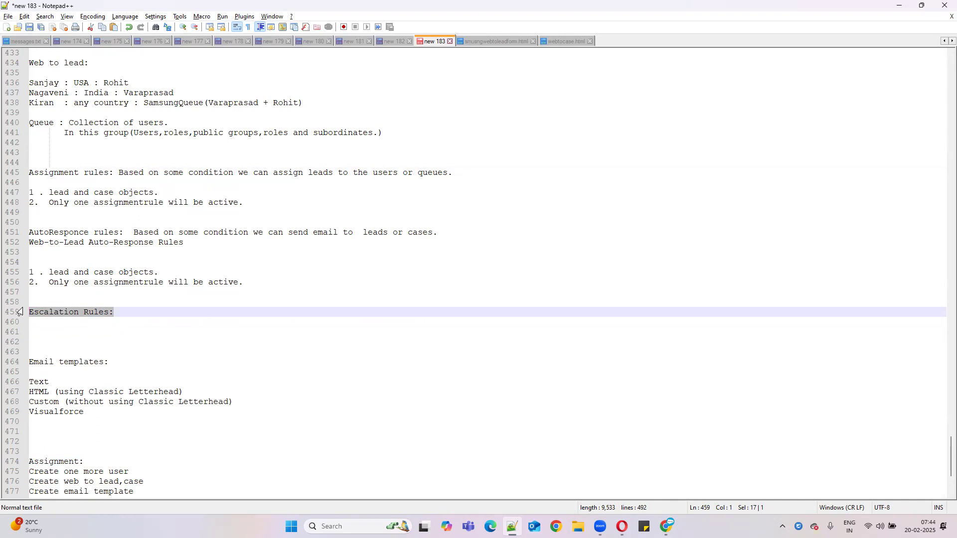
left_click(125, 310)
Step: Type 'Case objects 24 hours escalte' as the first note under Escalation Rules:
key("Return")
key("Return")
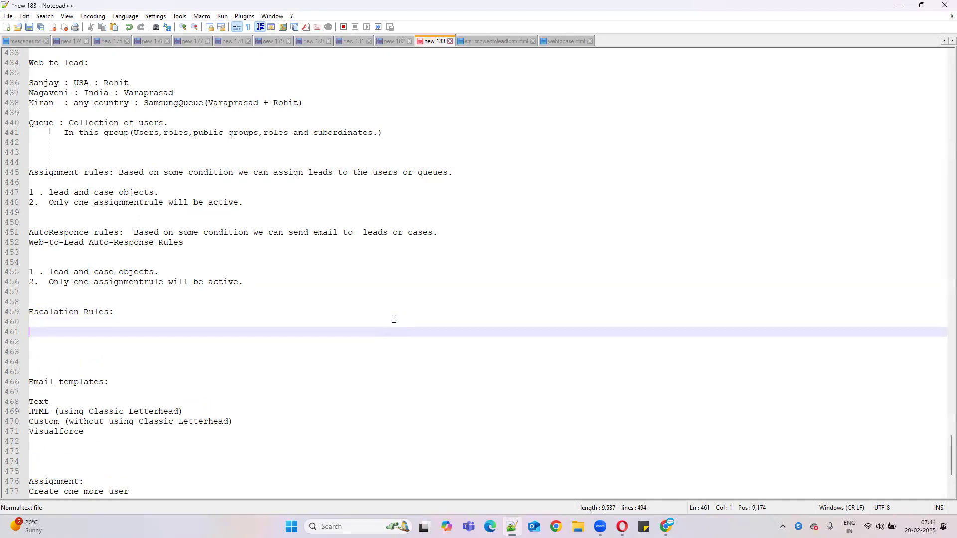
type("Case")
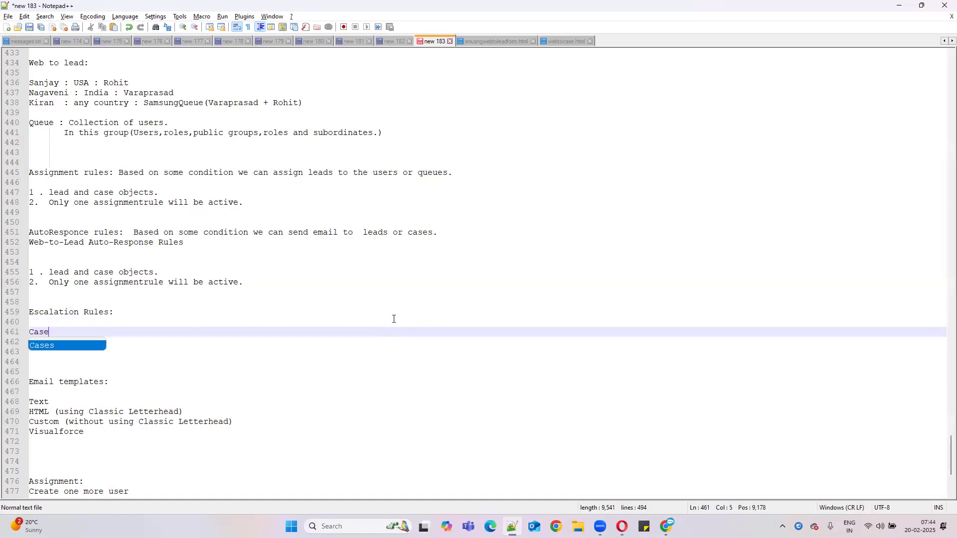
type(" obj")
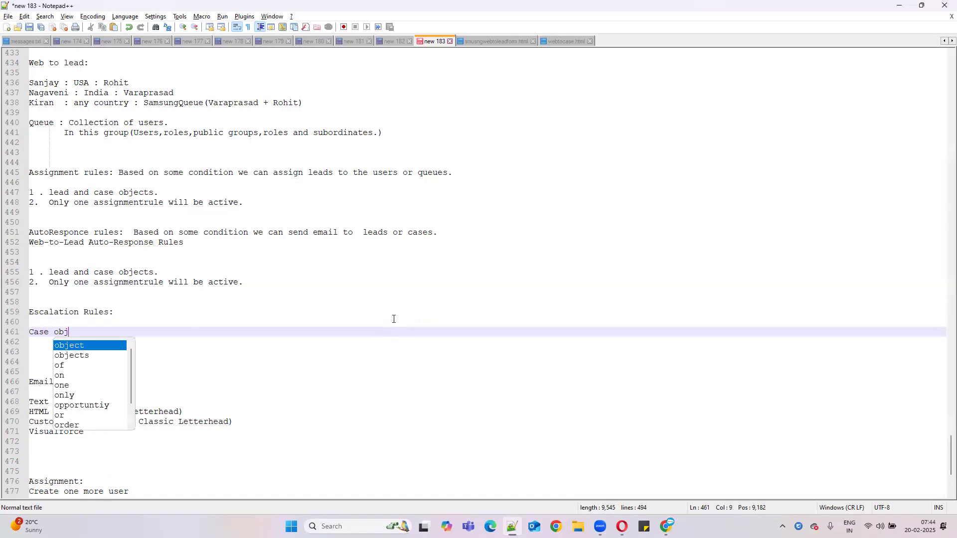
type("ects")
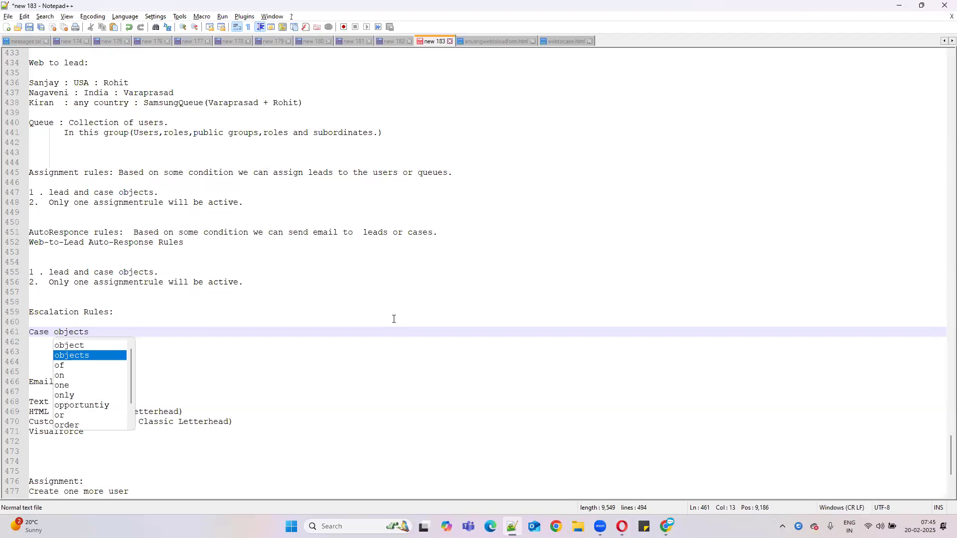
type("24 hours e")
type("alte")
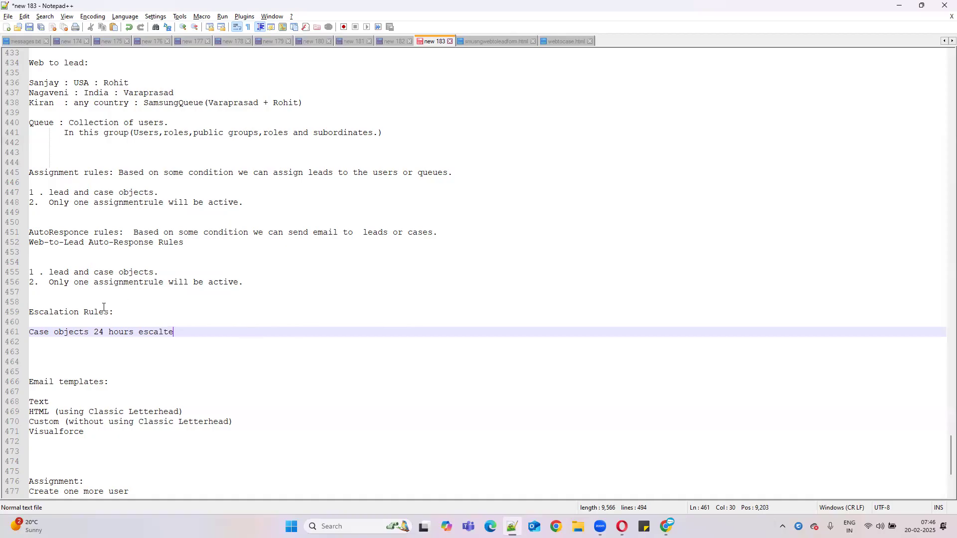
left_click_drag(160, 272, 25, 273)
key("ctrl+c")
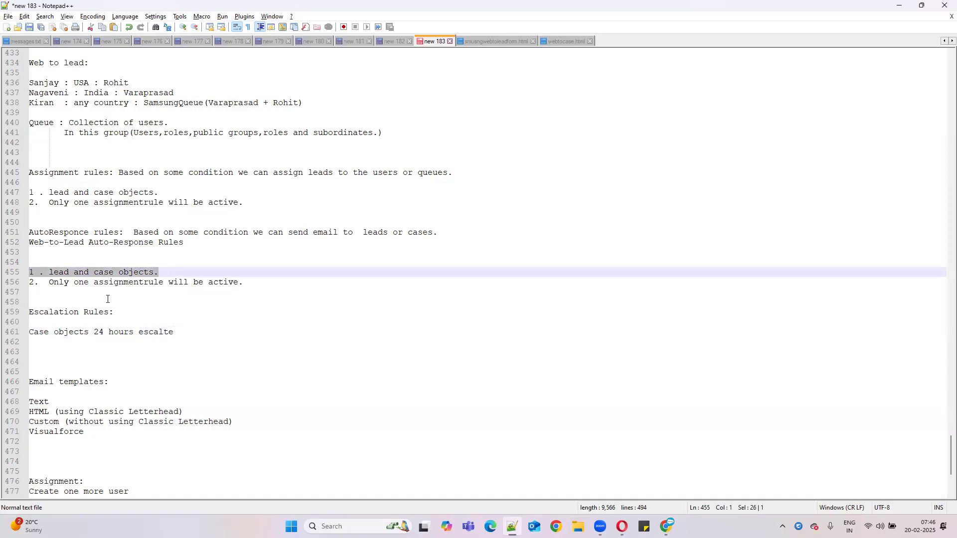
Step: Paste the 'lead and case objects' line under Escalation Rules and trim it to 'case objects'
left_click(129, 311)
key("Return")
key("ctrl+v")
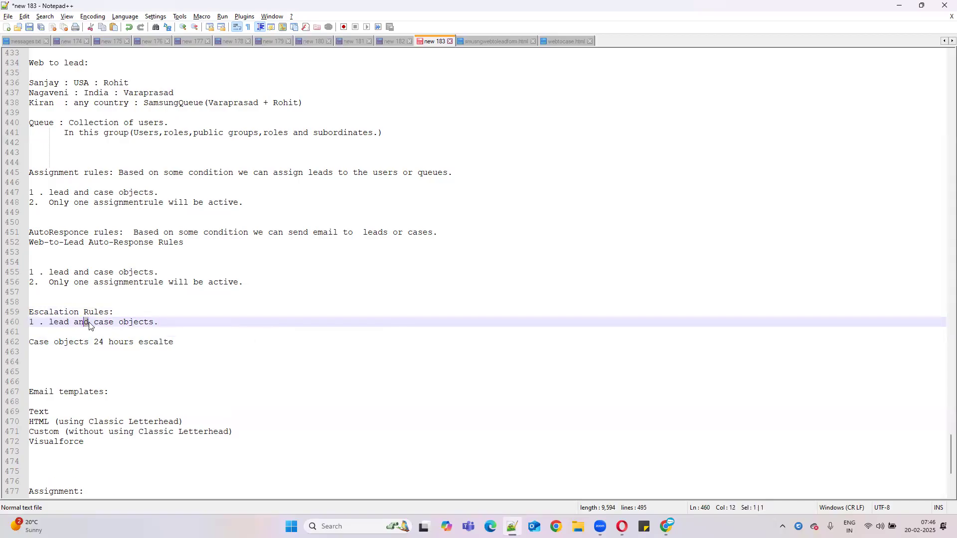
left_click_drag(89, 322, 53, 323)
key("BackSpace")
key("BackSpace")
key("BackSpace")
Step: Copy the one-active-rule note and reword it to 'Only one Escalation will be active'
left_click_drag(250, 282, 16, 283)
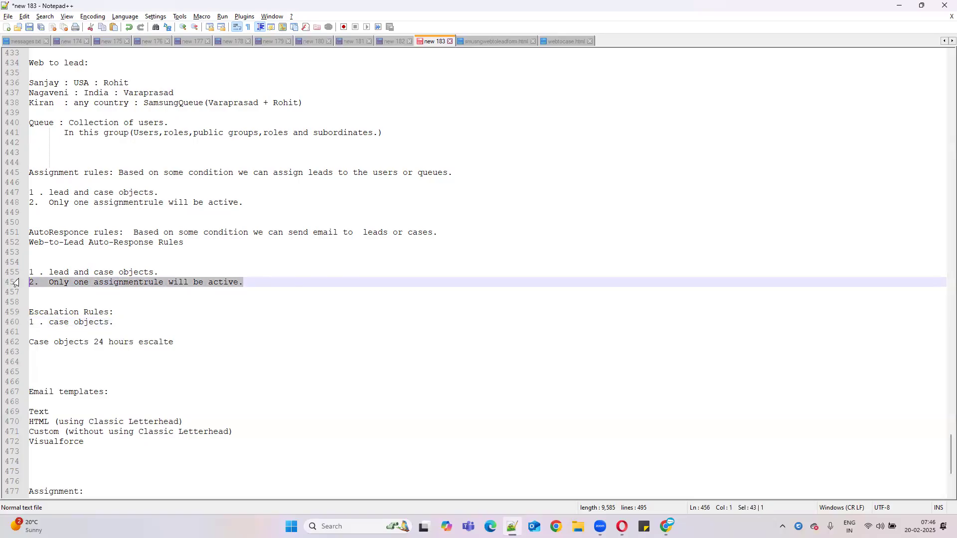
key("ctrl+c")
left_click(53, 333)
key("ctrl+v")
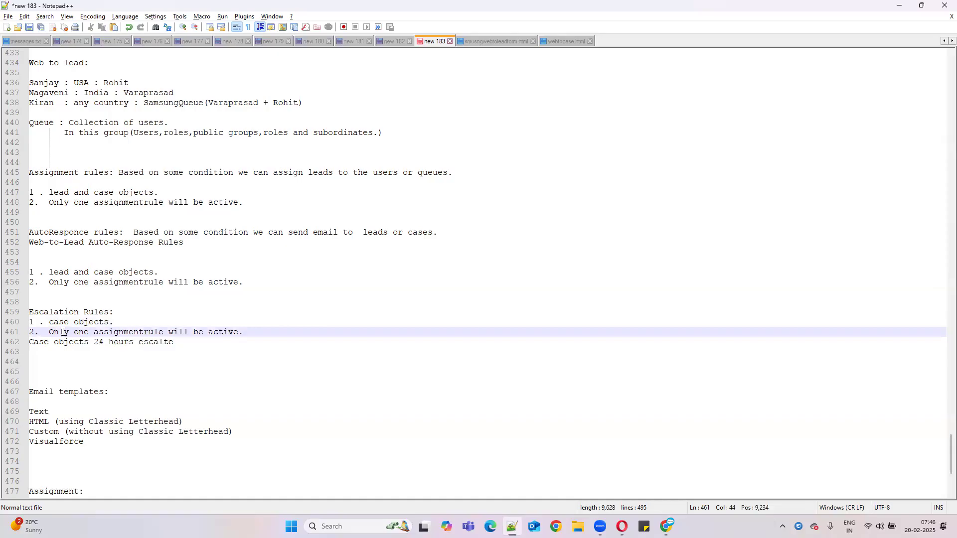
left_click(55, 311)
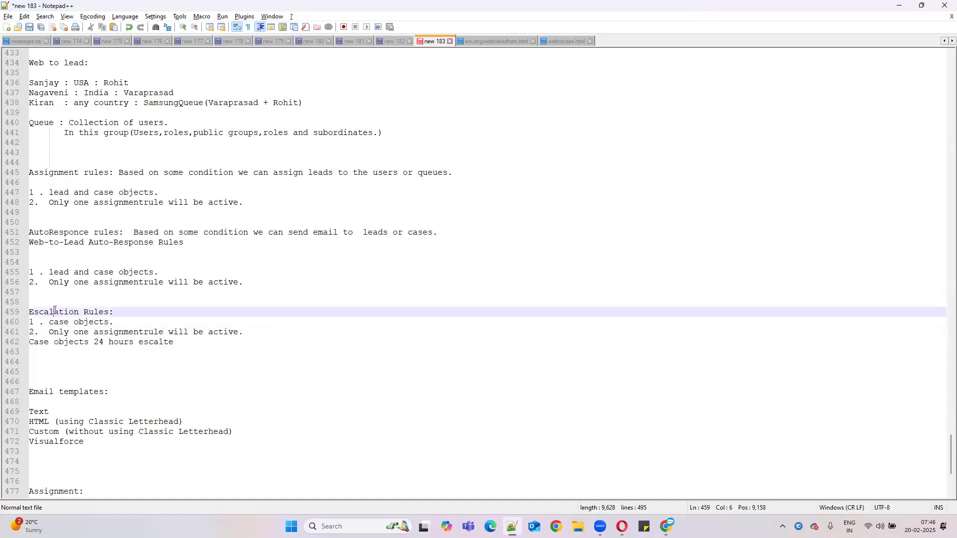
double_click(55, 311)
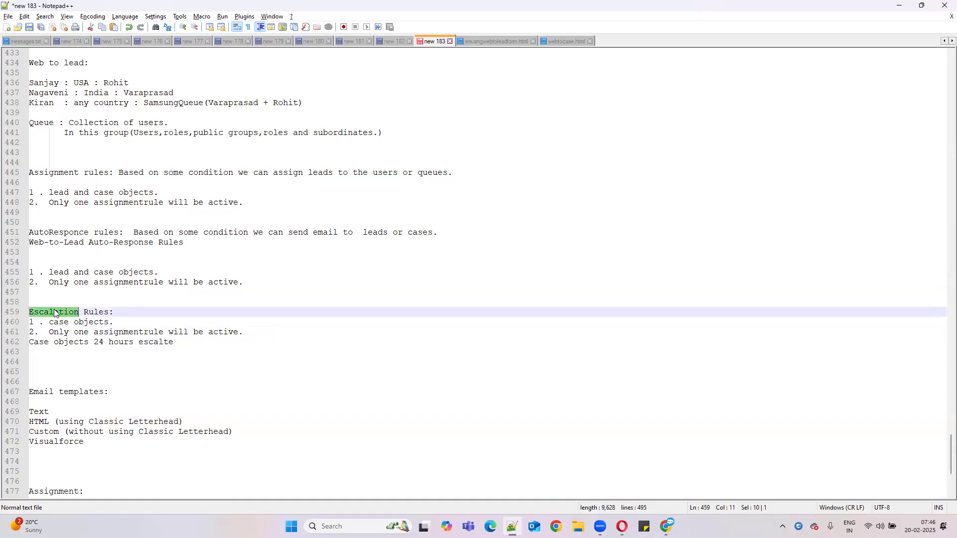
key("ctrl+c")
double_click(128, 329)
key("ctrl+v")
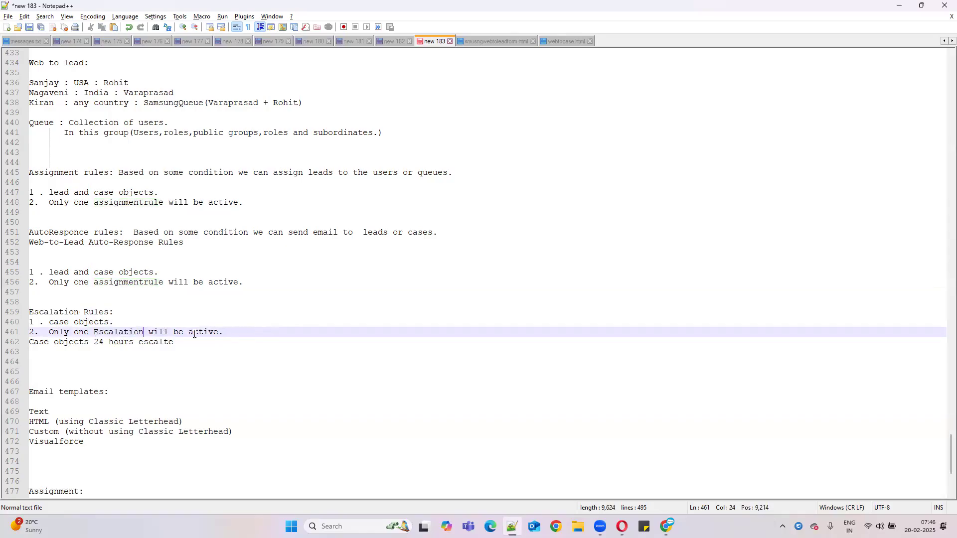
left_click(242, 330)
key("Return")
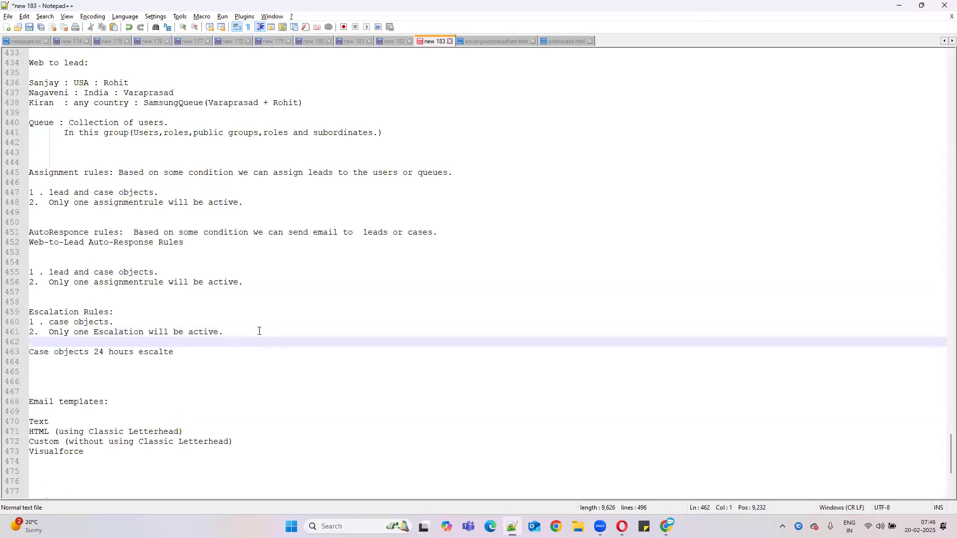
left_click(900, 6)
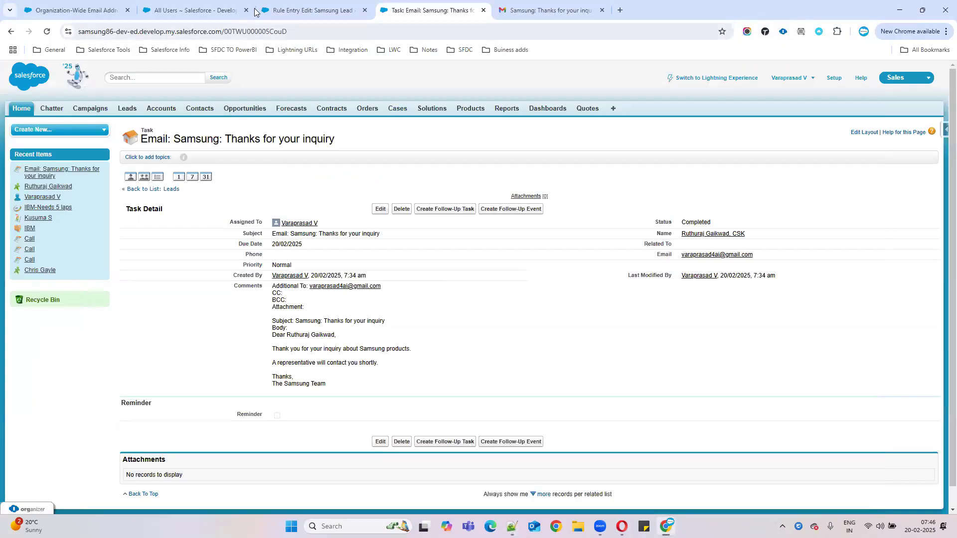
Step: From the All Users page, search Setup for 'esca' and open Escalation Rules
left_click(202, 8)
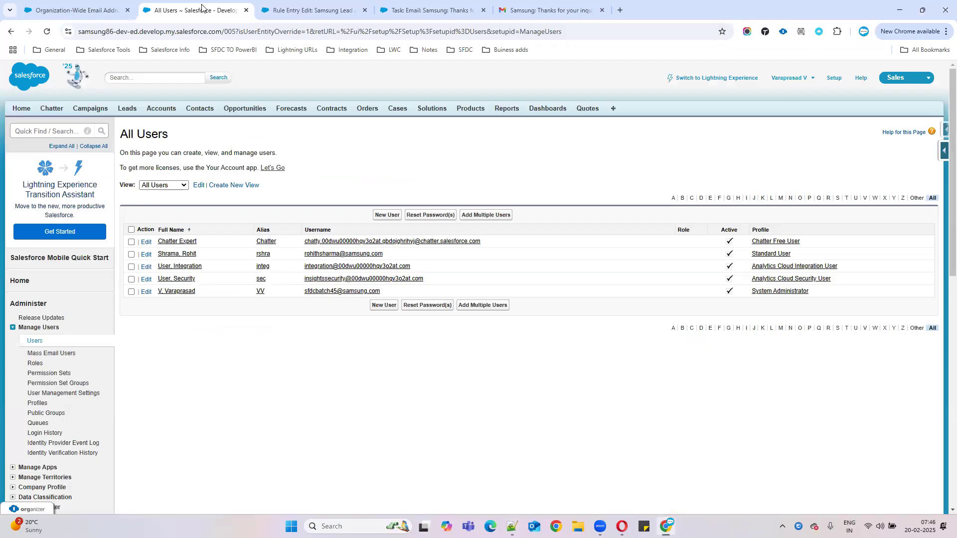
left_click(44, 132)
type("esca")
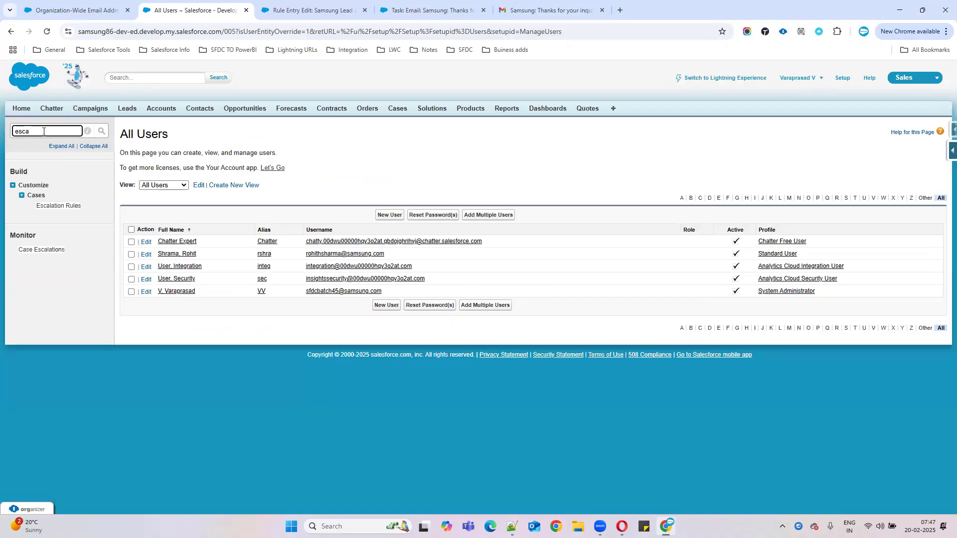
triple_click(40, 207)
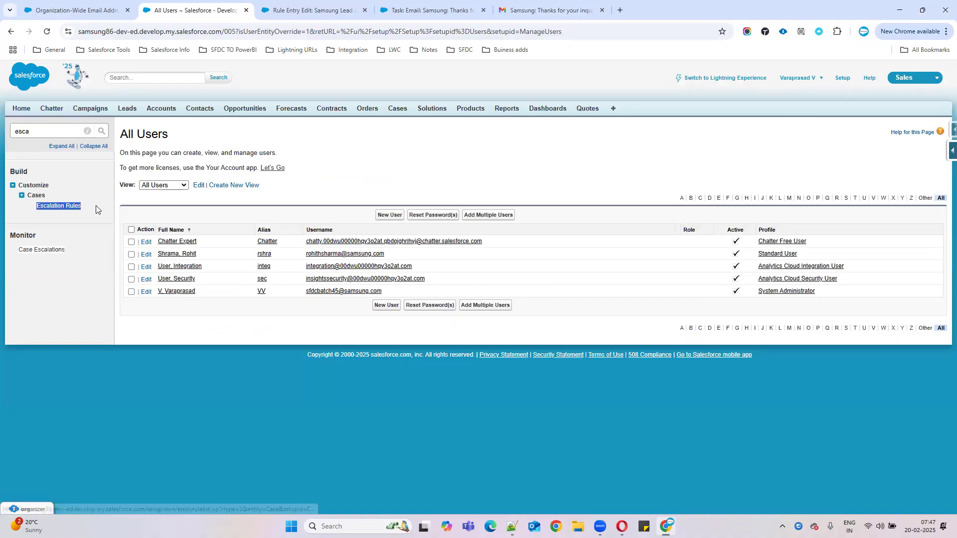
left_click(58, 208)
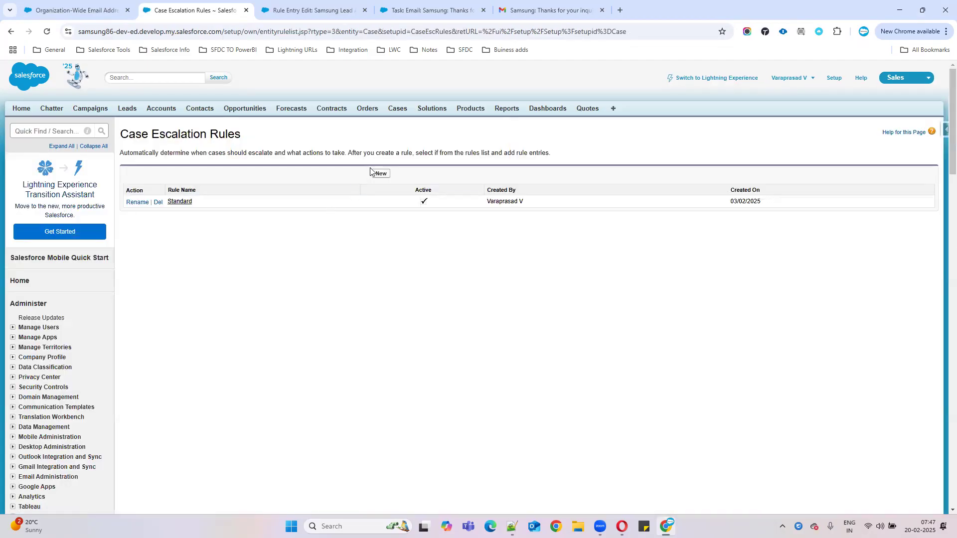
Step: Create and save the active escalation rule 'Case Escalation rules demo', then open it
left_click(381, 174)
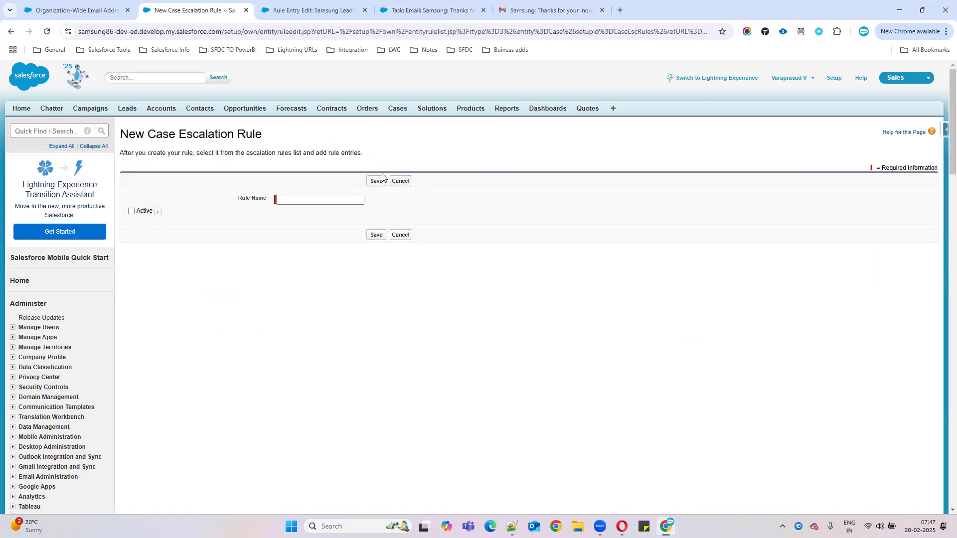
left_click(295, 198)
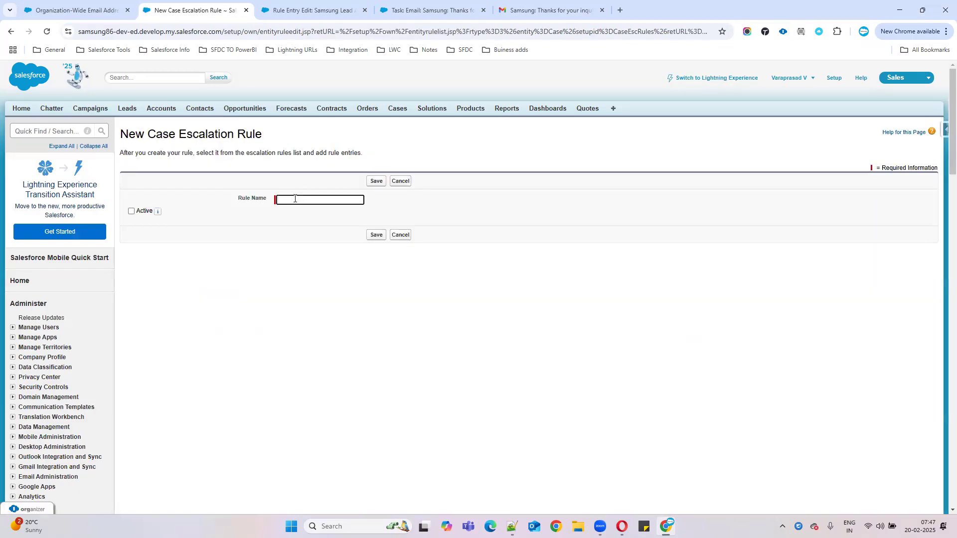
type("Case Escalation rules demo")
left_click(131, 210)
left_click(376, 236)
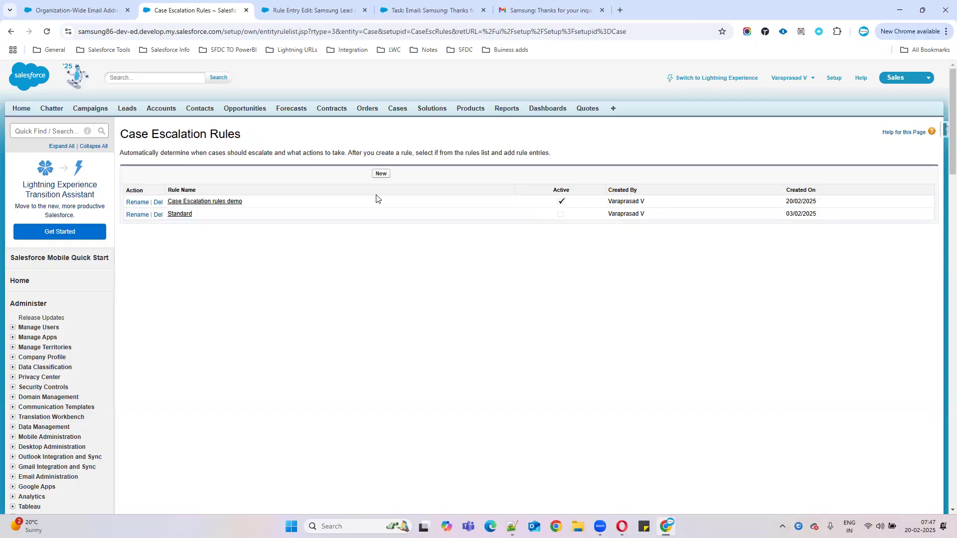
left_click_drag(496, 204, 691, 199)
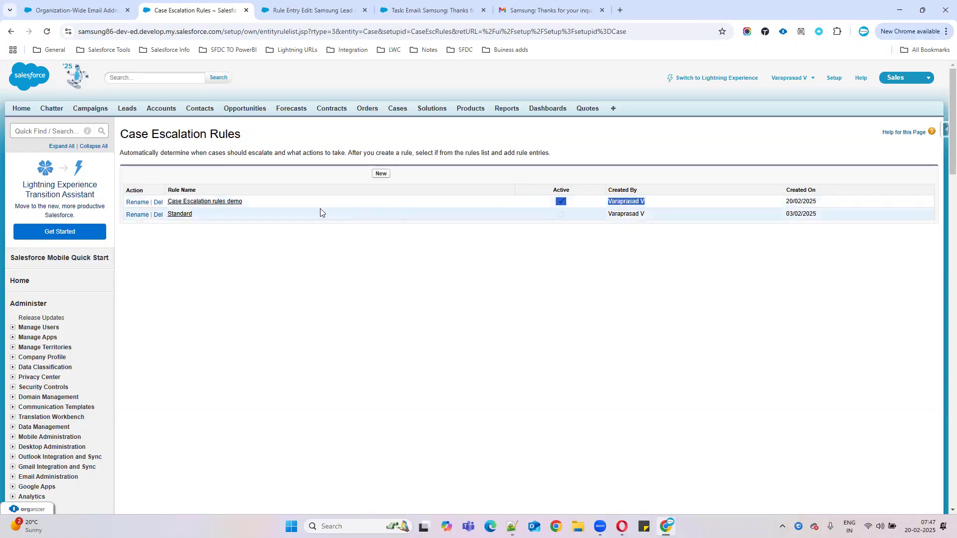
left_click(212, 203)
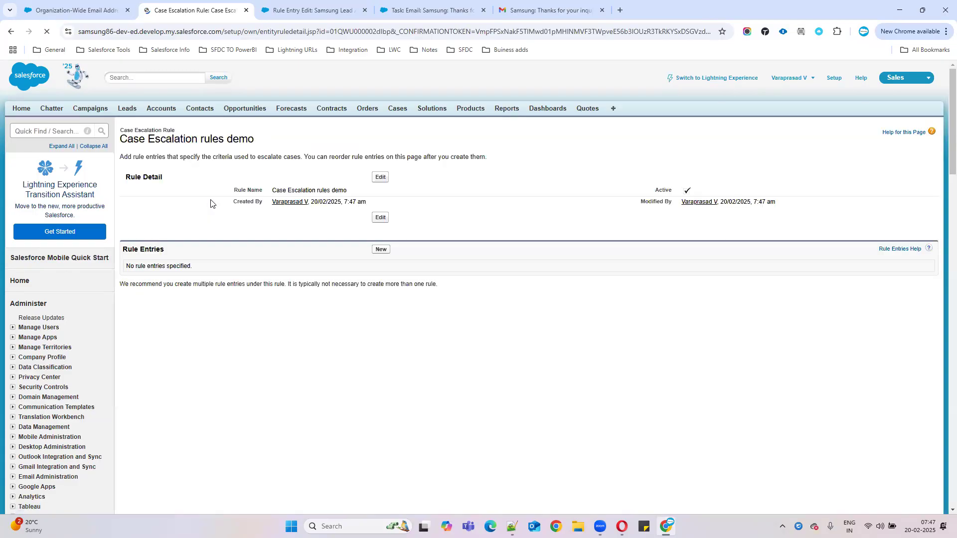
Step: Start a new rule entry with the first criterion Case: Priority equals High
left_click(378, 252)
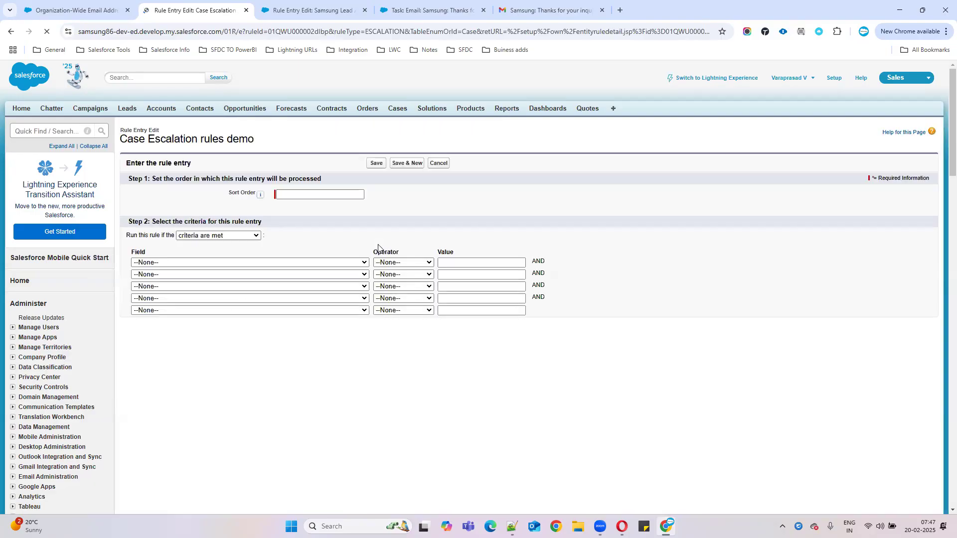
left_click(322, 193)
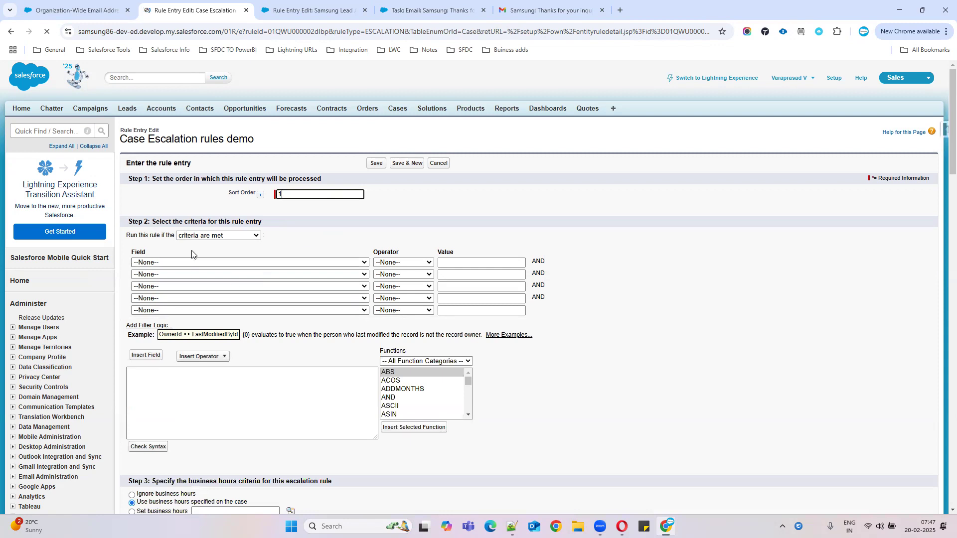
left_click_drag(161, 163, 274, 175)
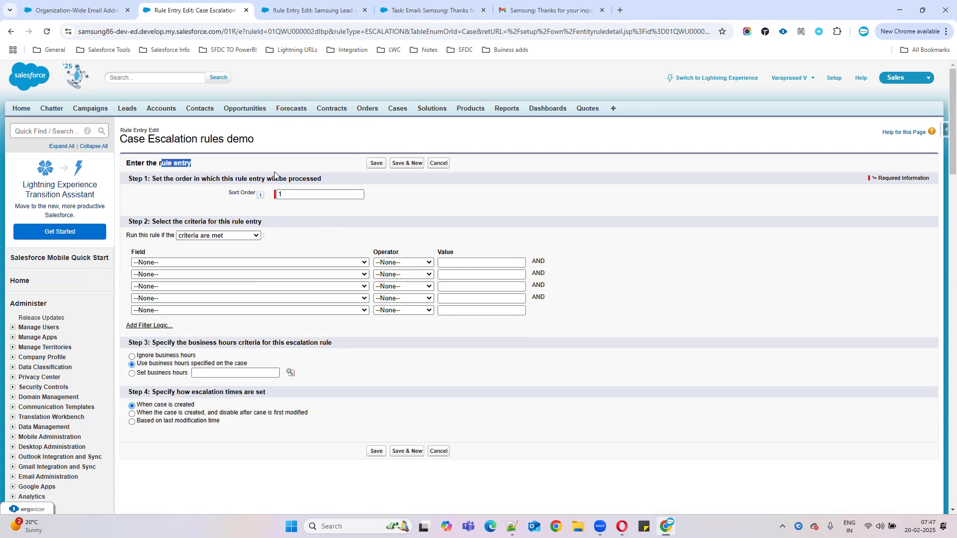
left_click(173, 264)
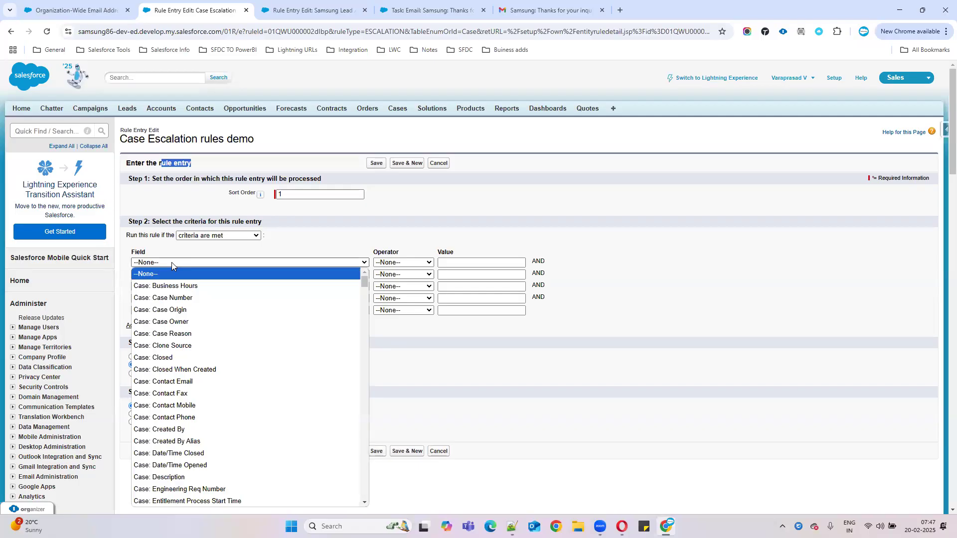
scroll(202, 374, "down", 2)
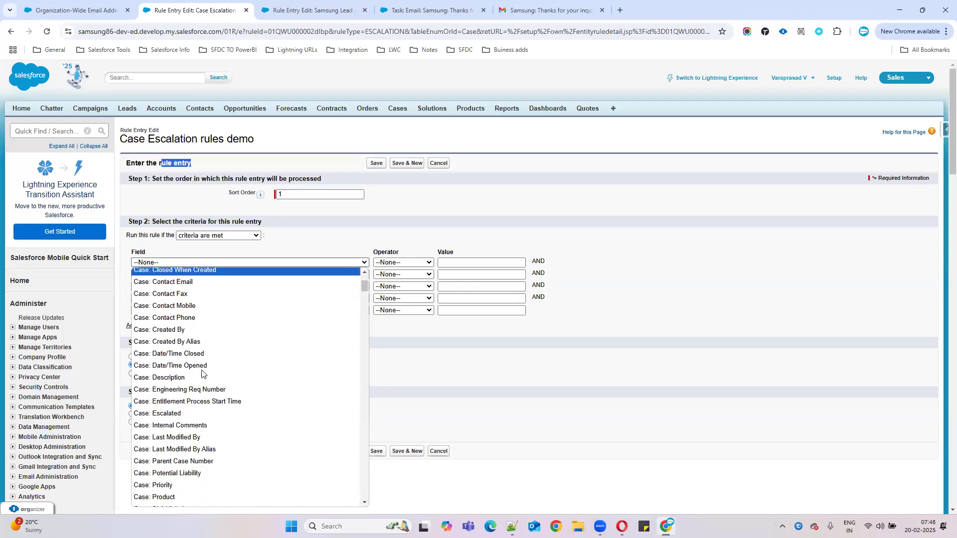
scroll(202, 373, "down", 5)
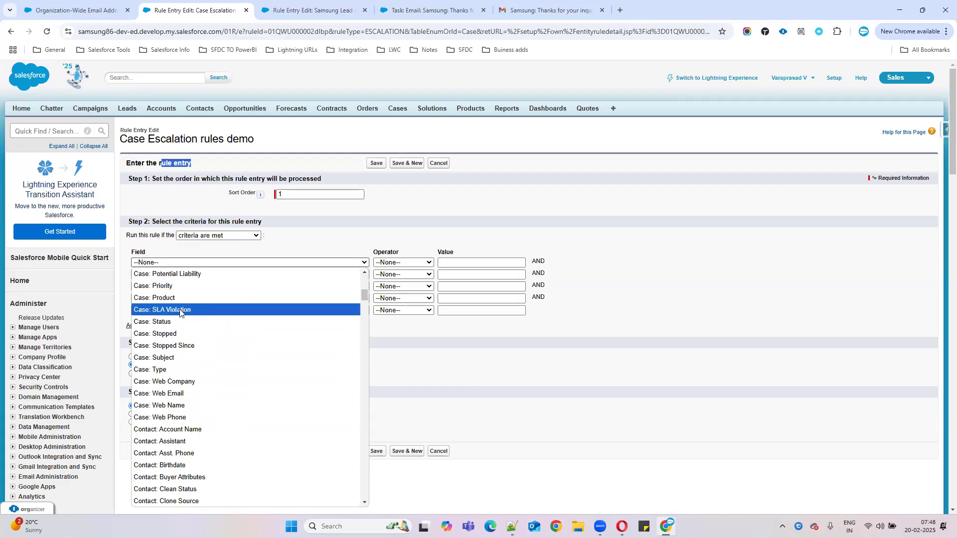
left_click(163, 286)
left_click(418, 263)
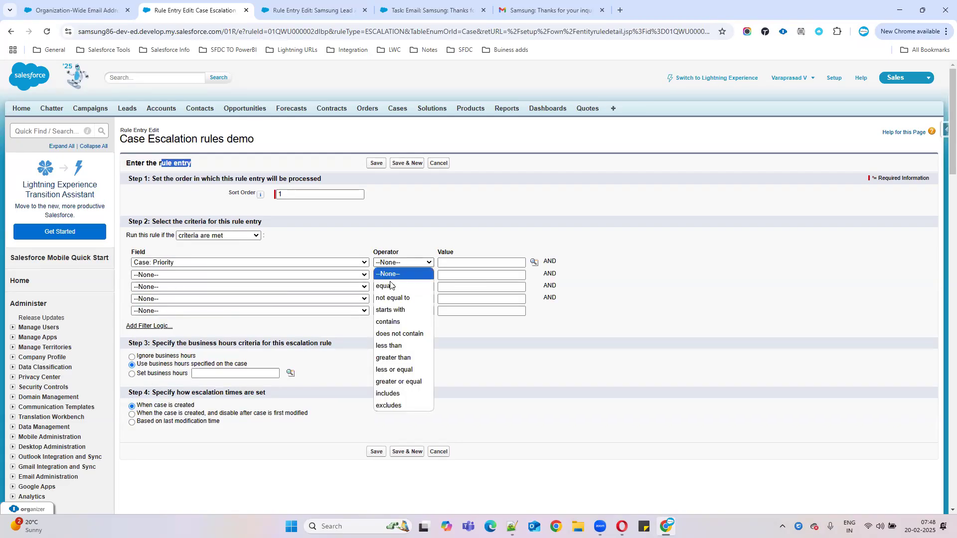
left_click(386, 285)
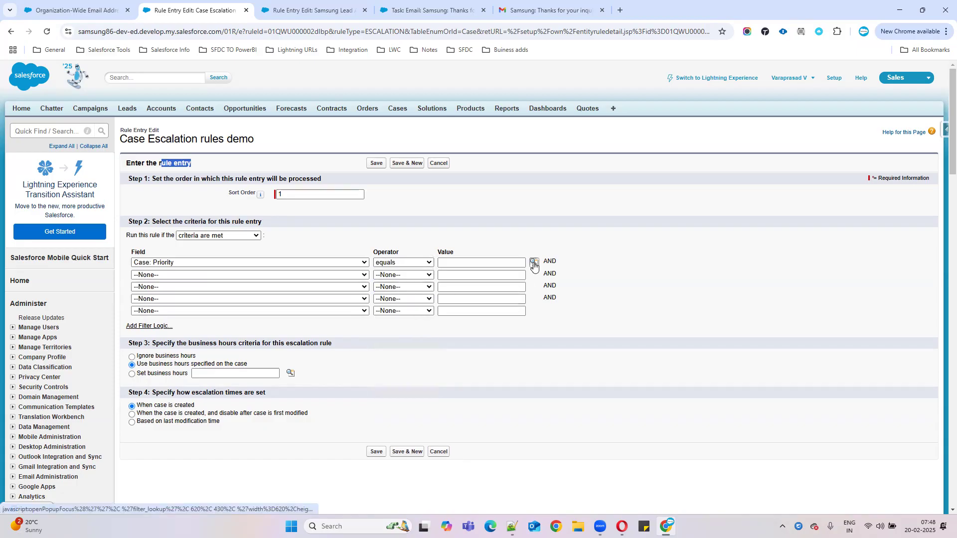
left_click(533, 262)
left_click(18, 100)
left_click(144, 141)
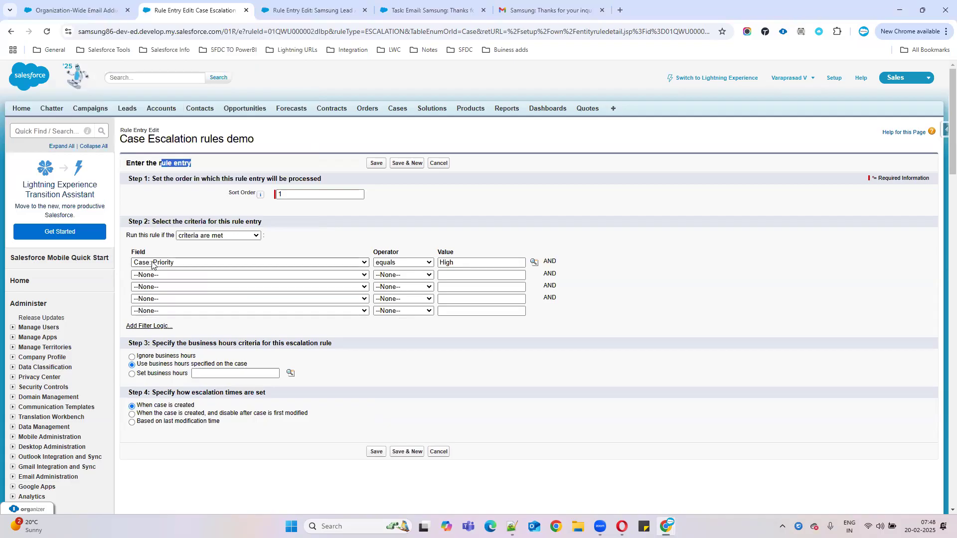
Step: Browse the field choices for the second criteria row
left_click(170, 275)
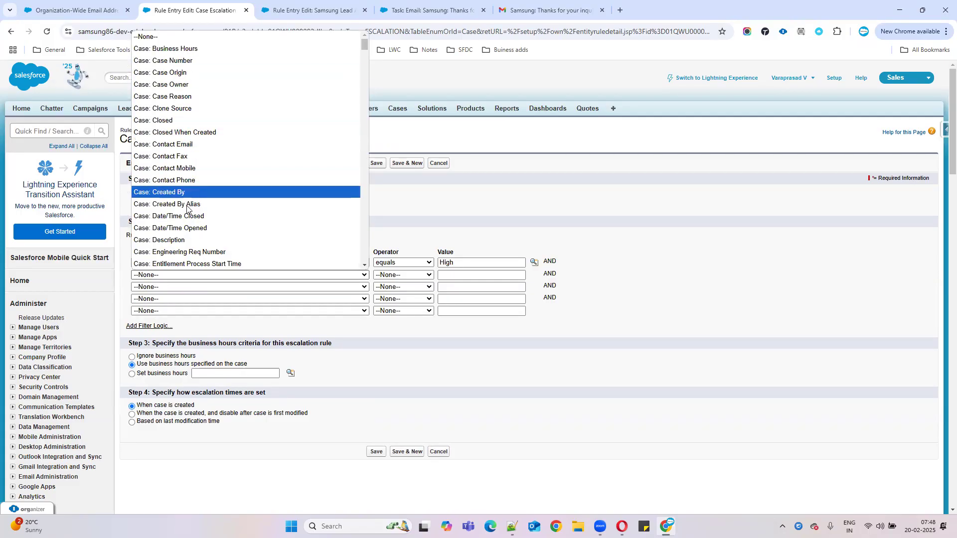
scroll(172, 157, "down", 3)
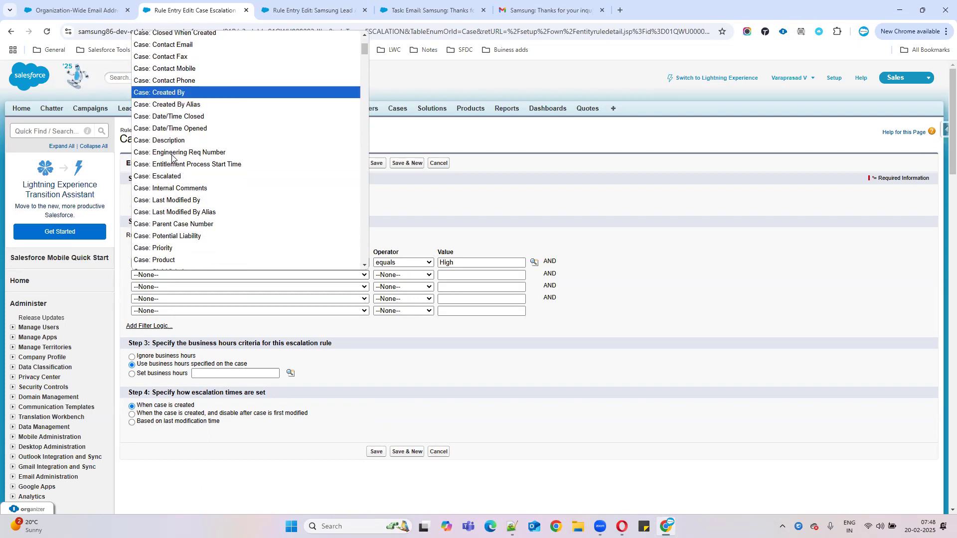
scroll(184, 229, "down", 3)
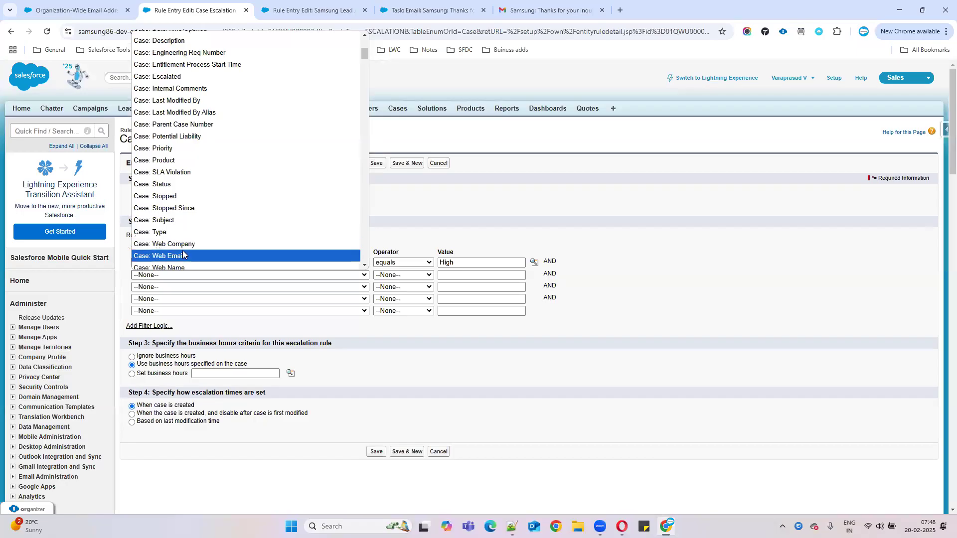
scroll(228, 196, "down", 1)
scroll(227, 197, "down", 10)
scroll(188, 189, "up", 14)
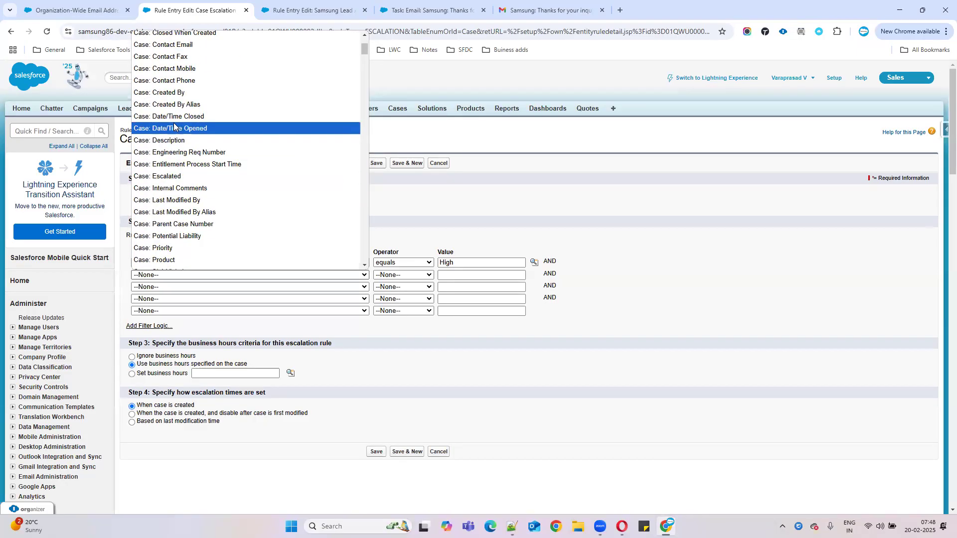
scroll(175, 124, "up", 3)
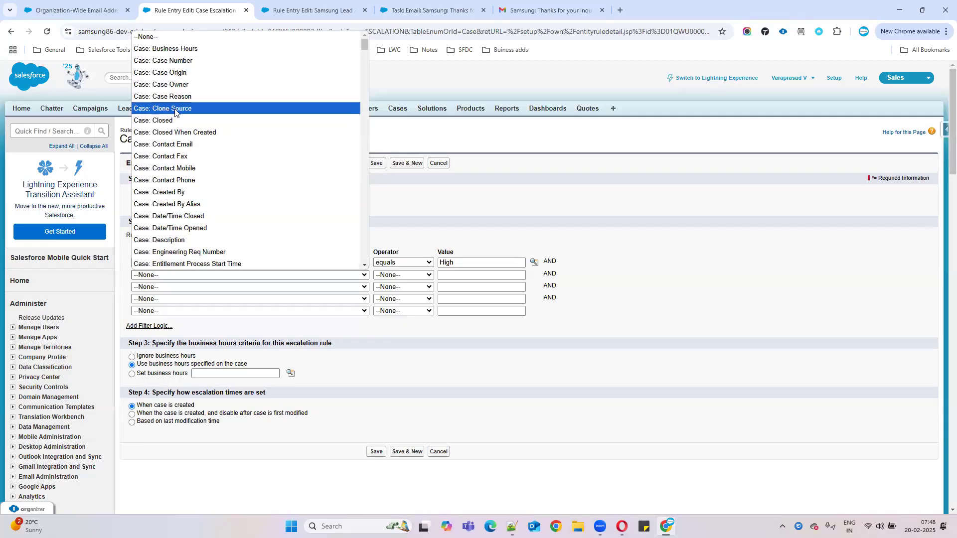
Step: Add the second criterion Case: Case Reason equals Installation, then go back to Notepad++
left_click(180, 96)
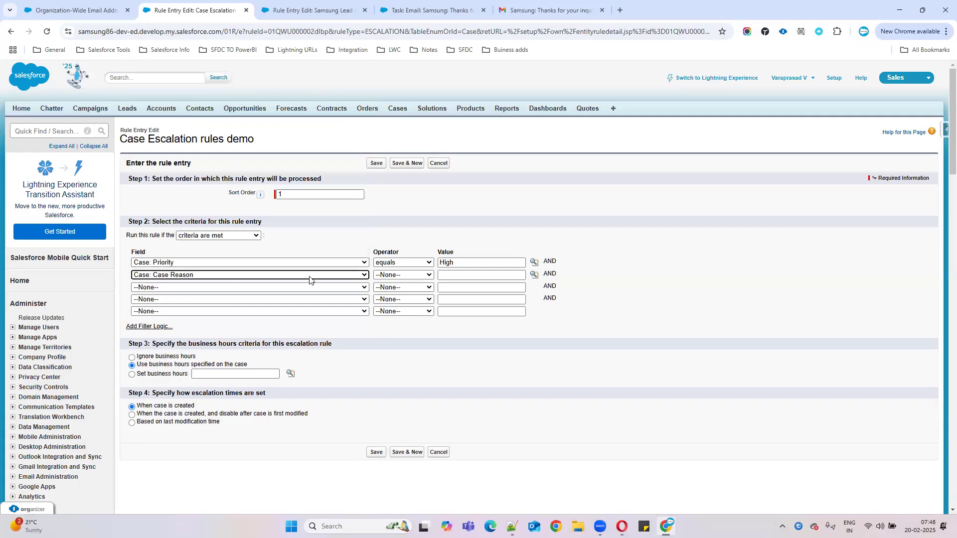
left_click(397, 276)
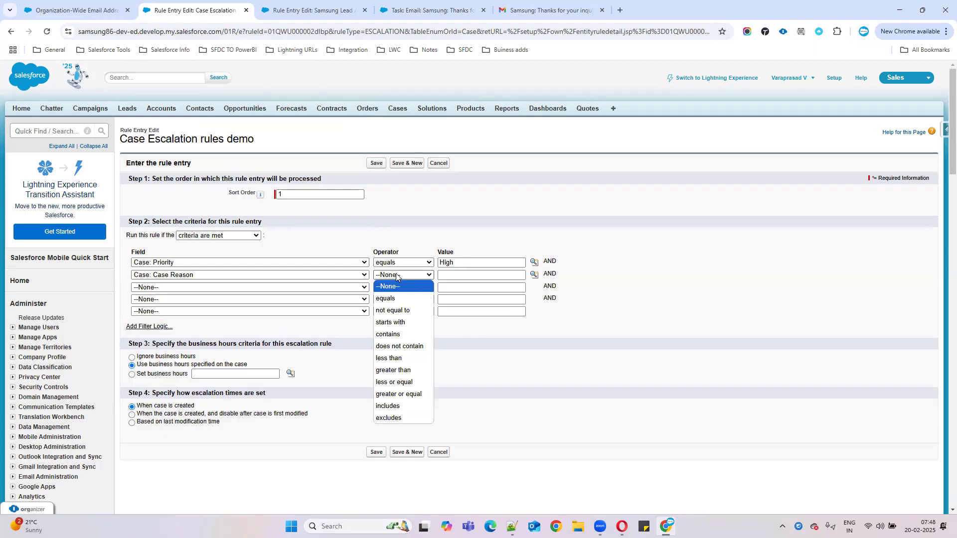
left_click(391, 299)
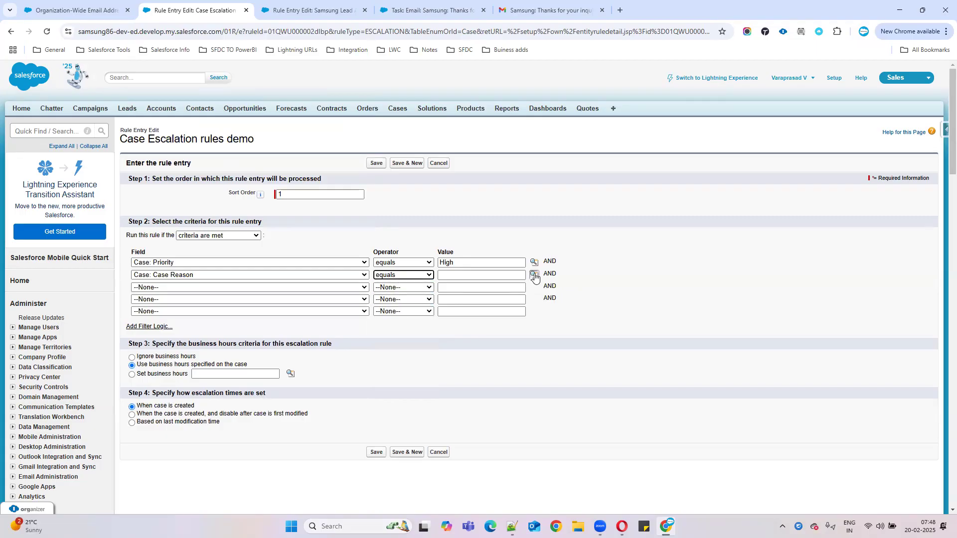
left_click(534, 275)
left_click(534, 275)
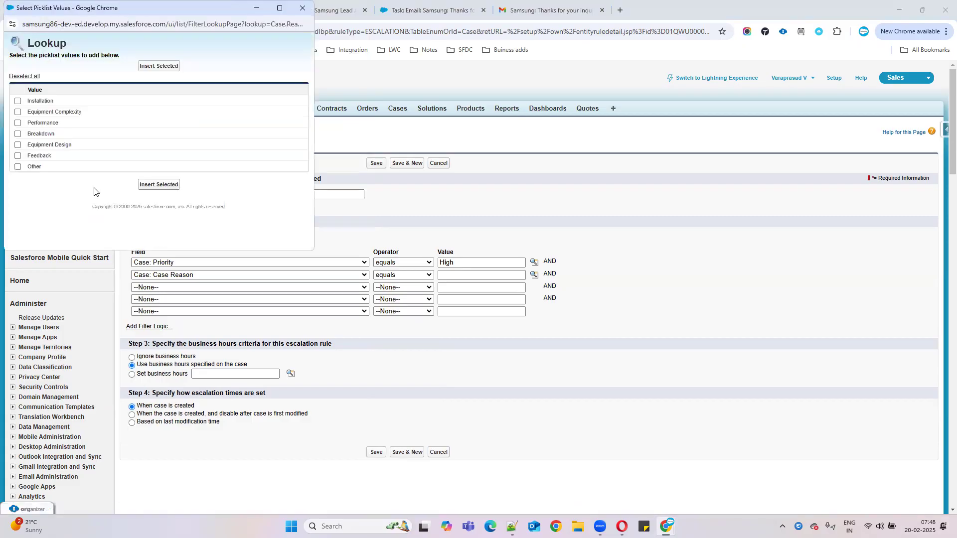
left_click(18, 101)
left_click(142, 185)
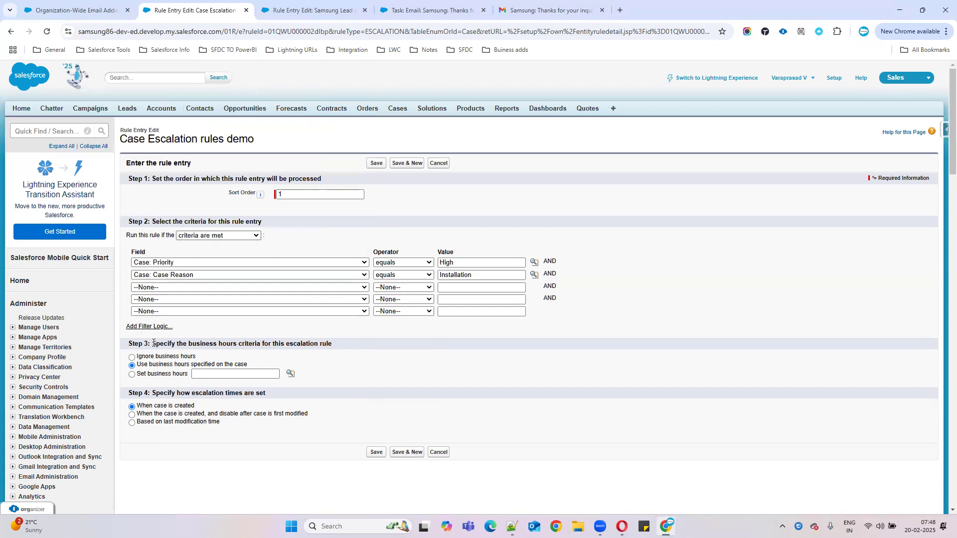
left_click_drag(151, 343, 351, 350)
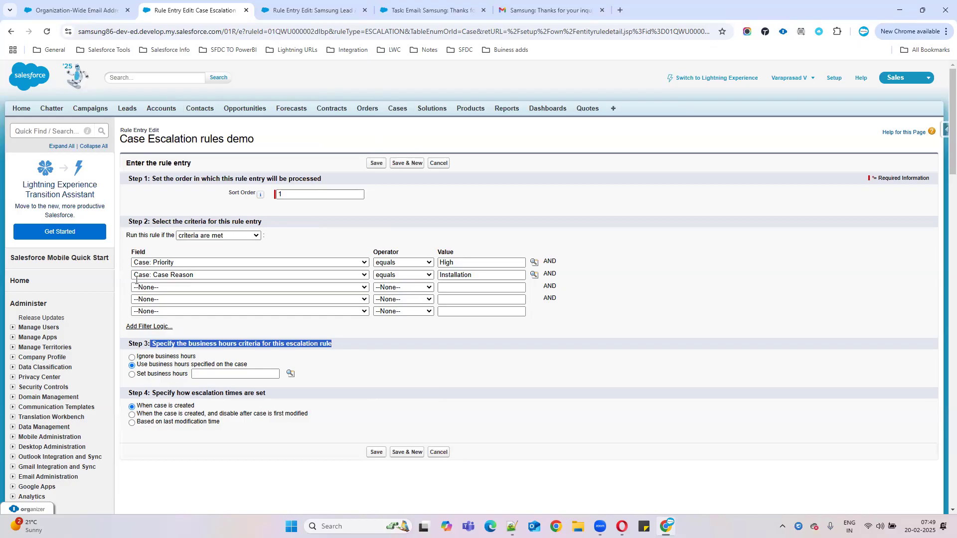
key("alt+Tab")
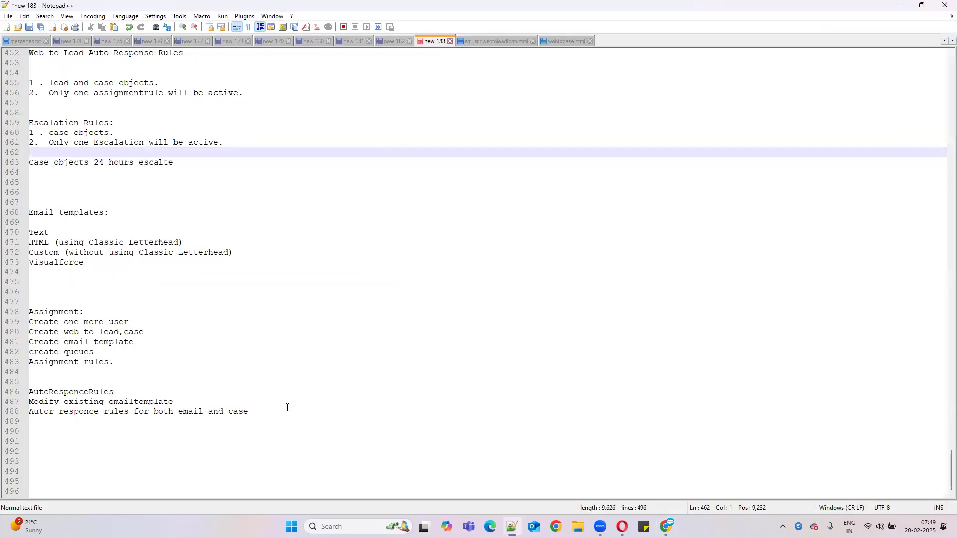
Step: Type a 'Business Hours:' heading on line 465 with 'Mon to Friday :24 hours' below it
left_click(49, 183)
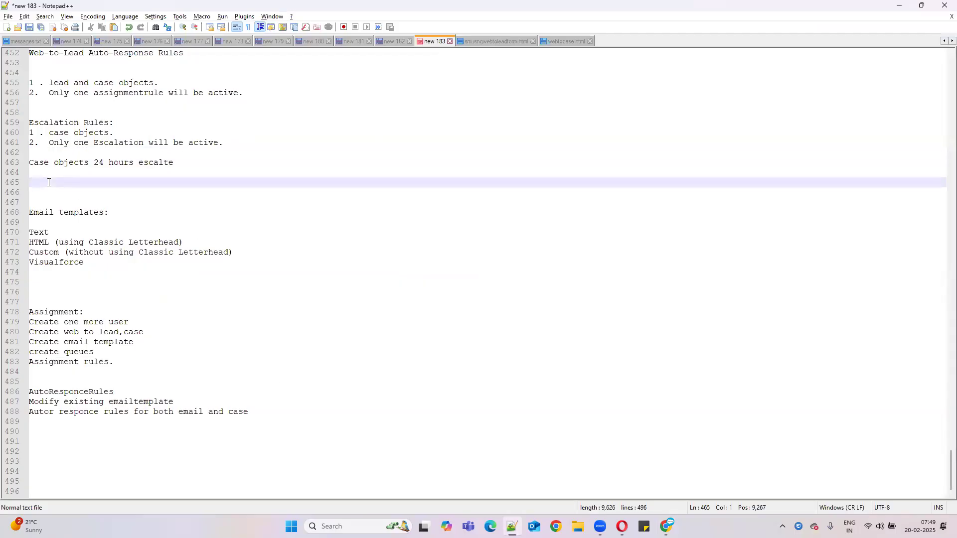
type("Business Hours:")
key("Return")
key("Return")
key("Return")
key("Return")
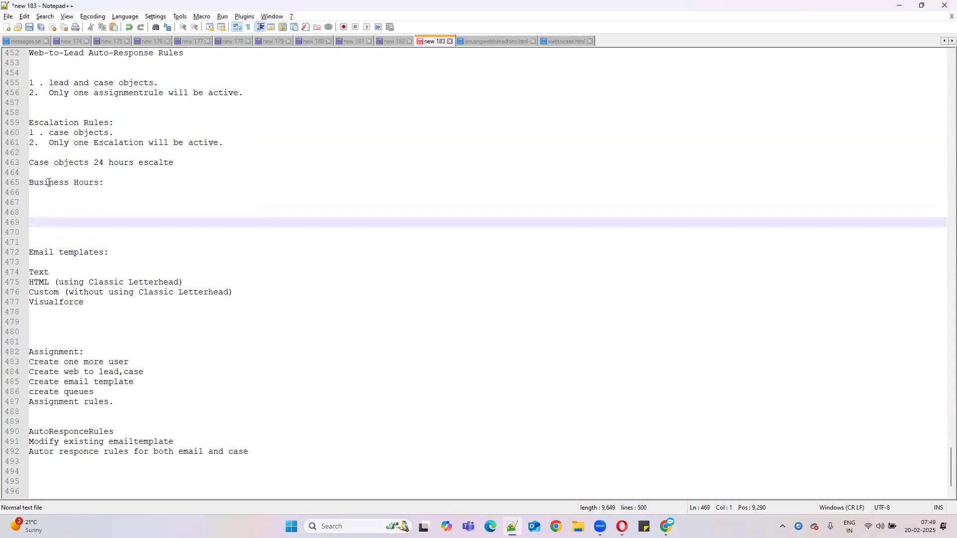
key("Up")
key("Up")
key("Up")
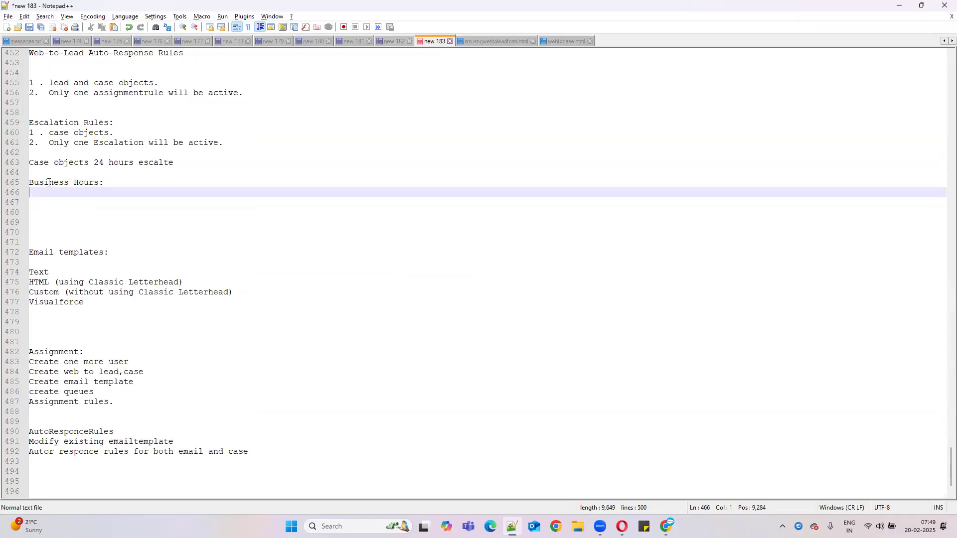
type("Mon to Friday :")
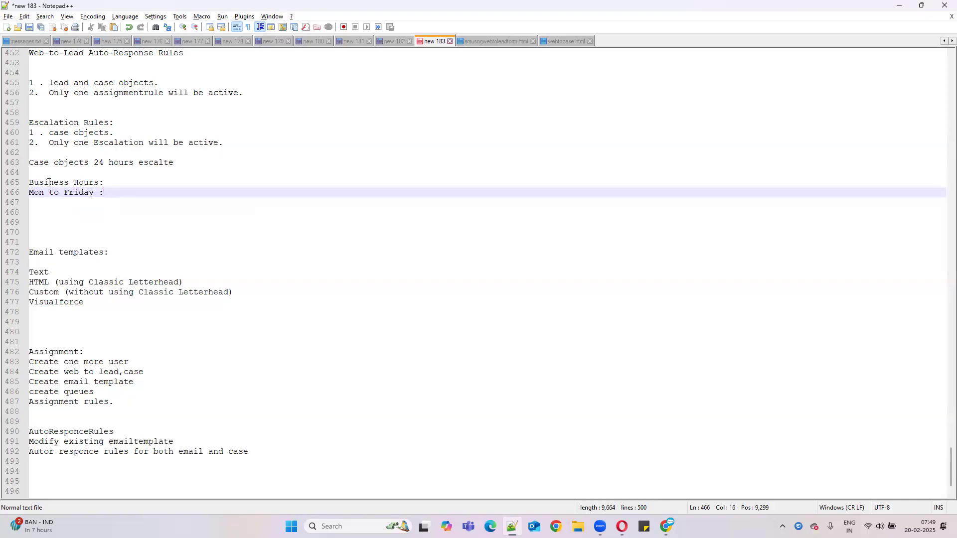
type("24 hours")
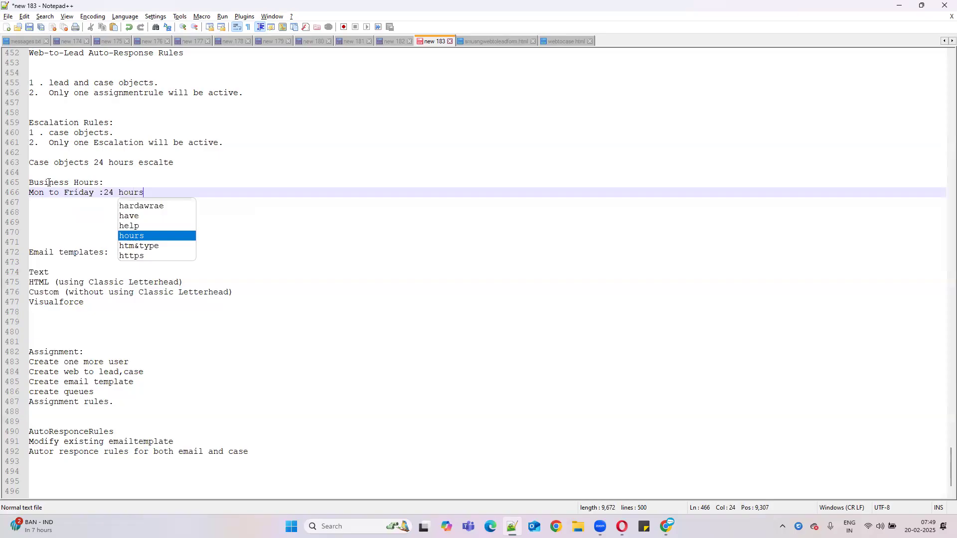
key("Return")
key("Return")
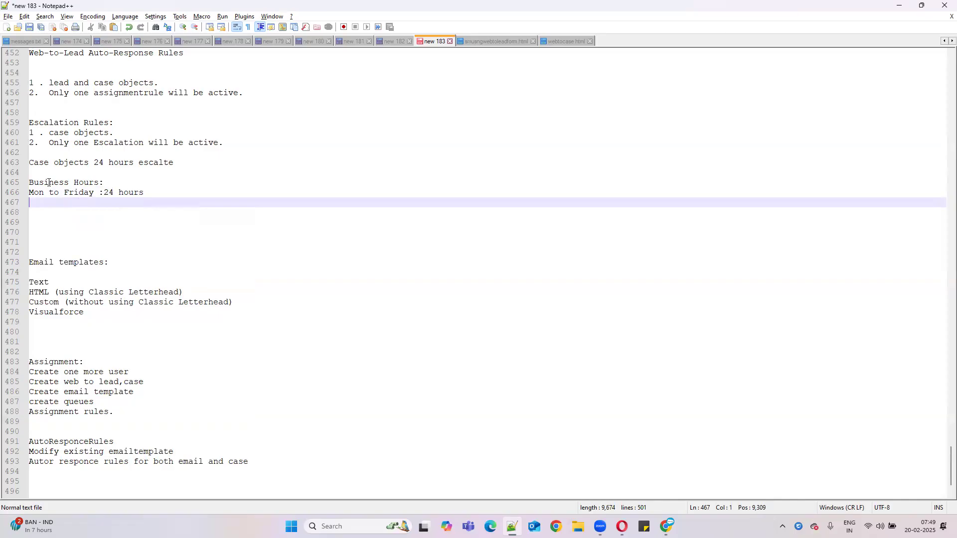
Step: Complete the heading to read 'Business Hours: Working hours' and add blank lines below
left_click(111, 183)
type("Working hours")
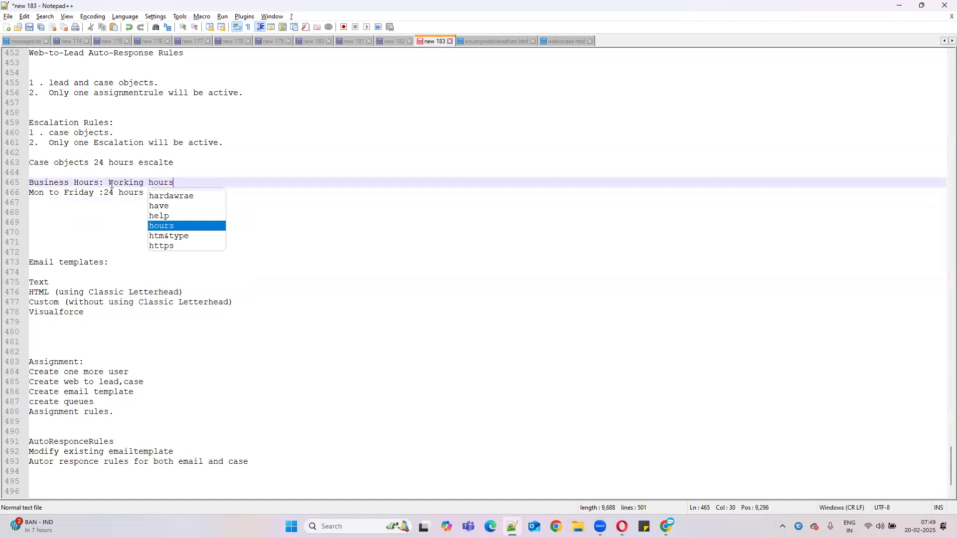
left_click(74, 192)
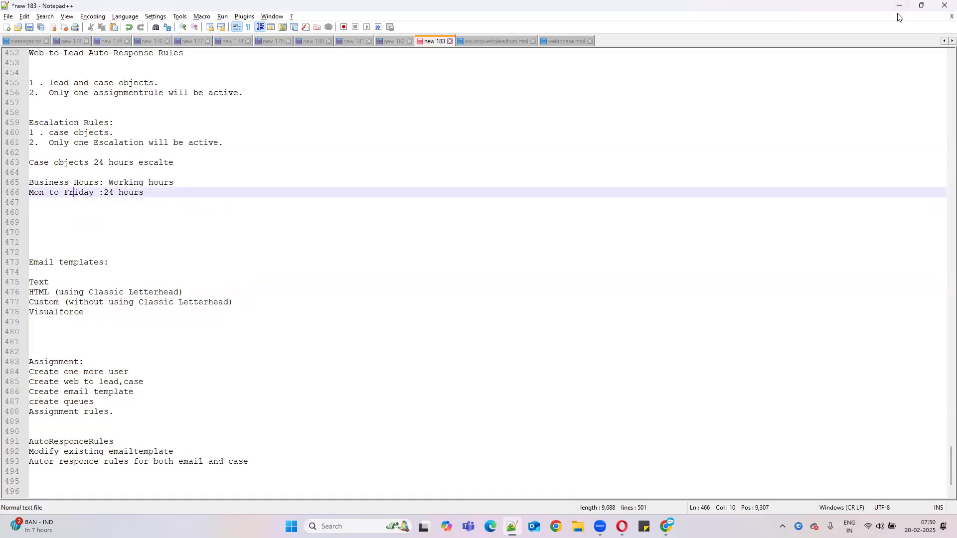
left_click(160, 193)
key("Return")
key("Return")
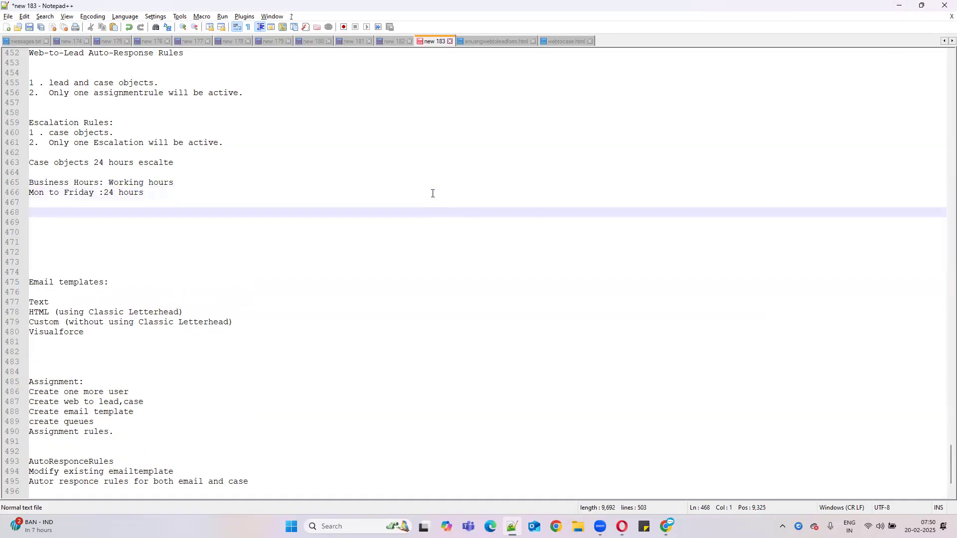
Step: Start the case example line with the person's name, 'case :' and '12pm: Friday'
type("Kus")
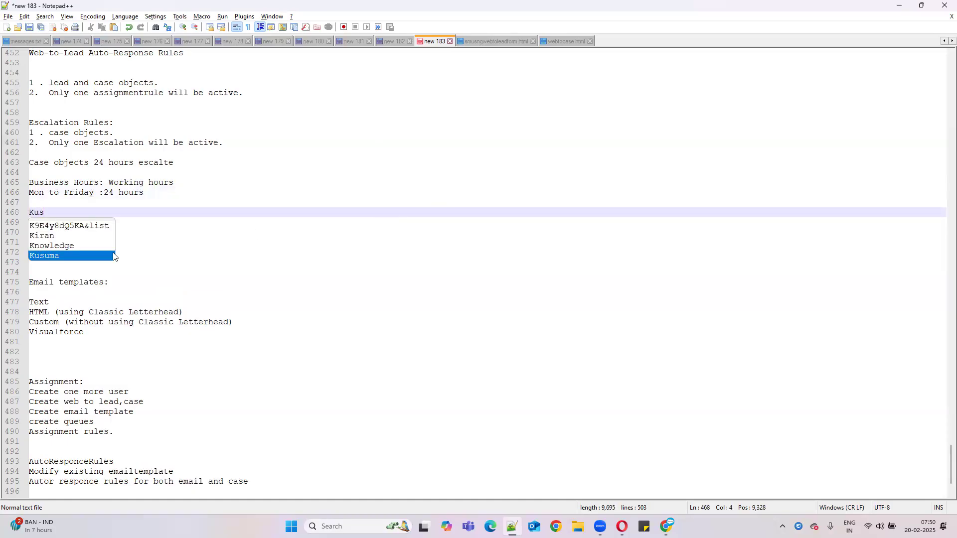
double_click(68, 256)
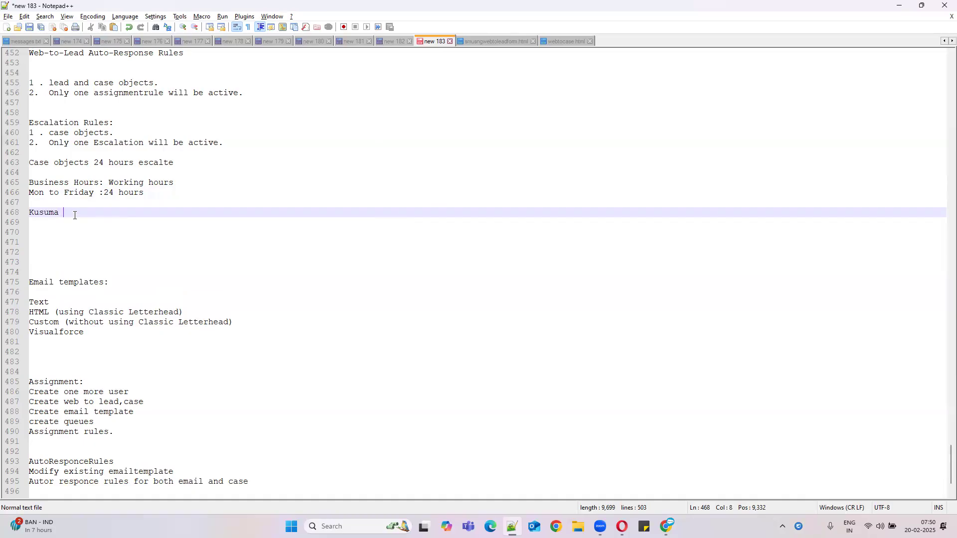
type("case :")
type("1")
key("BackSpace")
type("12pm")
type(":")
type(" Friday")
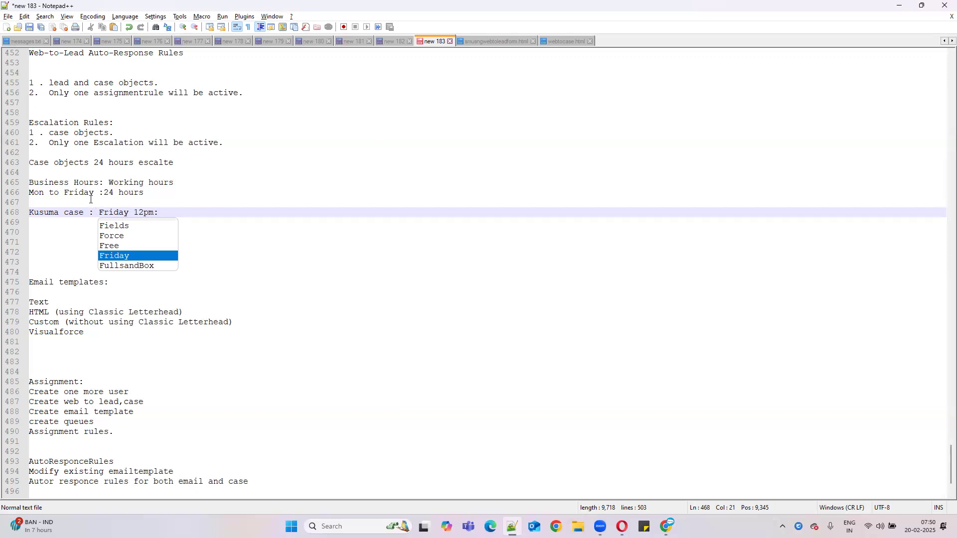
Step: Append 'till monday12 pm' to the case line and highlight its Friday and Monday times
left_click(140, 213)
double_click(140, 212)
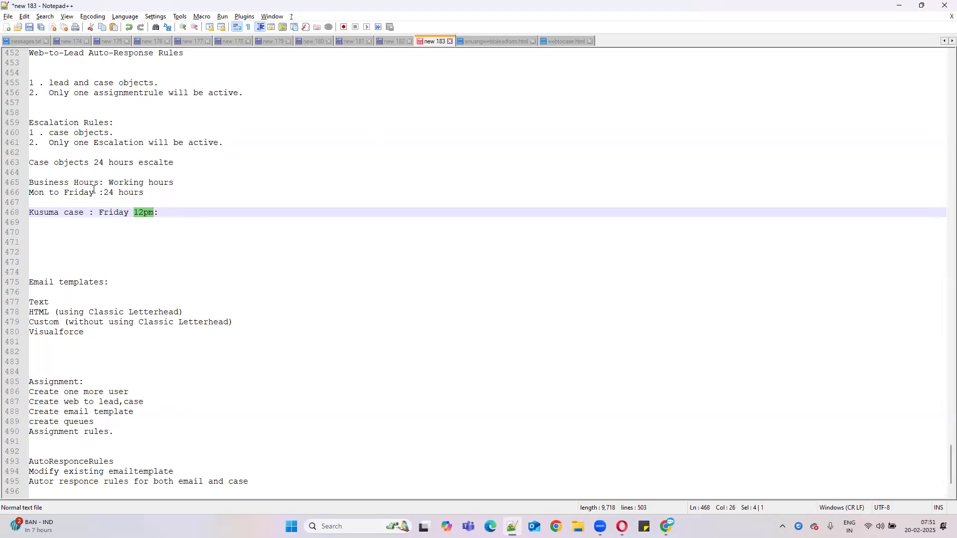
left_click_drag(94, 193, 31, 193)
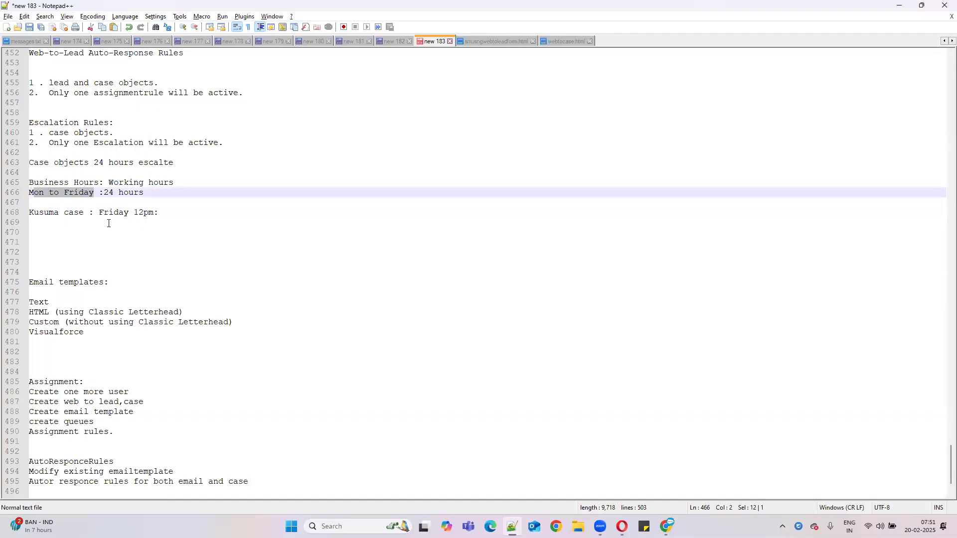
left_click(171, 217)
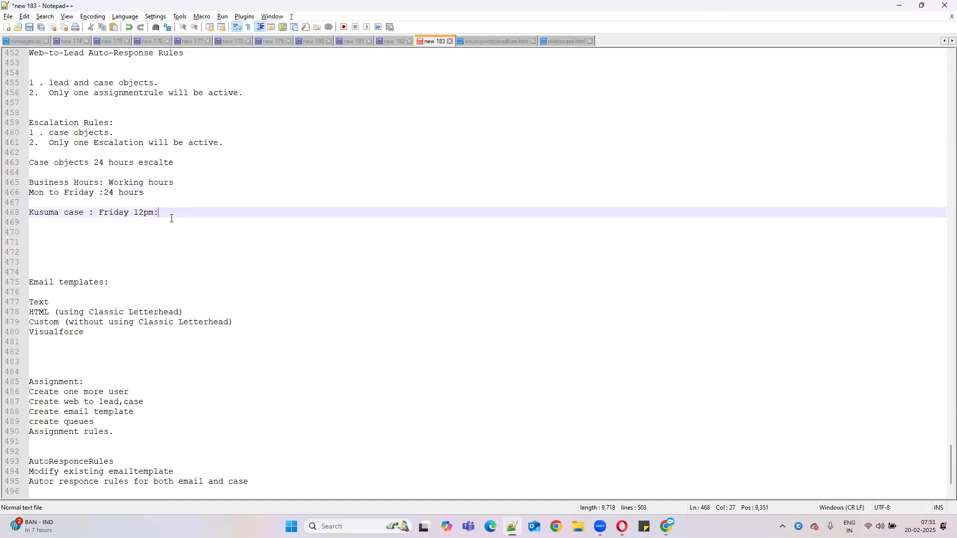
type("till monday12 pm")
left_click_drag(153, 212, 94, 210)
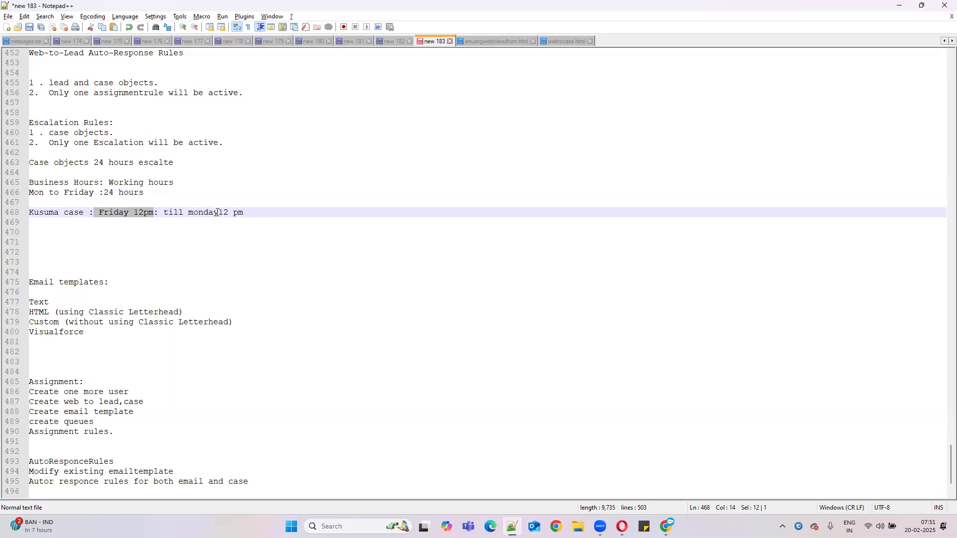
left_click_drag(219, 211, 254, 211)
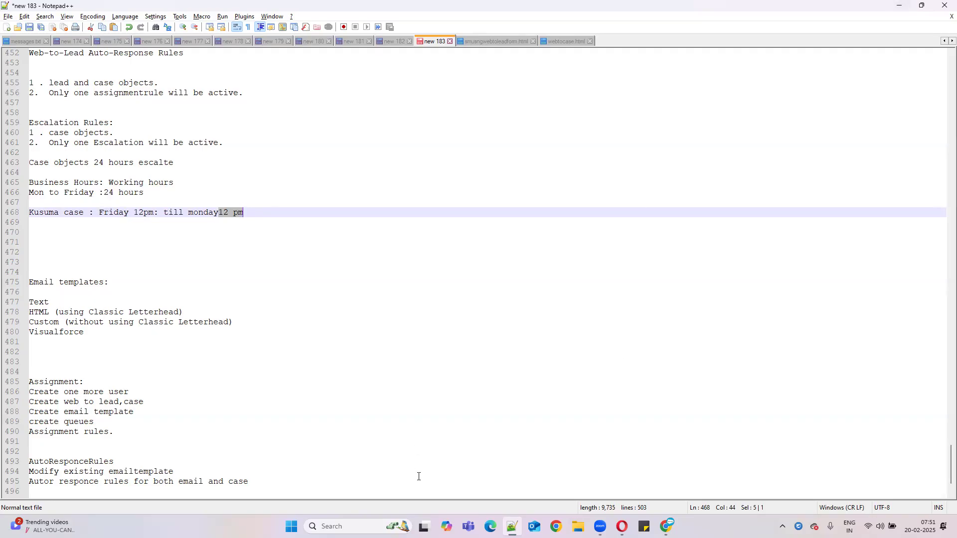
Step: Select the business hours and case example lines in the notes
left_click(244, 212)
left_click_drag(244, 212, 23, 205)
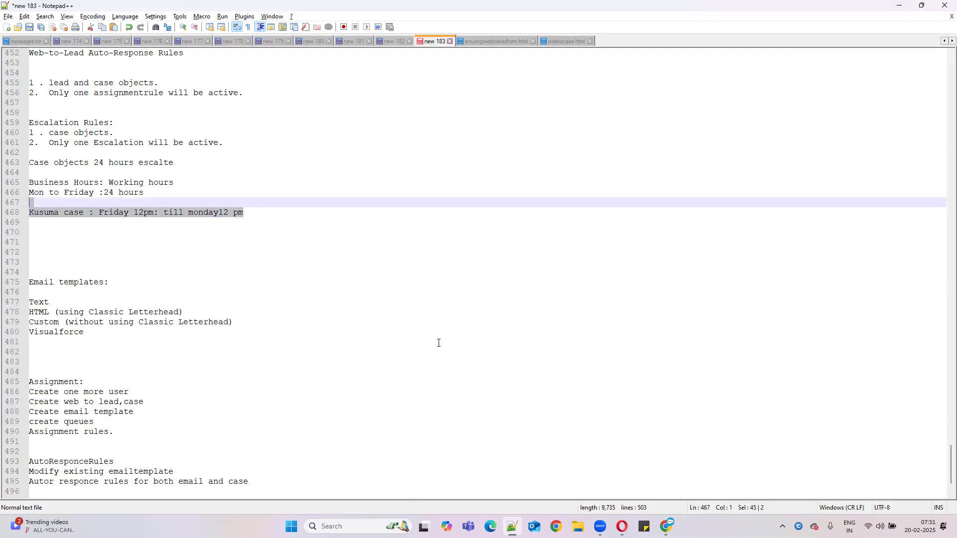
key("Left")
left_click(30, 174)
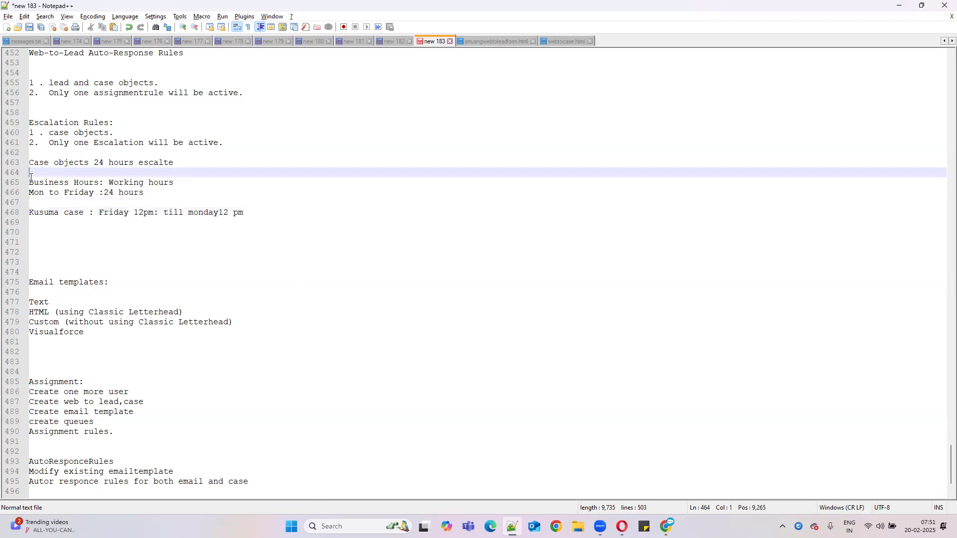
key("shift+Down")
key("shift+Down")
key("shift+Down")
key("shift+Down")
key("shift+Down")
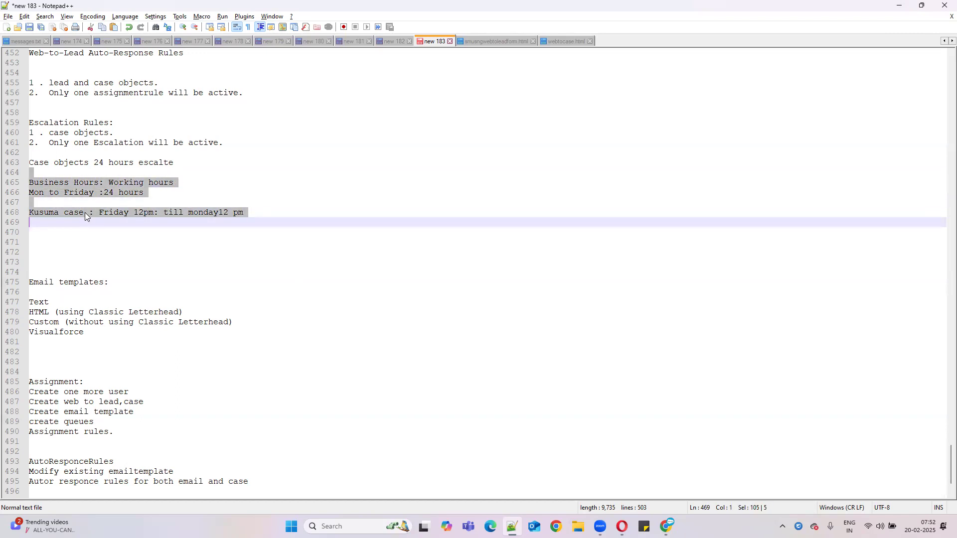
Step: Highlight 12pm, Friday, monday12 and '24 hours', then minimize Notepad++ to return to Salesforce
left_click_drag(133, 212, 56, 185)
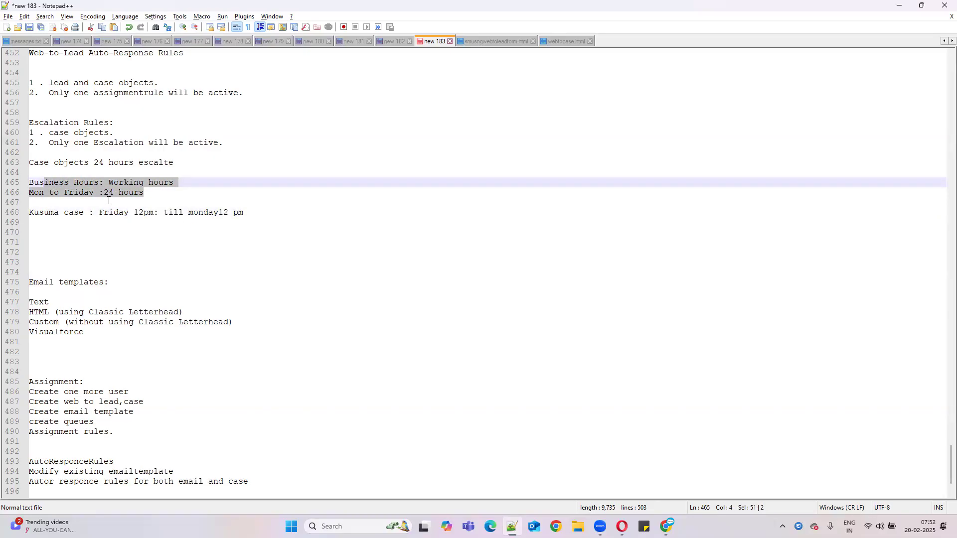
left_click(85, 192)
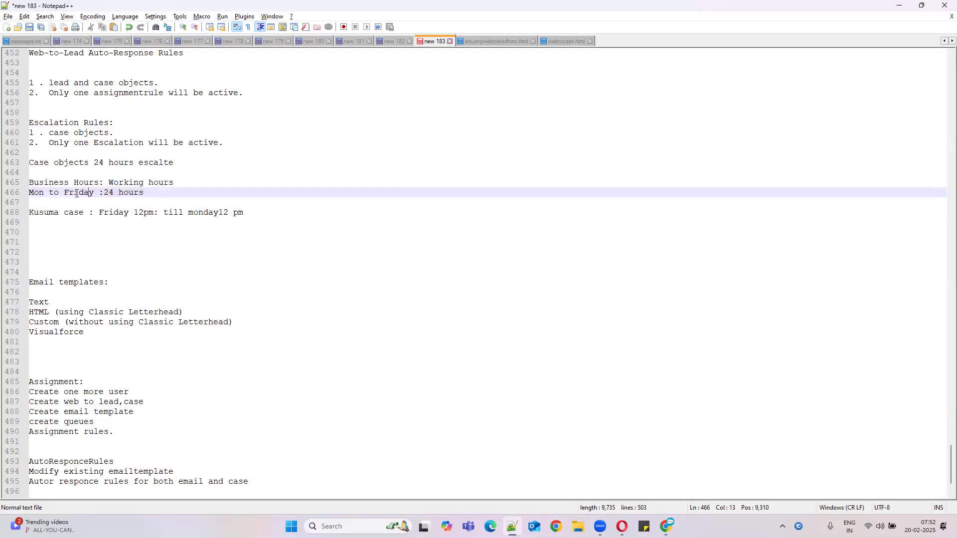
double_click(76, 193)
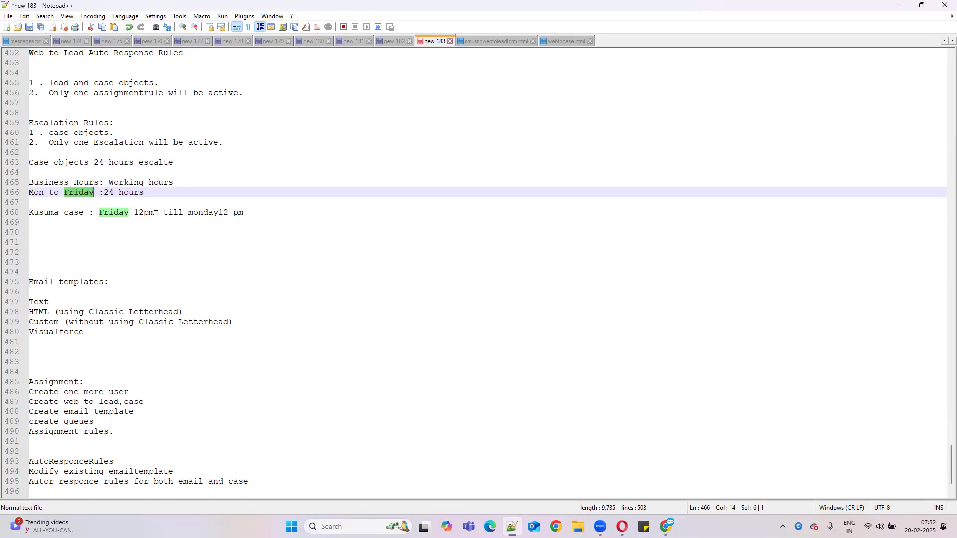
double_click(197, 214)
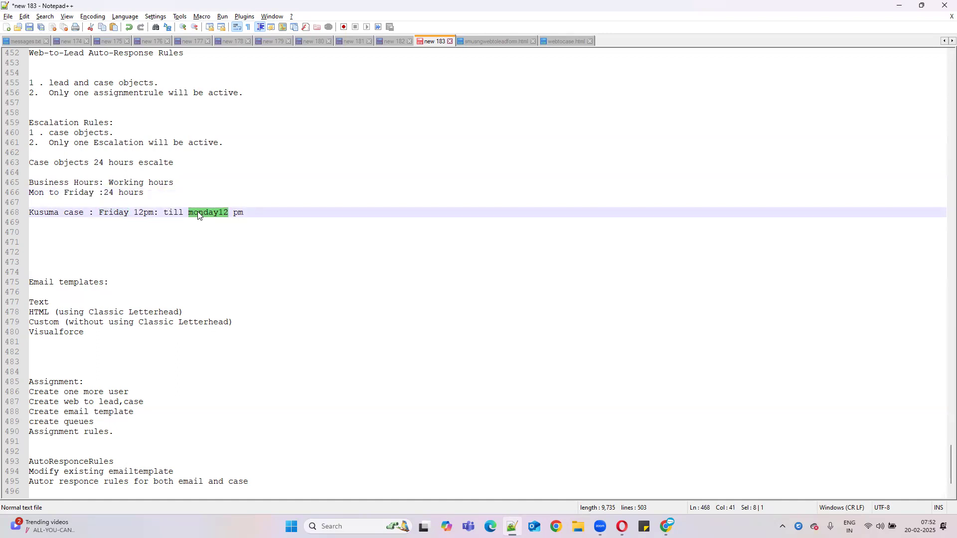
left_click_drag(109, 192, 180, 191)
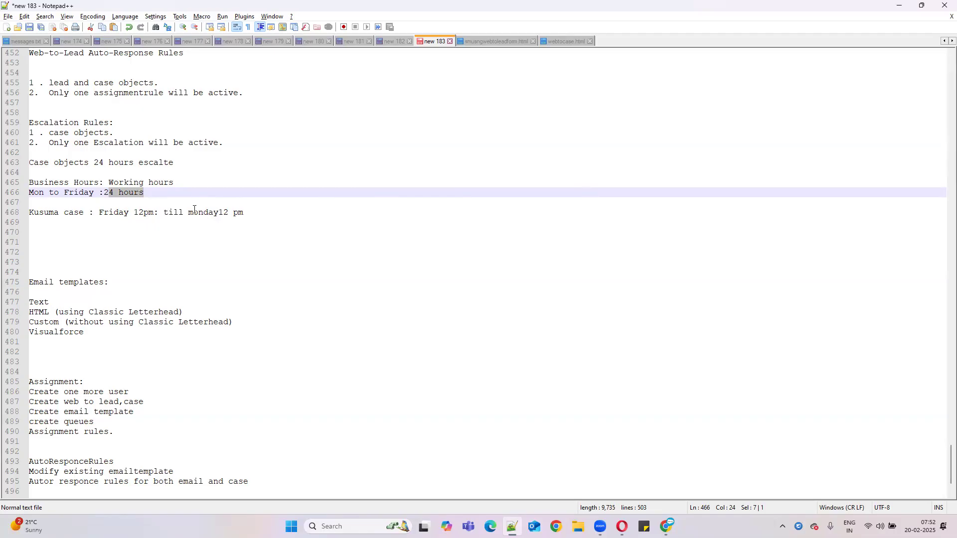
left_click(895, 9)
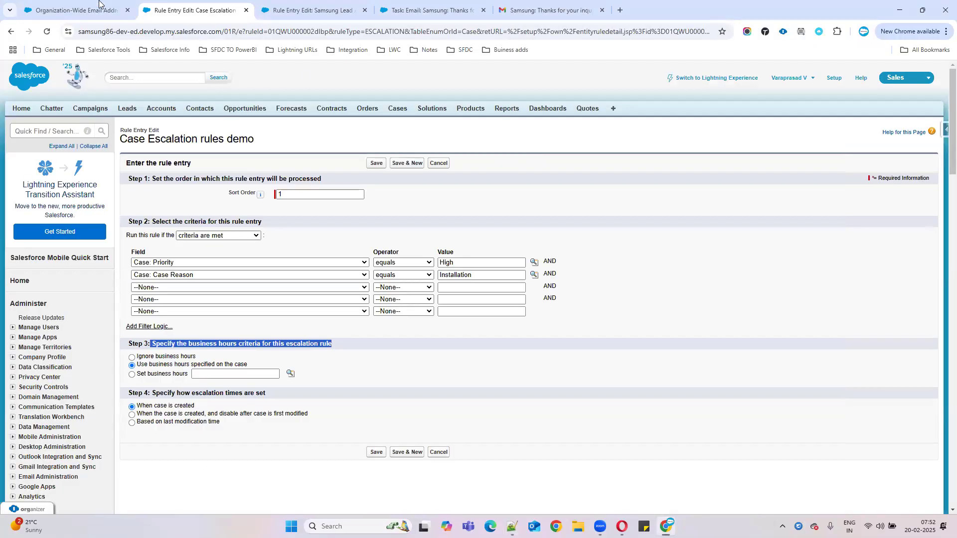
left_click(75, 10)
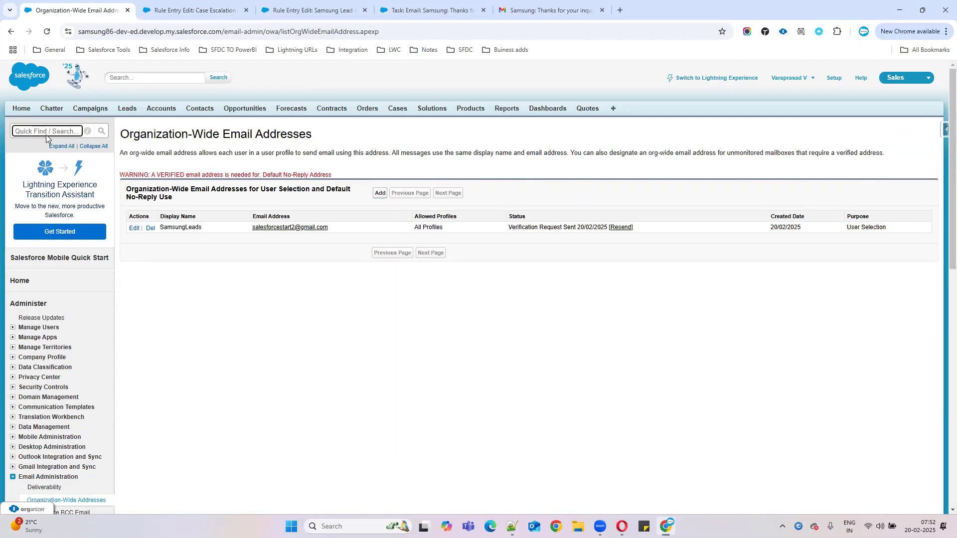
Step: Find Business Hours with Quick Find 'busi', review the Default 24-hour schedule, and begin a new entry
type("busin")
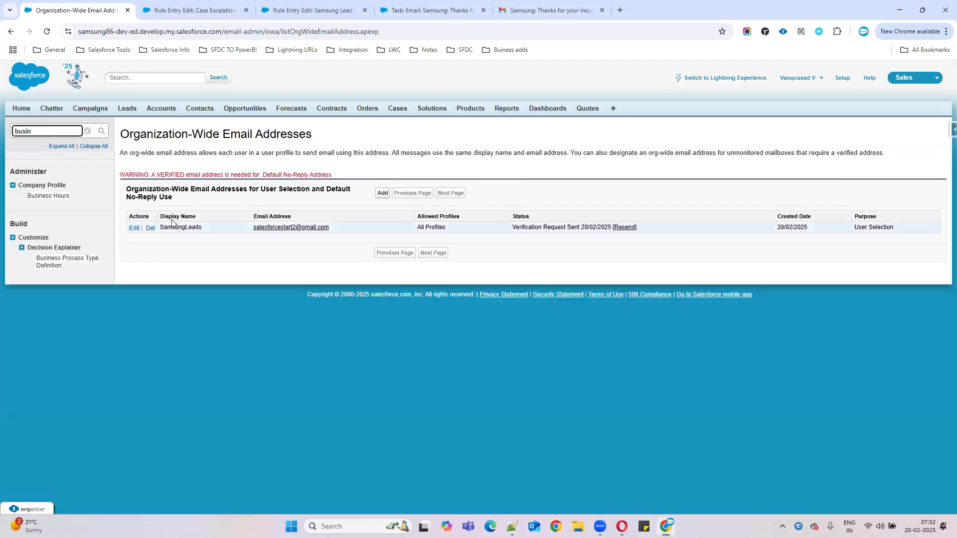
left_click(50, 198)
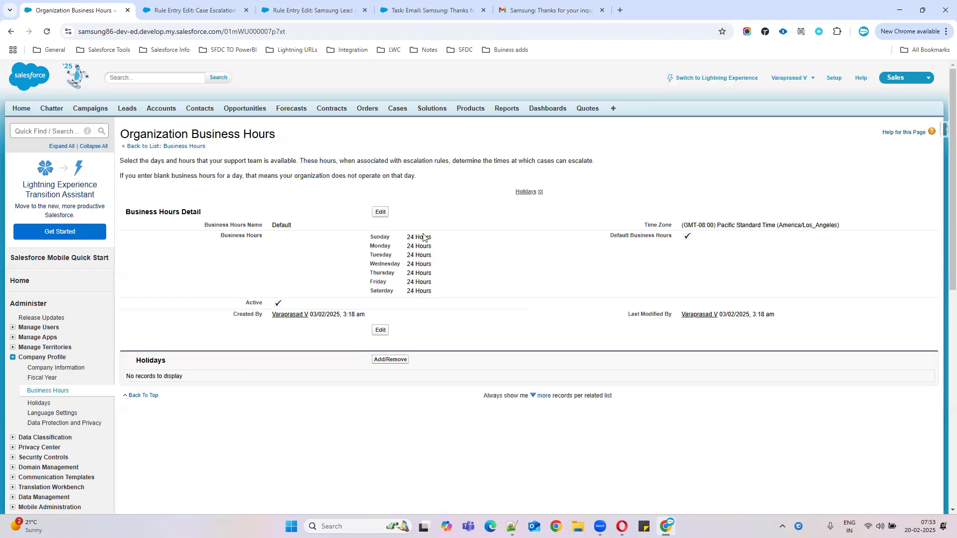
left_click_drag(368, 237, 451, 289)
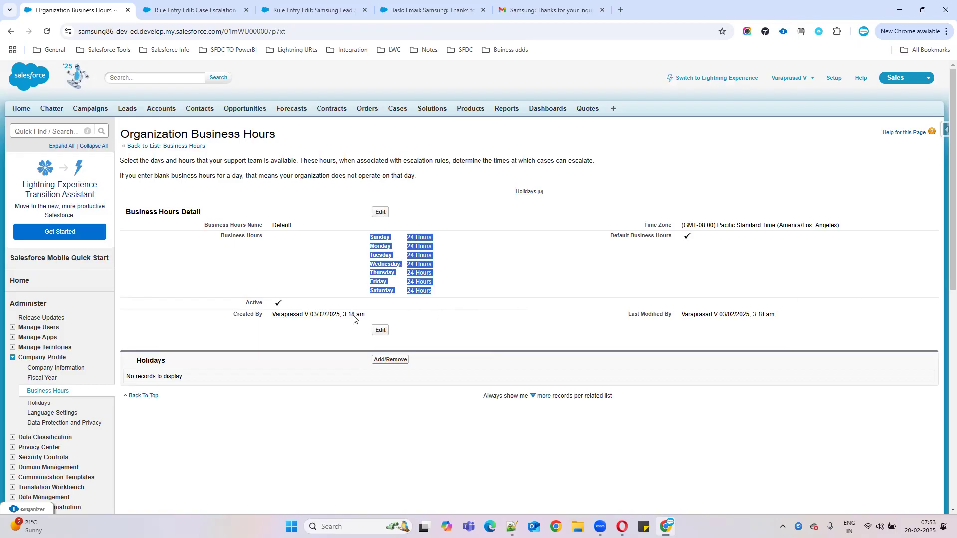
left_click(55, 392)
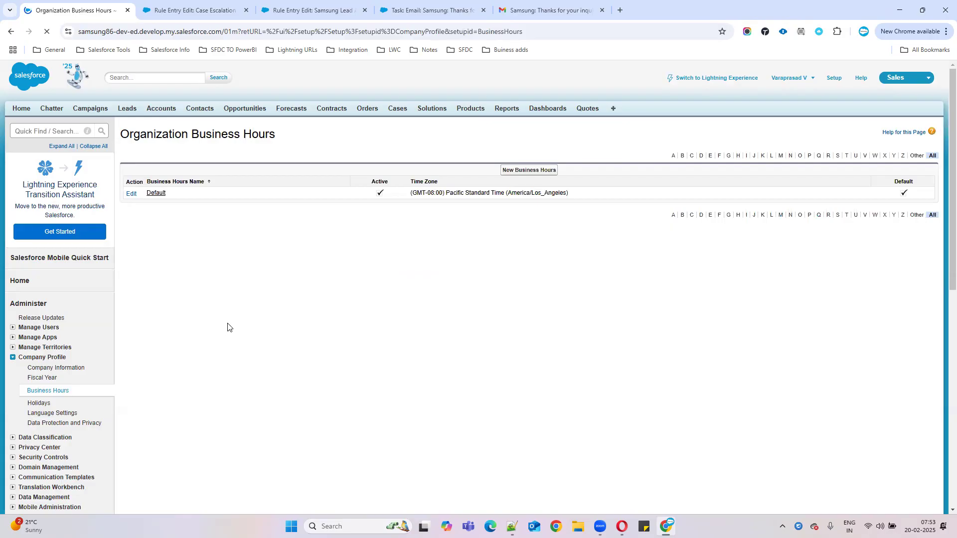
left_click(534, 173)
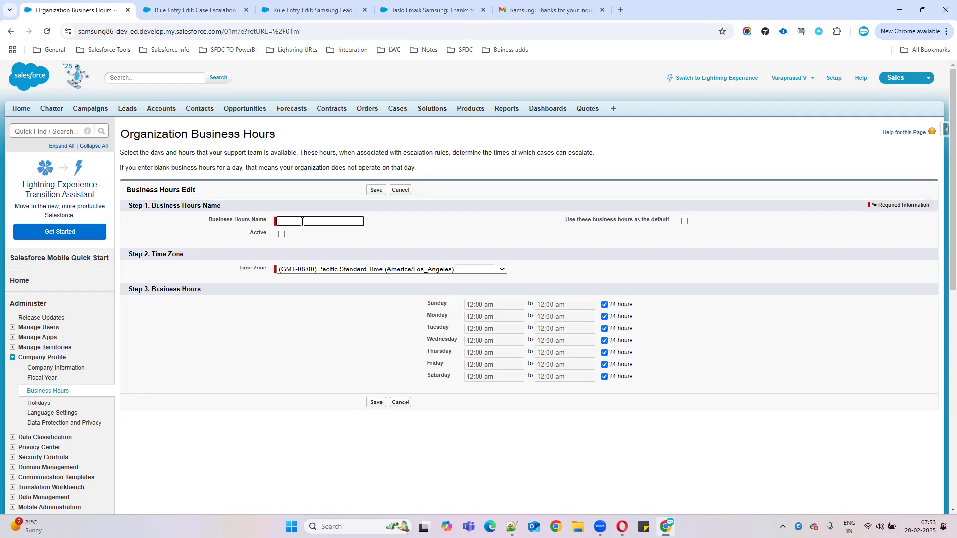
Step: Name the business hours 'Samsun Business Hours', make it Active, and set time zone (GMT+05:30) Asia/Kolkata
type("Samsun B")
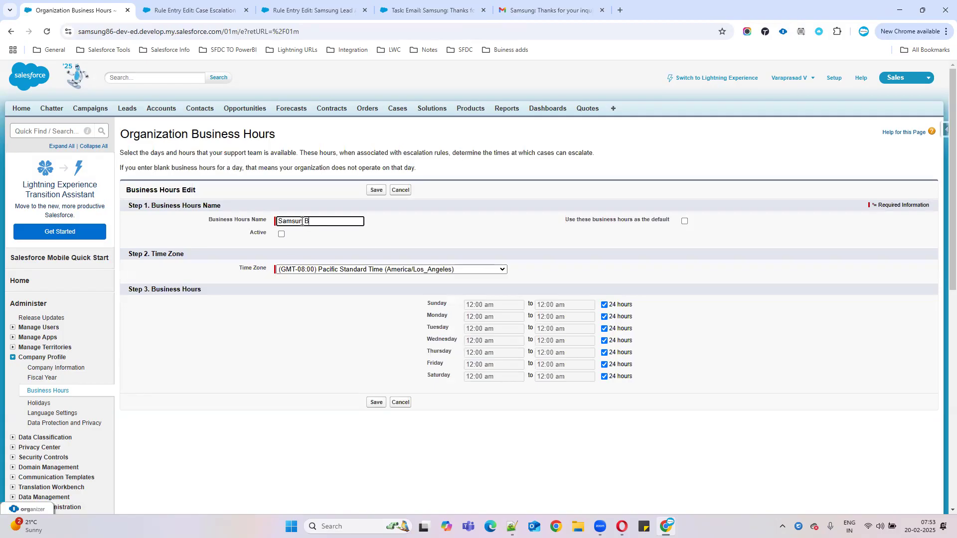
type("ung Business Hours")
left_click(281, 234)
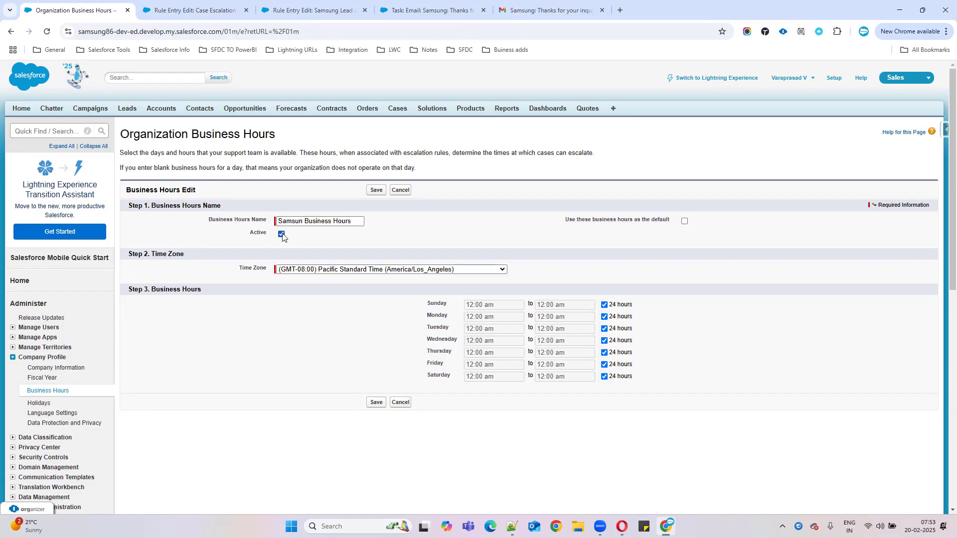
left_click(282, 269)
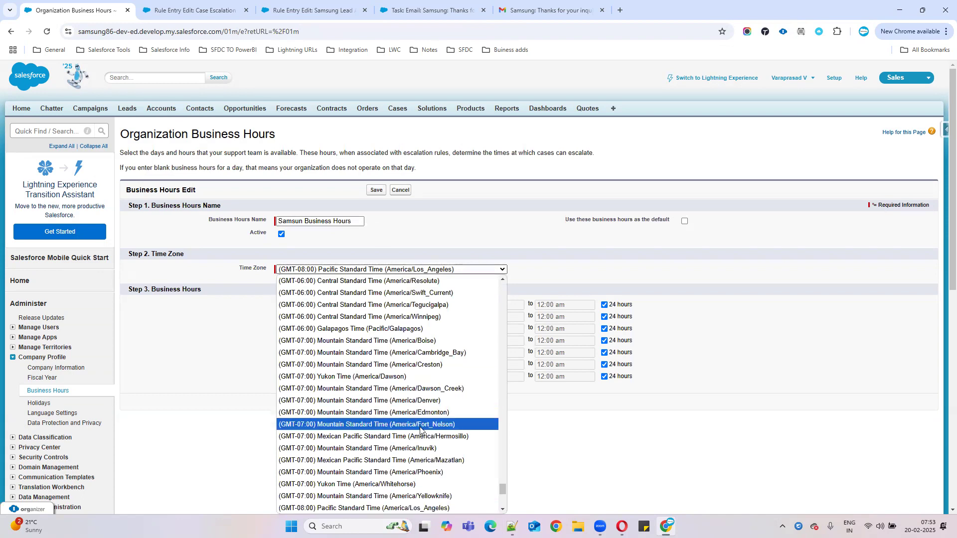
scroll(390, 347, "down", 5)
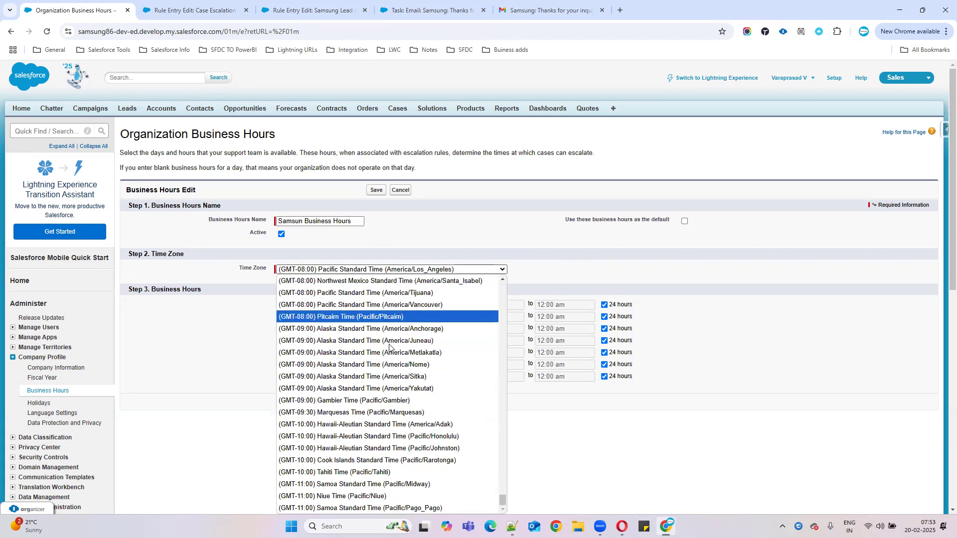
scroll(372, 377, "up", 5)
scroll(369, 377, "down", 5)
scroll(369, 379, "up", 3)
scroll(368, 349, "down", 3)
scroll(369, 340, "up", 10)
scroll(379, 343, "up", 10)
scroll(401, 347, "up", 15)
scroll(396, 345, "up", 15)
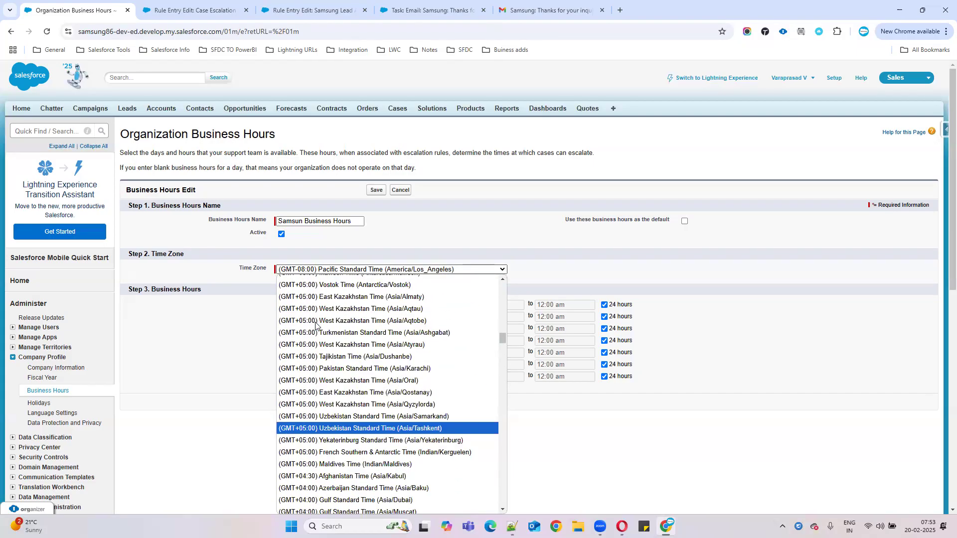
scroll(379, 344, "up", 12)
scroll(402, 355, "down", 4)
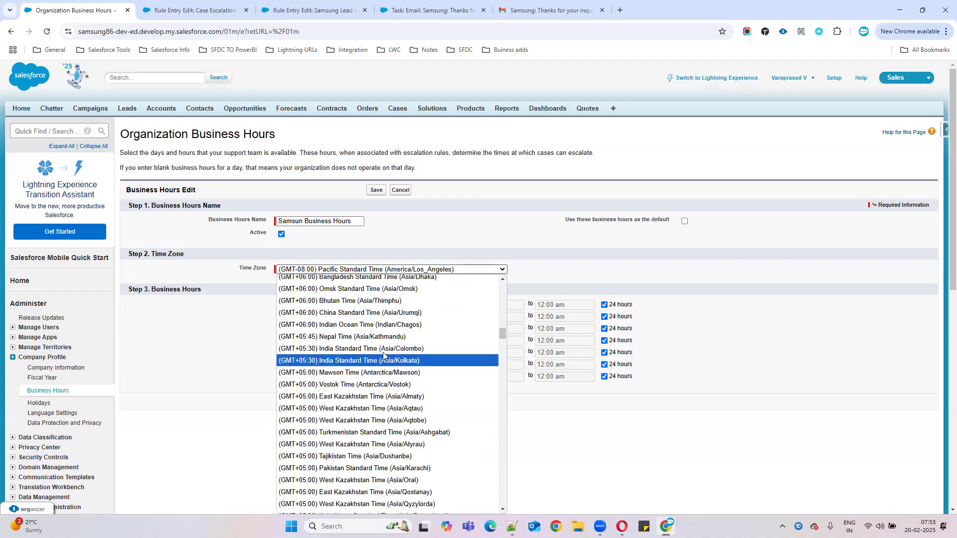
left_click(400, 361)
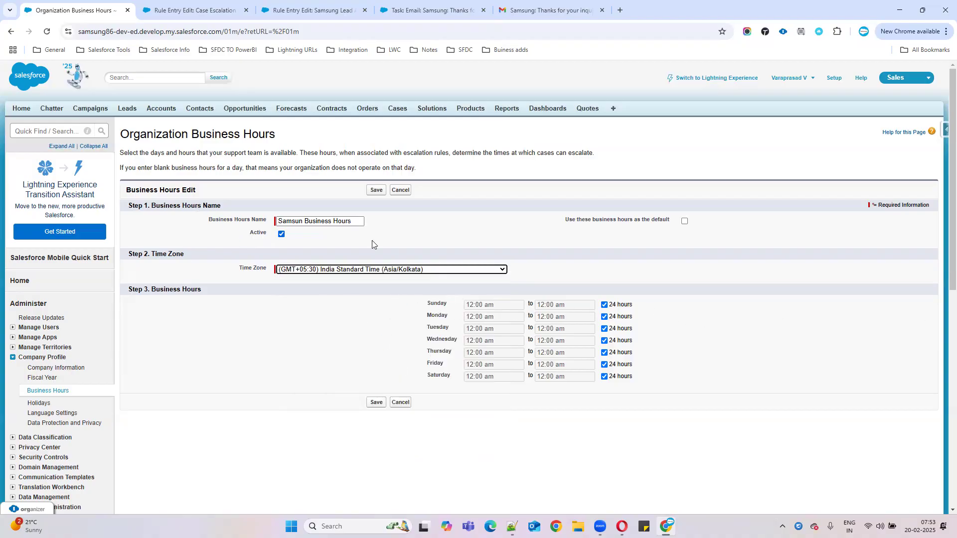
Step: Turn off 24-hour coverage for Sunday and Saturday and save the business hours
left_click(604, 304)
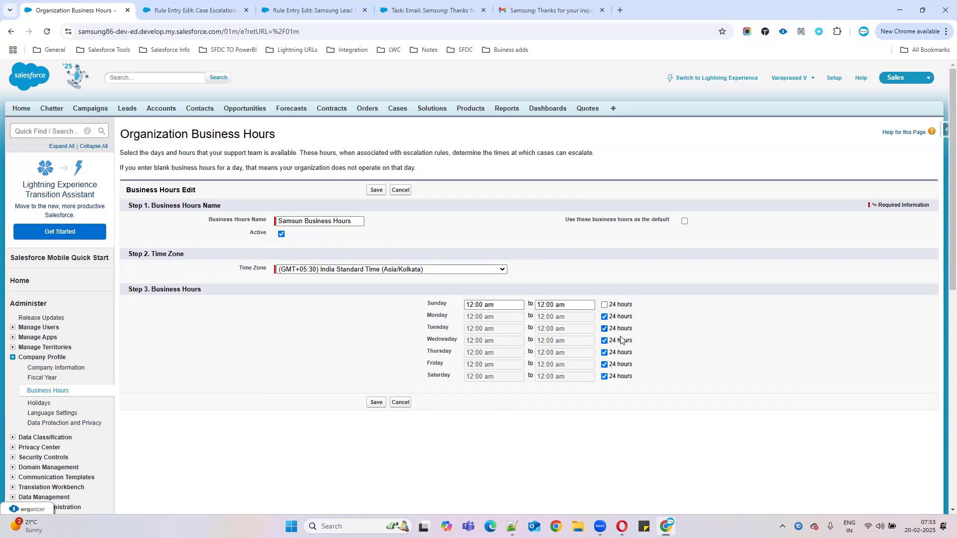
left_click(605, 377)
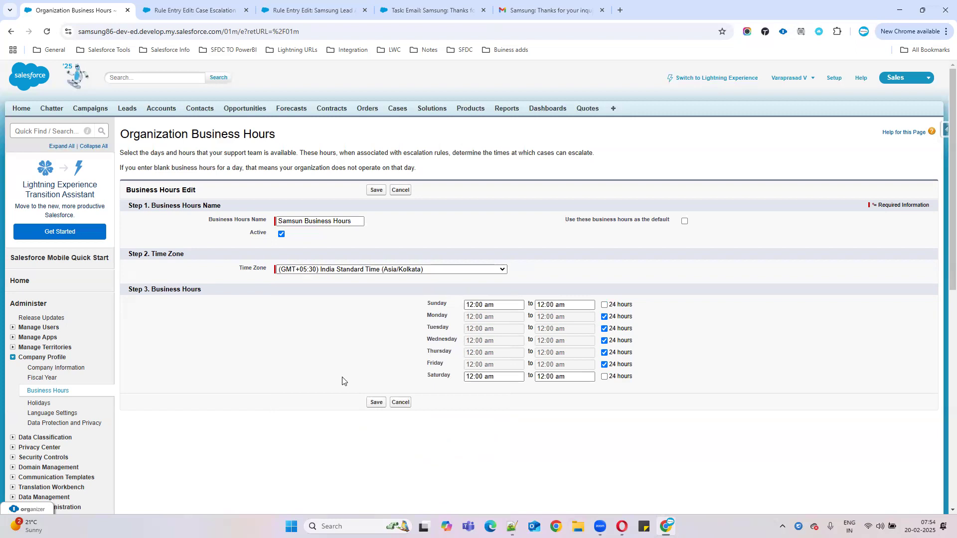
left_click(376, 402)
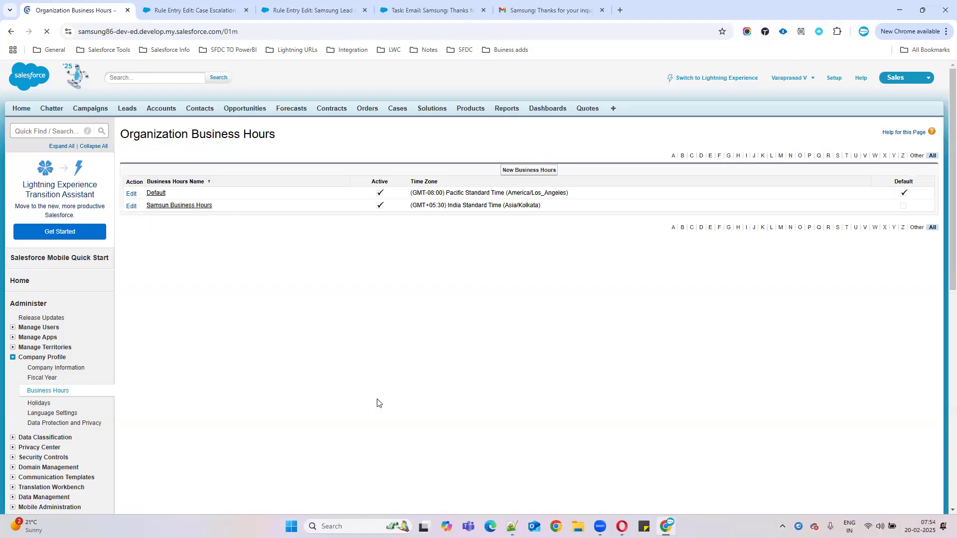
Step: Rename 'Samsun Business Hours' to 'Samsung Business Hours' by adding the missing 'g', and save
left_click(198, 206)
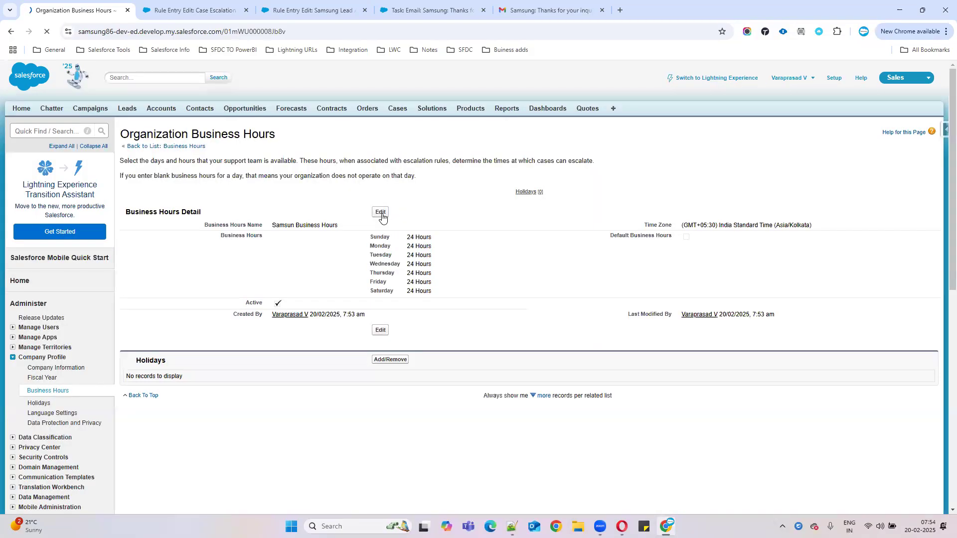
left_click(381, 213)
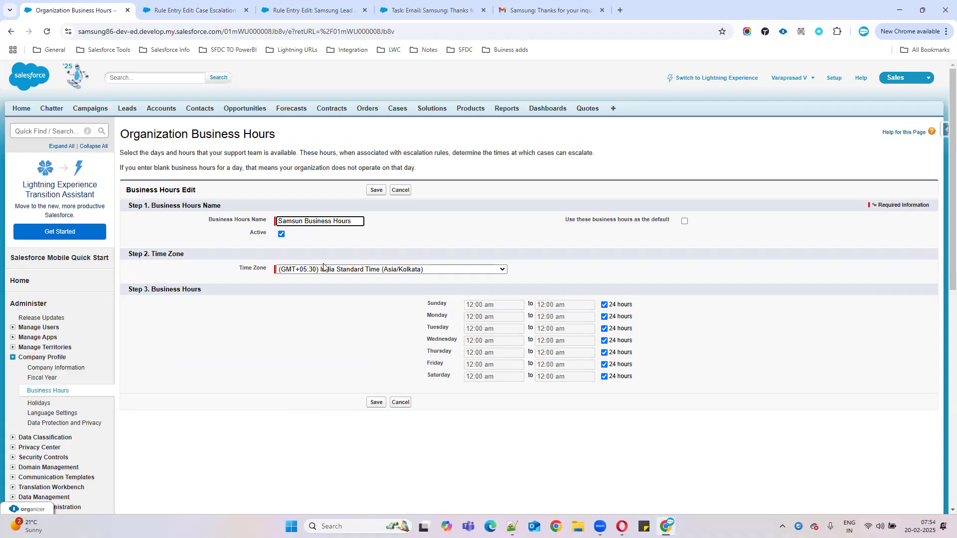
type("g")
left_click(377, 402)
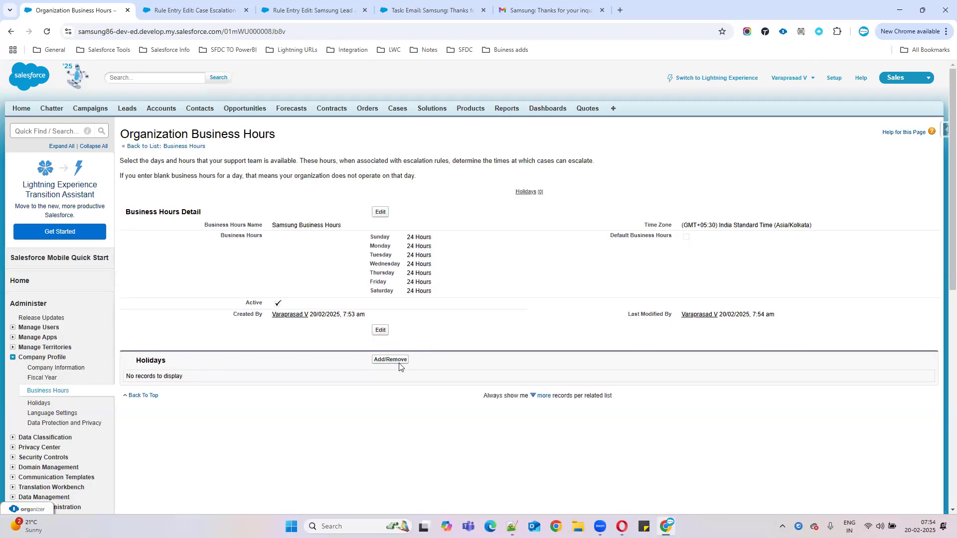
left_click(388, 359)
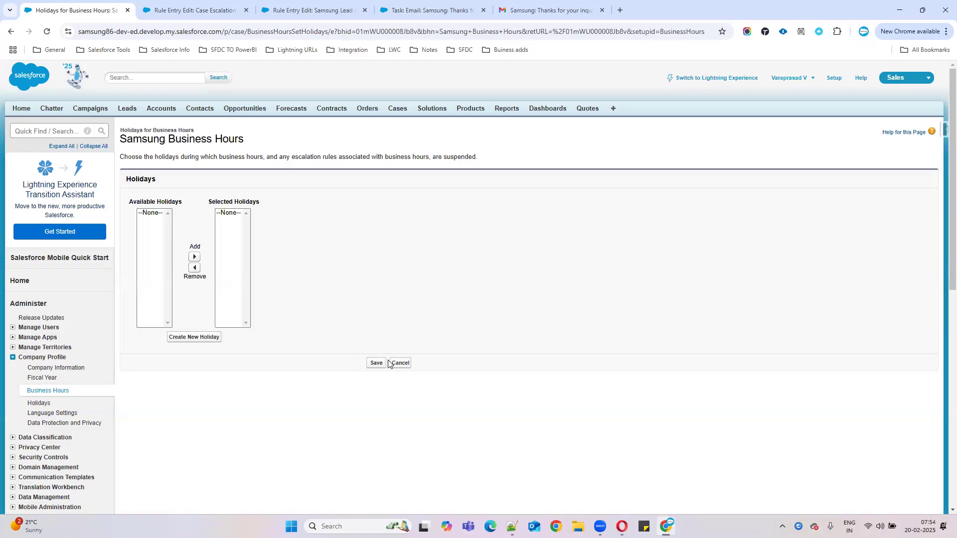
Step: Create a new holiday named ShivaRathri dated 27/02/2025
left_click(198, 338)
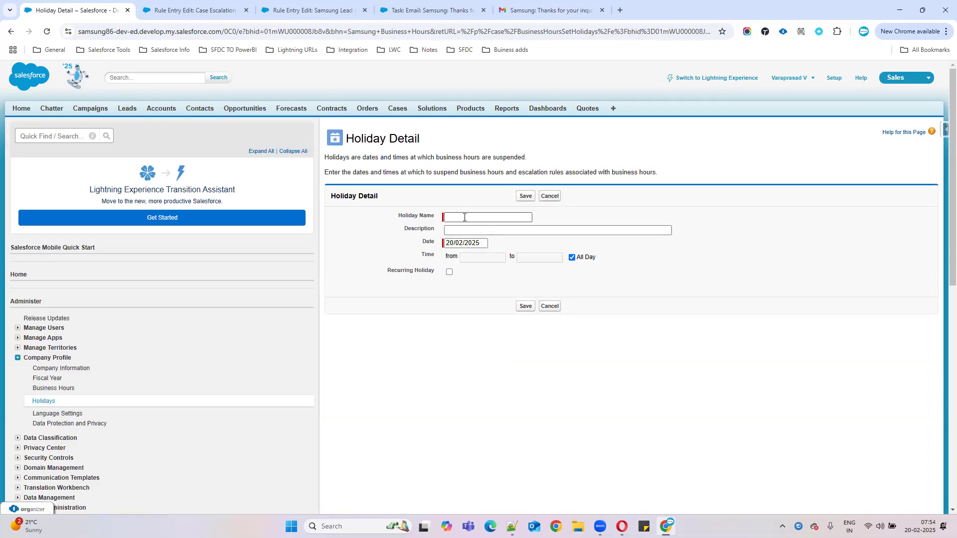
left_click(464, 217)
type("Shiva Ra")
left_click(464, 217)
key("BackSpace")
key("Tab")
left_click(463, 243)
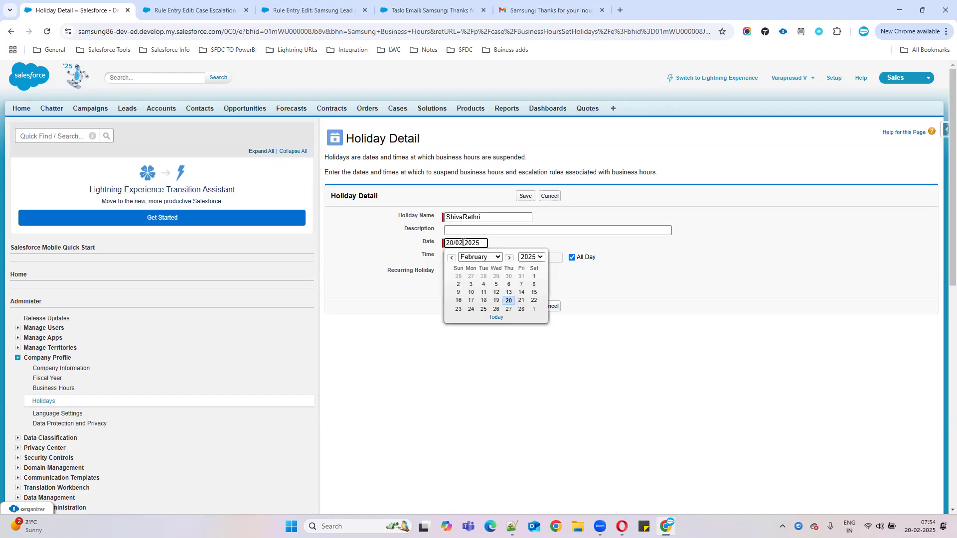
left_click(509, 309)
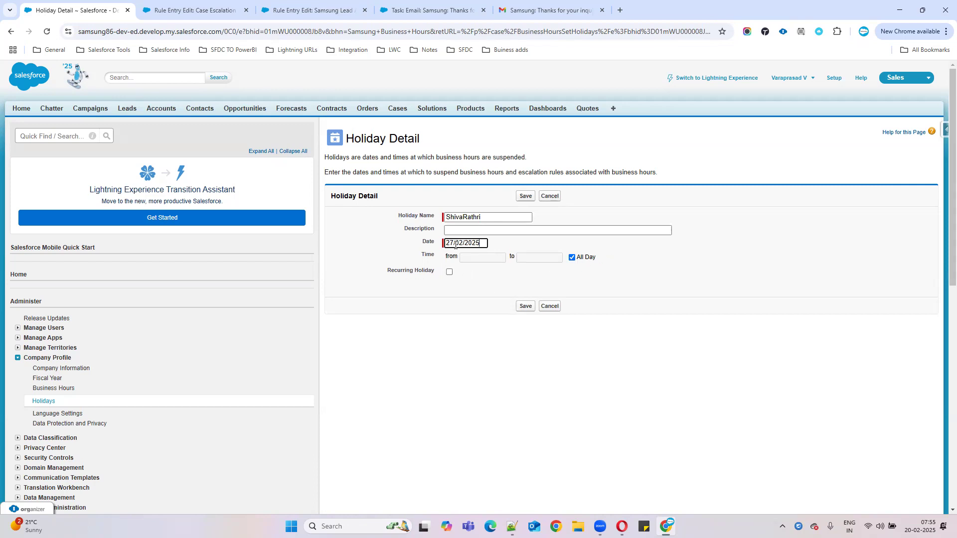
Step: Keep ShivaRathri non-recurring, save it to Samsung Business Hours, and return to the rule entry
left_click(448, 273)
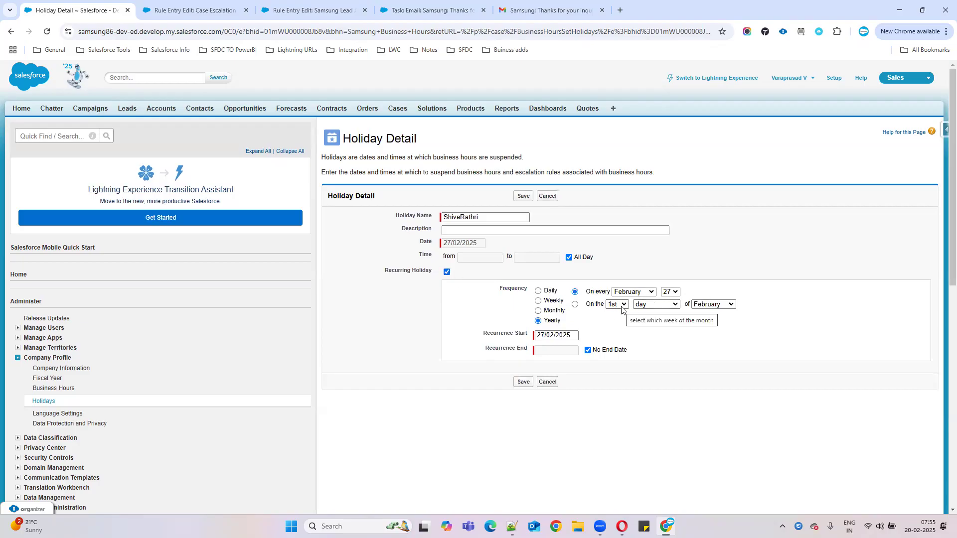
left_click(446, 272)
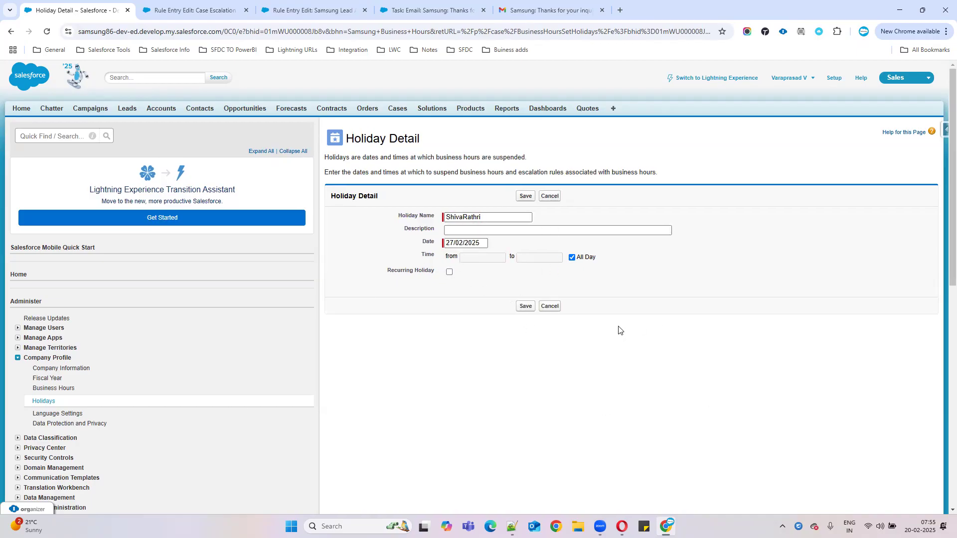
left_click(527, 307)
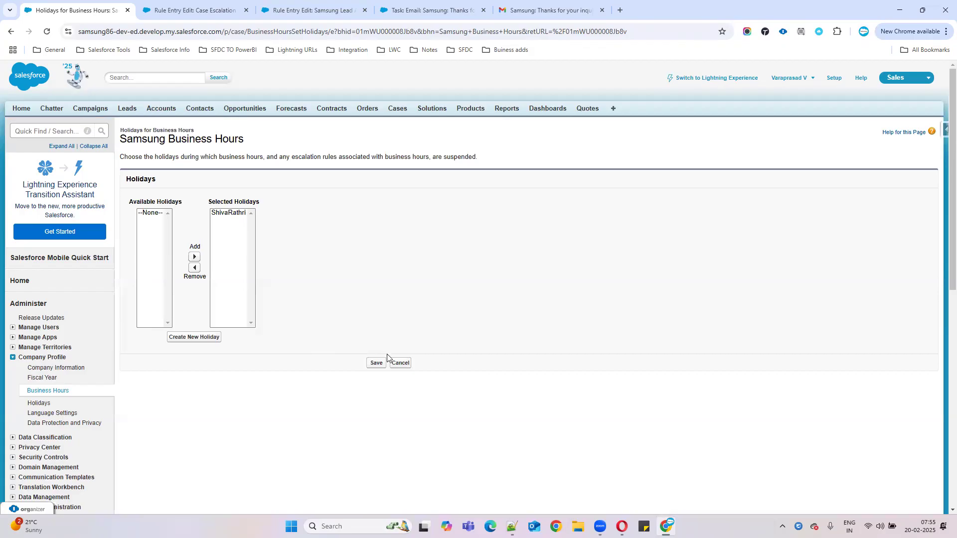
left_click(380, 365)
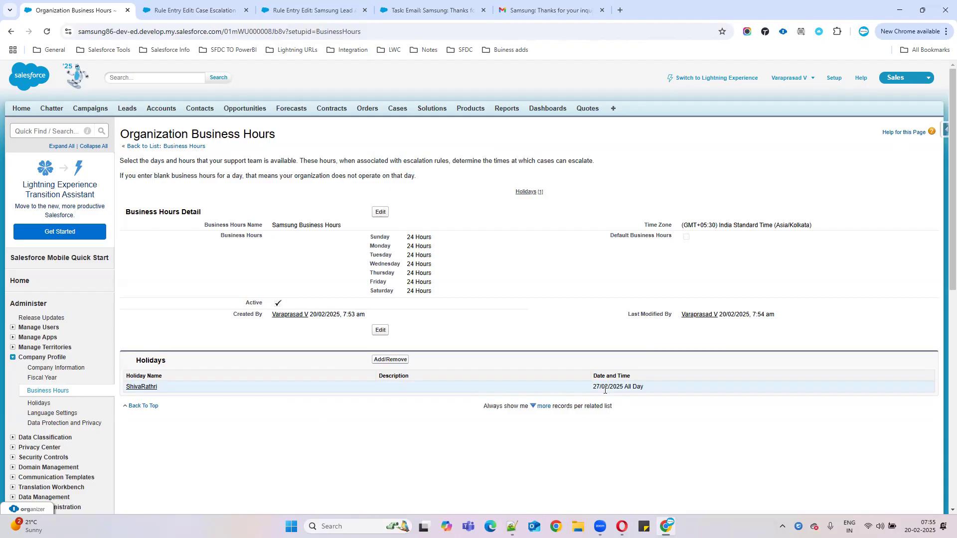
left_click(182, 4)
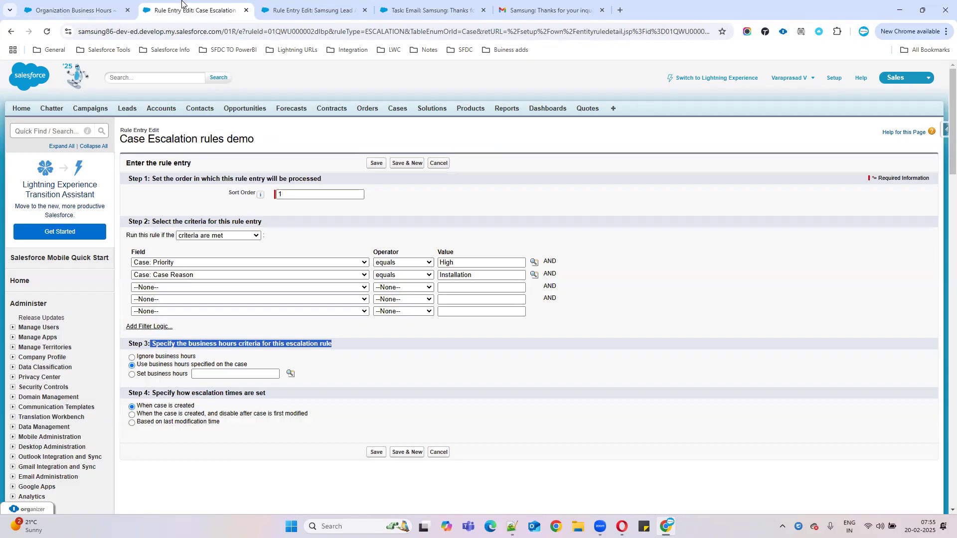
Step: Assign Samsung Business Hours to the rule entry, timing escalations from case creation, and save
left_click(393, 337)
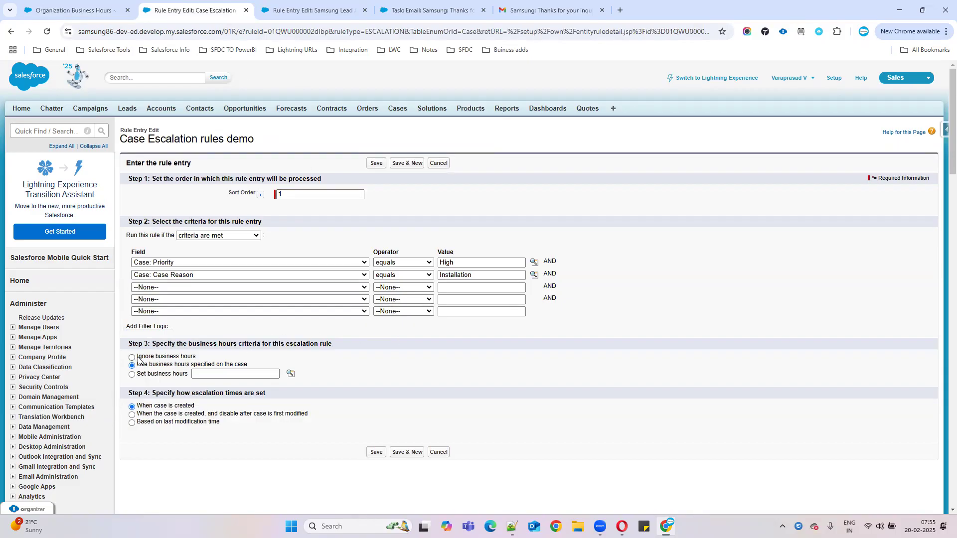
left_click_drag(139, 357, 221, 362)
left_click(155, 378)
left_click(291, 374)
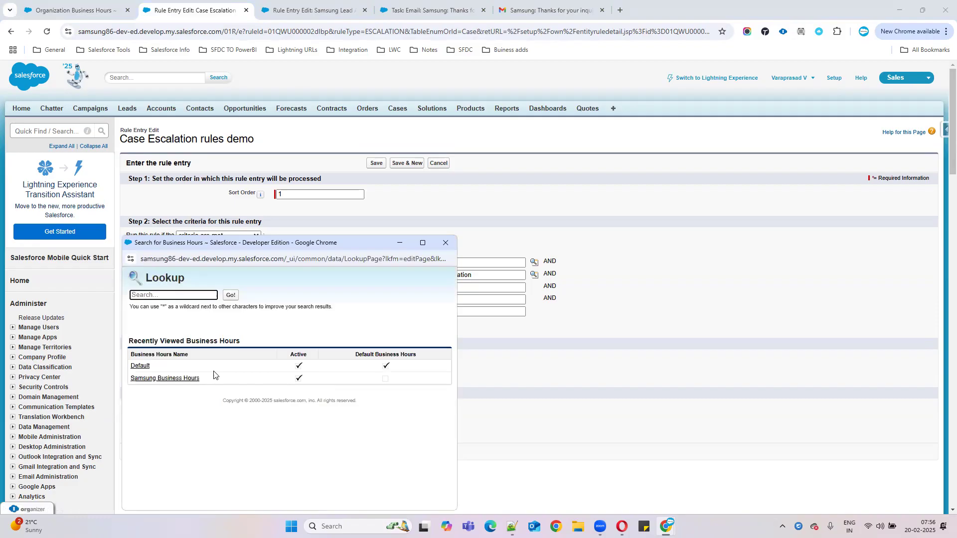
left_click(184, 379)
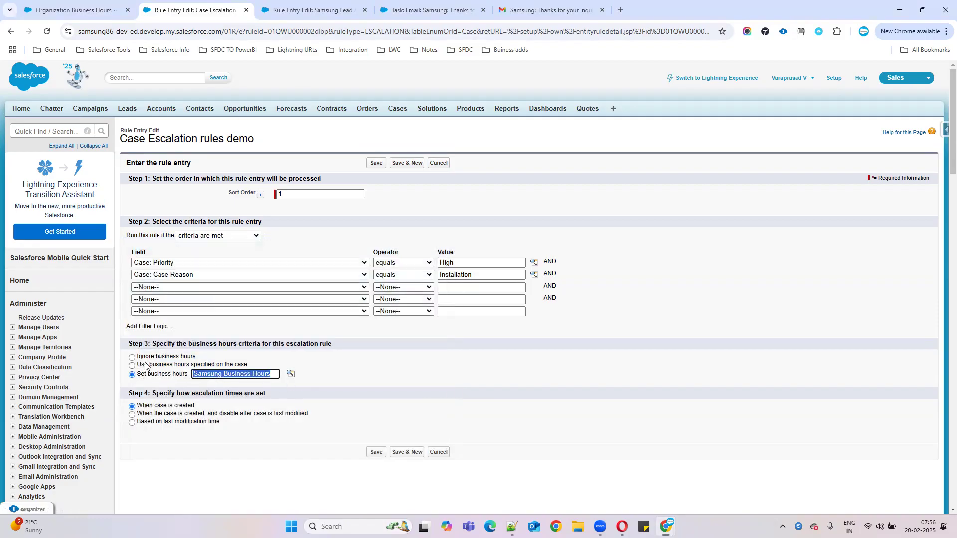
scroll(500, 370, "down", 1)
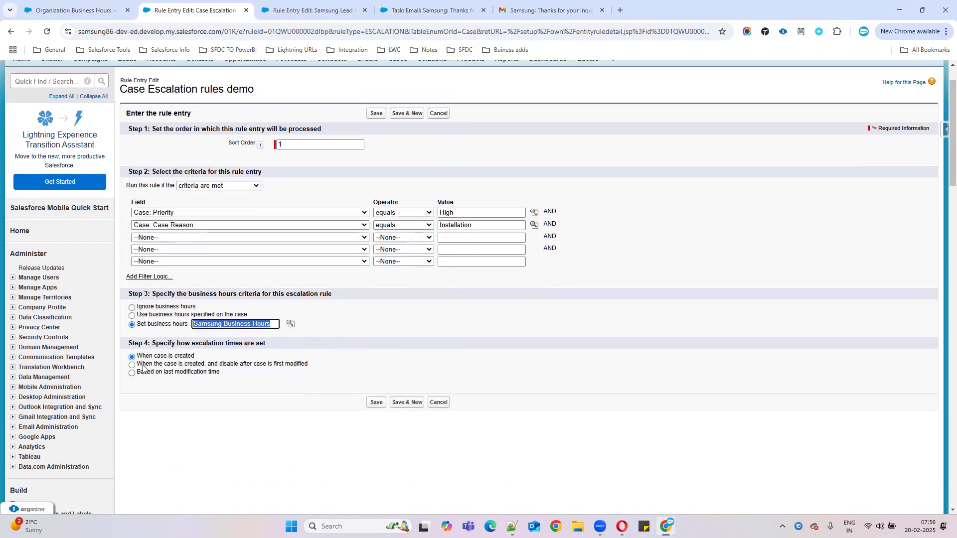
left_click_drag(151, 344, 335, 349)
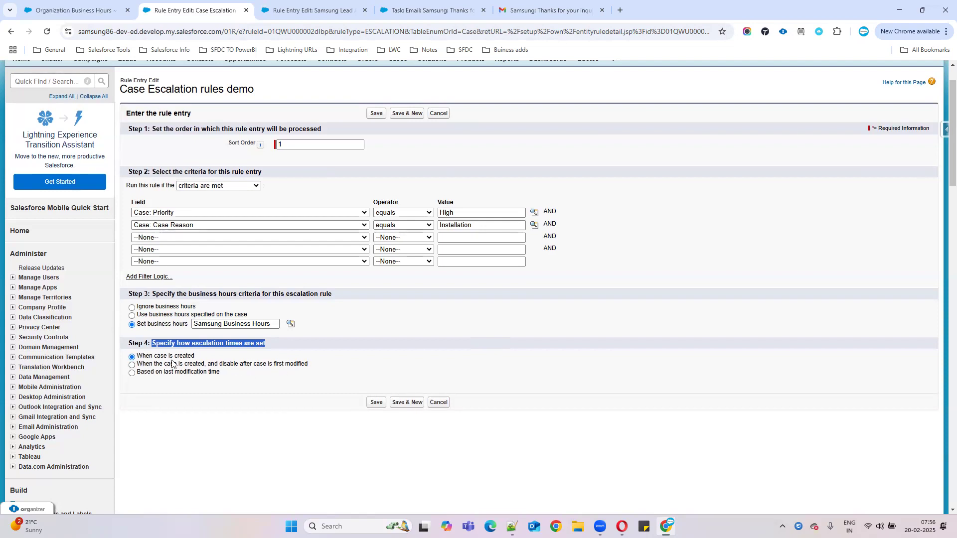
left_click_drag(202, 357, 132, 357)
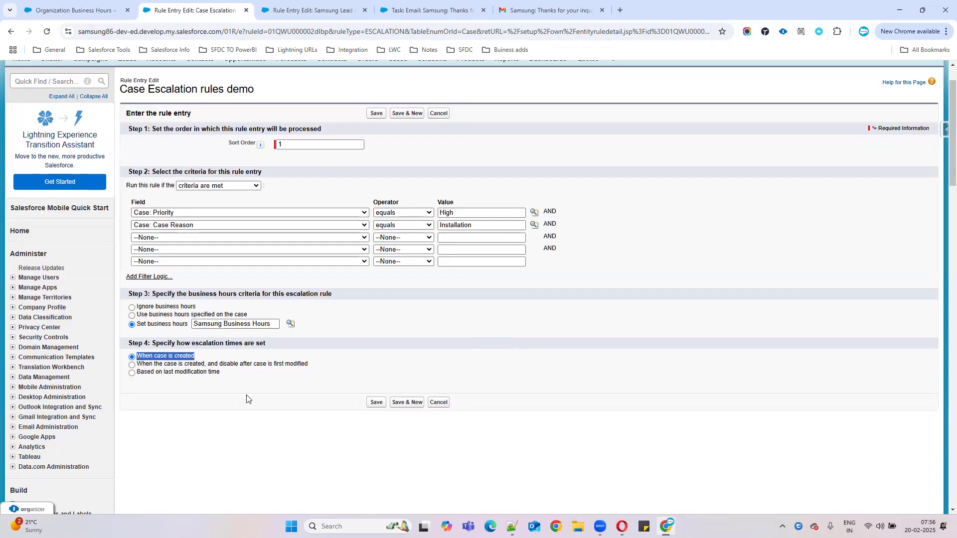
left_click(377, 407)
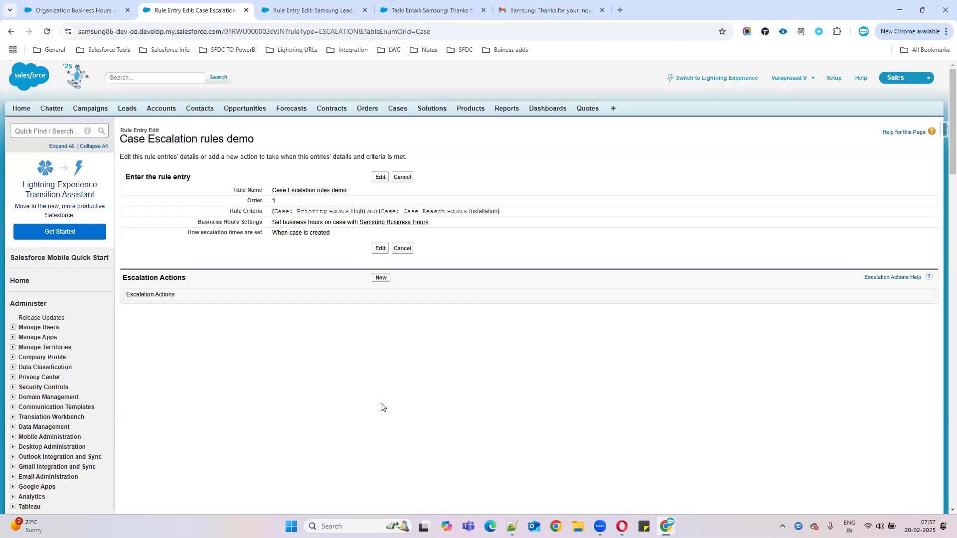
Step: Add a new escalation action from the Escalation Actions section and place the cursor in Age Over
left_click_drag(192, 280, 119, 279)
left_click(378, 281)
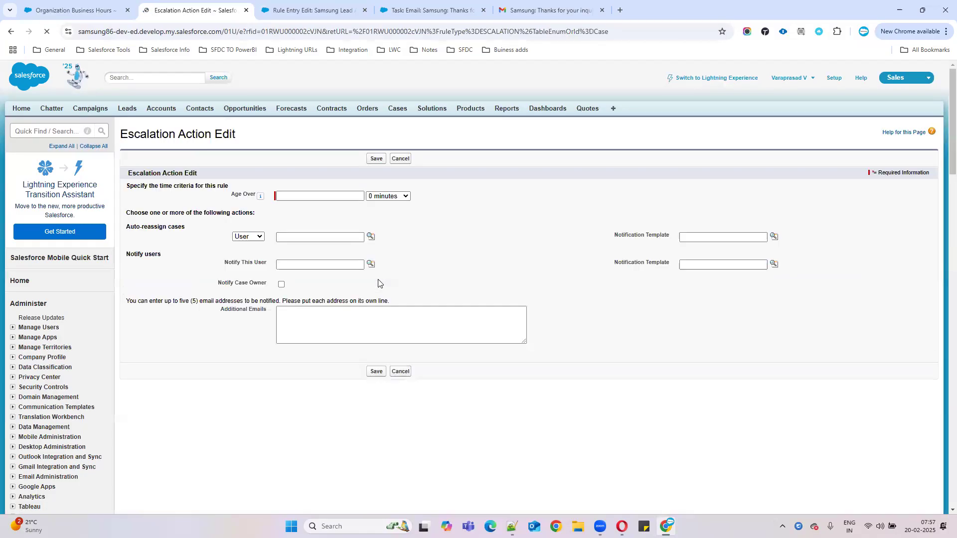
left_click(328, 197)
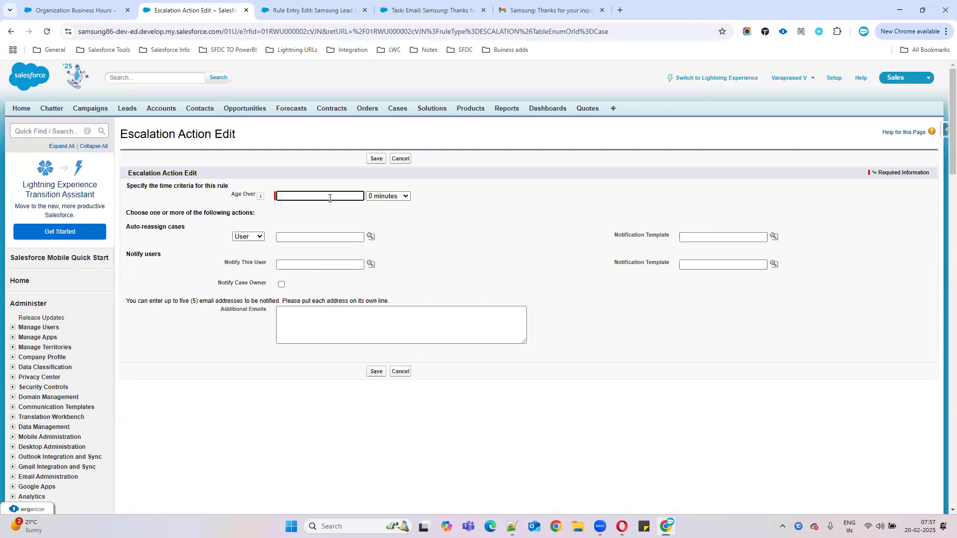
Step: Set the escalation action's Age Over to 12 hours with 0 extra minutes
type("10")
left_click(378, 197)
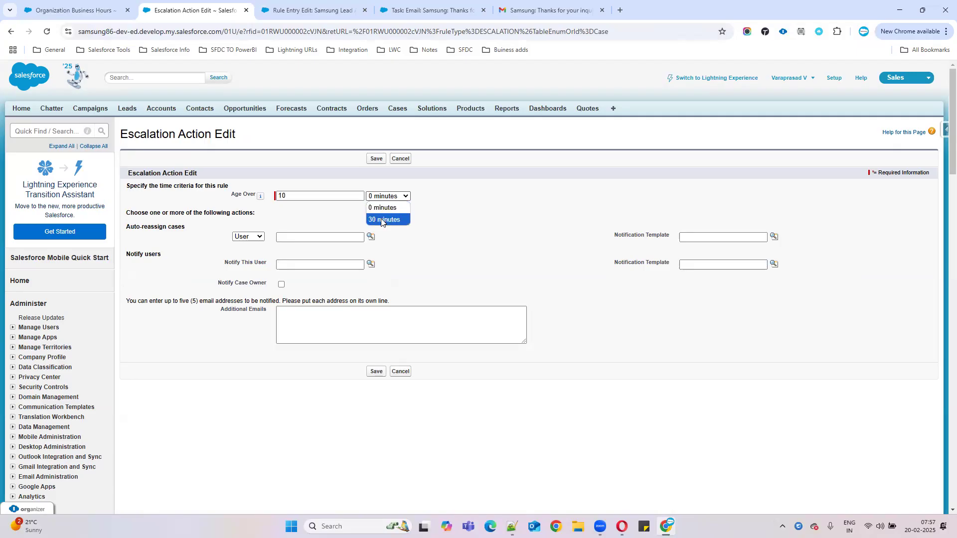
left_click(381, 219)
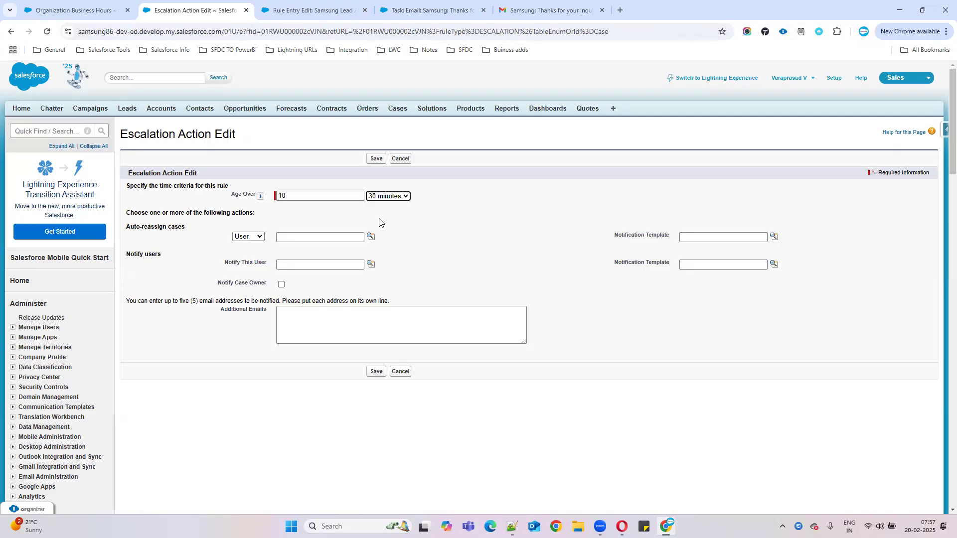
key("shift+Tab")
key("BackSpace")
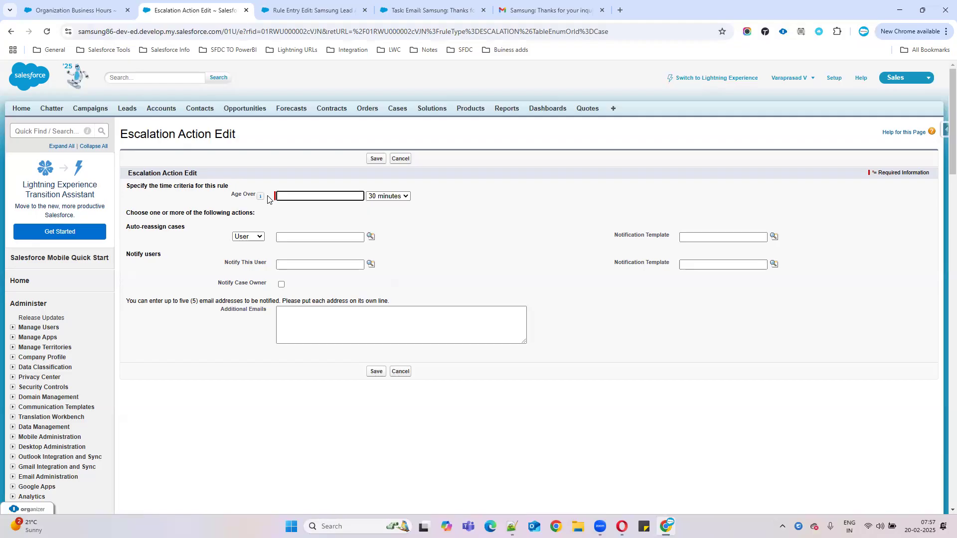
type("1")
left_click(391, 197)
left_click(392, 208)
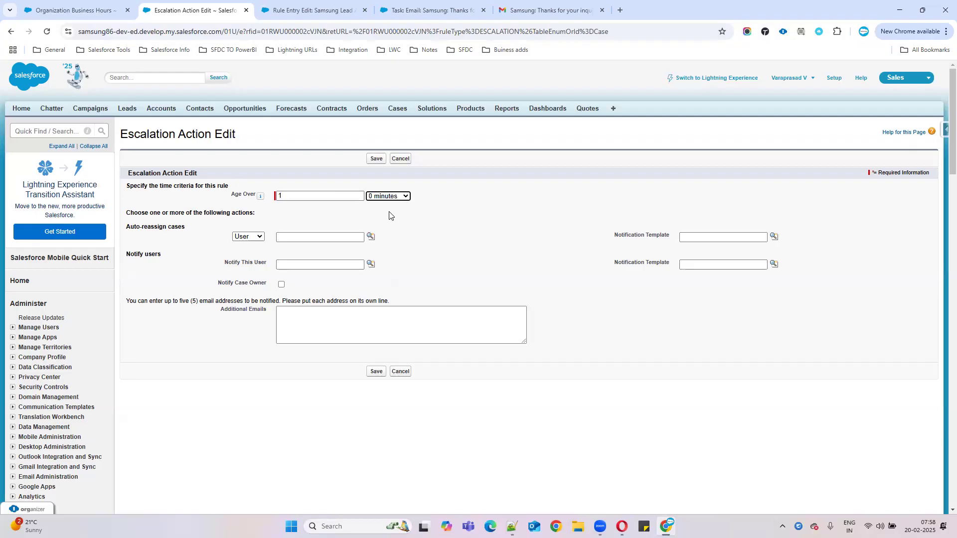
key("shift+Tab")
mouse_move(259, 197)
type("12")
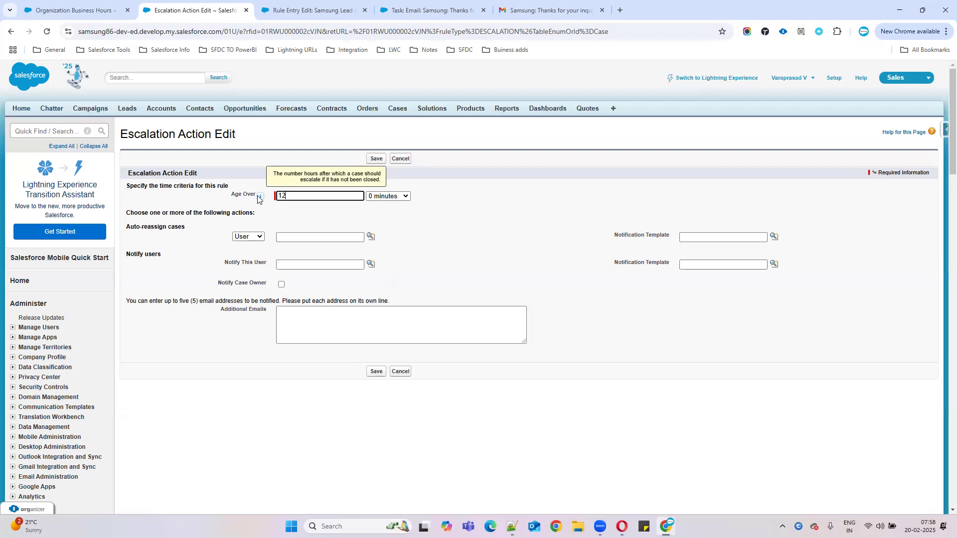
left_click(467, 228)
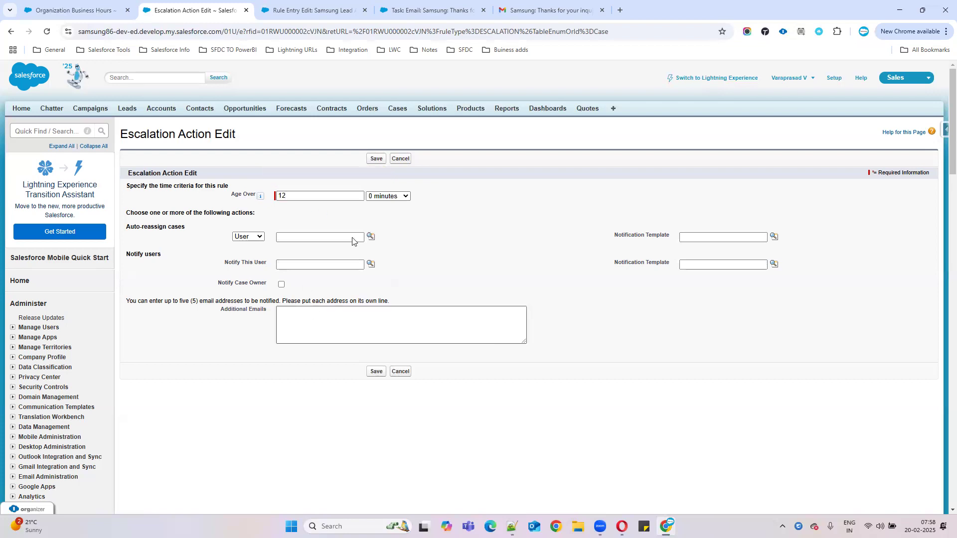
left_click(391, 197)
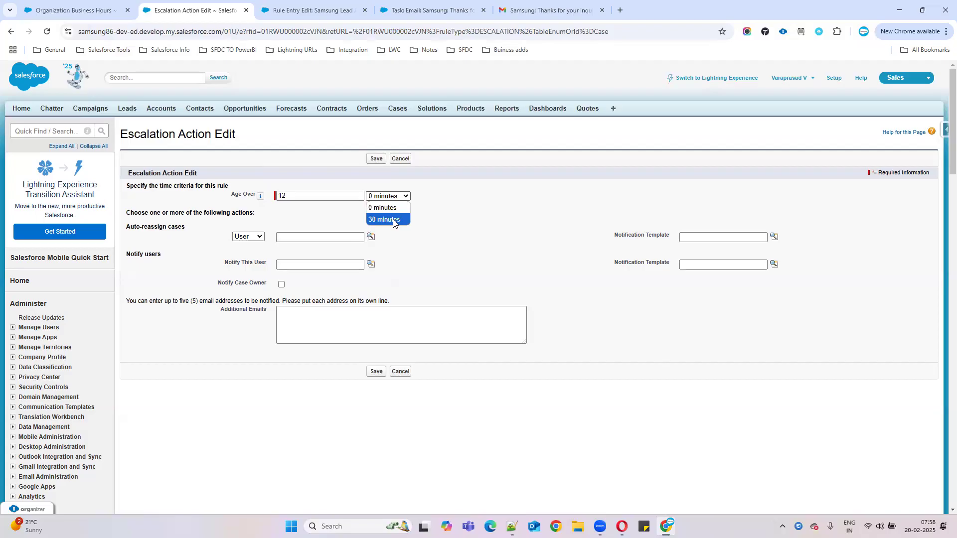
left_click(393, 219)
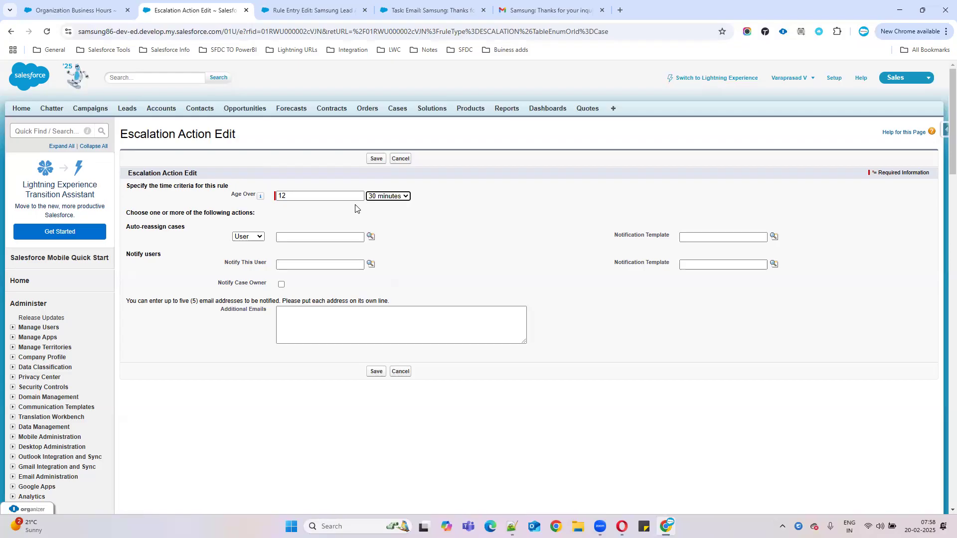
left_click(401, 195)
left_click(400, 208)
left_click(402, 196)
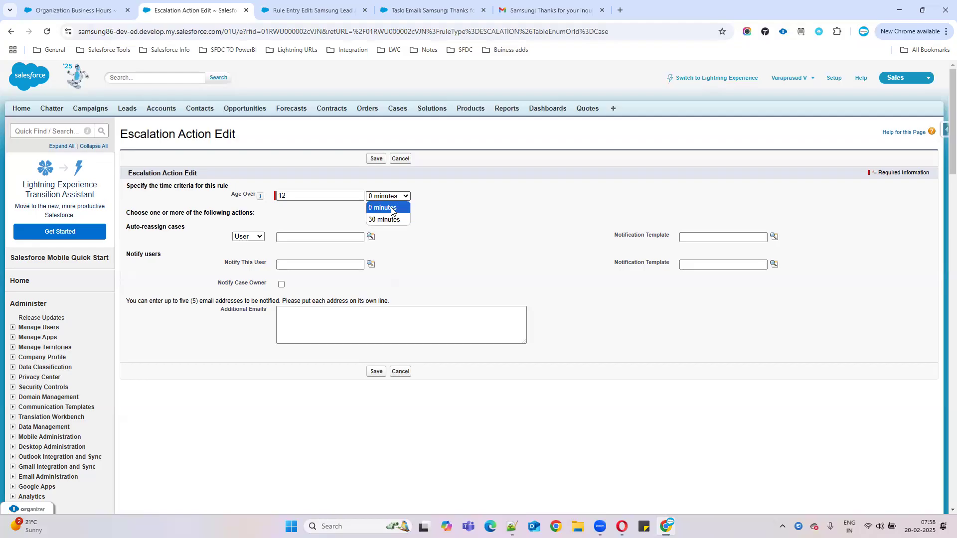
left_click(391, 209)
Step: Choose User as the target for auto-reassigning escalated cases
left_click_drag(126, 227, 212, 229)
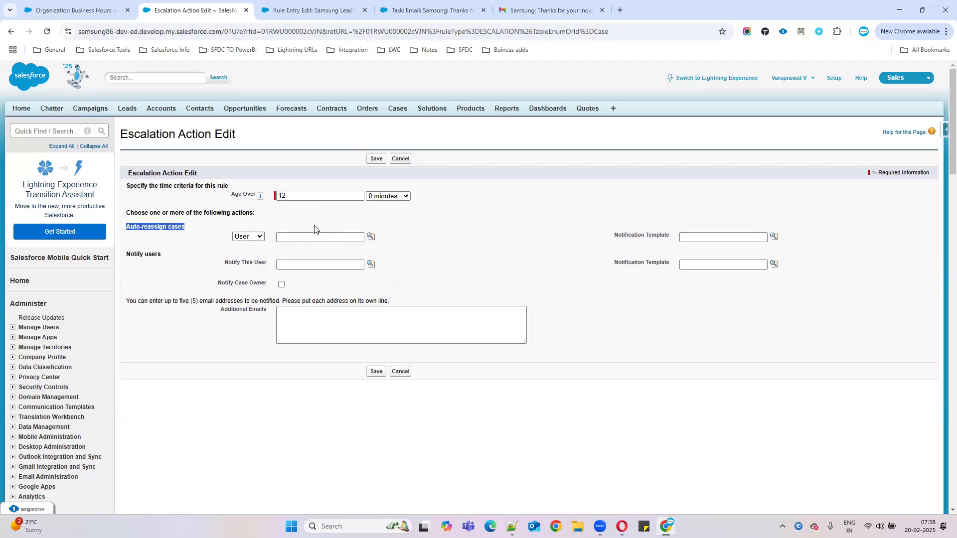
left_click(255, 236)
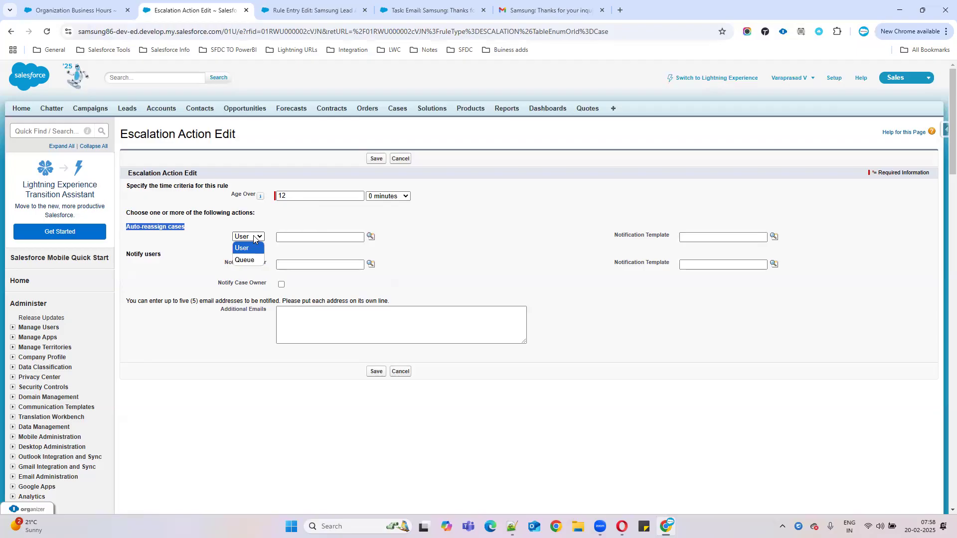
left_click(254, 238)
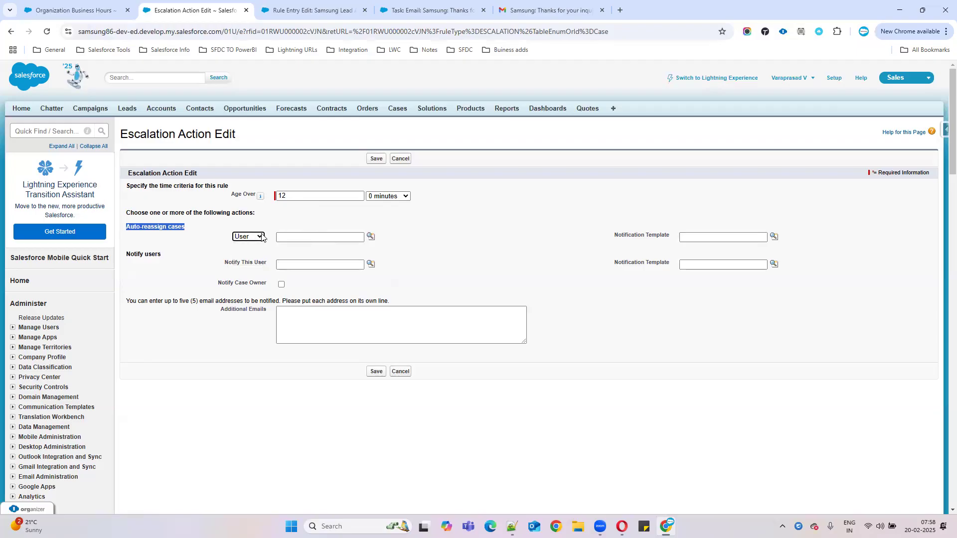
Step: Reassign escalated cases to the chosen user and set the 'Support: Case Assignment Notification' template for the reassignment notice
left_click(370, 236)
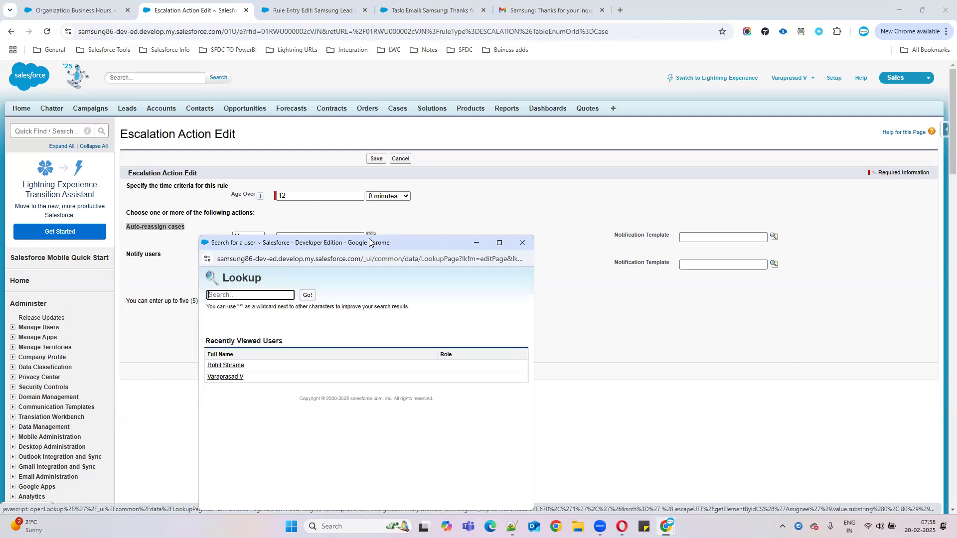
left_click(234, 366)
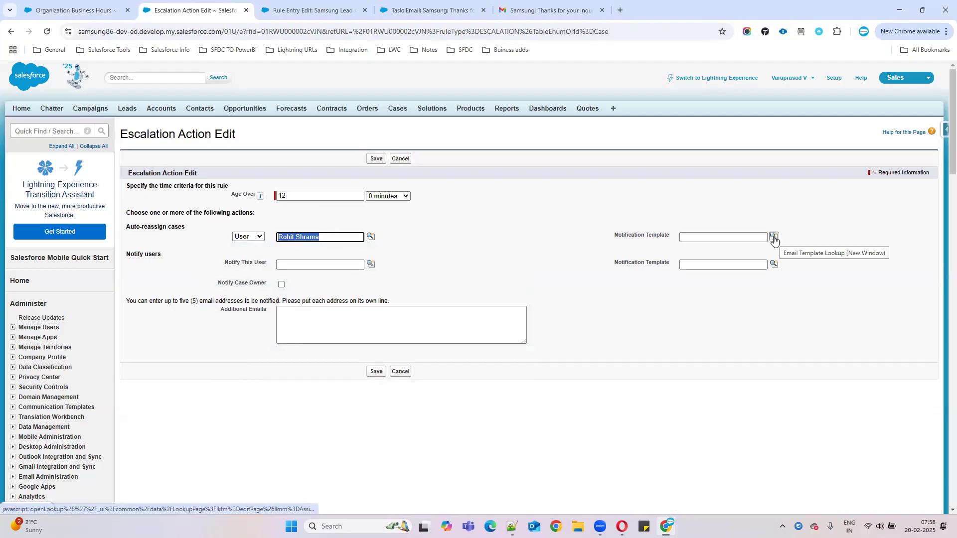
left_click(774, 237)
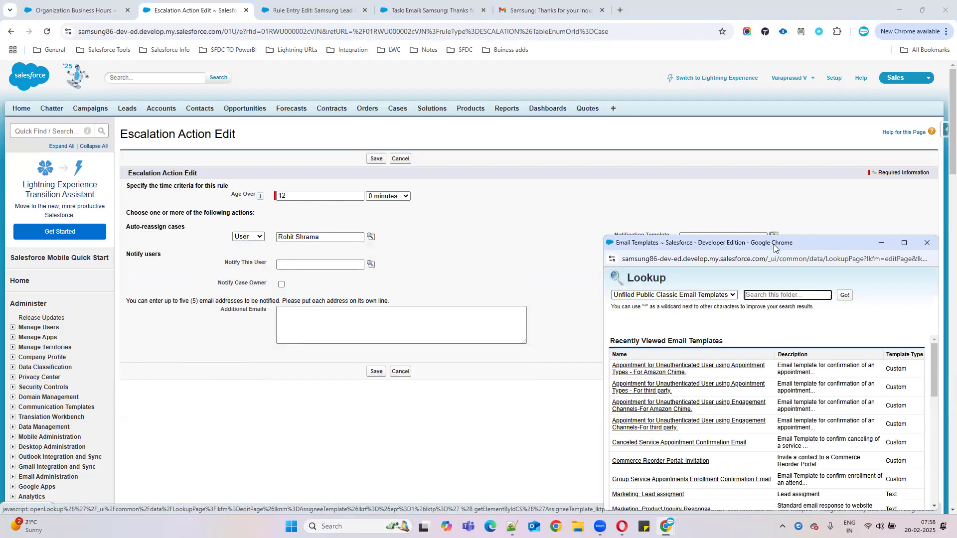
type("cas")
left_click(842, 298)
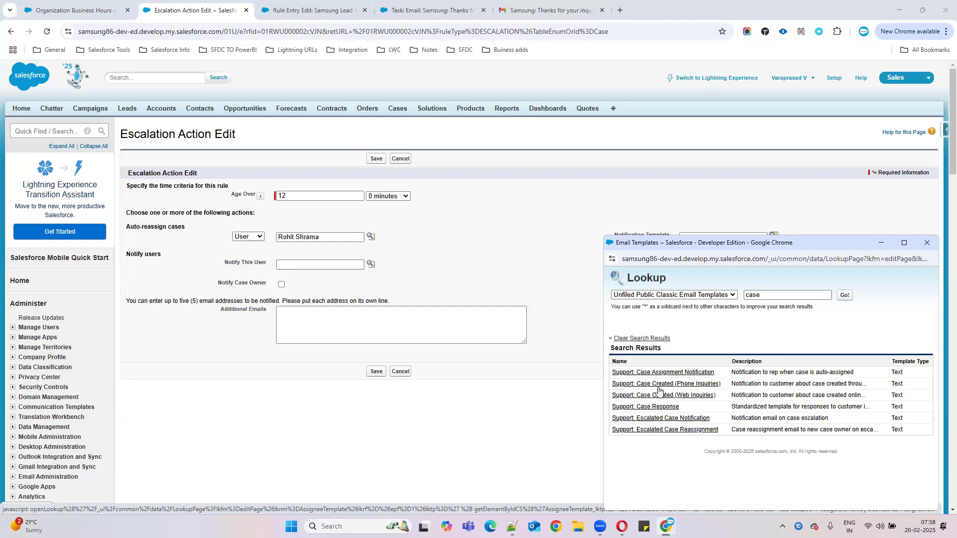
left_click(684, 373)
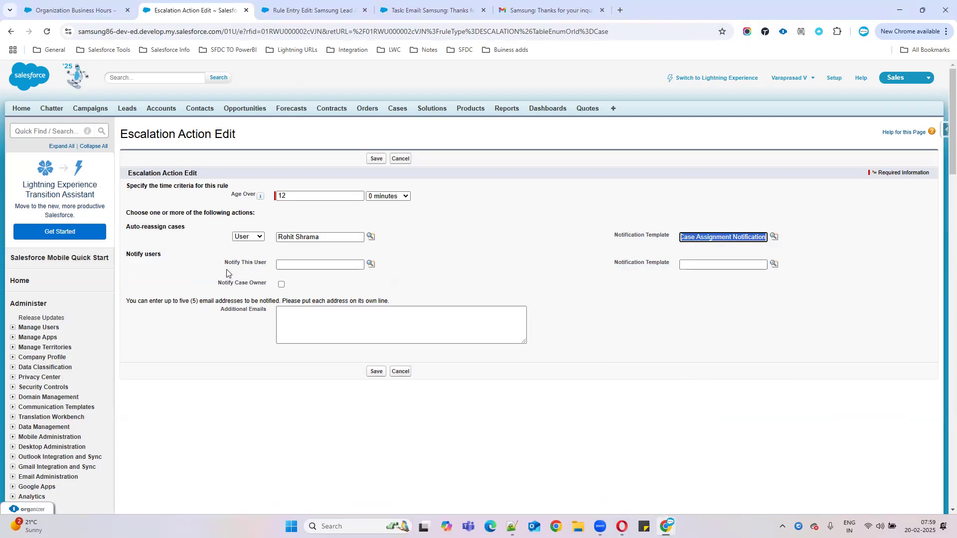
Step: Leave Notify This User empty and tick Notify Case Owner
left_click_drag(225, 264, 288, 264)
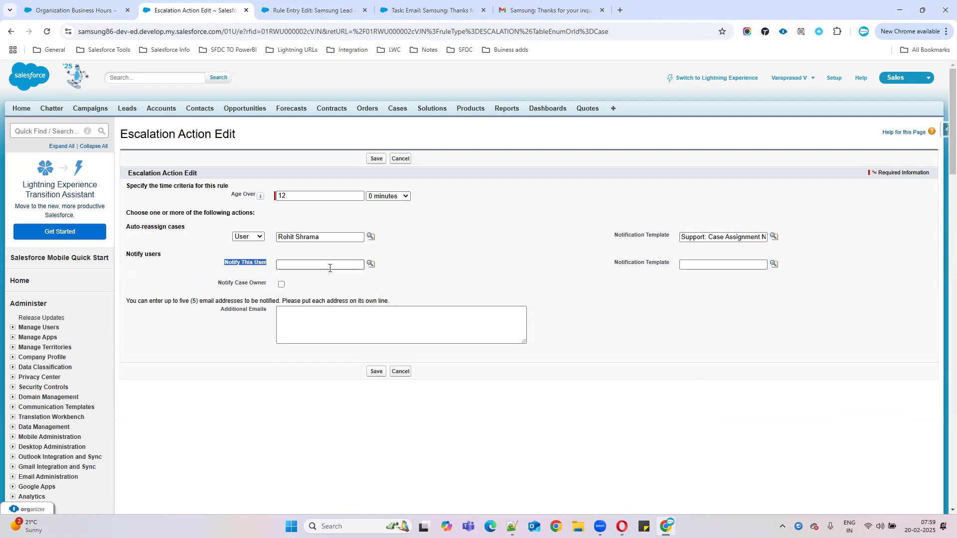
left_click(372, 265)
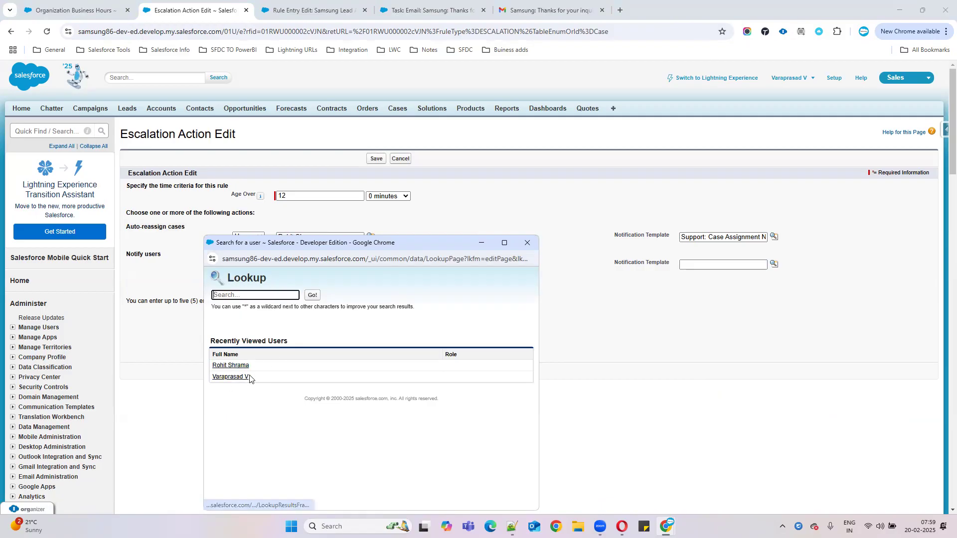
left_click(527, 243)
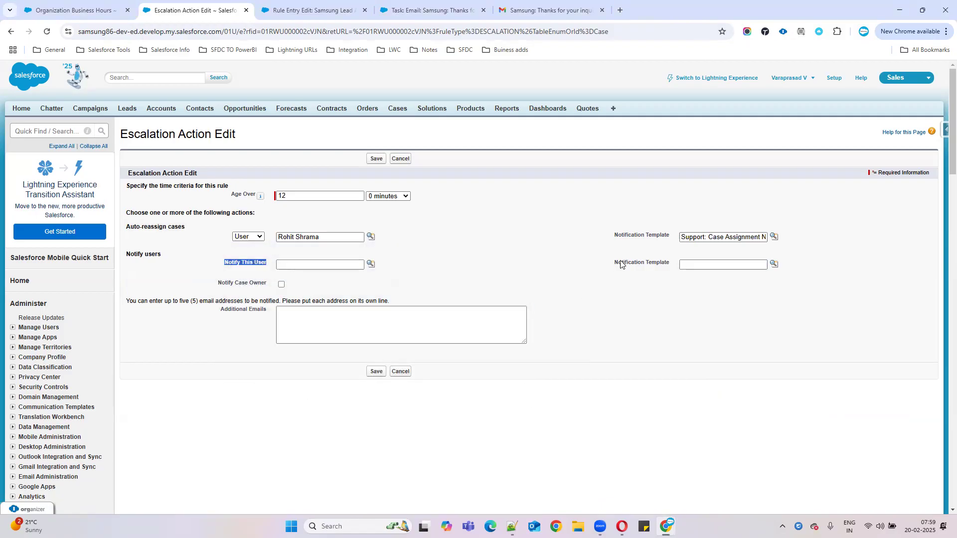
left_click_drag(620, 264, 828, 271)
left_click(664, 367)
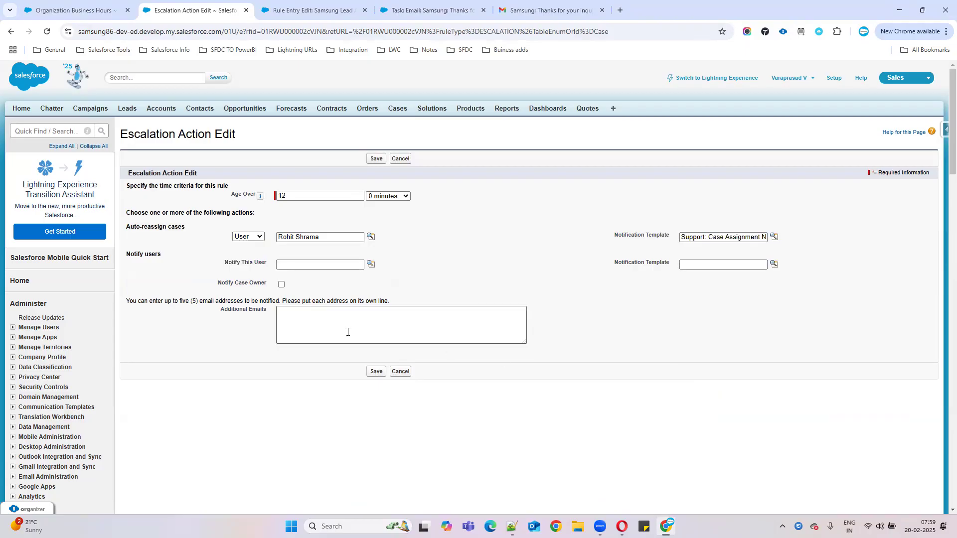
left_click(281, 285)
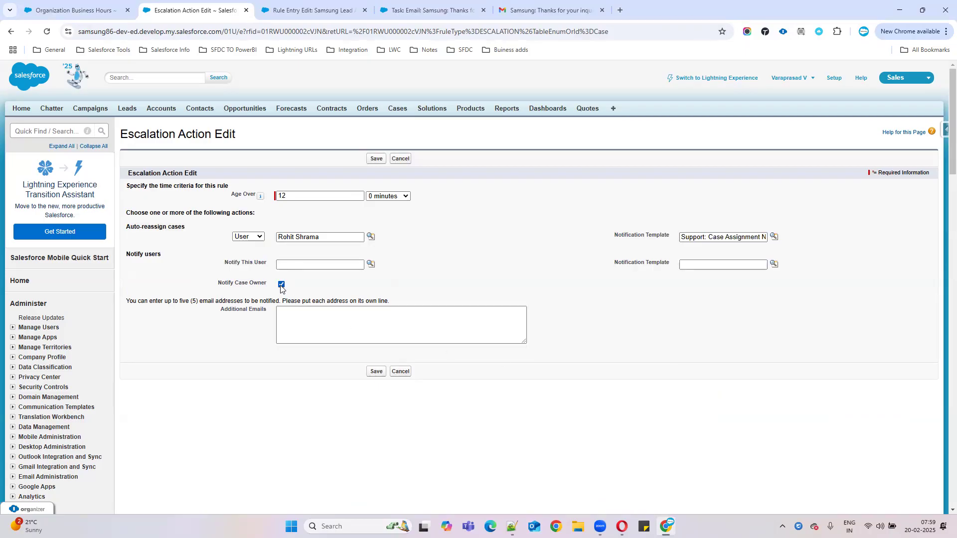
left_click_drag(227, 239, 811, 242)
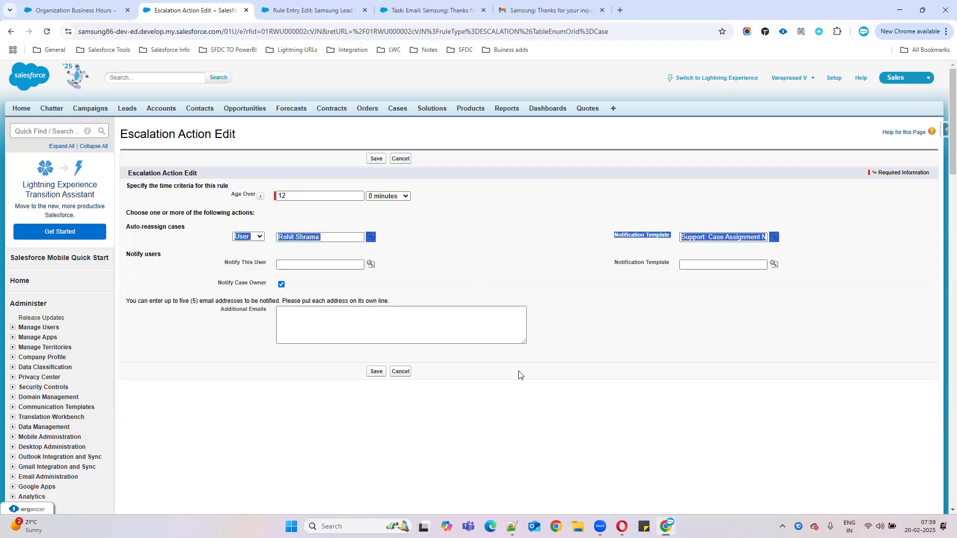
left_click_drag(131, 302, 424, 307)
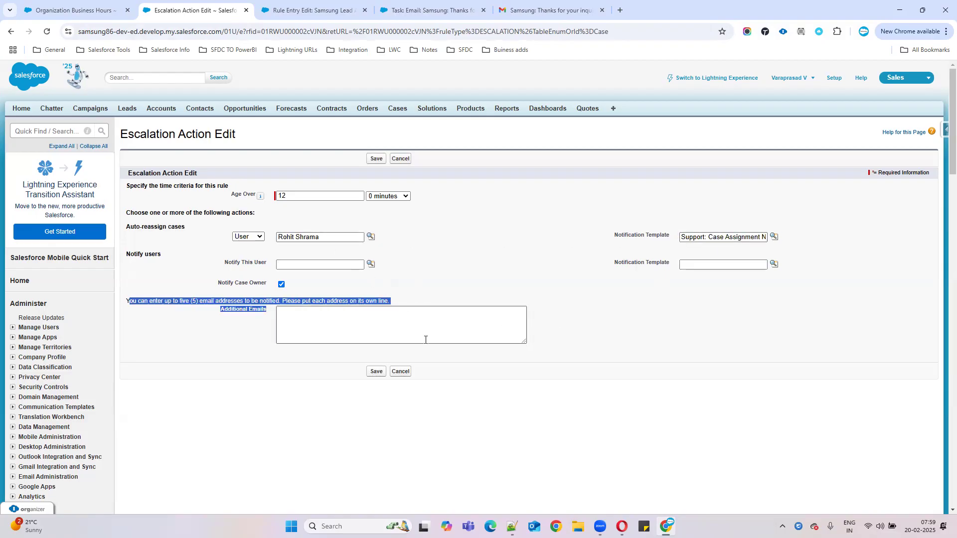
Step: Enter an extra address in Additional Emails, then delete it so none remain
left_click(336, 334)
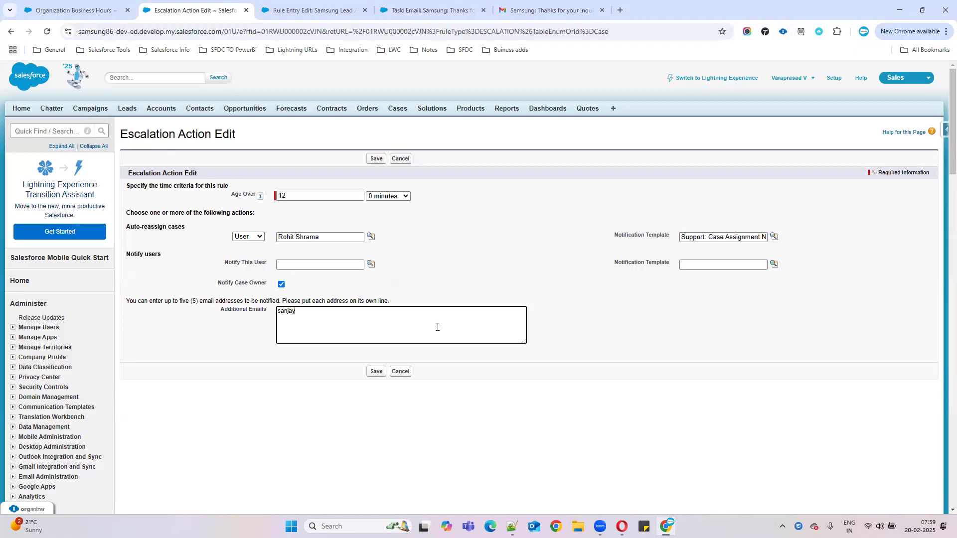
type("@gmail.com")
left_click_drag(231, 195, 449, 195)
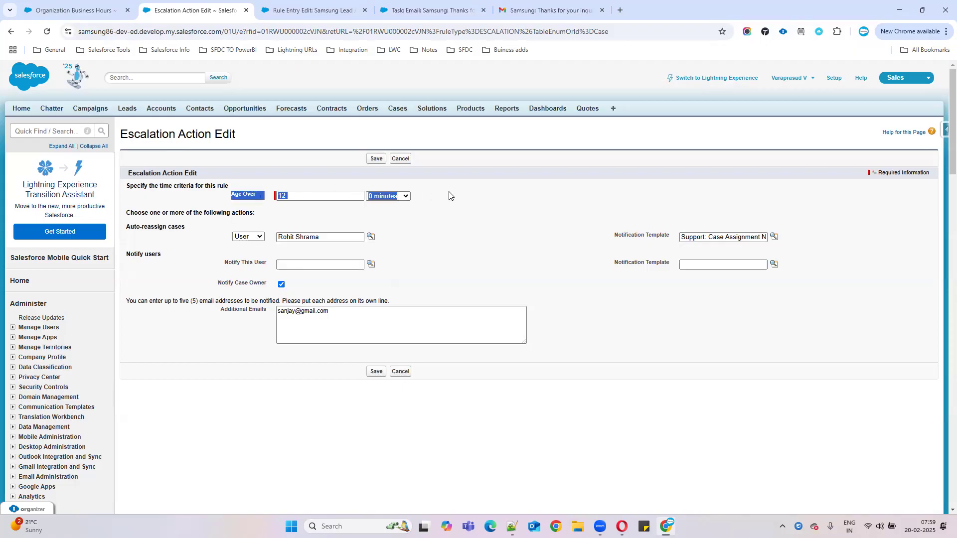
left_click_drag(274, 233, 721, 237)
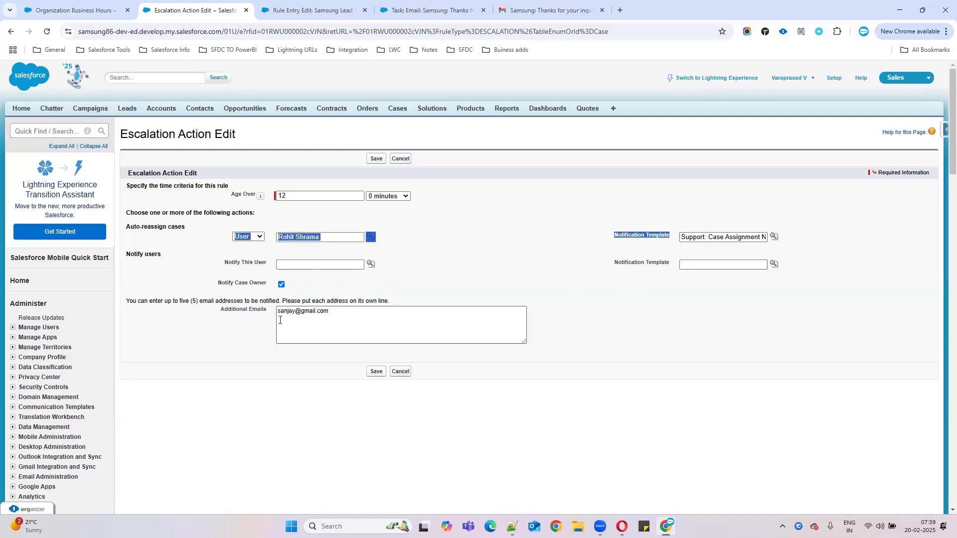
left_click_drag(218, 314, 323, 318)
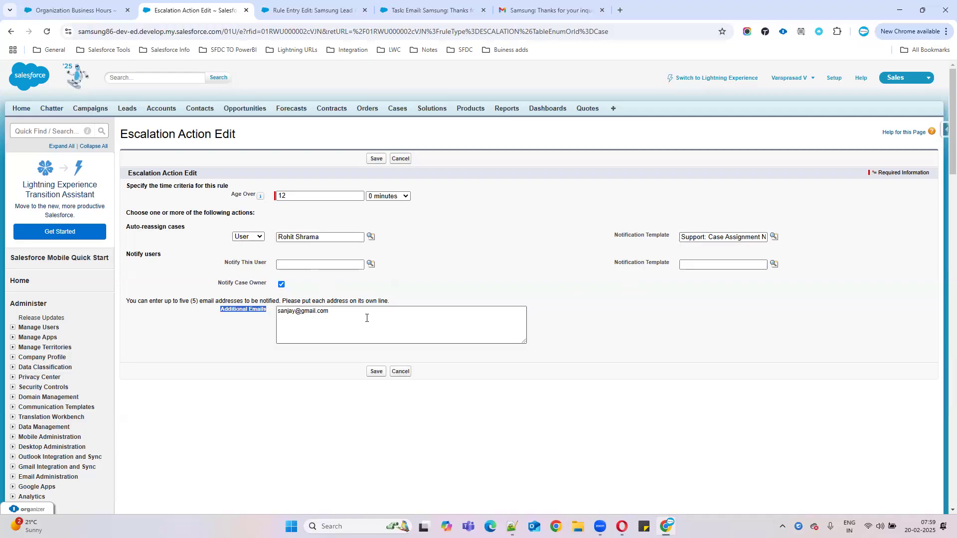
left_click_drag(368, 312, 252, 307)
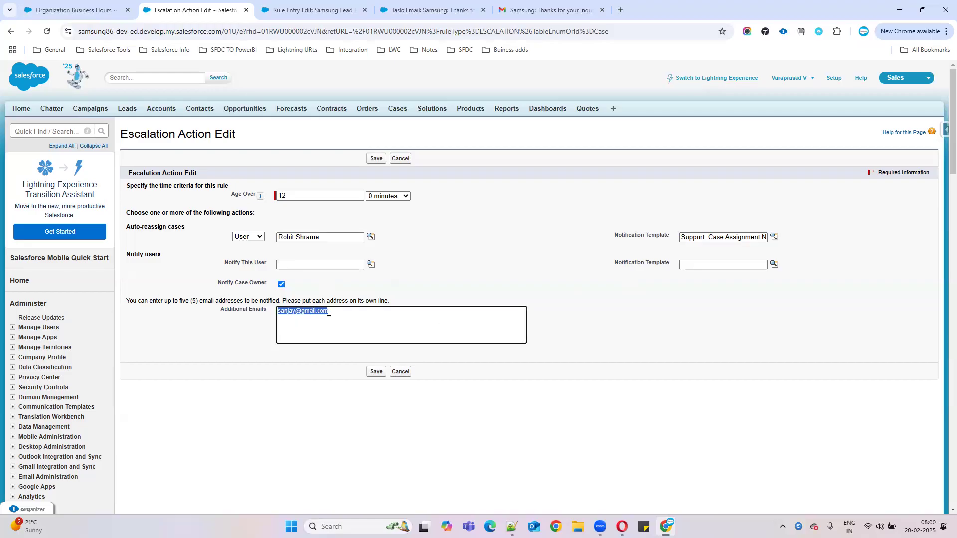
left_click(401, 321)
left_click_drag(401, 320, 204, 329)
key("BackSpace")
Step: Try saving, then set the owner notification template to 'Support: Escalated Case Notification'
left_click(373, 373)
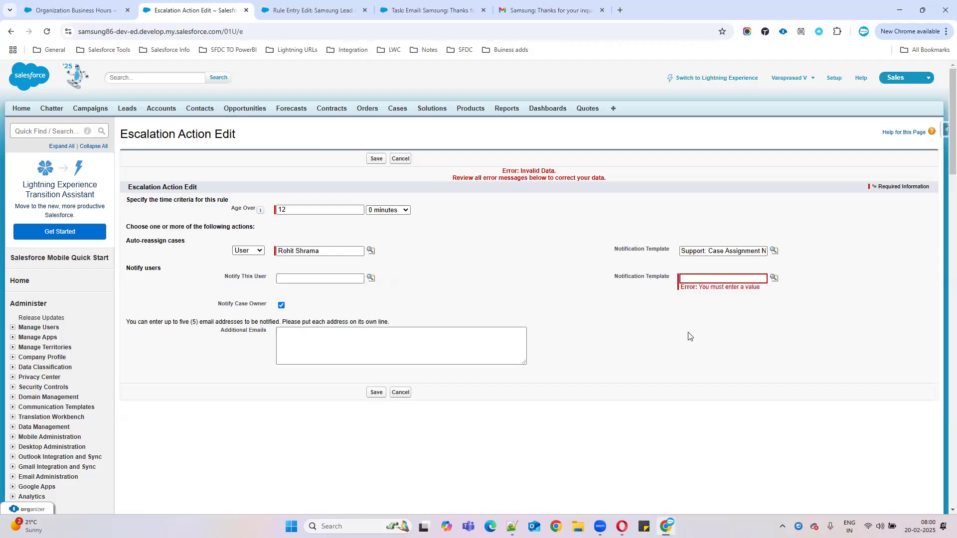
left_click(731, 277)
left_click(774, 278)
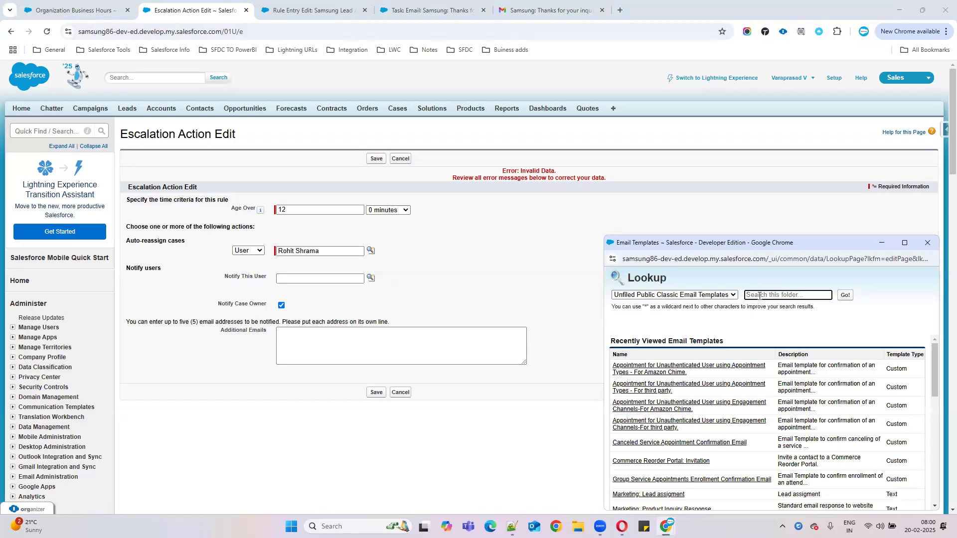
type("ae")
double_click(759, 296)
key("BackSpace")
type("case")
left_click(844, 295)
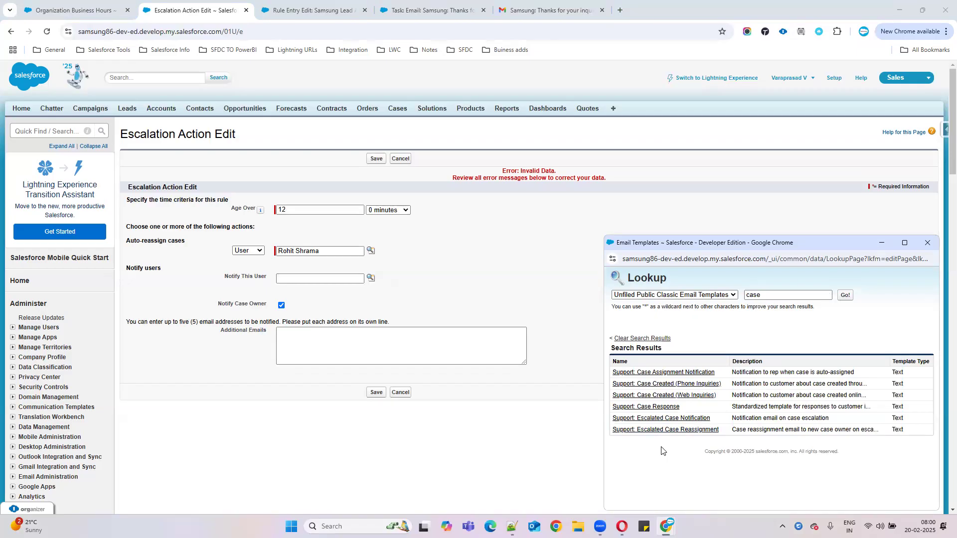
left_click(655, 419)
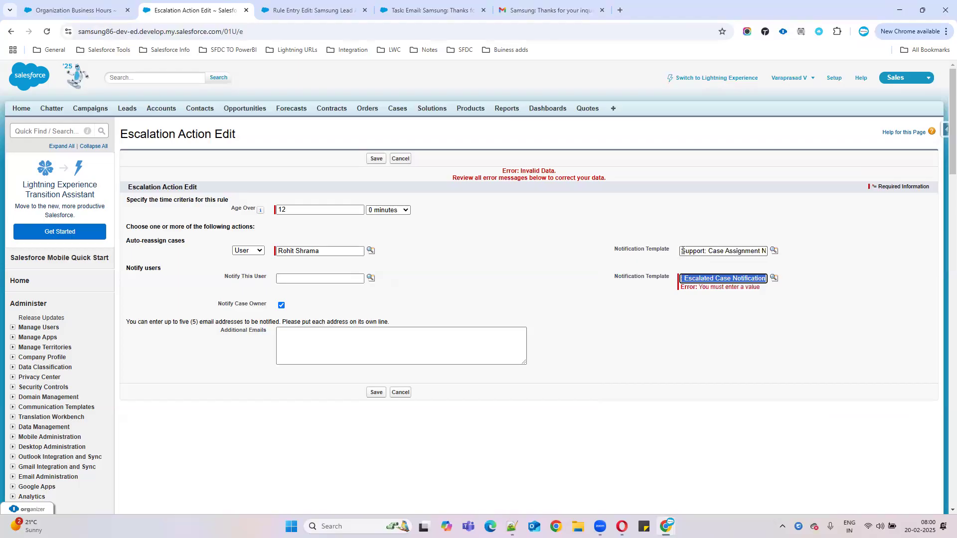
Step: Clear the reassignment notification template and search email templates for 'case' to replace it
left_click_drag(683, 251, 905, 252)
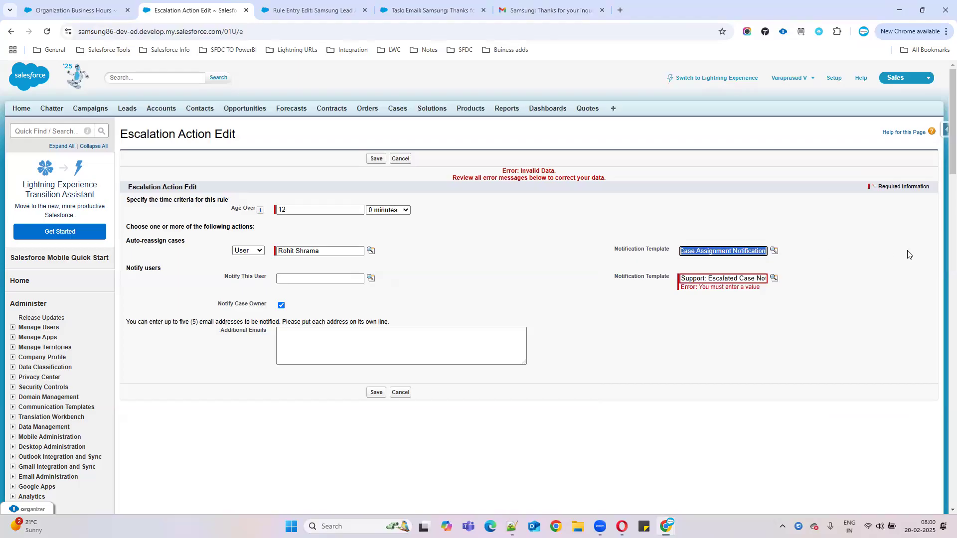
key("BackSpace")
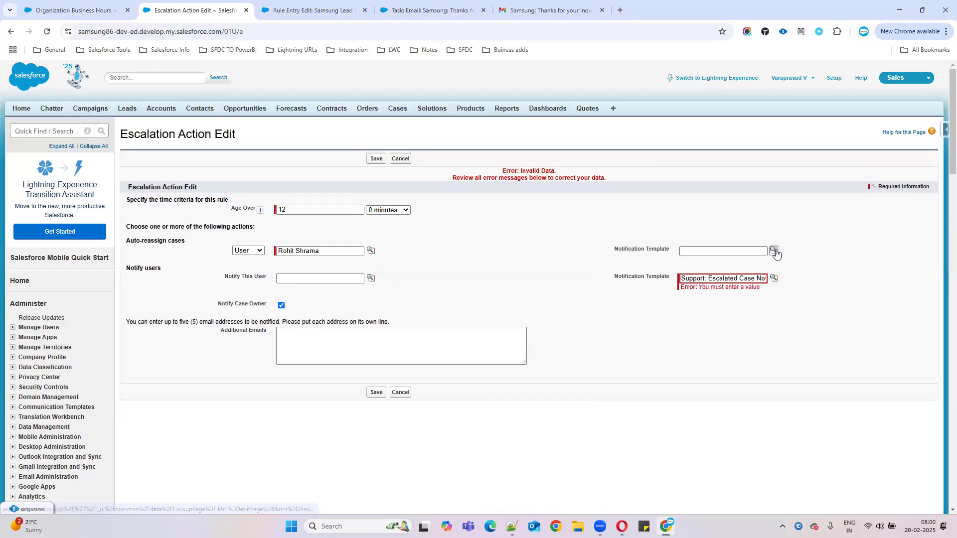
left_click(774, 251)
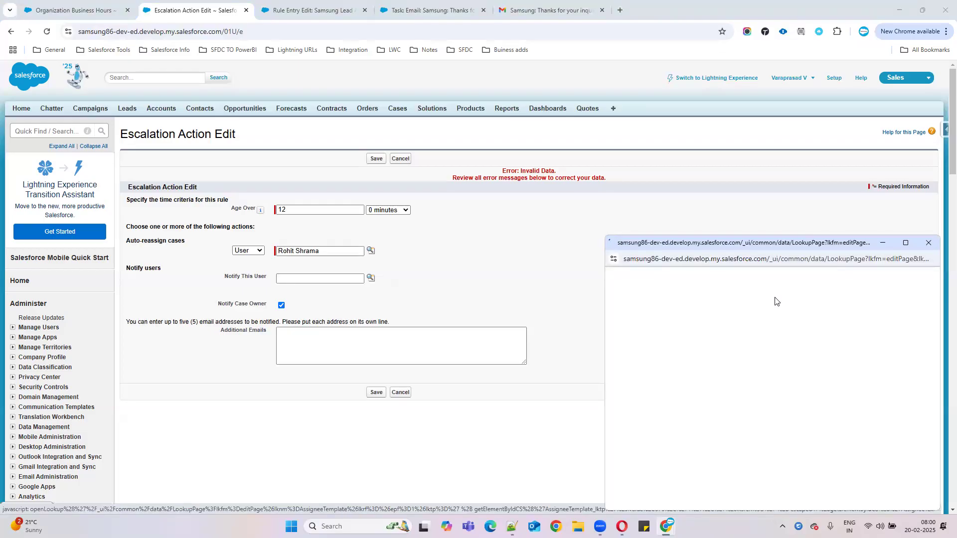
type("case")
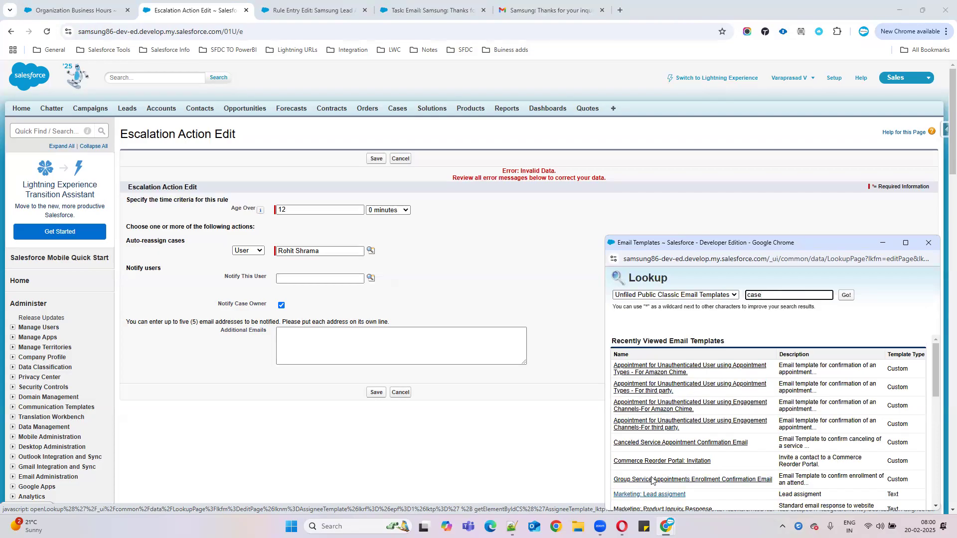
left_click(846, 295)
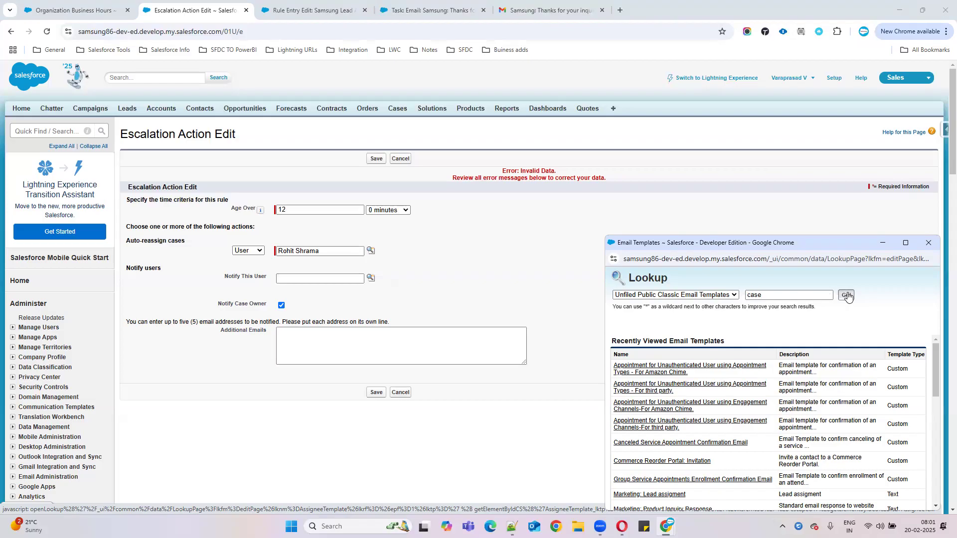
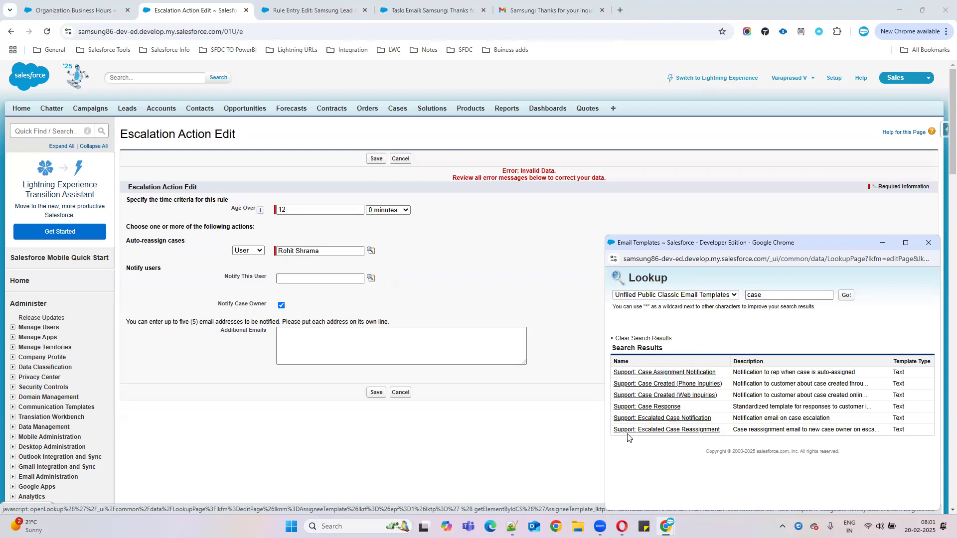
Step: Use 'Support: Escalated Case Reassignment' as the reassignment template, add a user to notify, and save the action
left_click(673, 429)
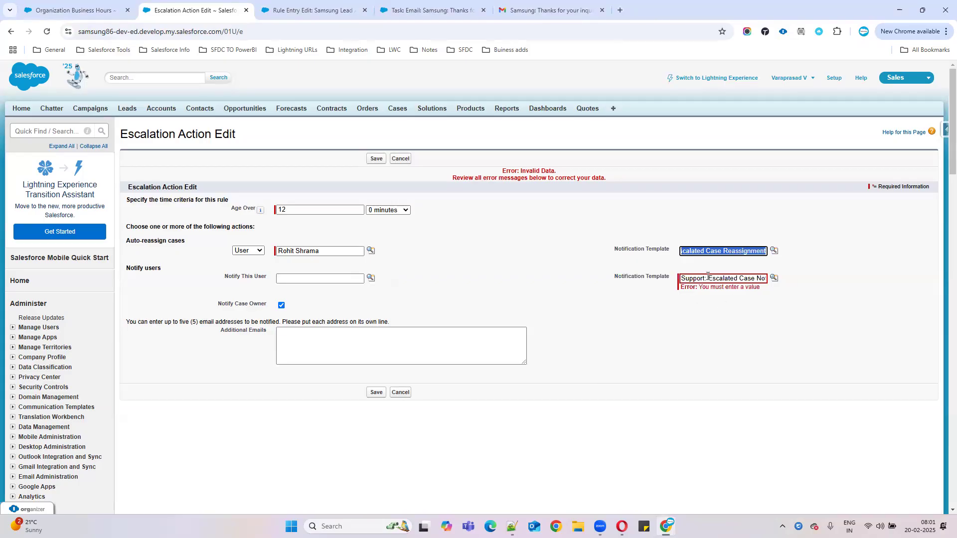
left_click(667, 355)
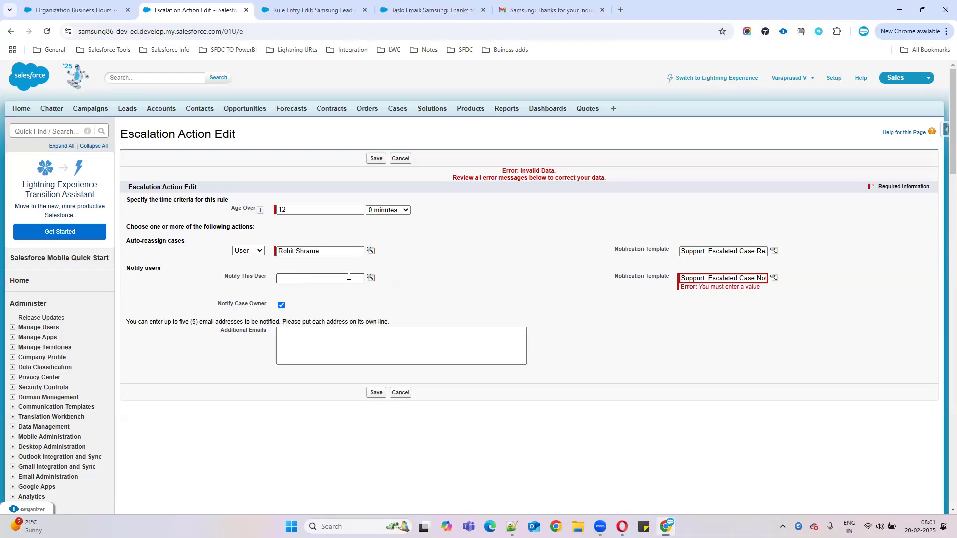
left_click(371, 277)
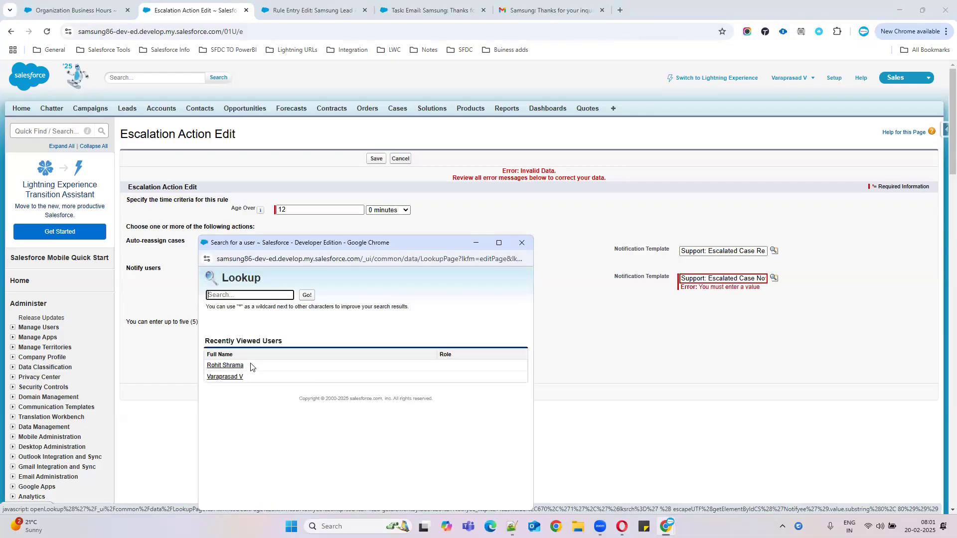
left_click(234, 376)
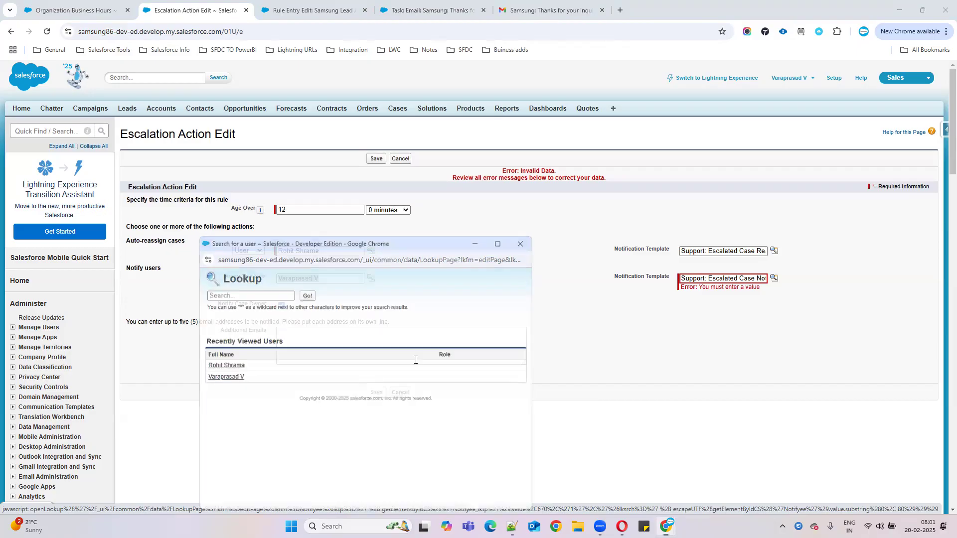
left_click(377, 393)
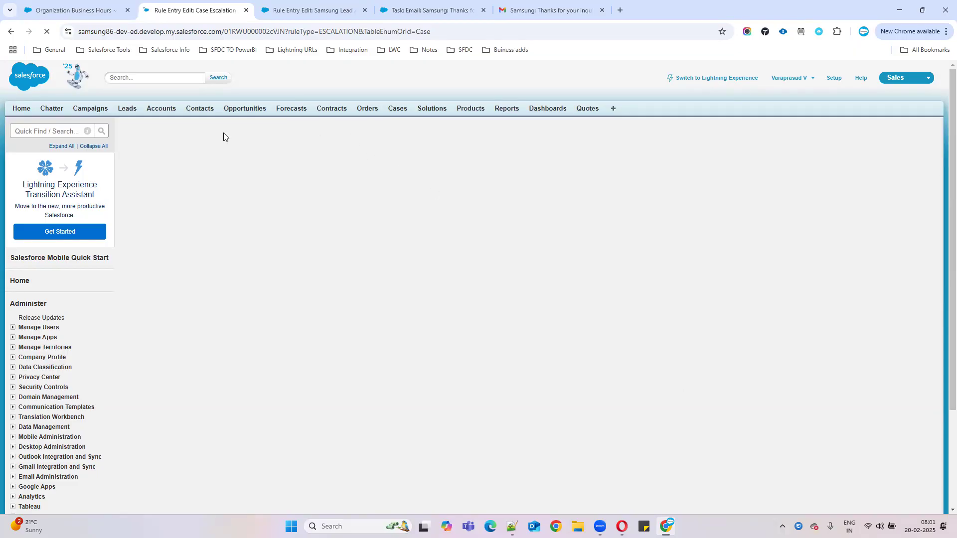
Step: Open the Cases home page in a second browser tab and switch to it
middle_click(392, 112)
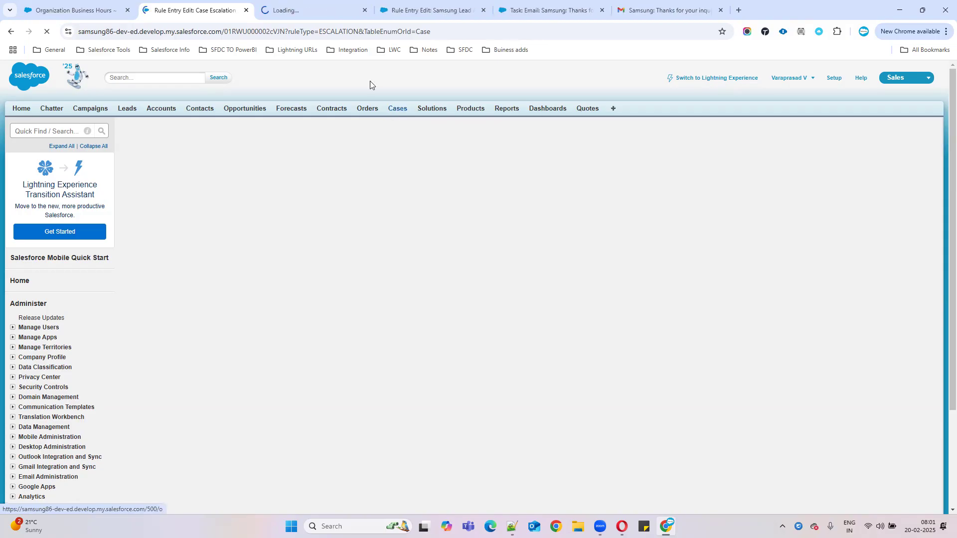
left_click(315, 9)
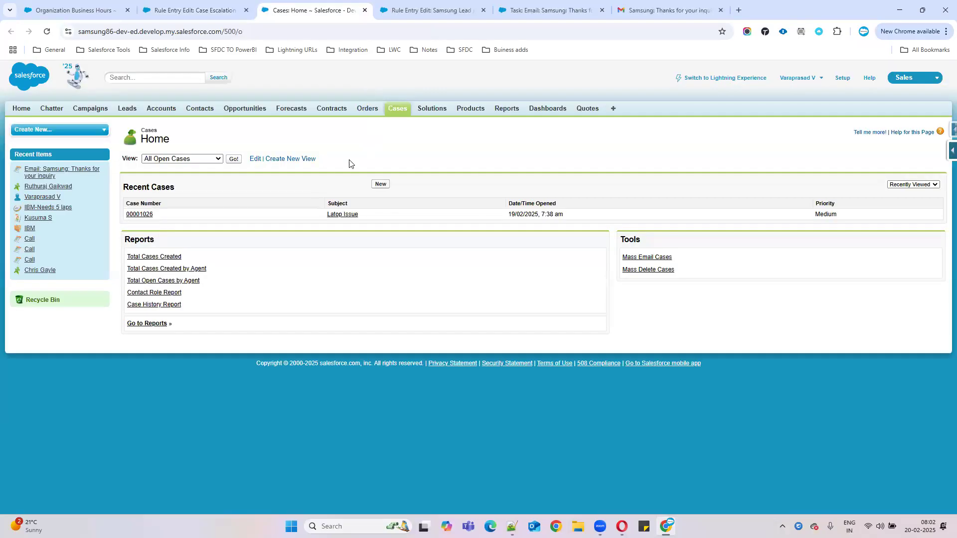
Step: Start a new case with account IBM and an IBM contact
left_click(380, 185)
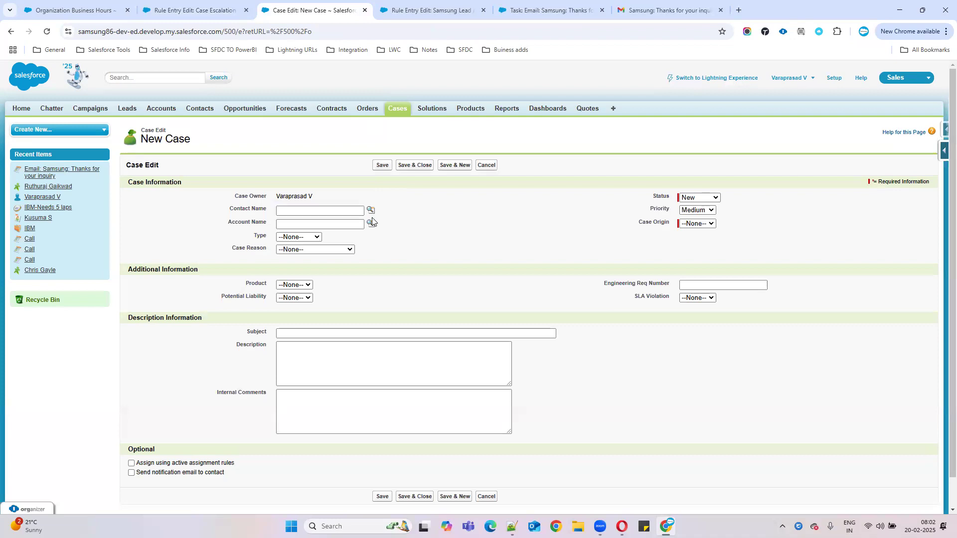
left_click(371, 223)
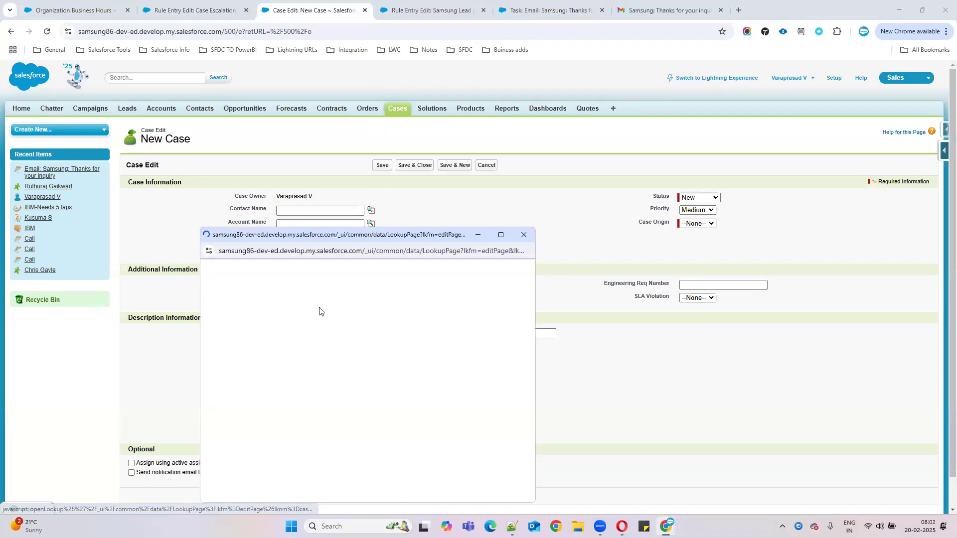
left_click(215, 357)
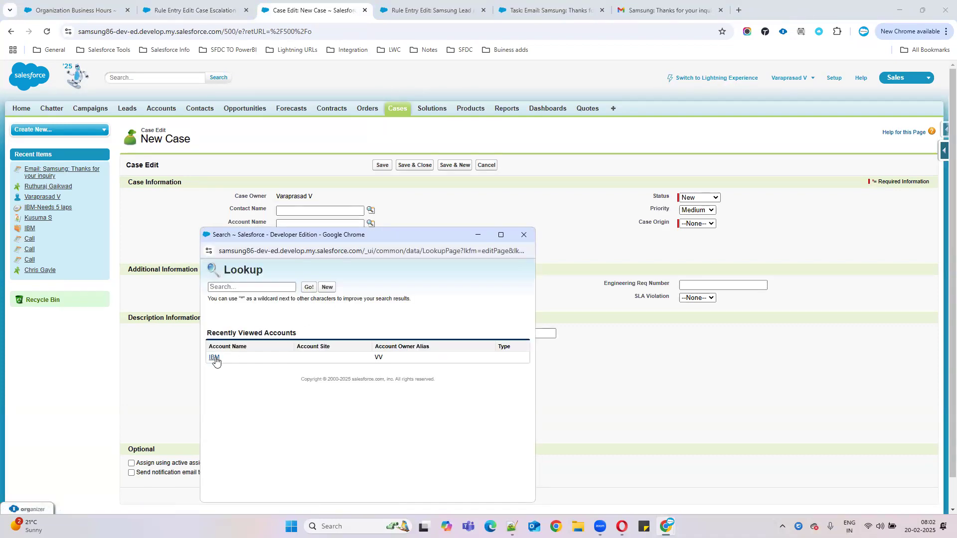
left_click(371, 211)
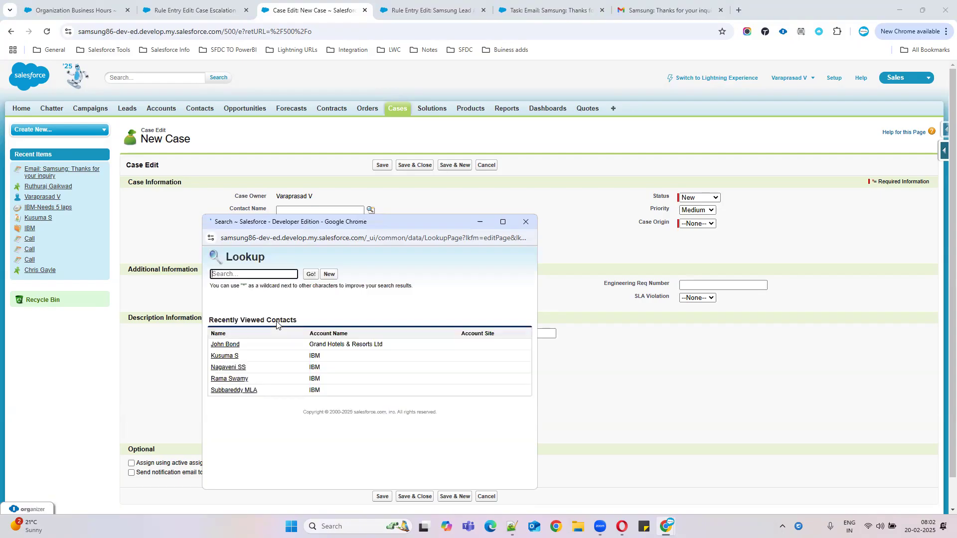
left_click(226, 356)
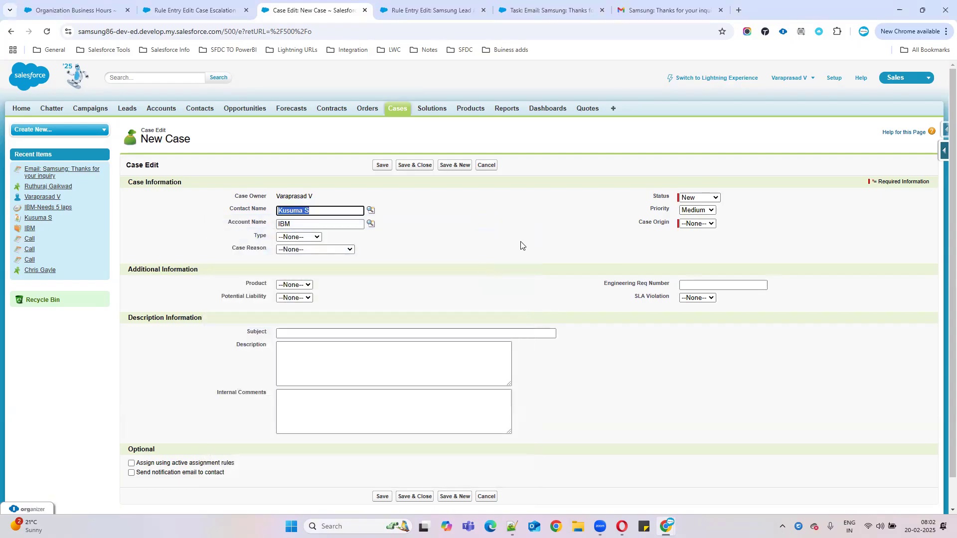
Step: Set the case Priority to High, Case Origin to Email and Case Reason to Installation
left_click(709, 210)
left_click(695, 230)
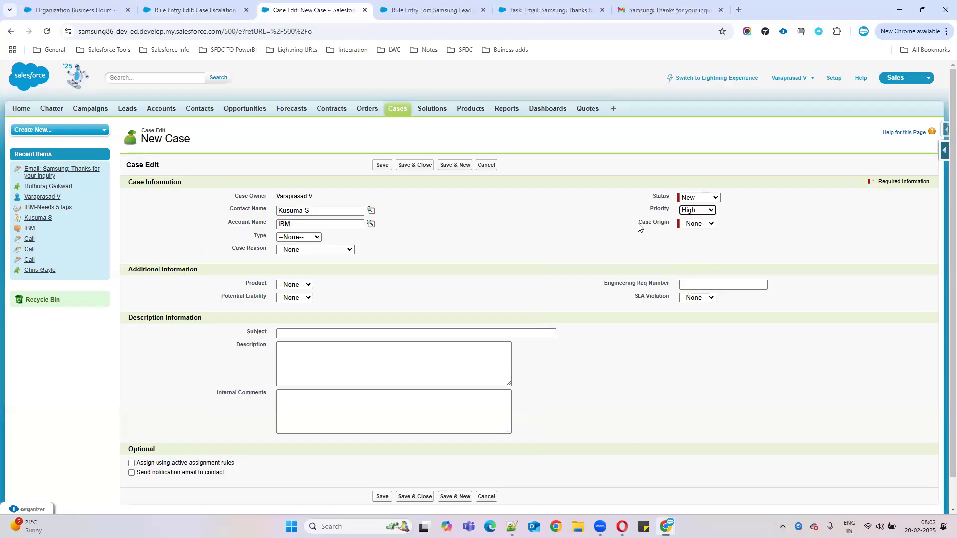
left_click(702, 223)
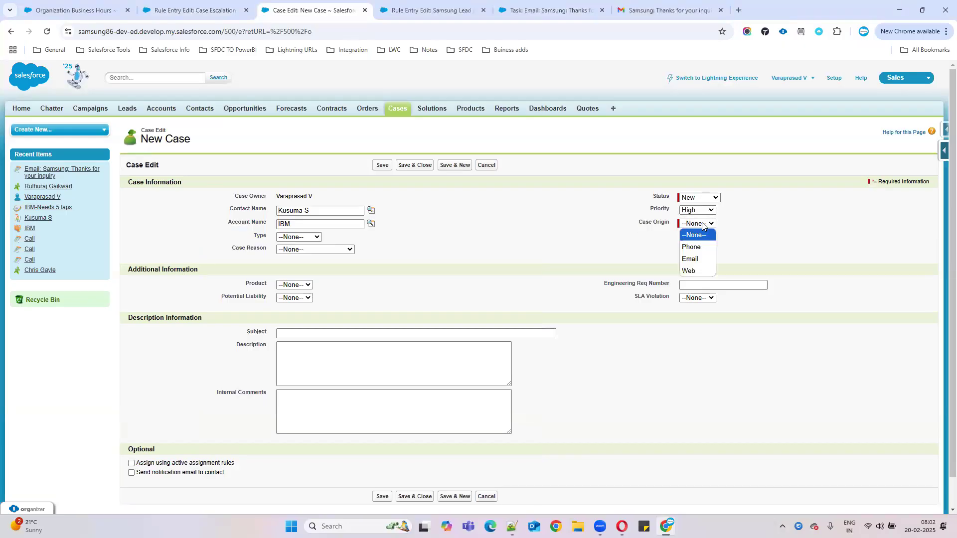
left_click(696, 260)
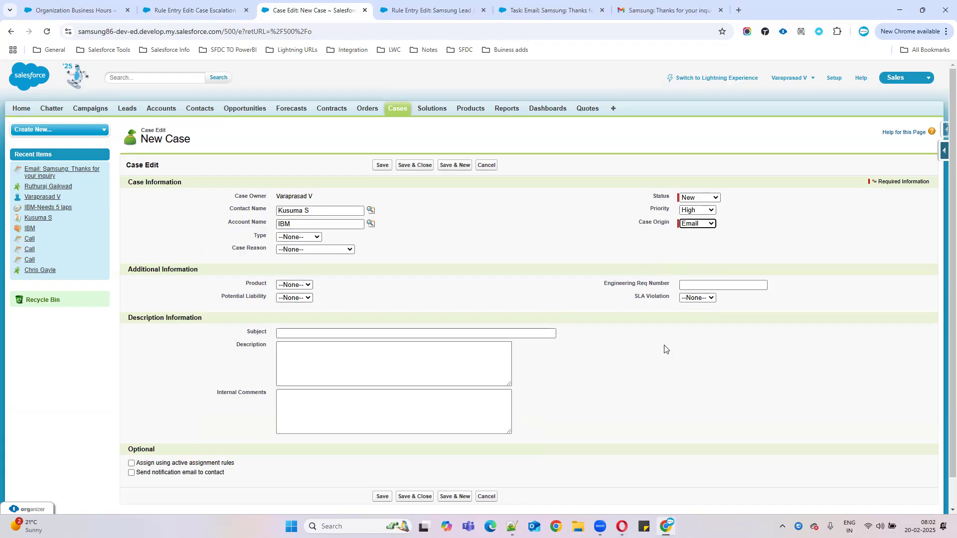
left_click(313, 250)
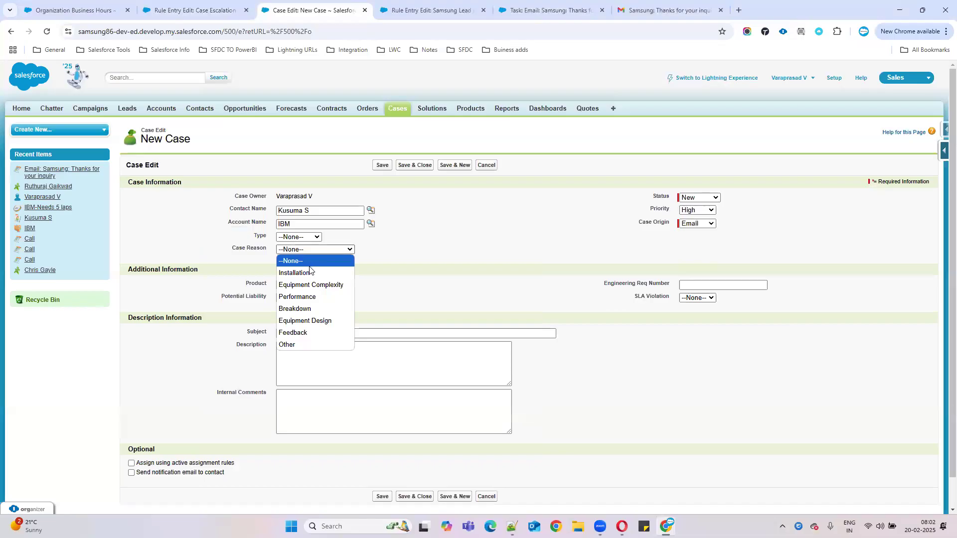
left_click(305, 263)
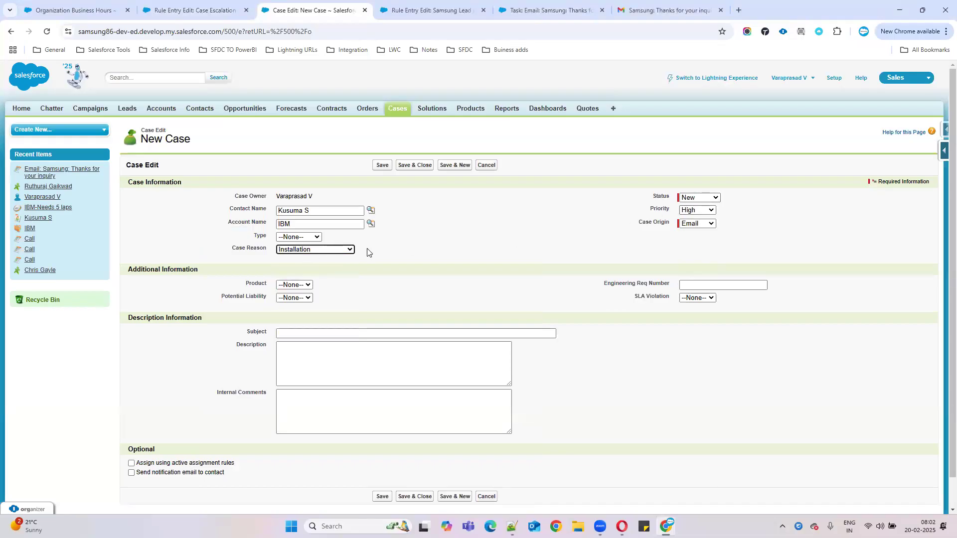
left_click_drag(234, 249, 381, 258)
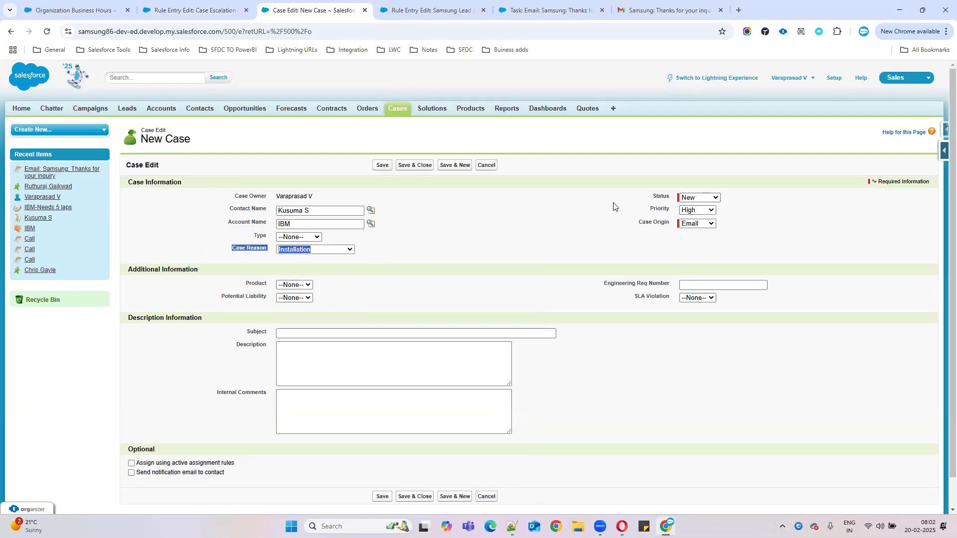
left_click_drag(647, 208, 738, 213)
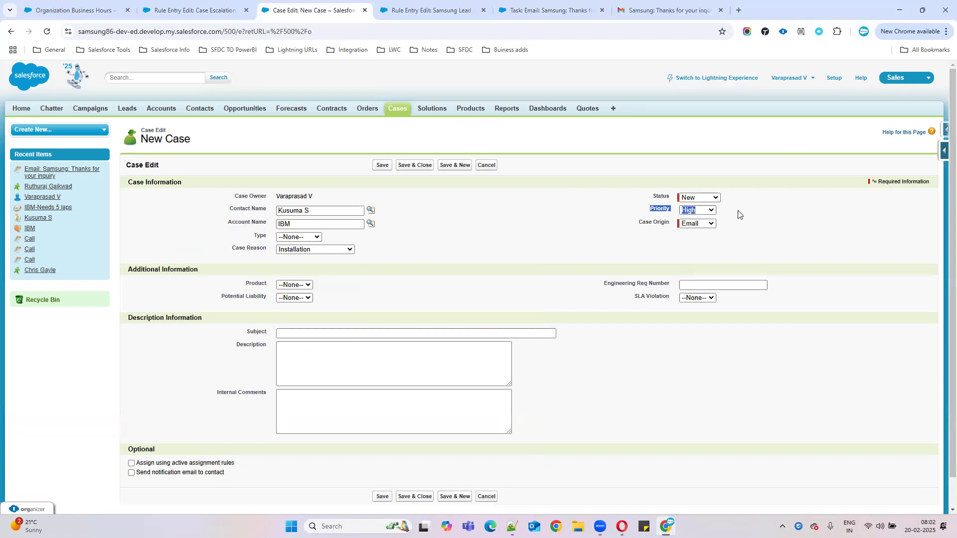
left_click(236, 11)
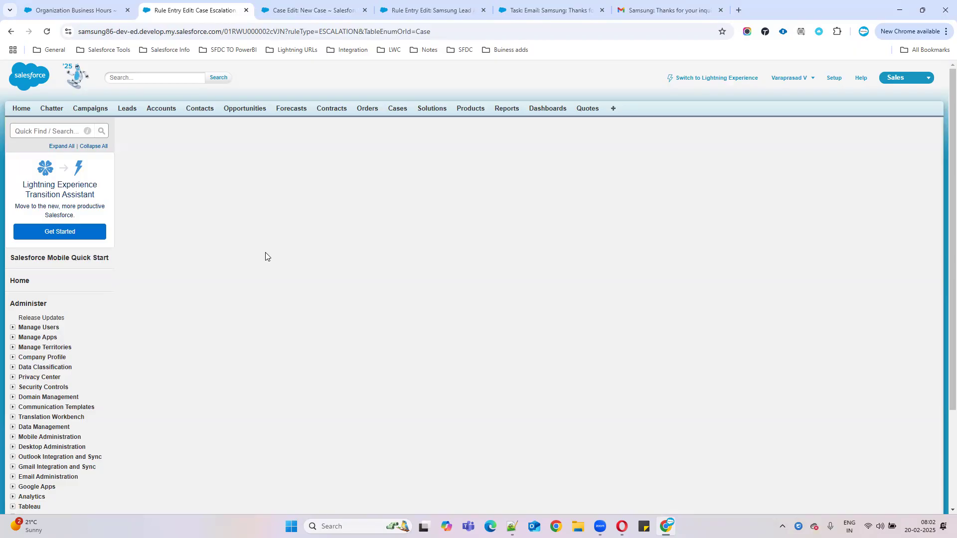
Step: Reload the escalation rule entry page and check its criteria
scroll(266, 232, "down", 3)
scroll(267, 232, "up", 3)
left_click(47, 31)
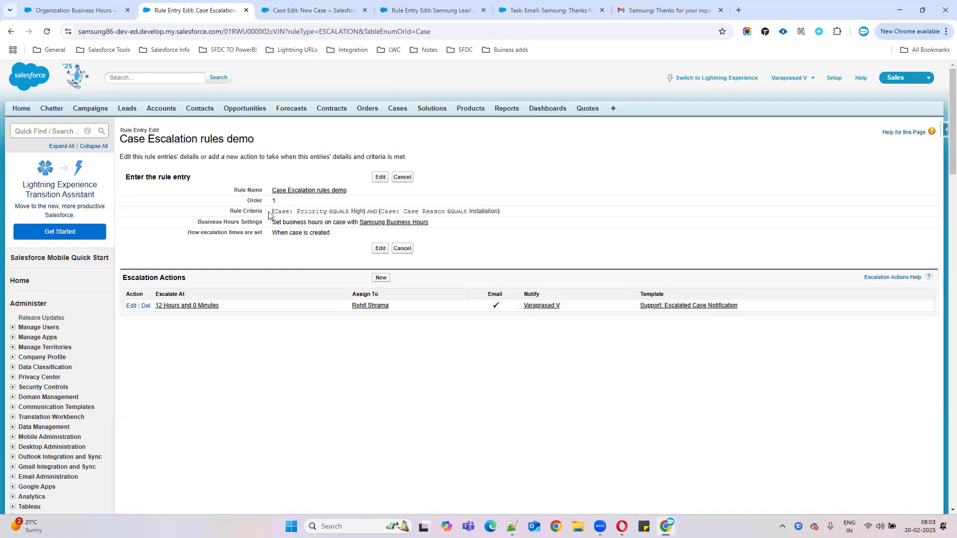
left_click_drag(268, 215, 503, 215)
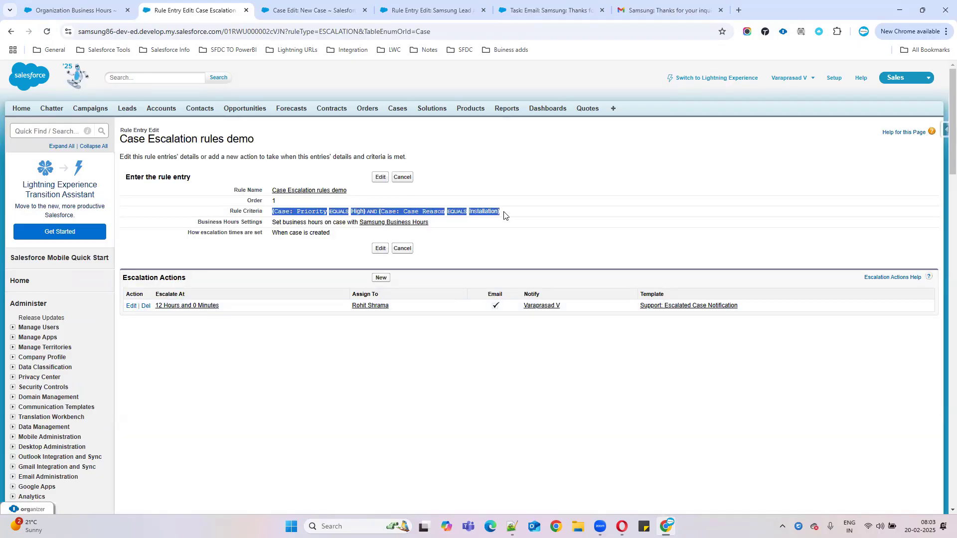
Step: Review the new case's Installation reason, High priority, assignment rule option and contact
left_click(319, 9)
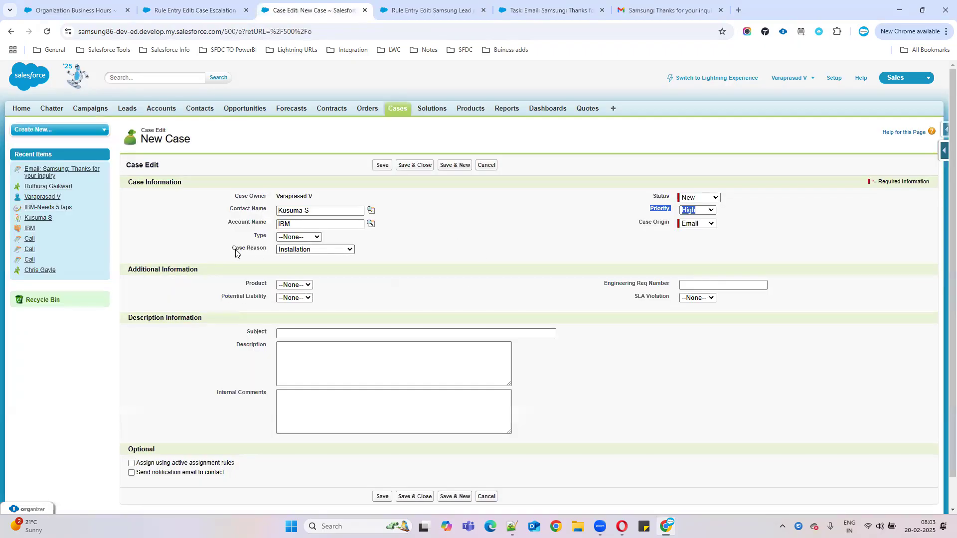
left_click_drag(235, 253, 367, 254)
left_click_drag(646, 210, 764, 210)
left_click(241, 469)
mouse_move(240, 469)
left_mouse_down()
mouse_move(133, 472)
mouse_move(138, 489)
mouse_move(137, 473)
mouse_move(230, 473)
left_mouse_up()
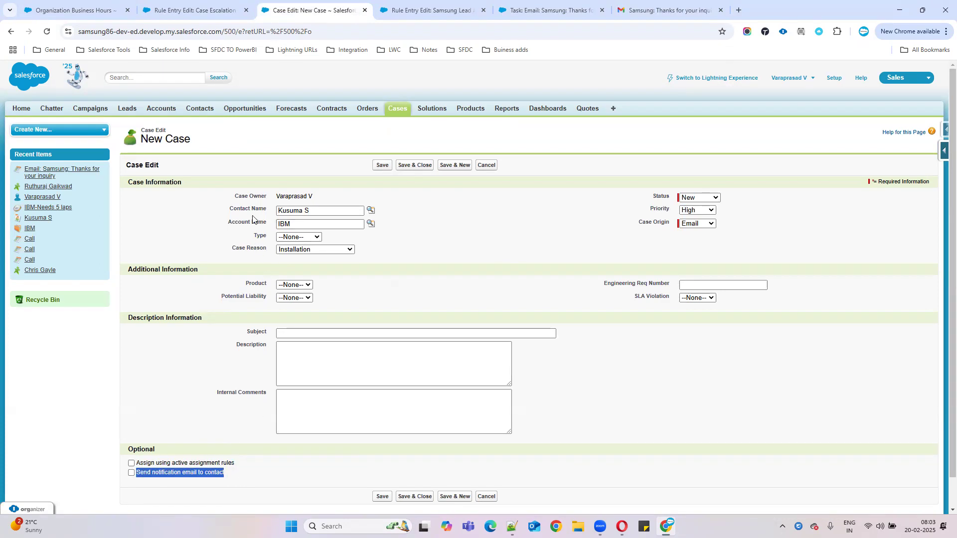
left_click_drag(311, 212, 280, 211)
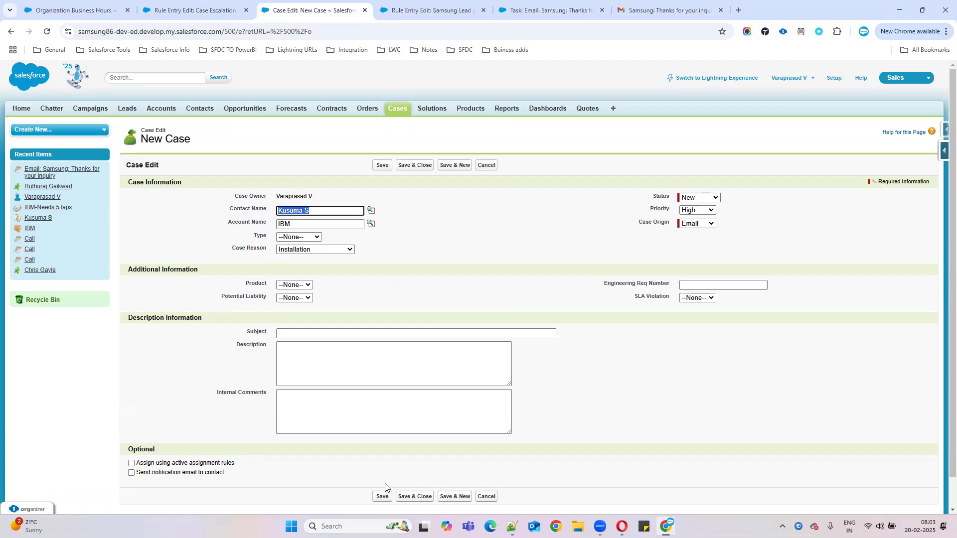
scroll(515, 421, "down", 1)
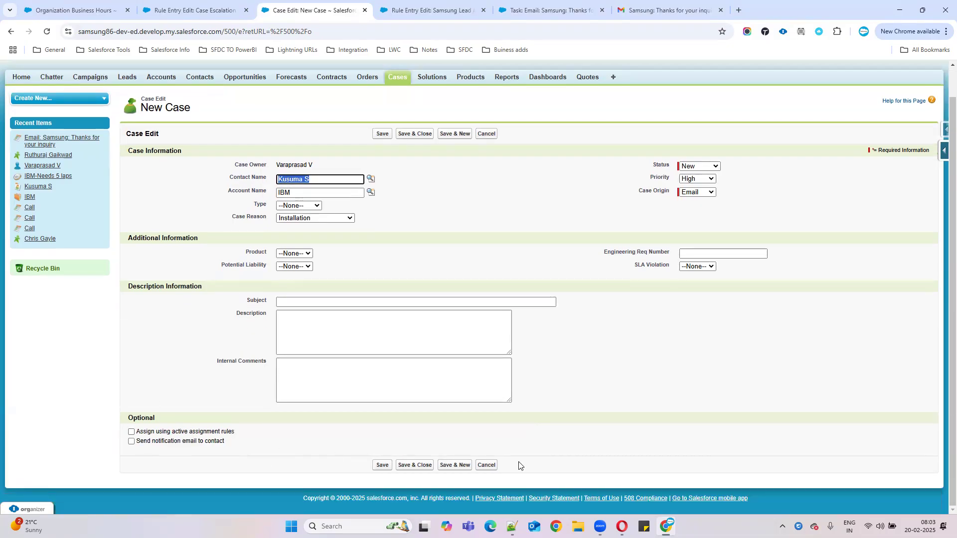
Step: Enter subject 'Software Installtion Issues', copy it into Description adding 'for my lap', and save the case
left_click(306, 302)
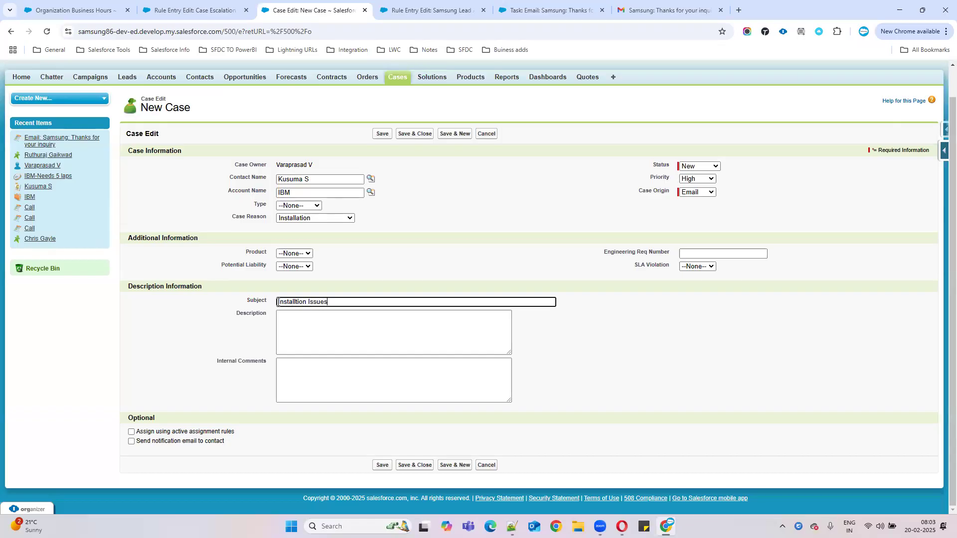
type("Software")
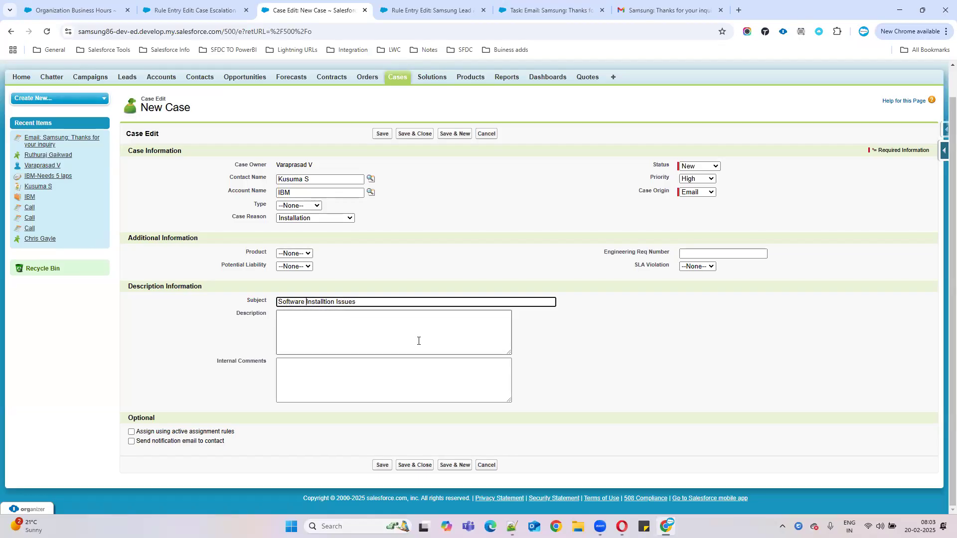
left_click(406, 340)
triple_click(376, 305)
key("ctrl+c")
left_click(376, 346)
key("ctrl+v")
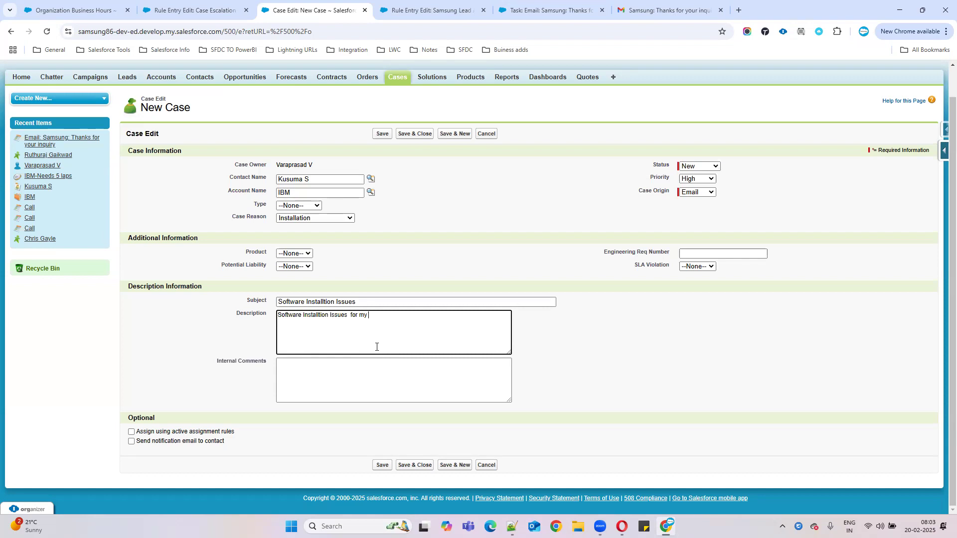
left_click(369, 372)
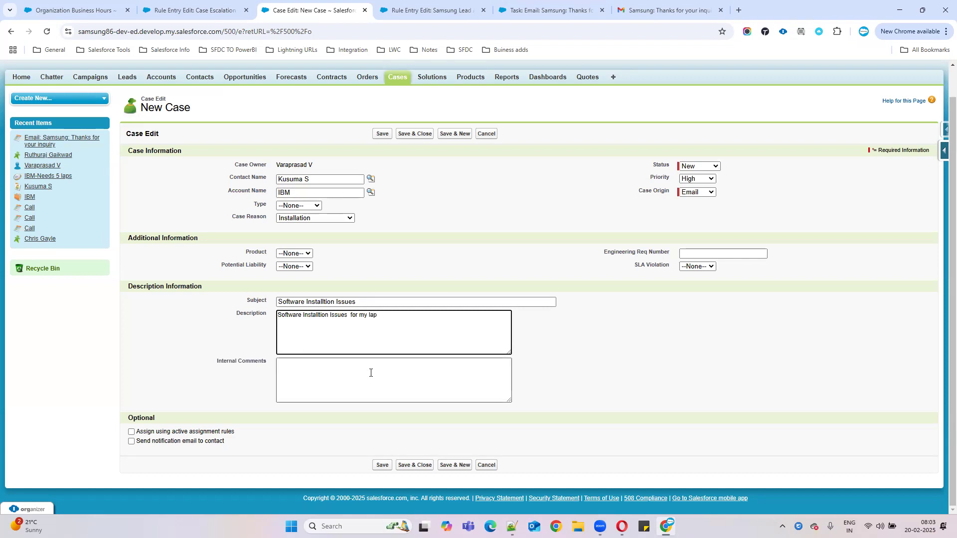
left_click(379, 465)
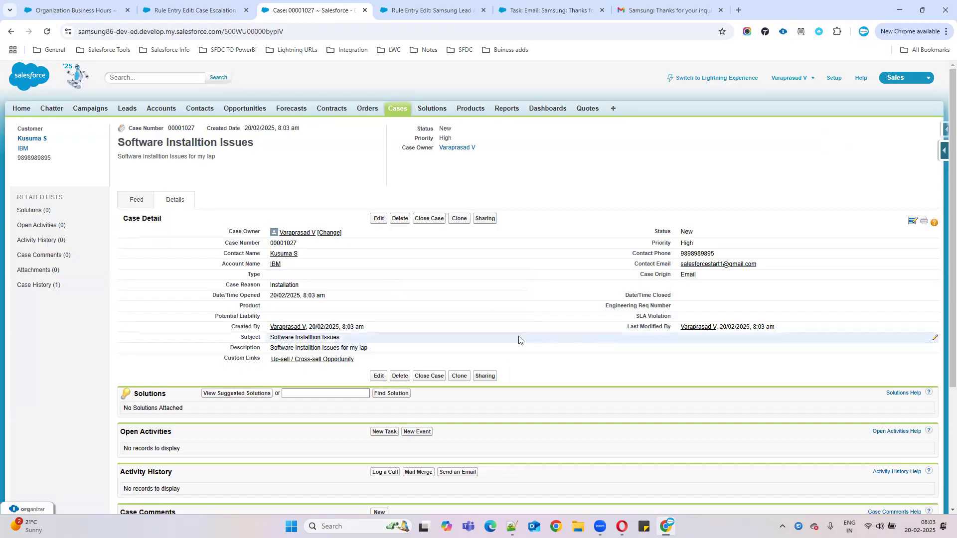
Step: Compare case 00001027's creation details with the rule's 12-hour escalation time
left_click_drag(274, 326, 372, 328)
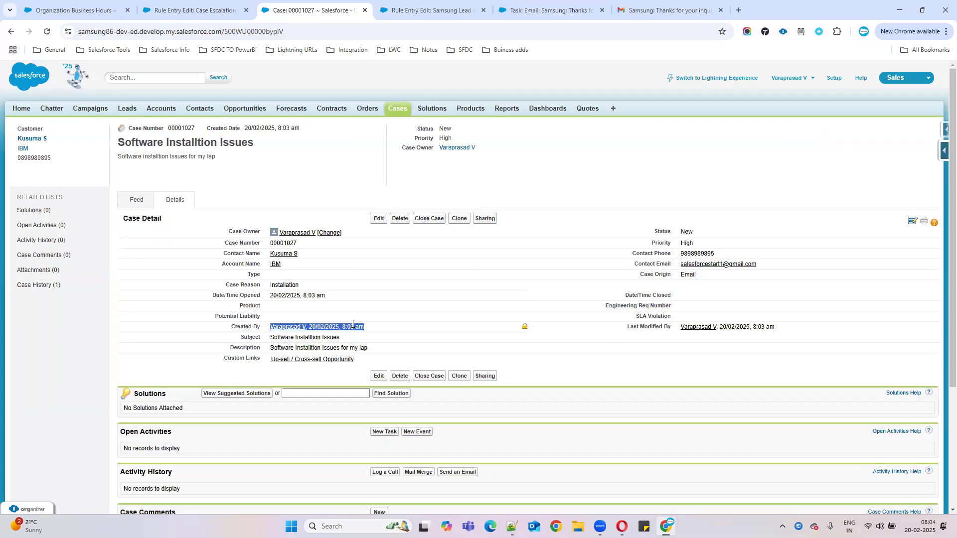
left_click(194, 10)
left_click_drag(219, 306, 144, 306)
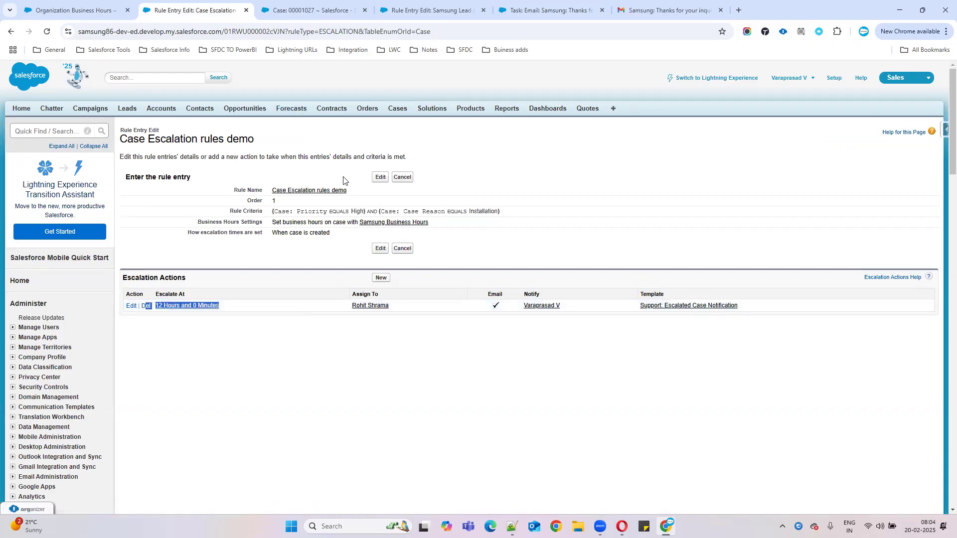
left_click(309, 10)
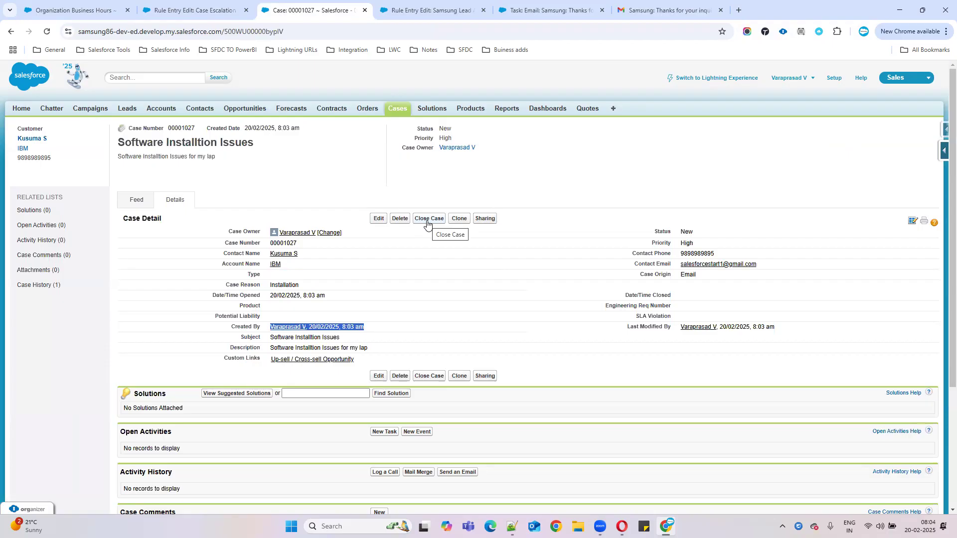
Step: Review the escalation action's reassignment and notification templates, Notify Case Owner option and notified user
left_click(217, 4)
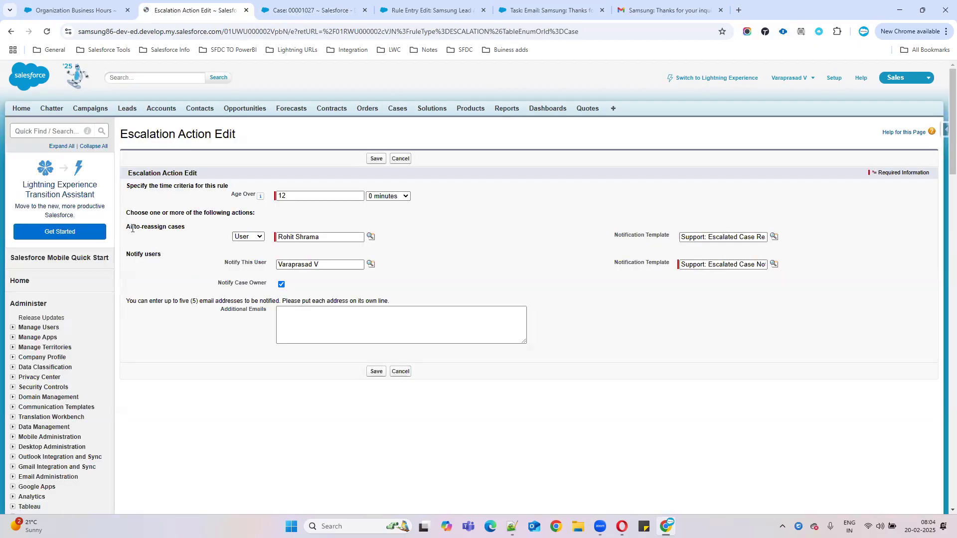
left_click_drag(129, 228, 218, 234)
left_click_drag(614, 235, 756, 235)
triple_click(711, 238)
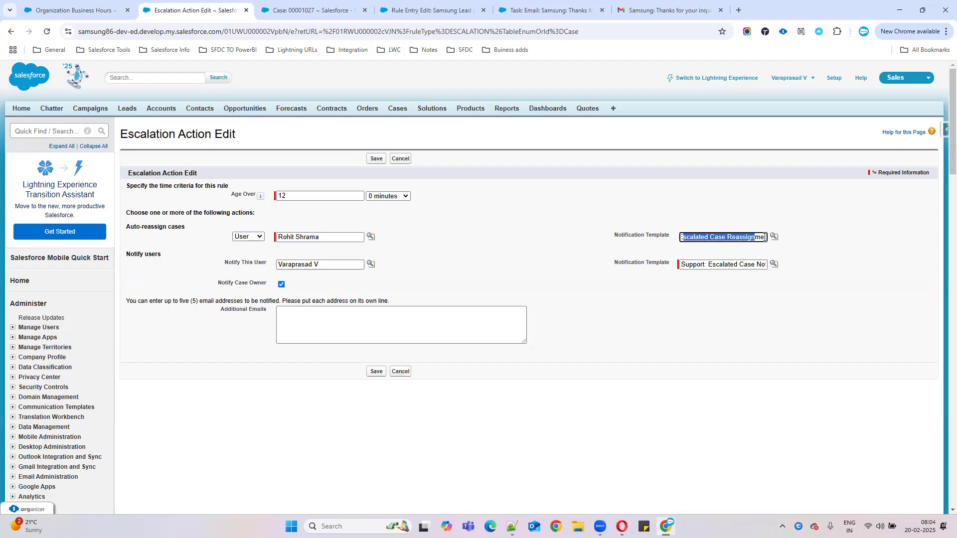
left_click(478, 268)
left_click_drag(718, 264, 798, 268)
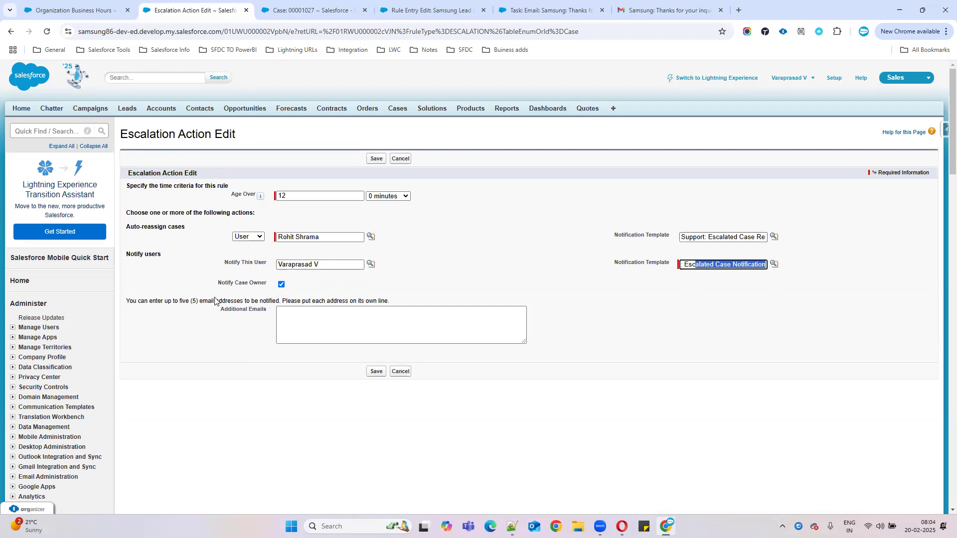
left_click_drag(216, 283, 328, 284)
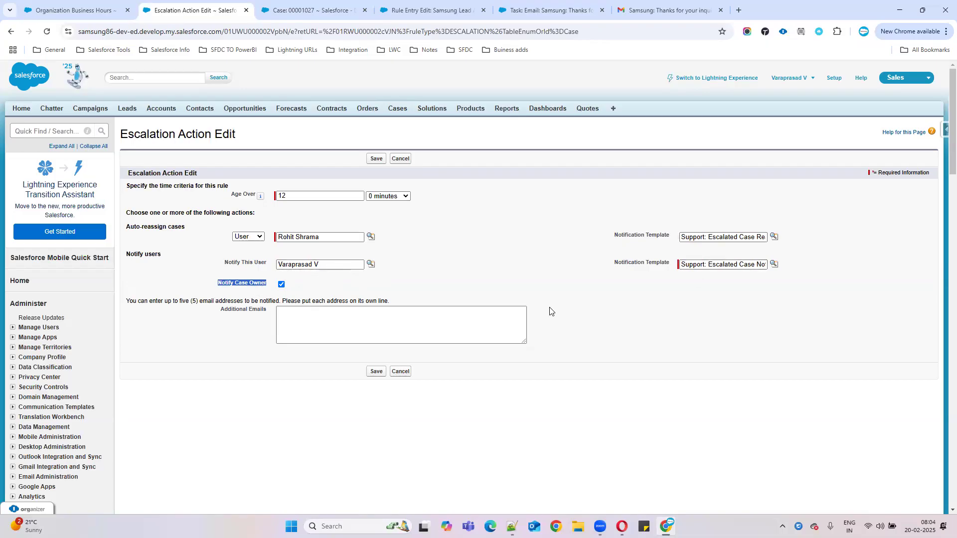
left_click(312, 266)
left_click_drag(313, 265, 265, 268)
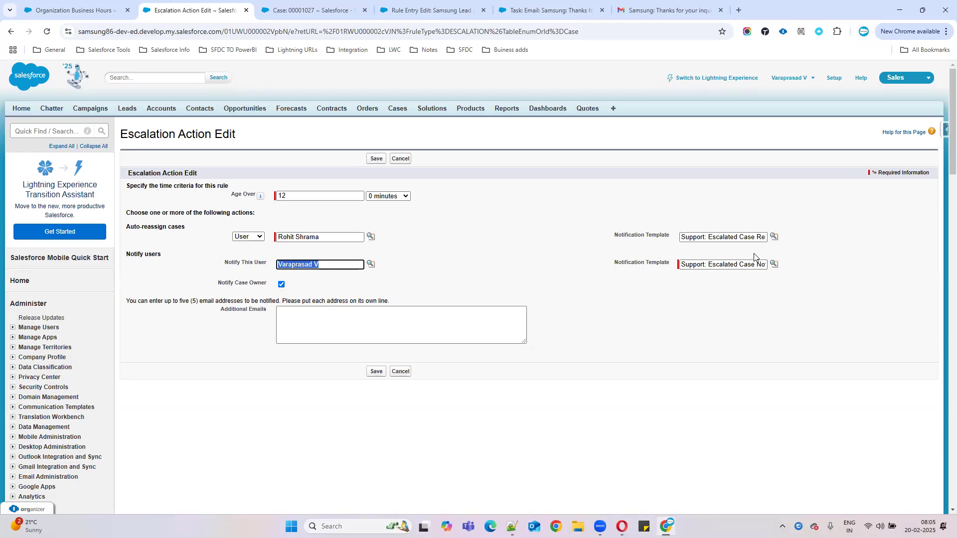
Step: Check that case 00001027 has High priority and Installation case reason
left_click(85, 11)
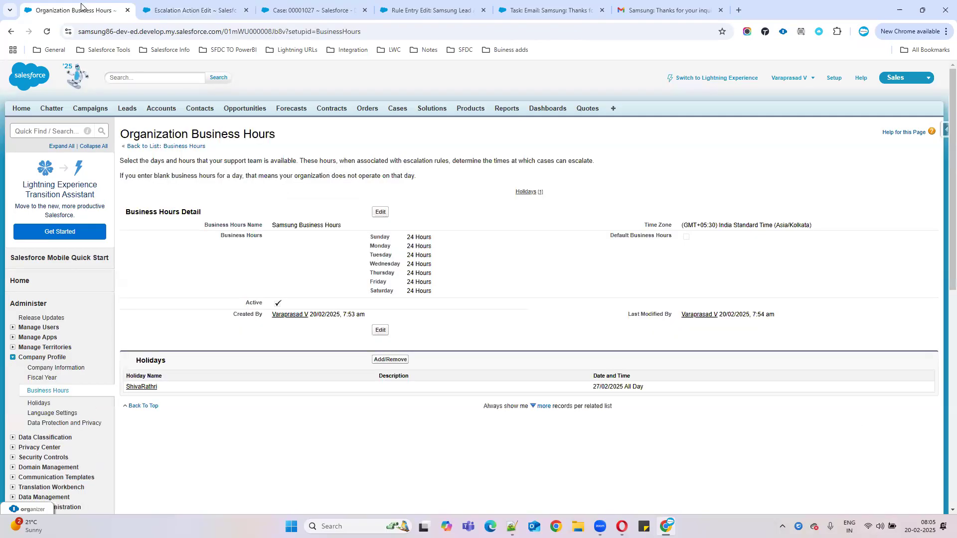
left_click(204, 10)
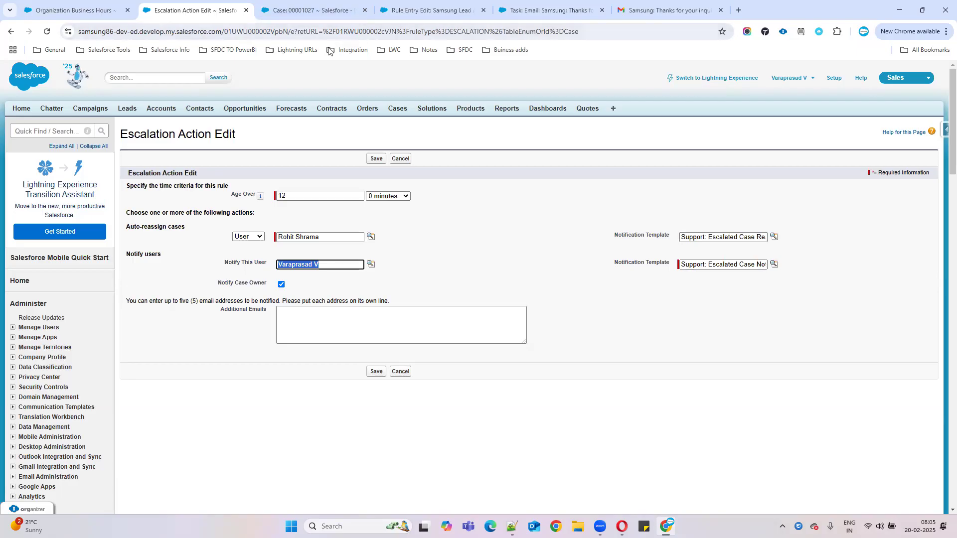
left_click(301, 11)
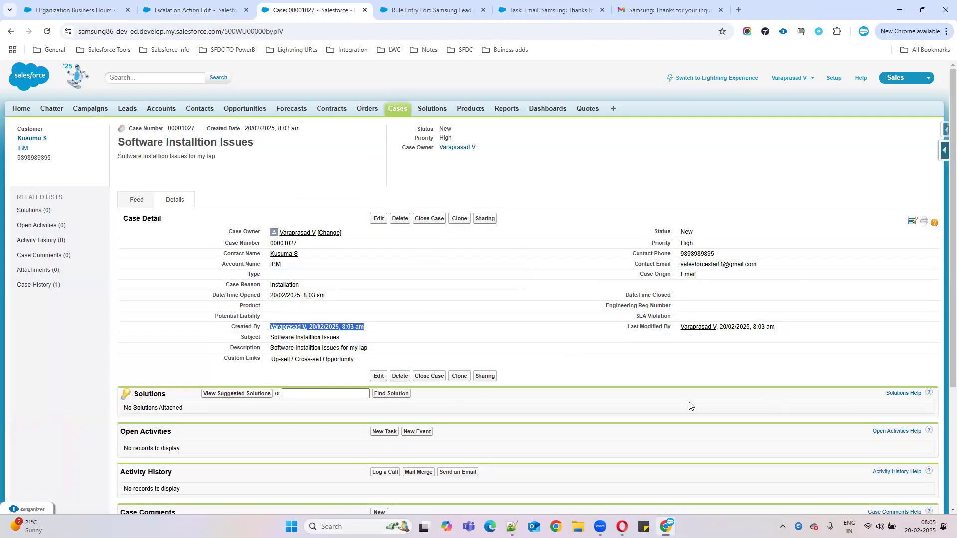
left_click_drag(656, 242, 693, 244)
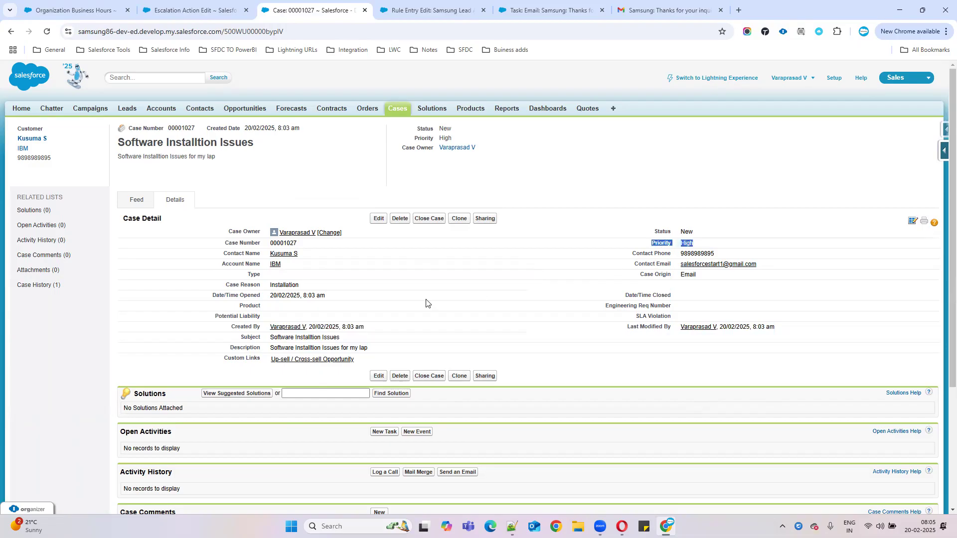
left_click_drag(225, 285, 319, 285)
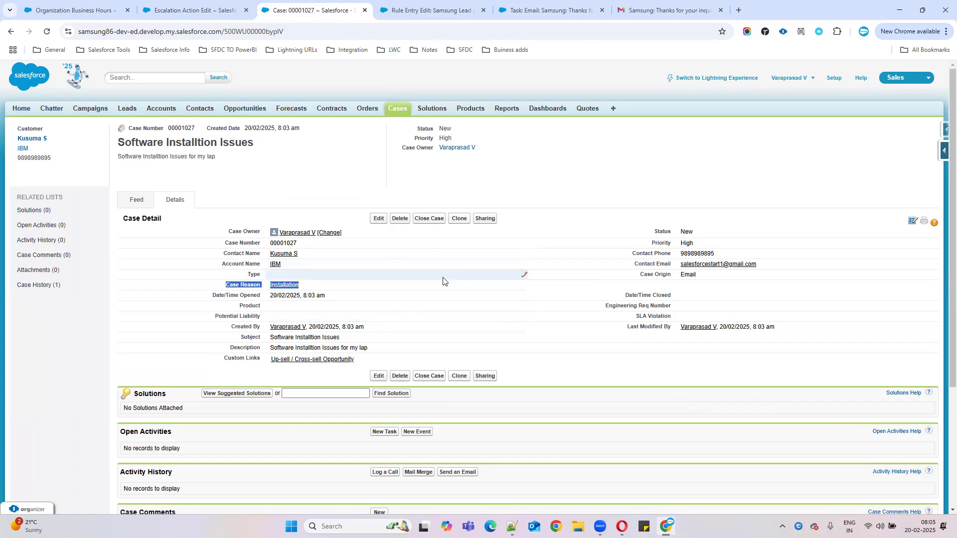
Step: Search Setup for 'escal' and open the Case Escalations monitor
left_click(118, 4)
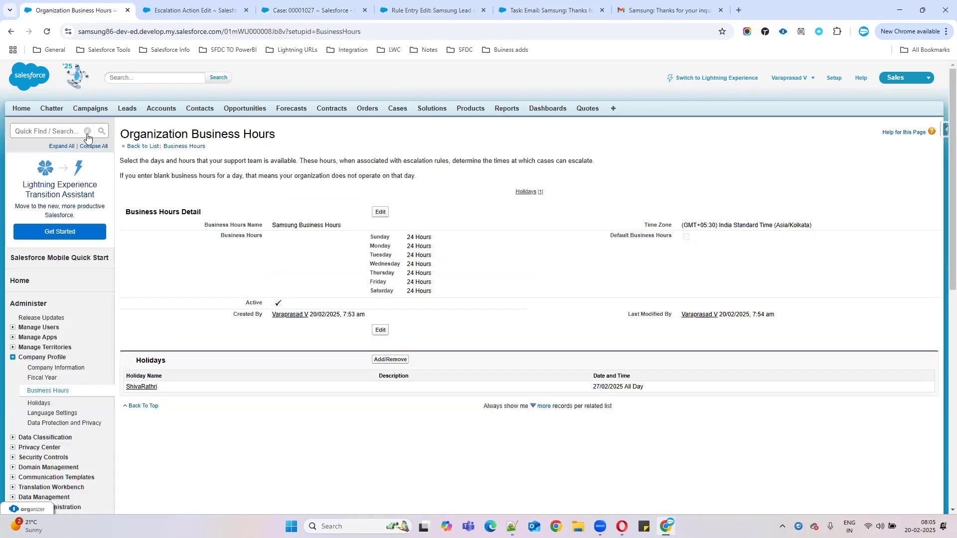
left_click(41, 131)
type("e")
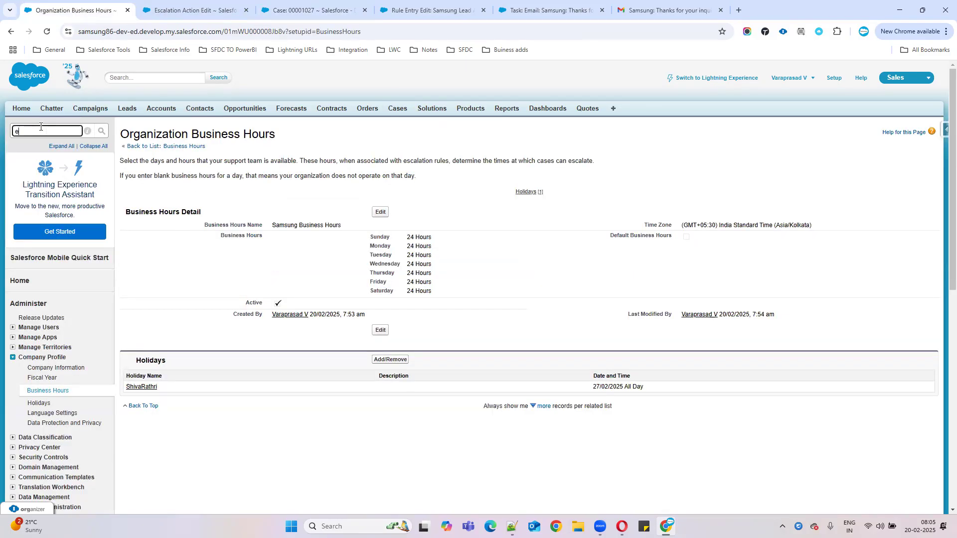
type("scal")
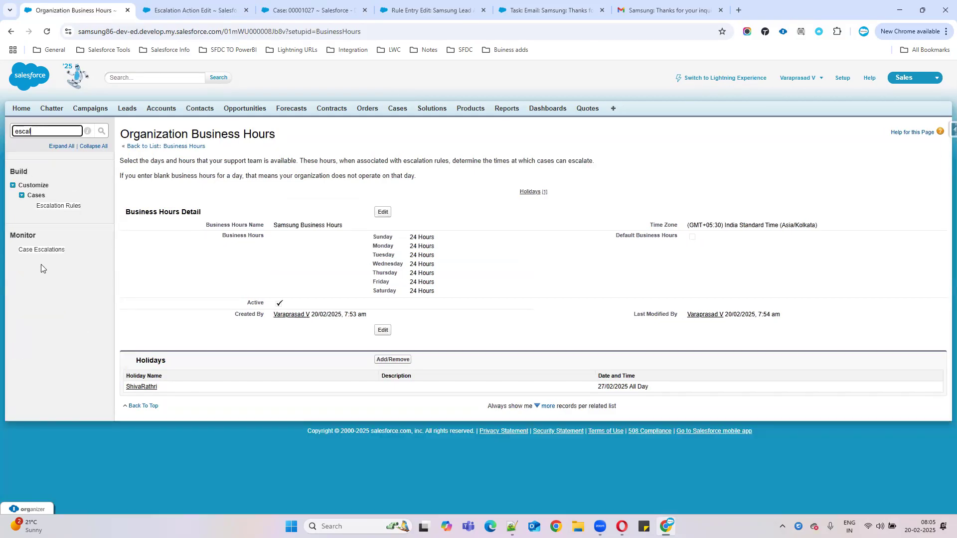
left_click_drag(44, 237, 0, 239)
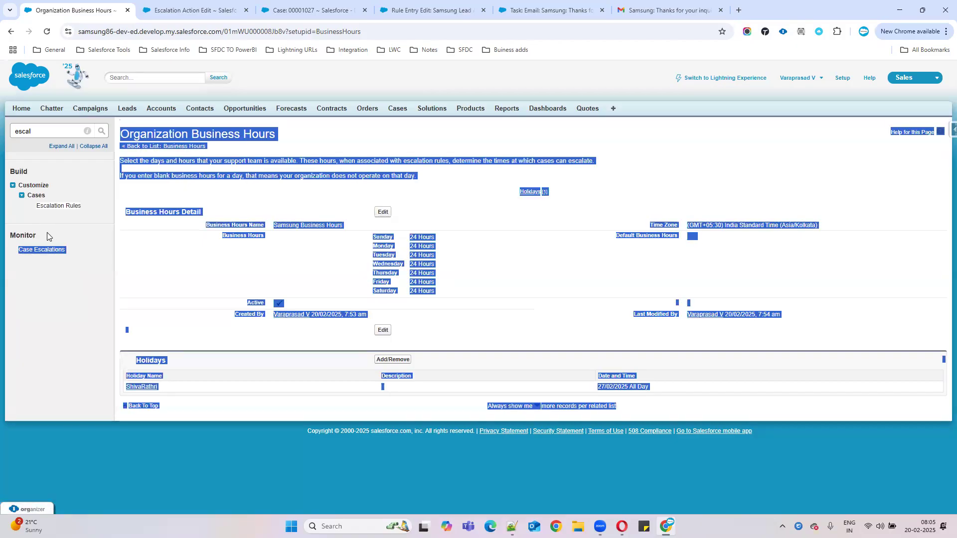
left_click(36, 251)
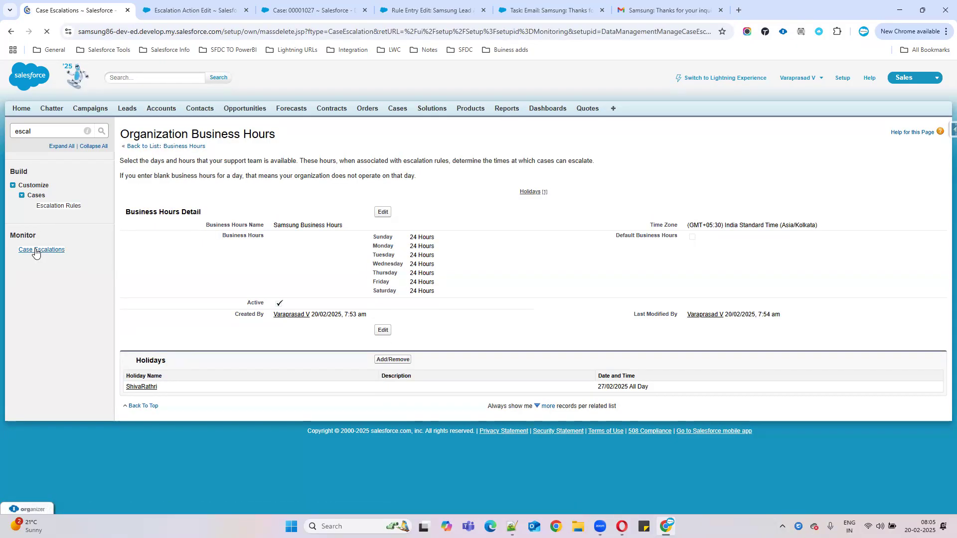
Step: Set the first filter to Escalation Rule equals, then cancel back to the rule entry
left_click(163, 174)
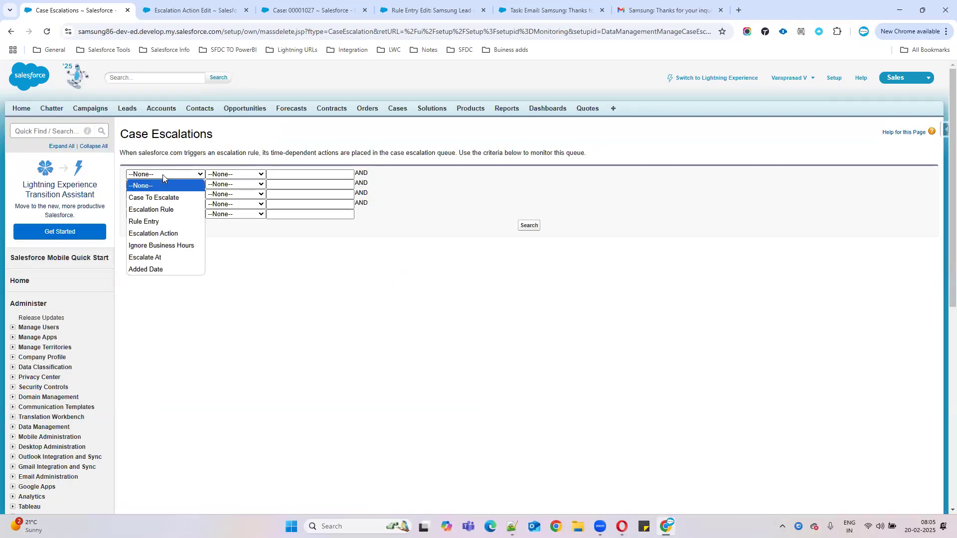
left_click(159, 209)
left_click(231, 174)
left_click(226, 197)
left_click(229, 10)
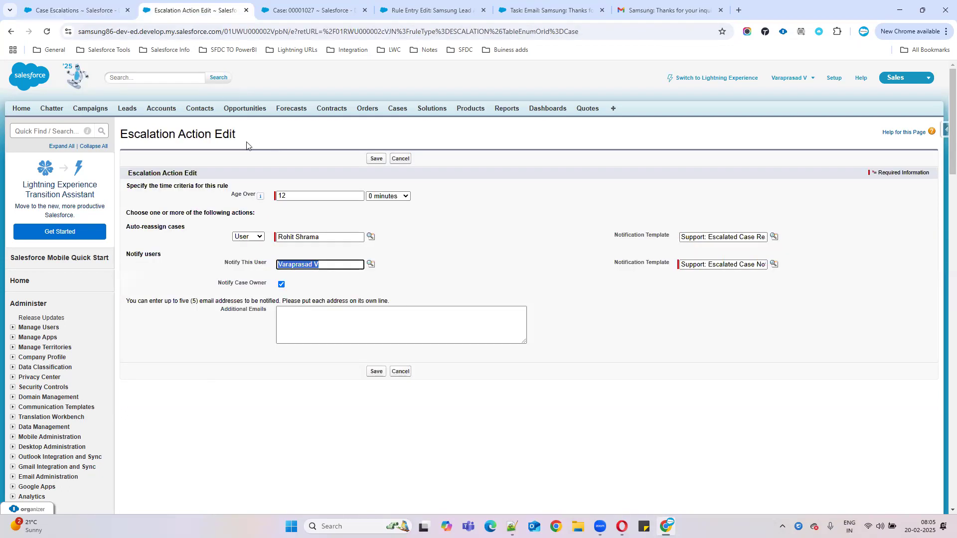
left_click(399, 372)
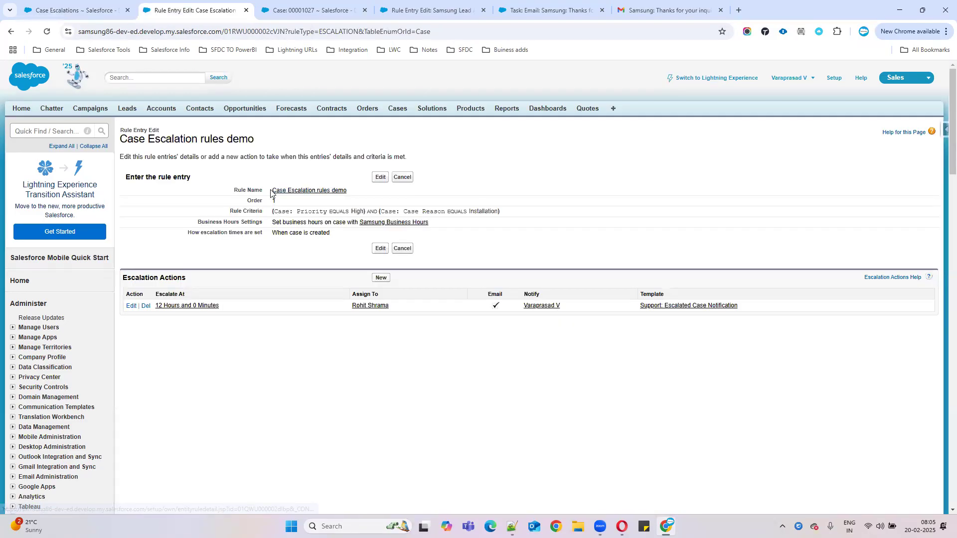
Step: Paste the rule name 'Case Escalation rules demo' as filter value and search, listing case 00001027
left_click_drag(270, 192, 363, 189)
key("ctrl+c")
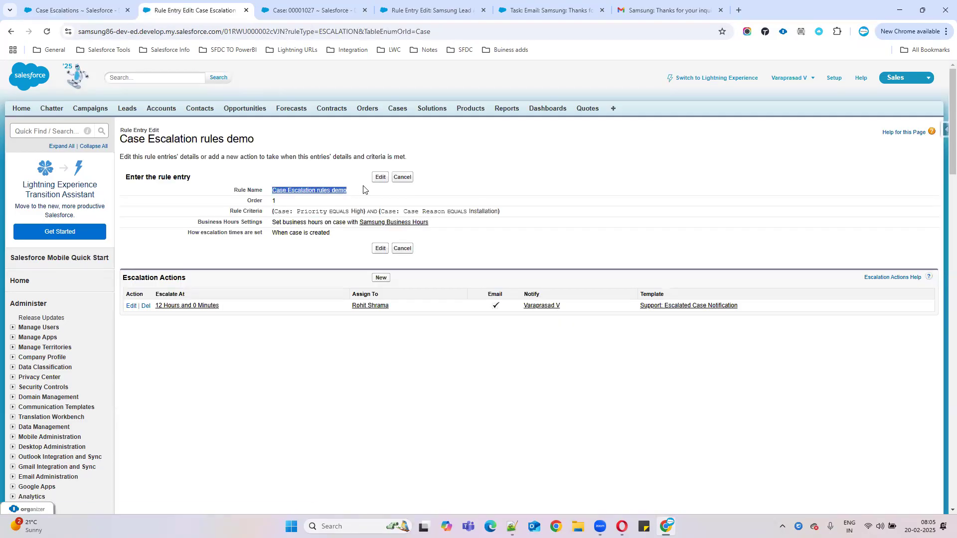
left_click(79, 11)
left_click(286, 174)
key("ctrl+v")
left_click(521, 227)
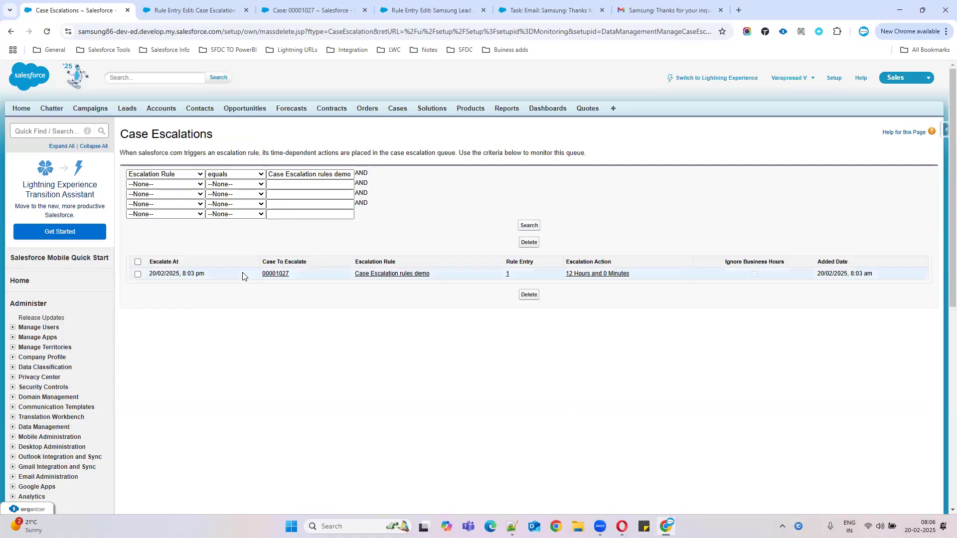
left_click_drag(253, 275, 307, 273)
left_click(270, 276)
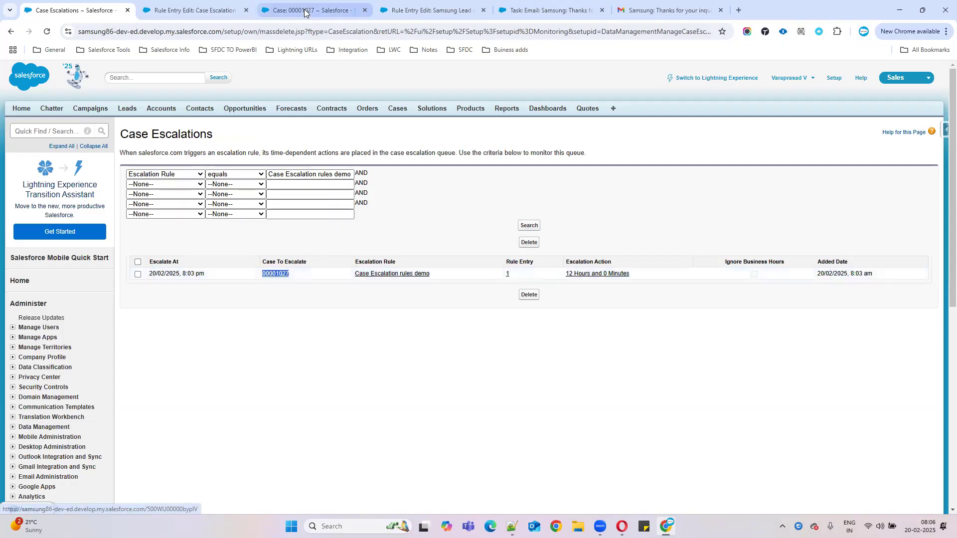
left_click_drag(218, 236, 367, 327)
left_click(98, 6)
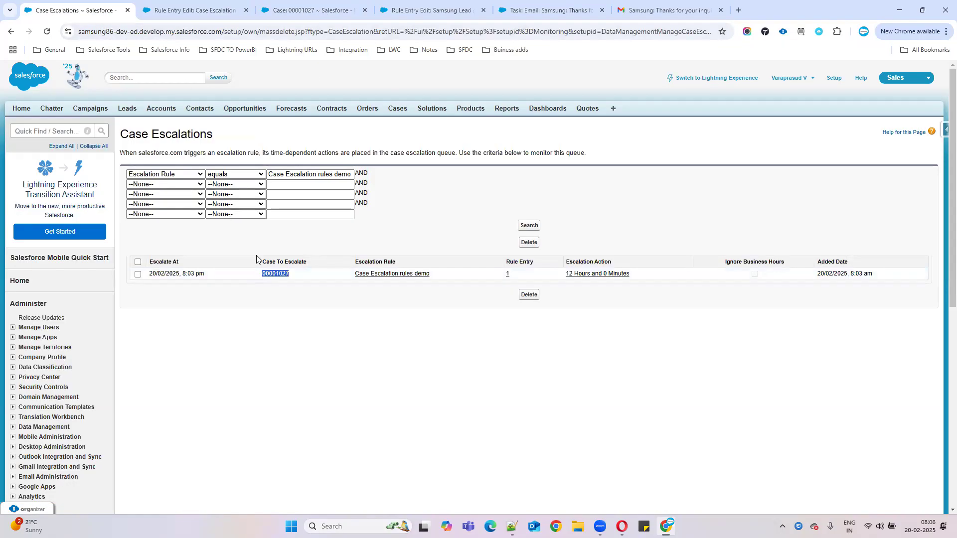
left_click_drag(355, 261, 421, 265)
left_click(518, 275)
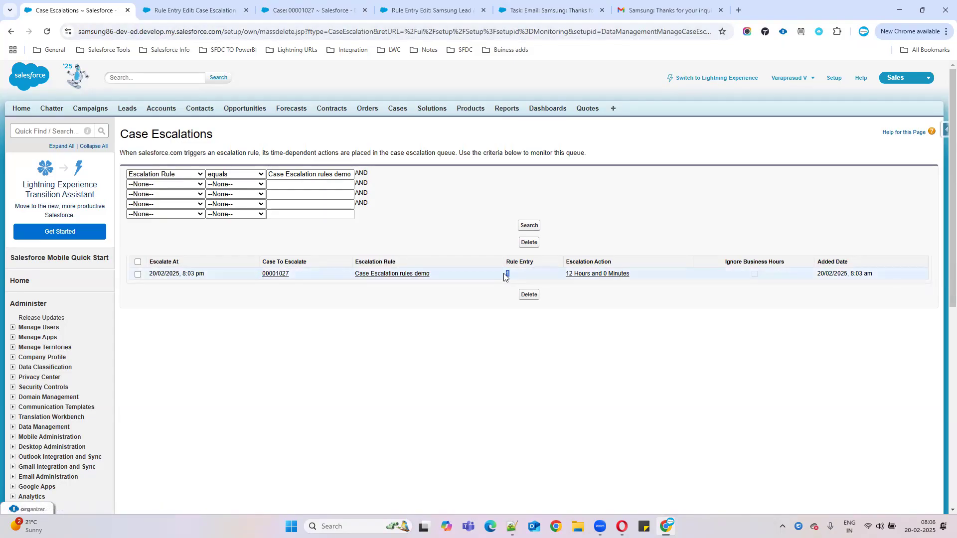
left_click_drag(566, 261, 622, 263)
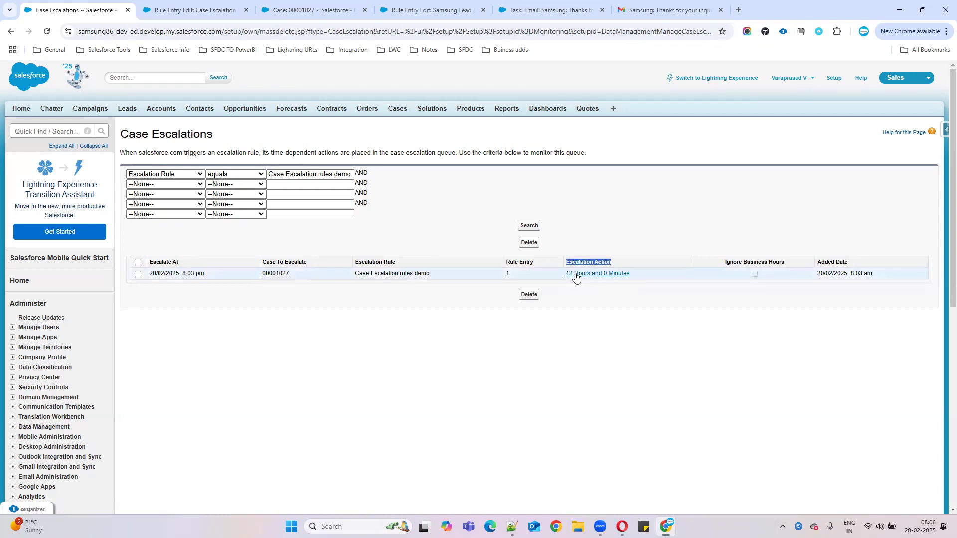
left_click_drag(815, 274, 904, 278)
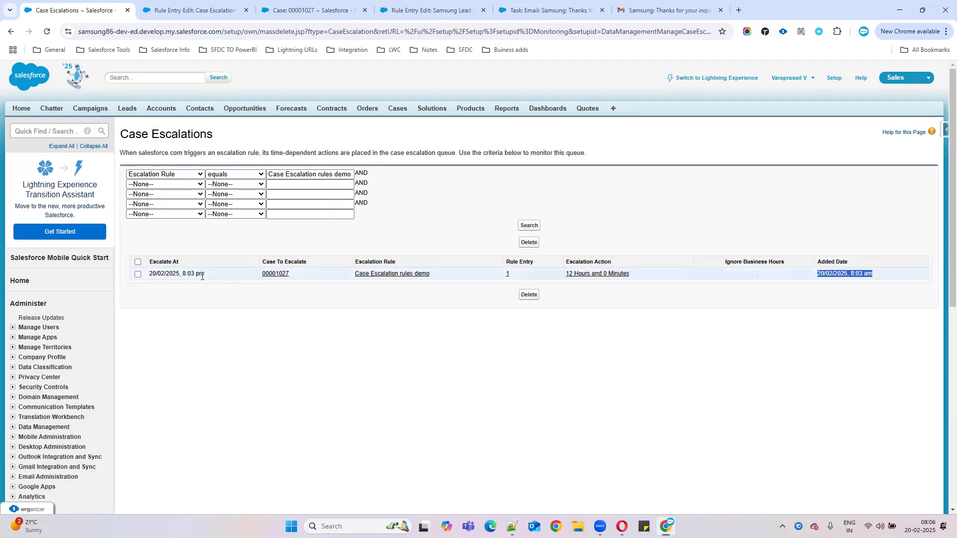
left_click_drag(206, 275, 145, 275)
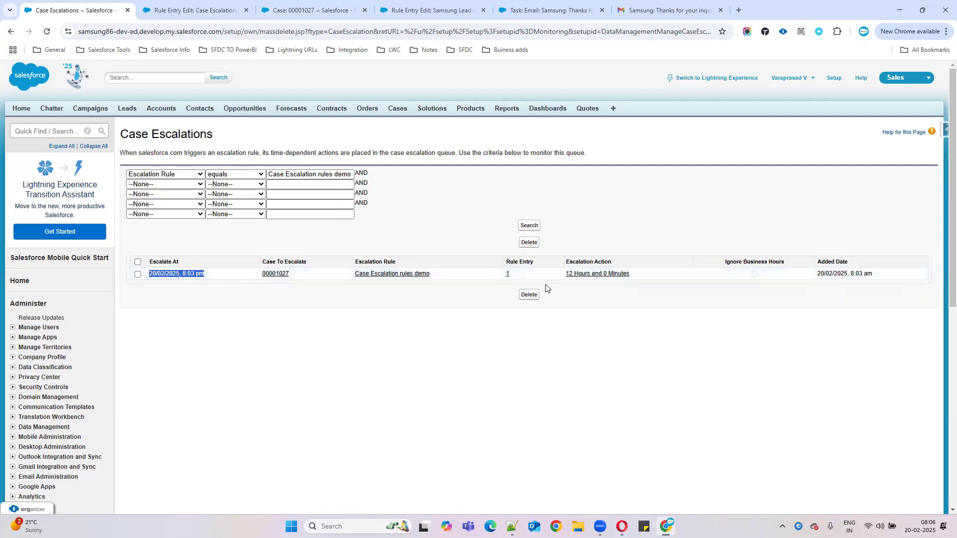
left_click_drag(879, 279, 787, 280)
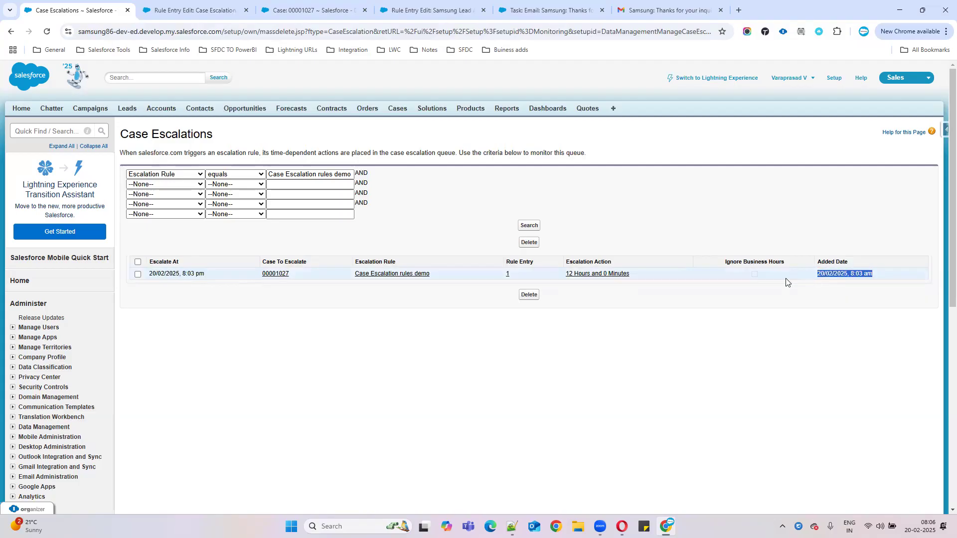
left_click_drag(563, 274, 661, 277)
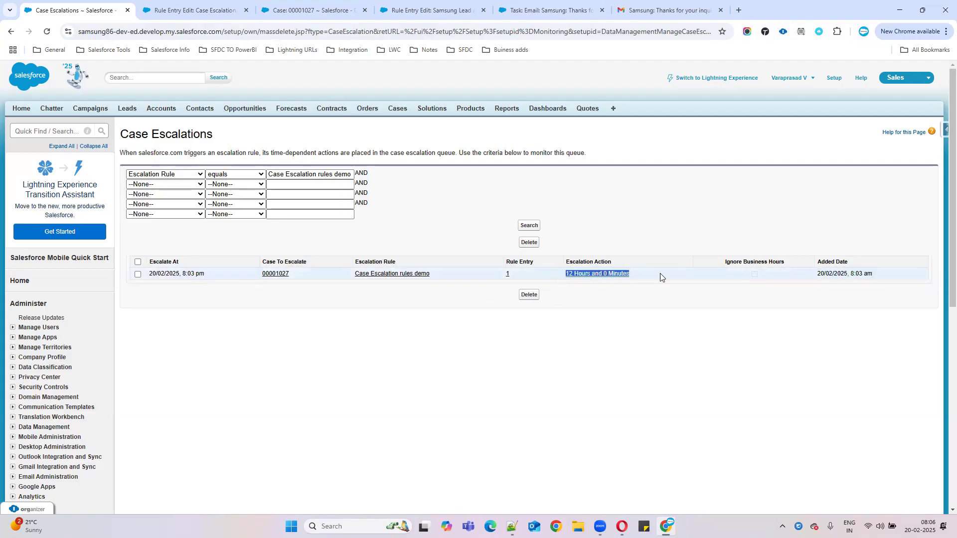
left_click_drag(209, 275, 183, 275)
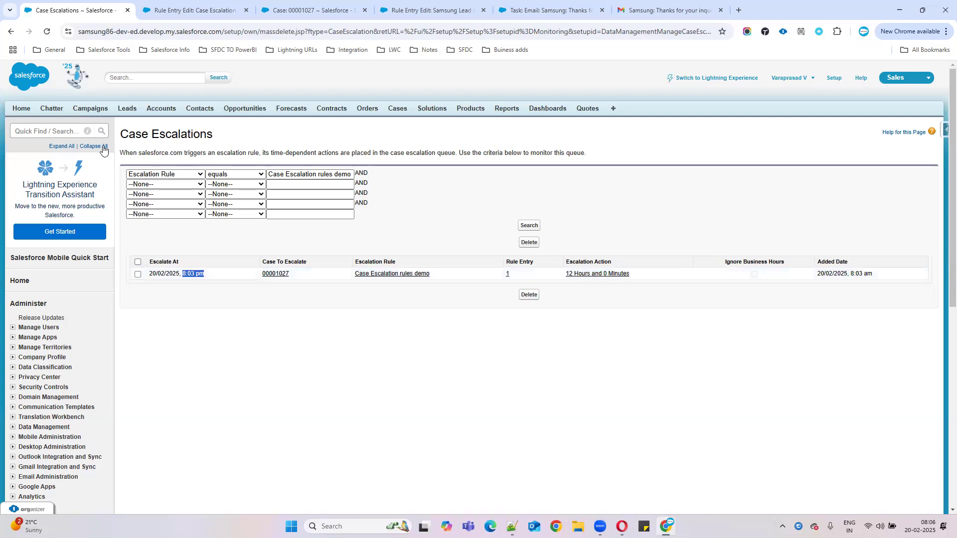
left_click_drag(122, 132, 440, 185)
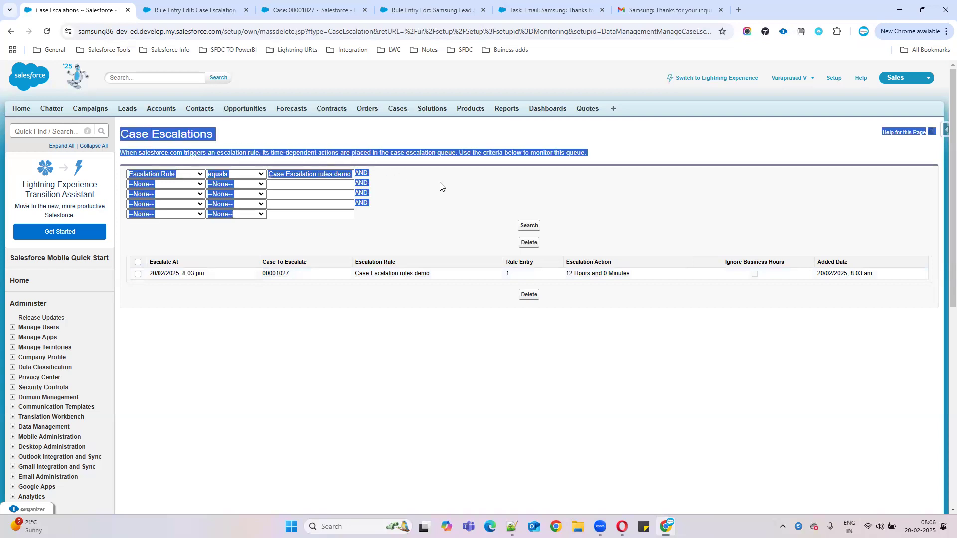
left_click(430, 220)
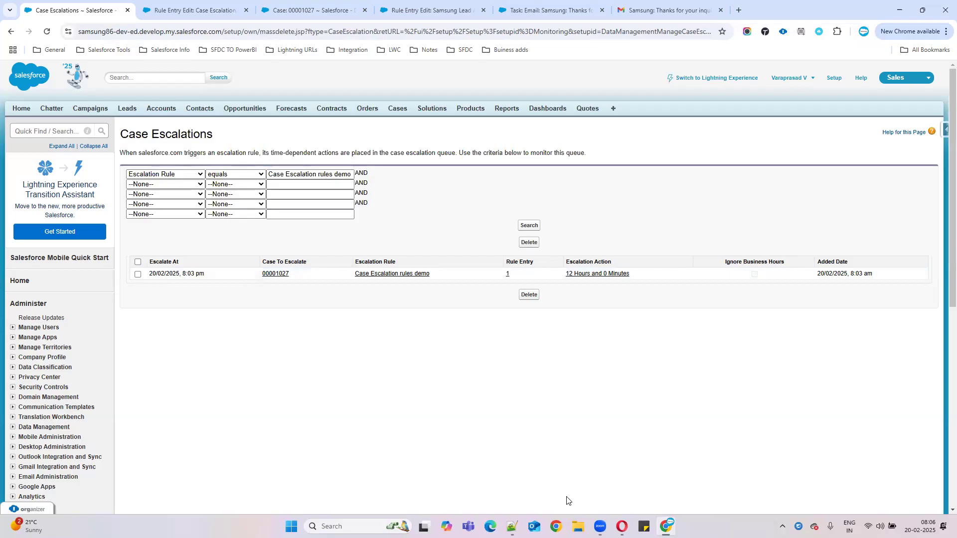
Step: Add the line 'Case escaltion rules' below the last AutoResponceRules note in Notepad++
key("alt+Tab")
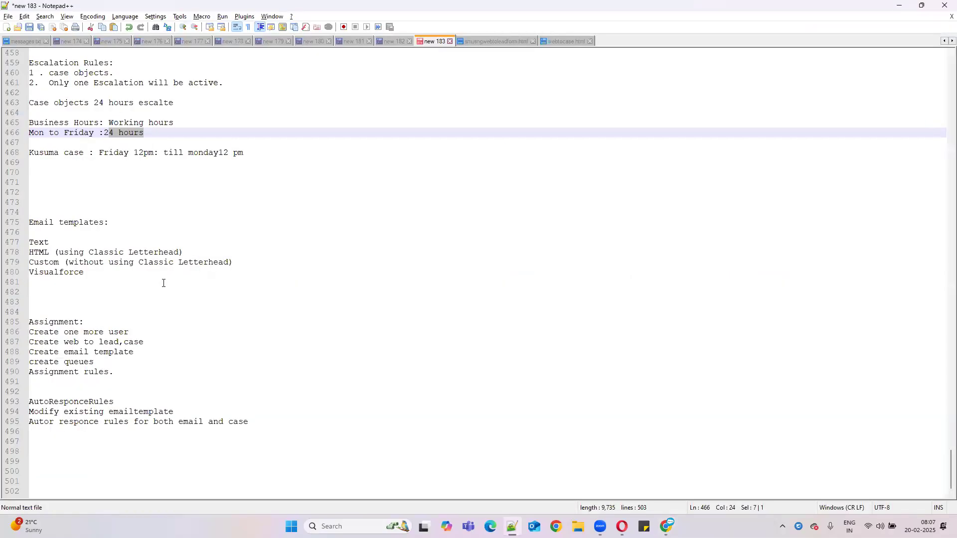
left_click(266, 422)
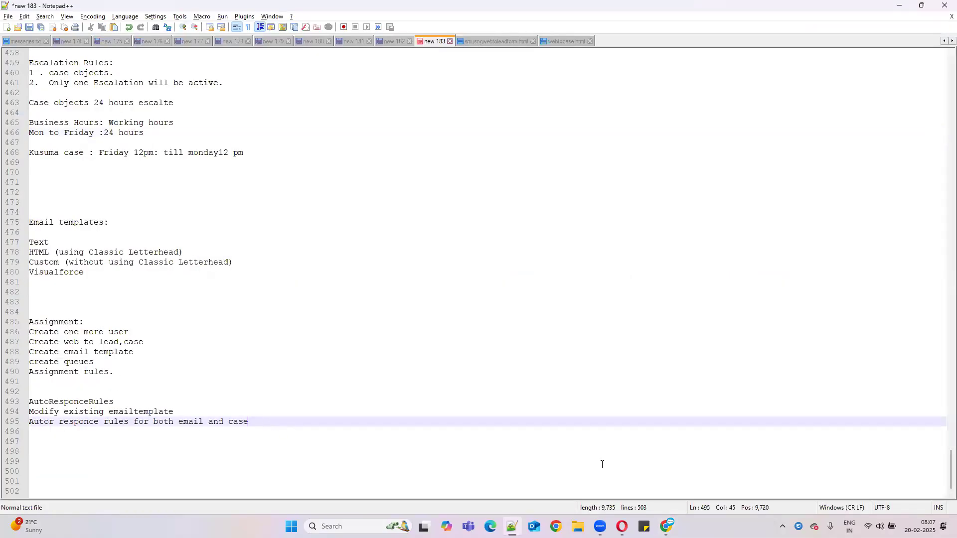
key("Return")
type("Cas")
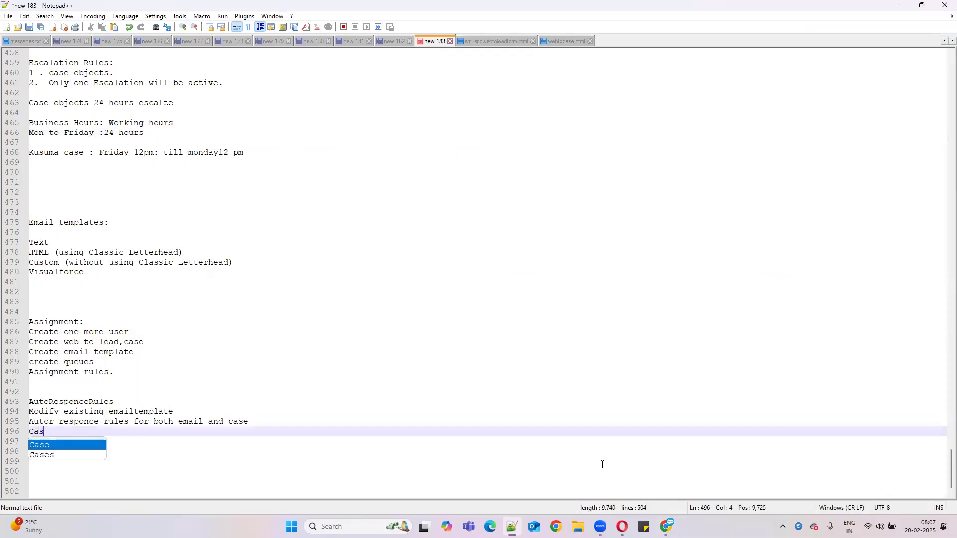
type("e escal")
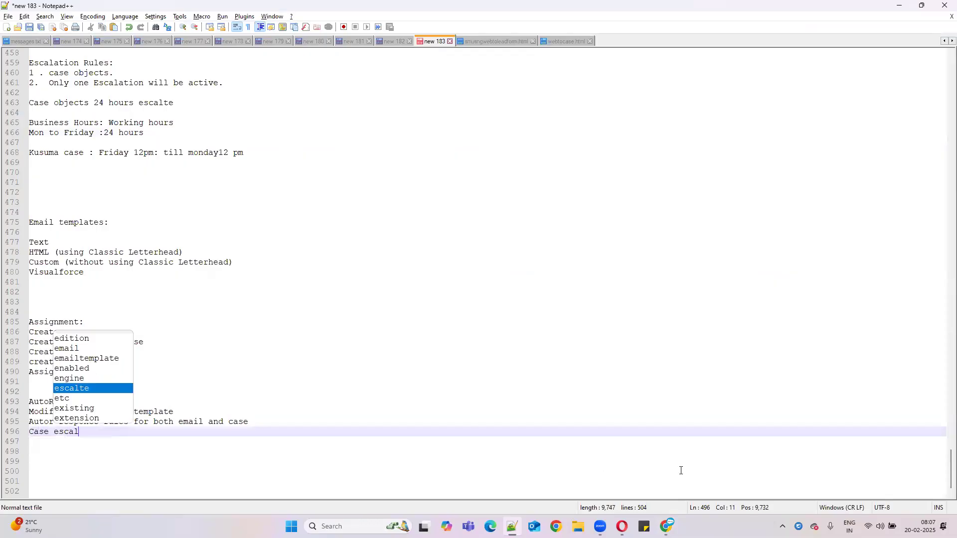
type("tion rules")
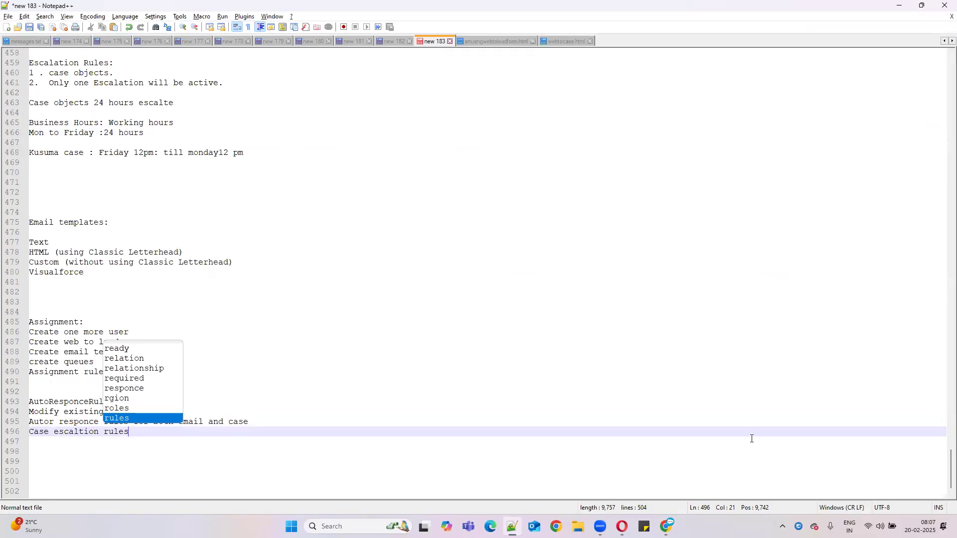
left_click(360, 328)
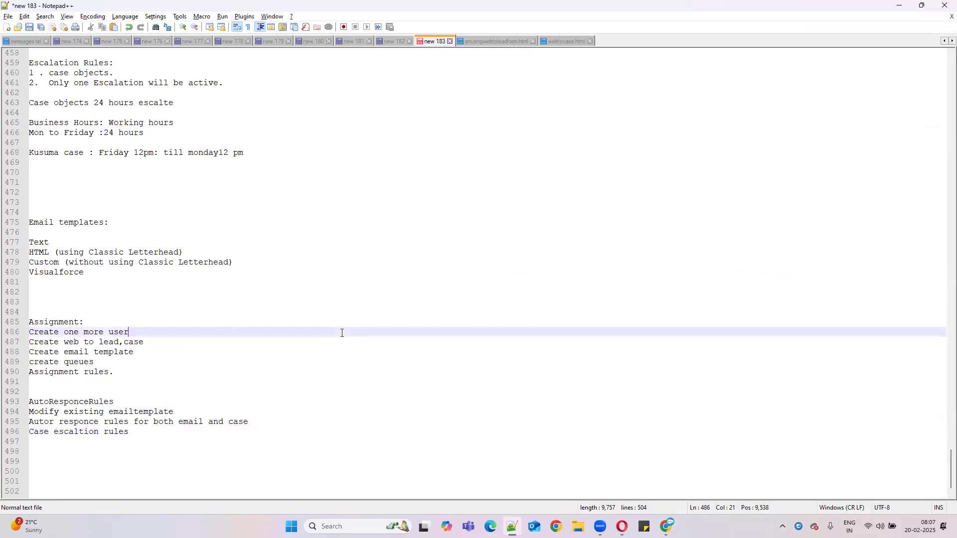
Step: Add blank lines after the notes and select the four AutoResponceRules lines
scroll(319, 339, "down", 1)
left_click(144, 419)
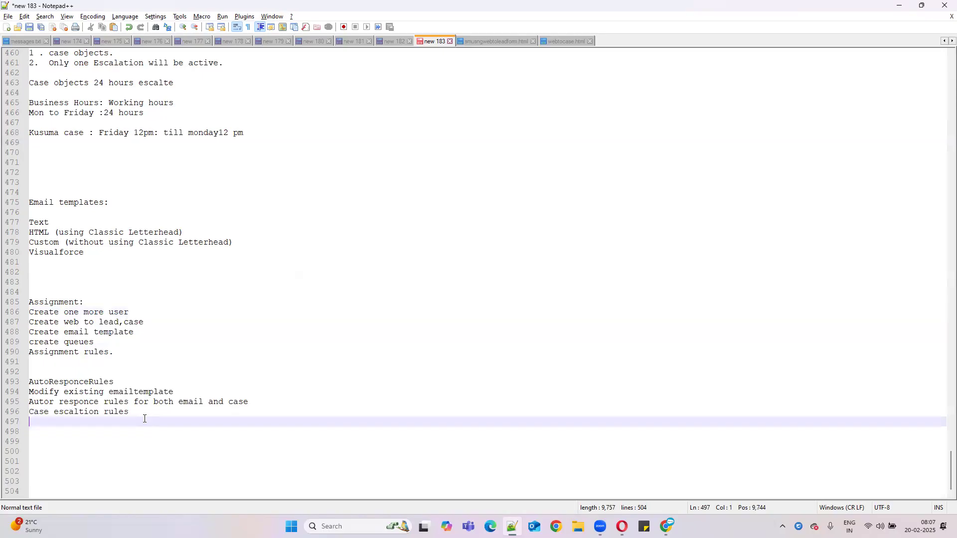
key("Return")
key("Return")
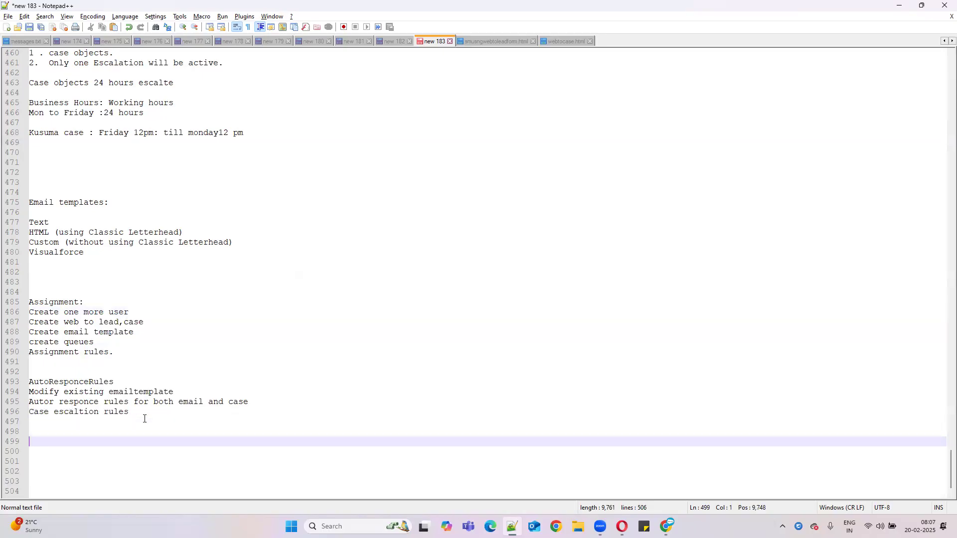
type("TO")
key("BackSpace")
key("BackSpace")
left_click_drag(147, 413, 25, 379)
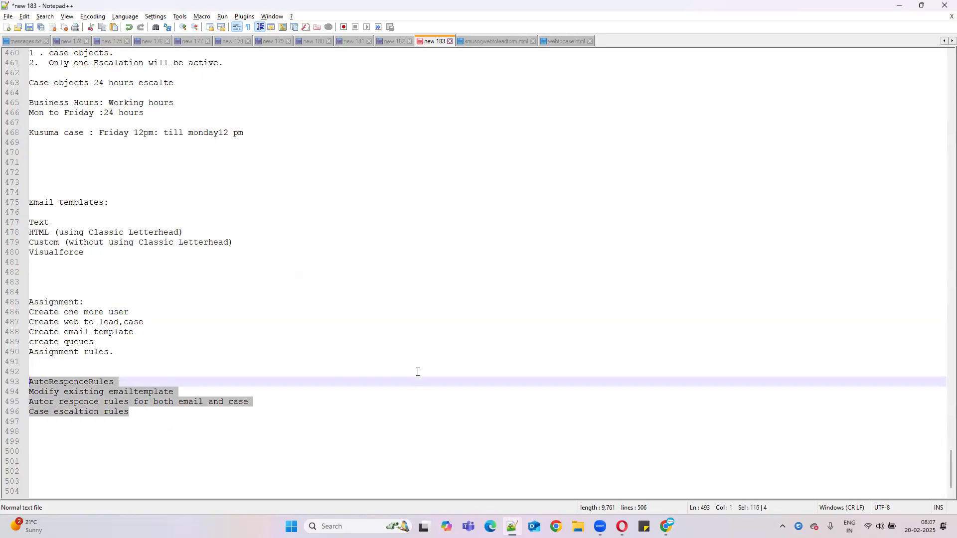